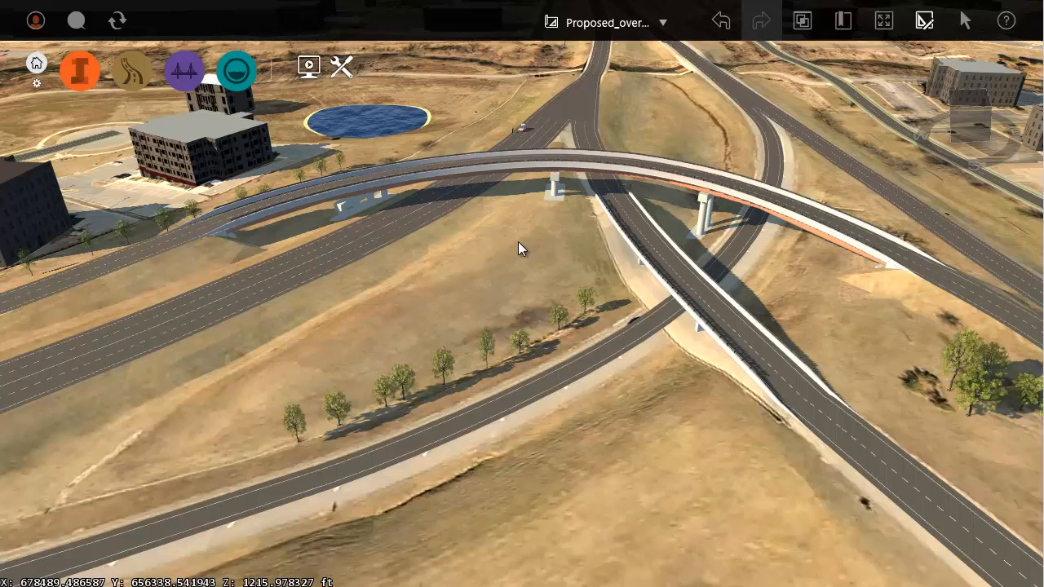
pyautogui.scroll(3, 509, 246)
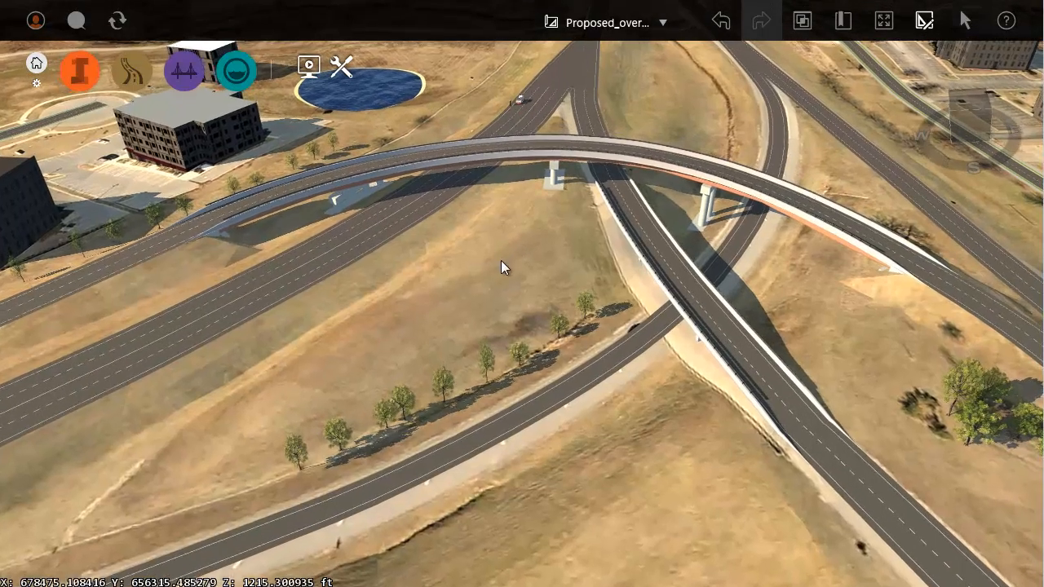
pyautogui.moveTo(501, 260); pyautogui.dragTo(488, 280, button='middle')
pyautogui.moveTo(523, 271); pyautogui.dragTo(512, 252)
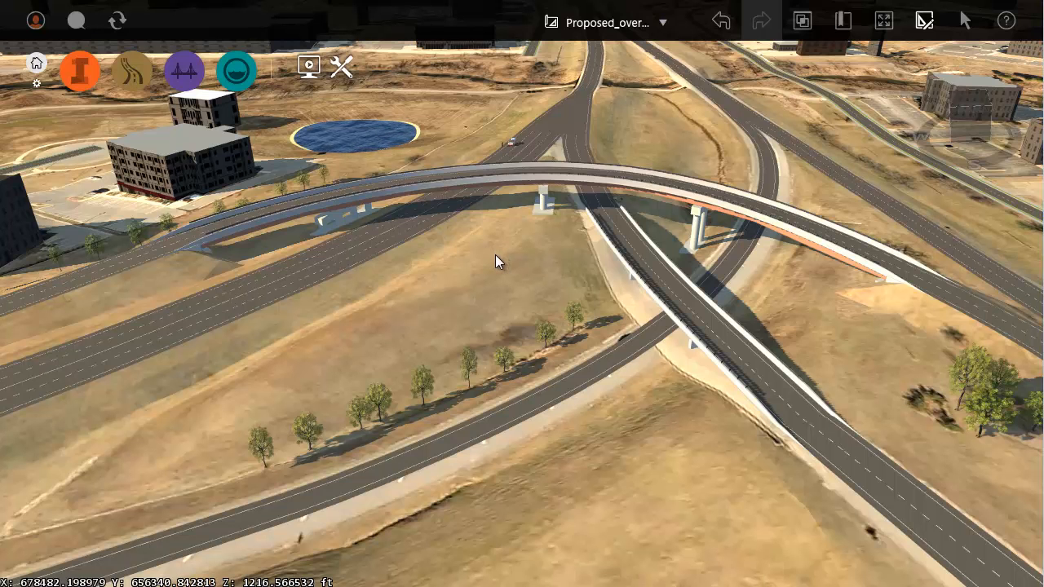
pyautogui.scroll(2, 494, 252)
pyautogui.scroll(1, 507, 257)
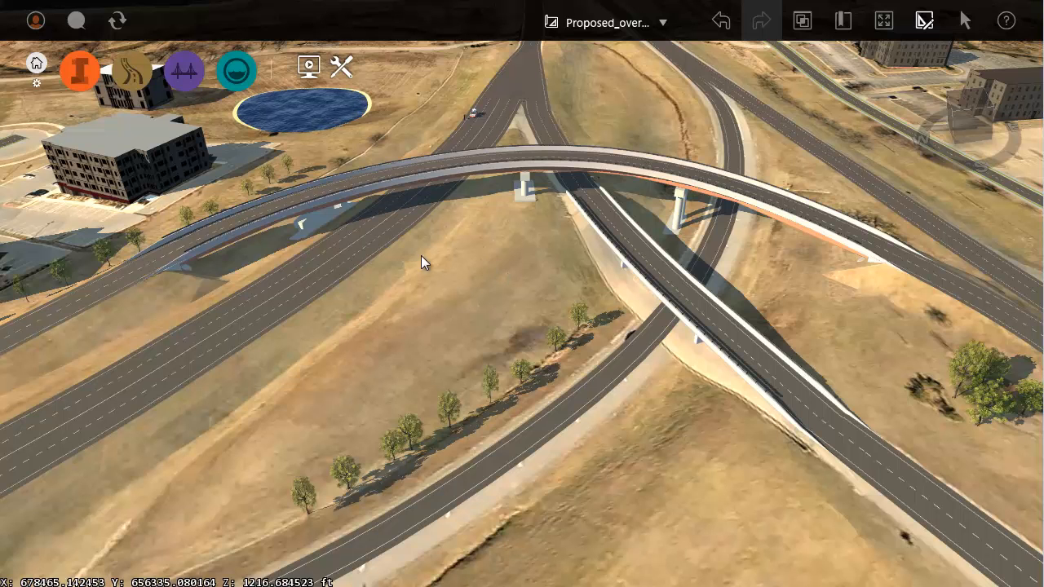
# Leave the overpass model for the home page, start Model Builder and locate Salt Lake City, UT (United States) on the map
pyautogui.click(37, 66)
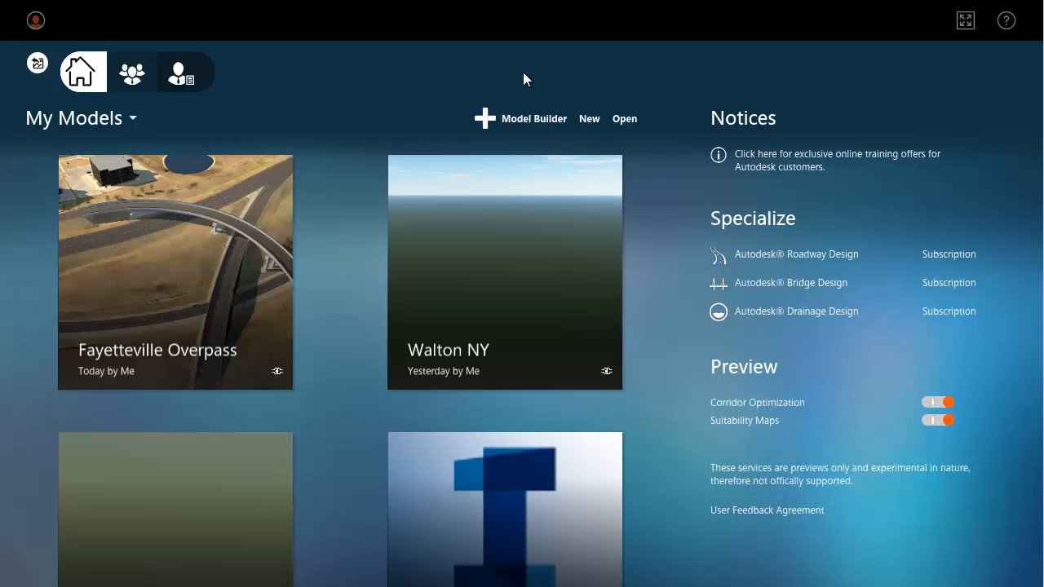
pyautogui.click(520, 117)
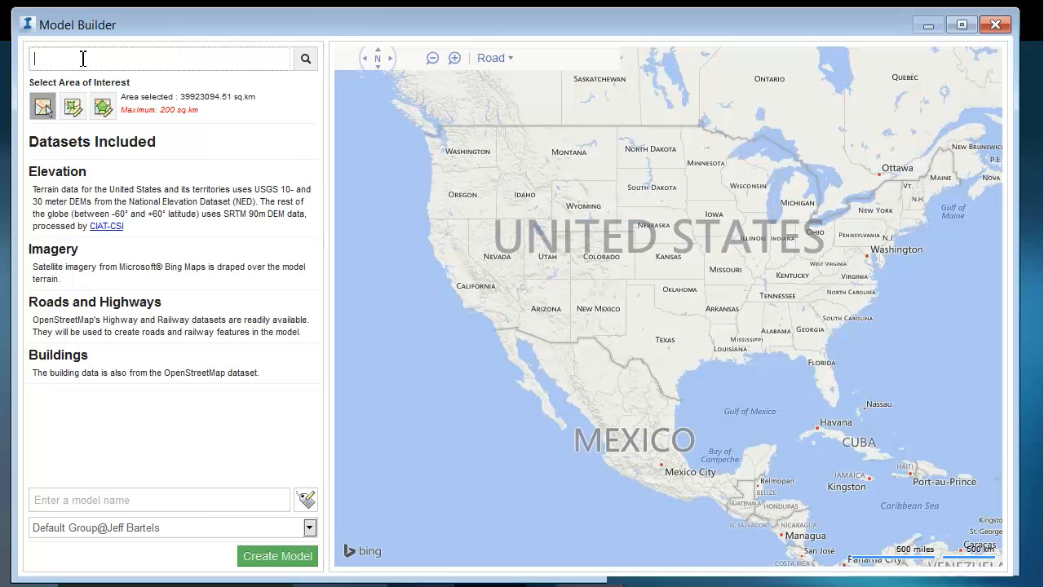
pyautogui.write('Salt lake')
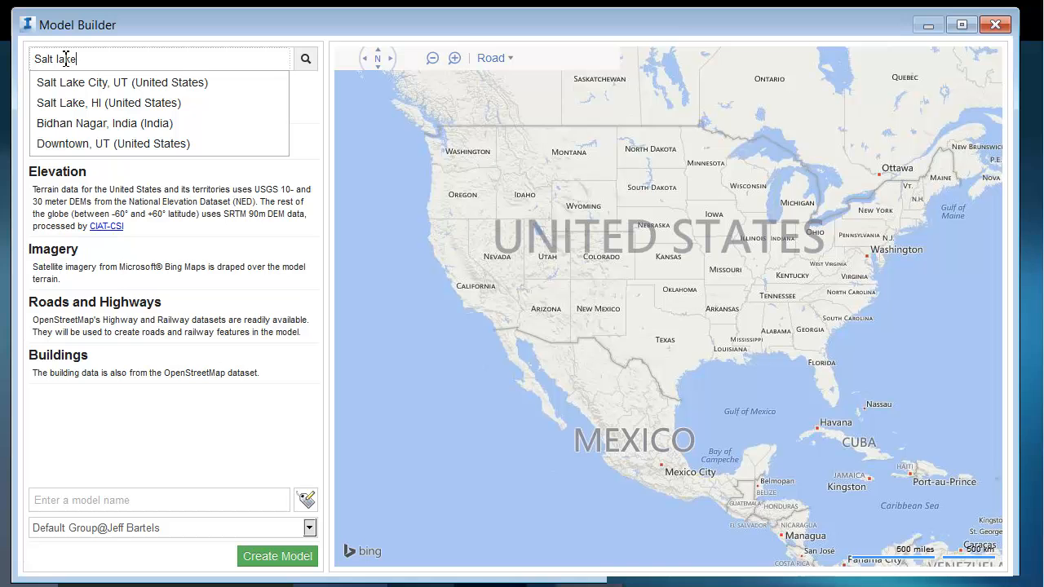
pyautogui.click(118, 85)
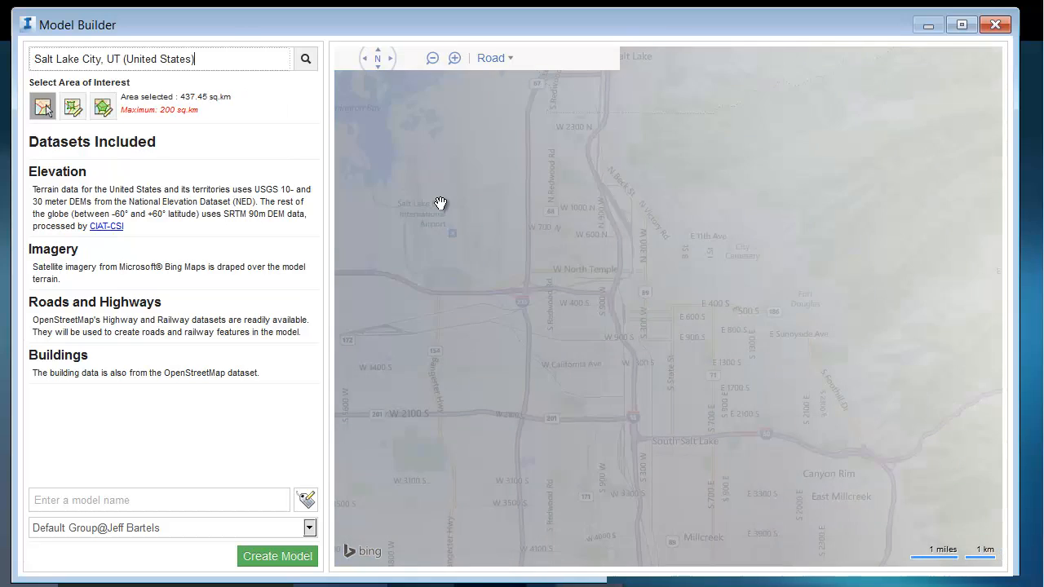
# Draw a rectangular area of interest of about 31 sq km around S Foothill Dr, Canyon Rim and East Millcreek
pyautogui.moveTo(593, 353); pyautogui.dragTo(482, 247)
pyautogui.scroll(-1, 587, 310)
pyautogui.scroll(1, 620, 349)
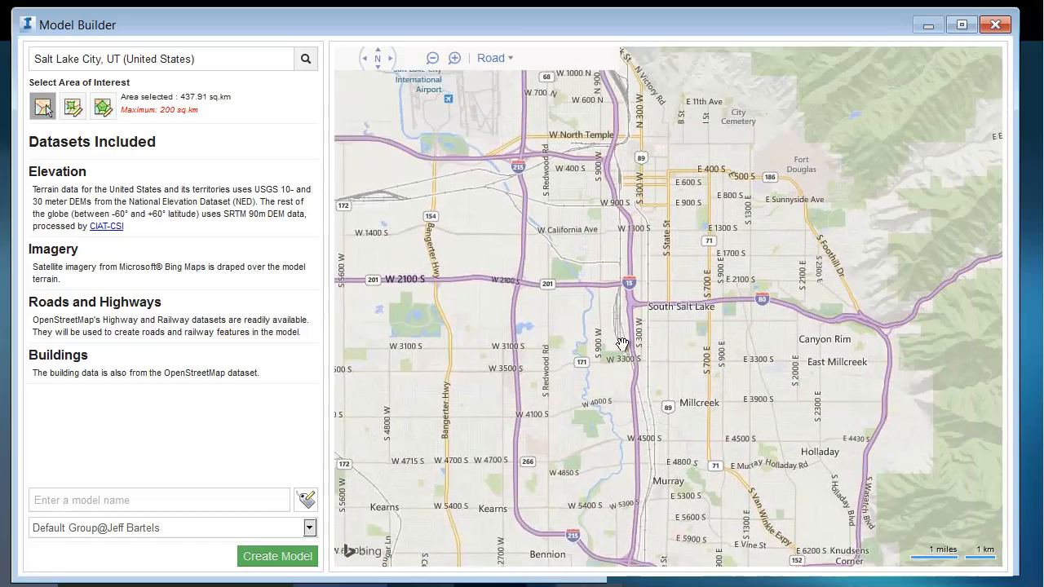
pyautogui.scroll(1, 705, 295)
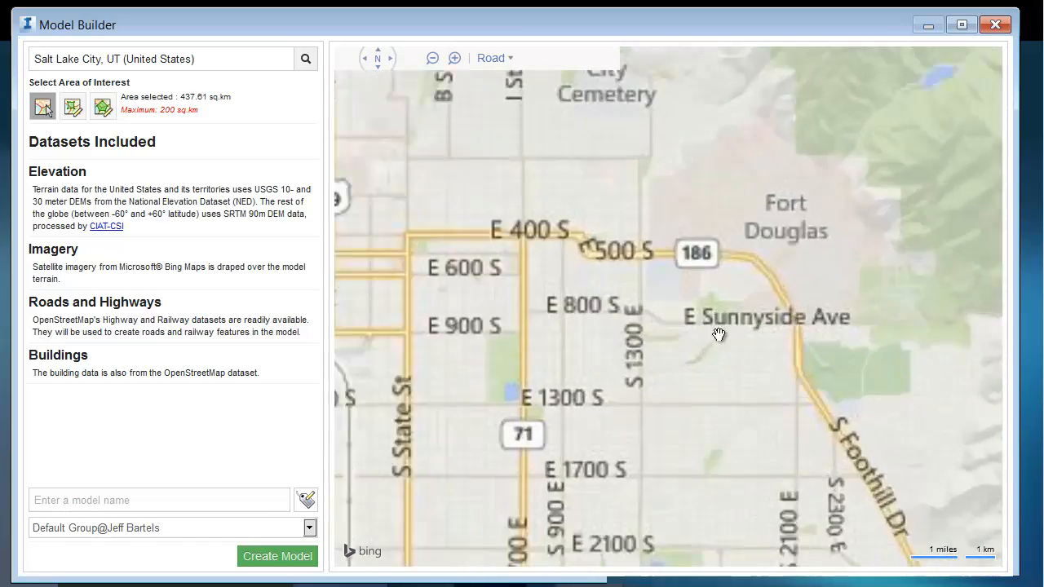
pyautogui.scroll(-1, 697, 369)
pyautogui.scroll(1, 699, 380)
pyautogui.moveTo(589, 273); pyautogui.dragTo(559, 226)
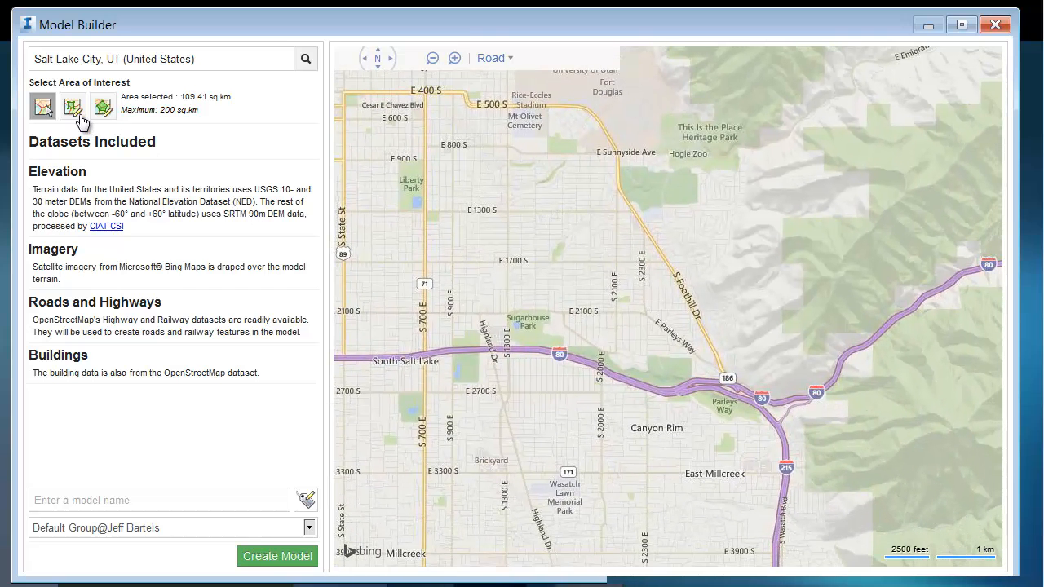
pyautogui.click(71, 108)
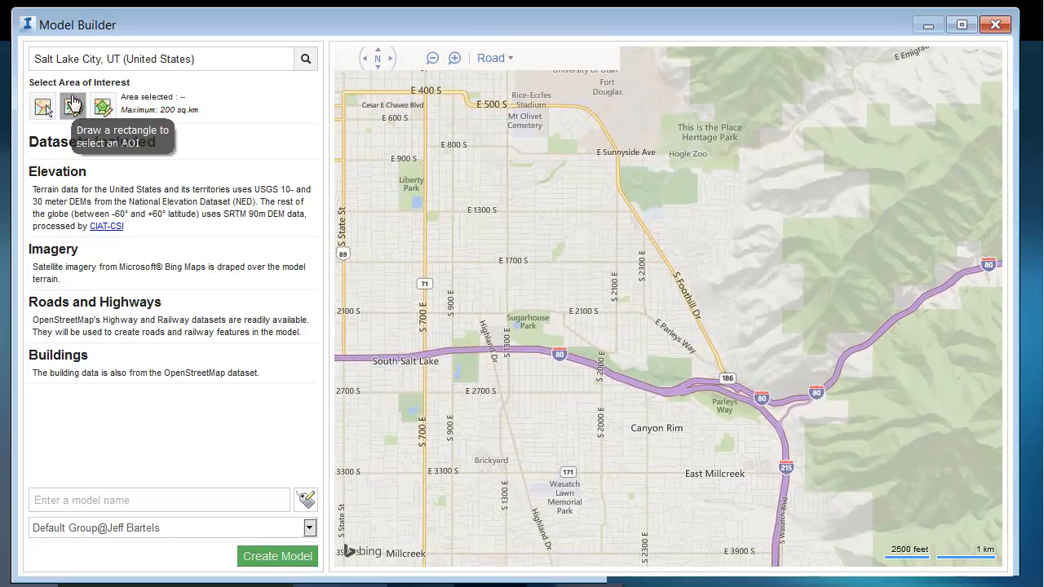
pyautogui.moveTo(585, 185); pyautogui.dragTo(915, 494)
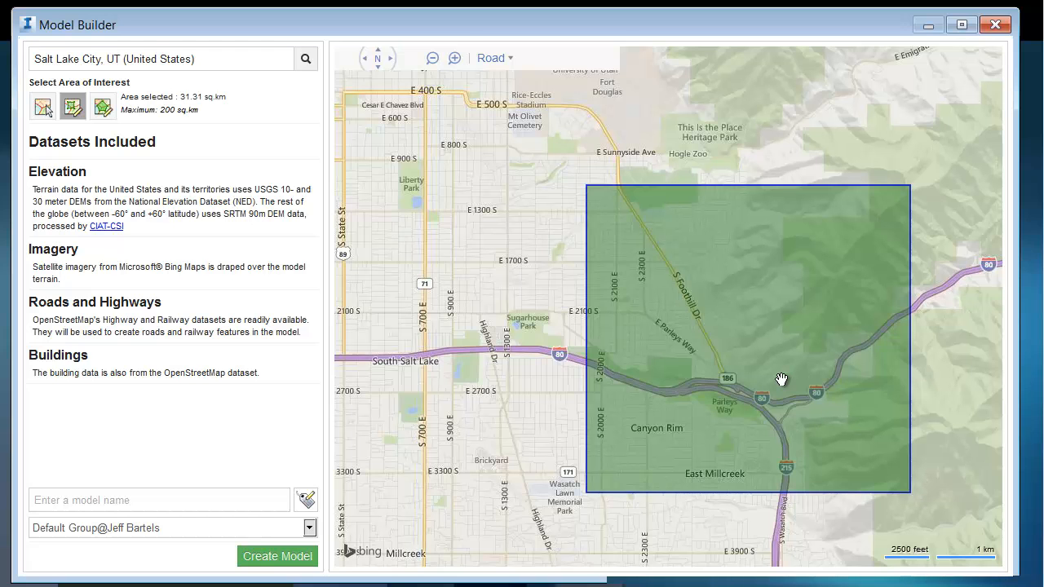
# Name the model "Utah sample", submit it for creation and close Model Builder
pyautogui.click(55, 497)
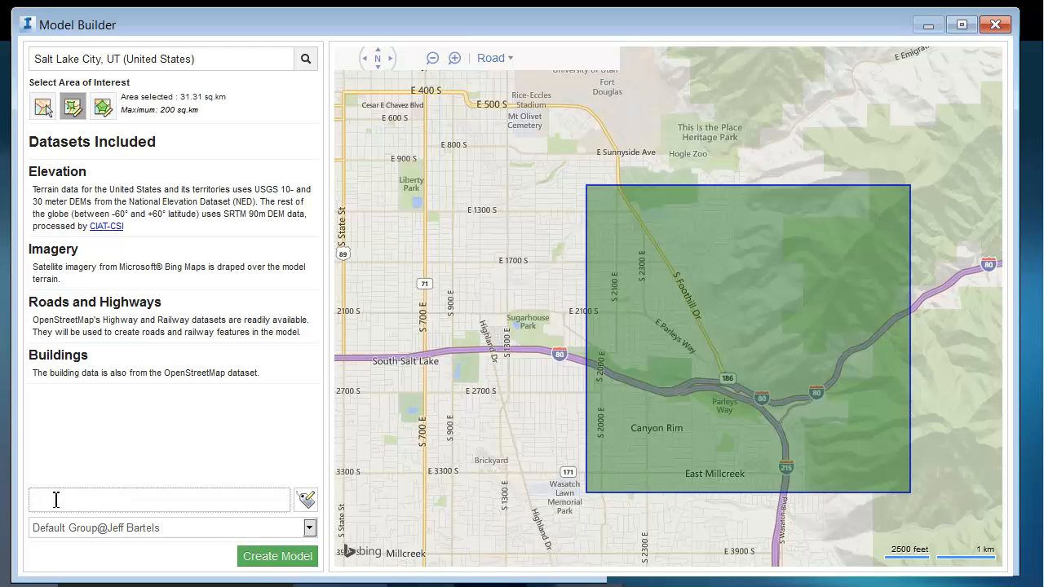
pyautogui.write('Utah sample')
pyautogui.click(263, 555)
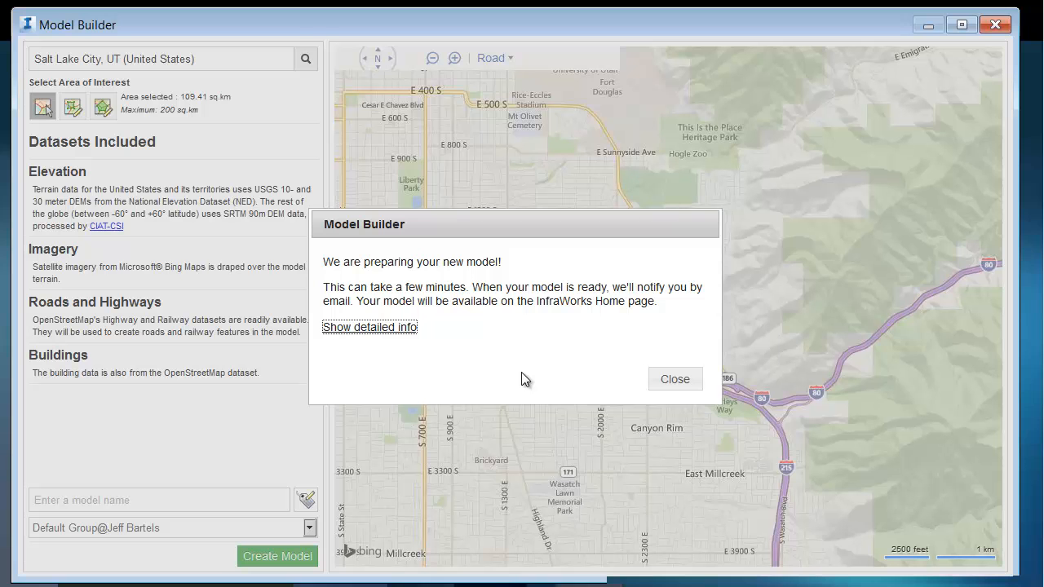
pyautogui.click(674, 382)
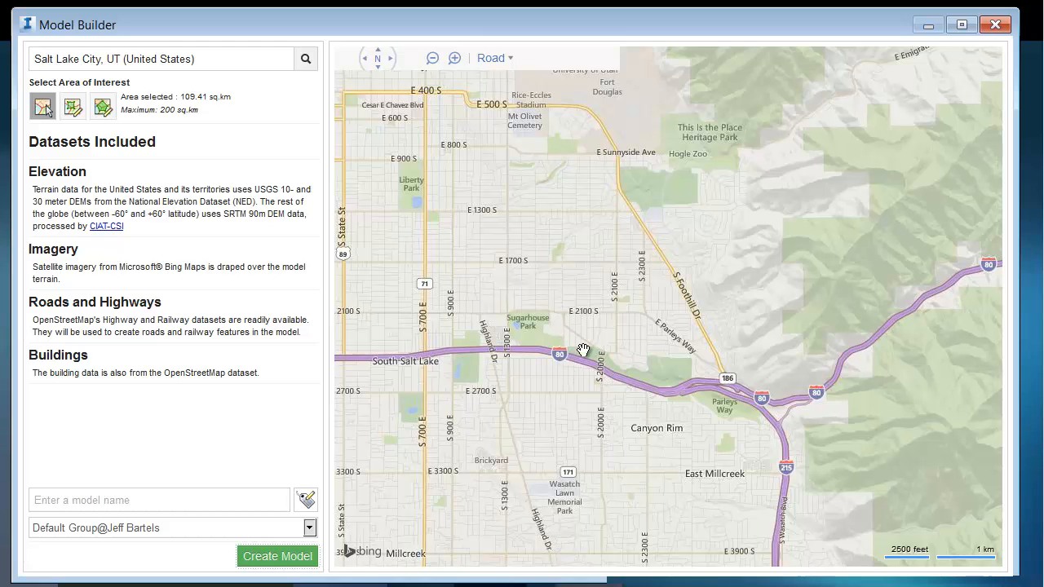
pyautogui.click(996, 25)
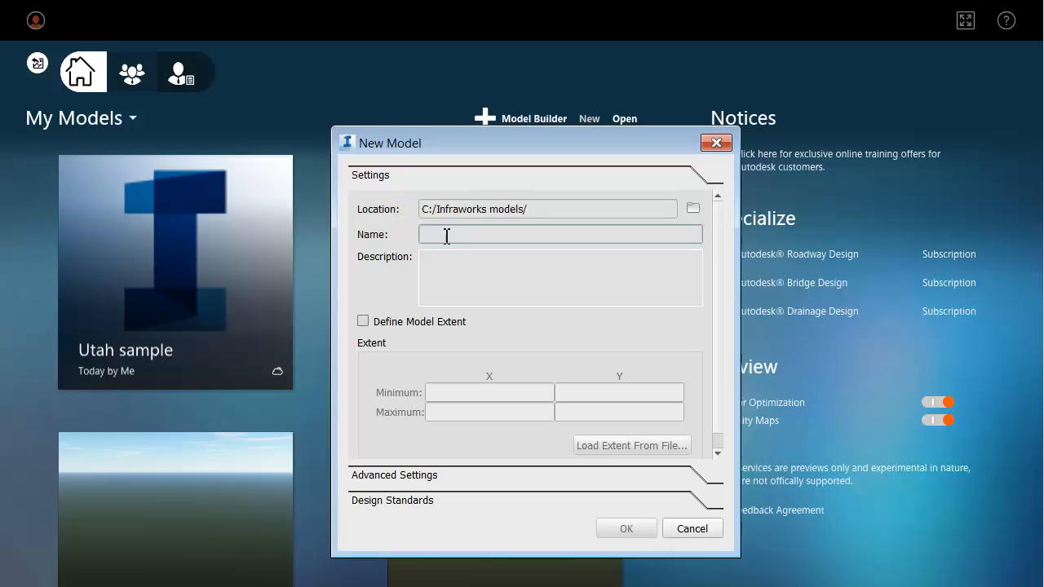
# Start a new model named "Fayatteville model" and define its extent from AK_Extents_clip.shp in the City of Fayetteville AK Model Extents folder
pyautogui.write('Fayetteville model')
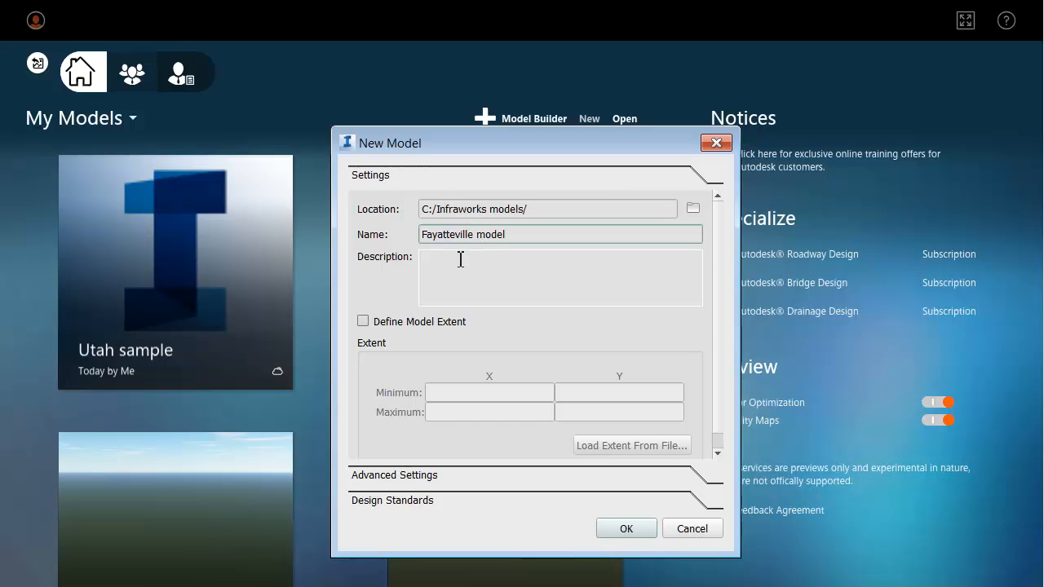
pyautogui.click(362, 321)
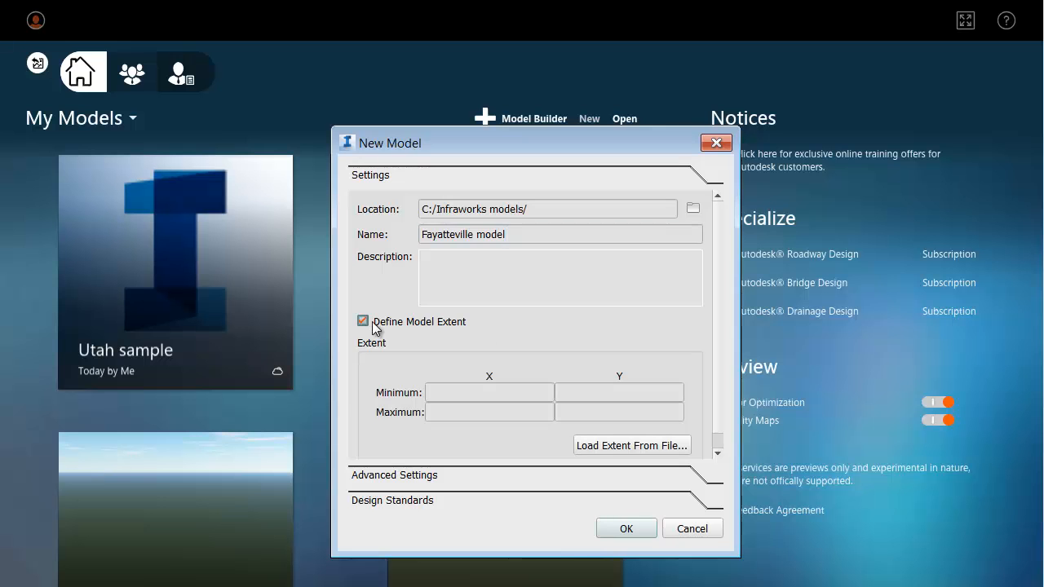
pyautogui.click(600, 446)
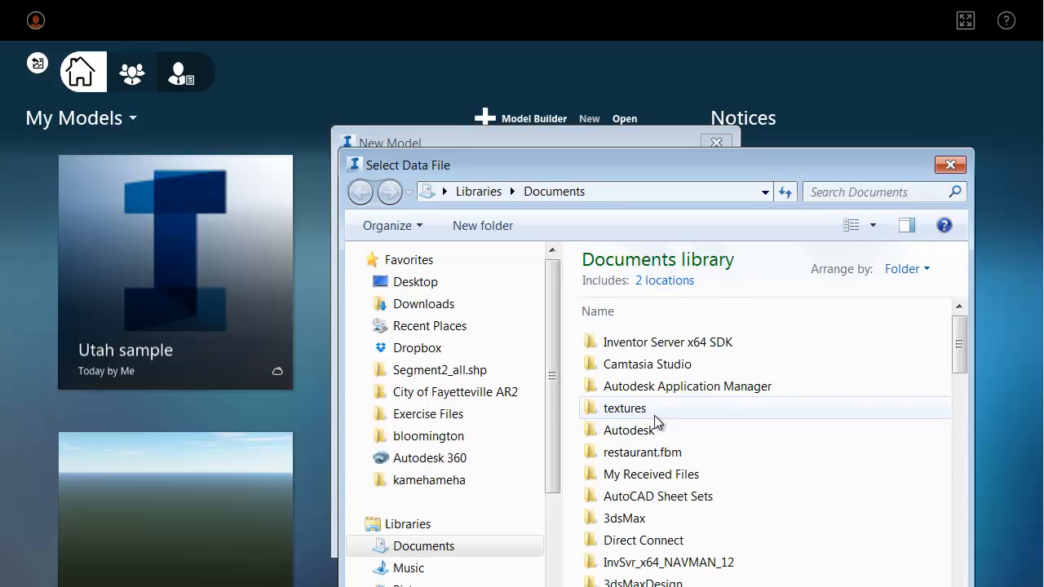
pyautogui.moveTo(627, 173); pyautogui.dragTo(425, 23)
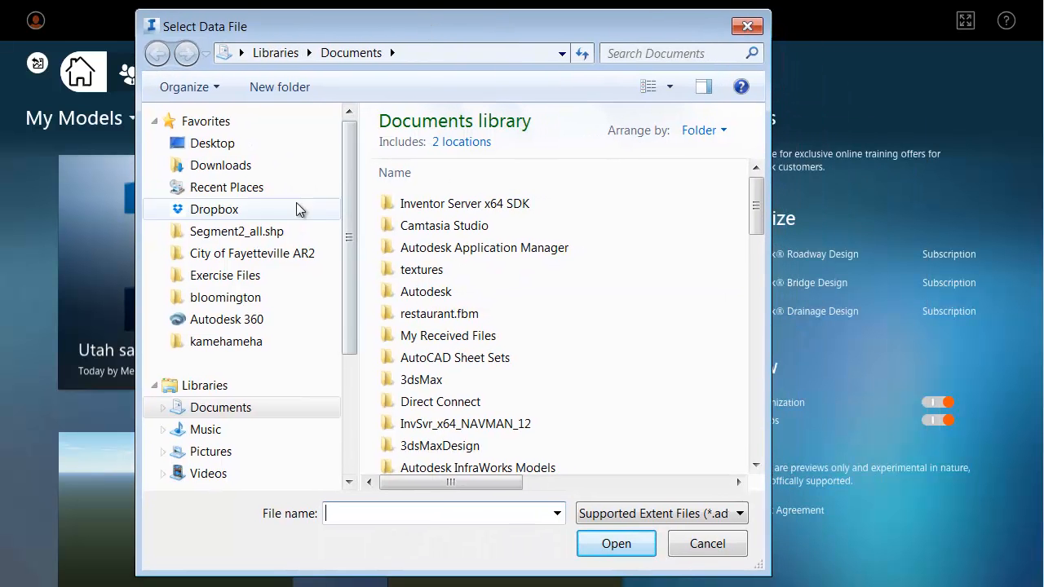
pyautogui.click(229, 255)
pyautogui.doubleClick(422, 183)
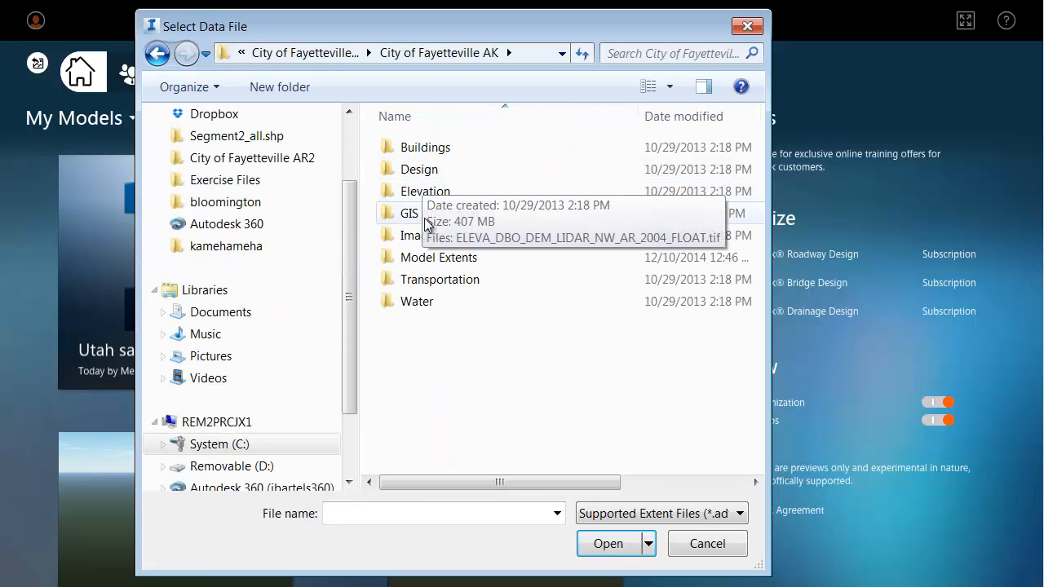
pyautogui.doubleClick(422, 257)
pyautogui.click(444, 151)
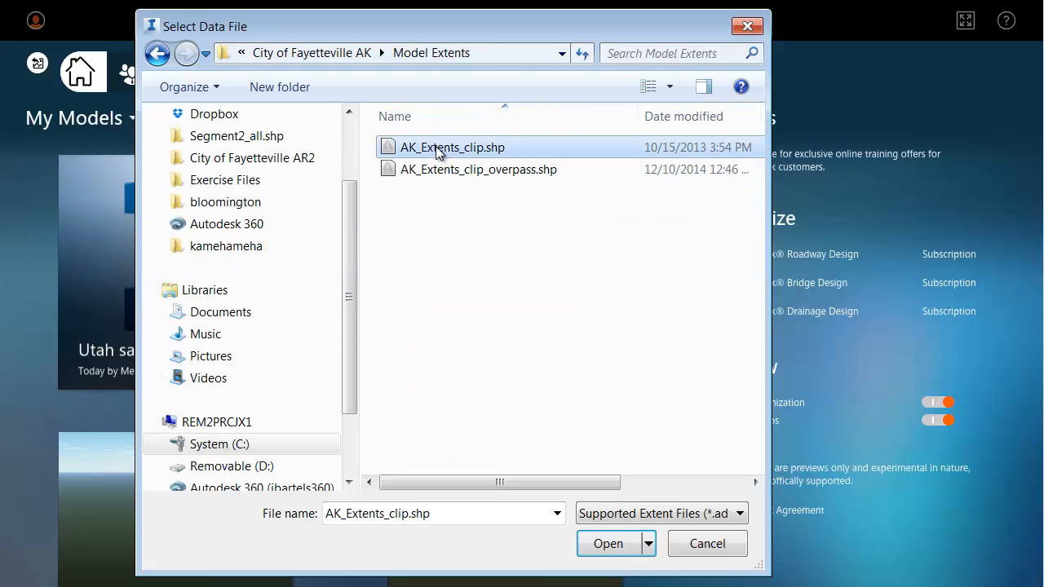
pyautogui.click(606, 543)
pyautogui.moveTo(517, 142); pyautogui.dragTo(394, 50)
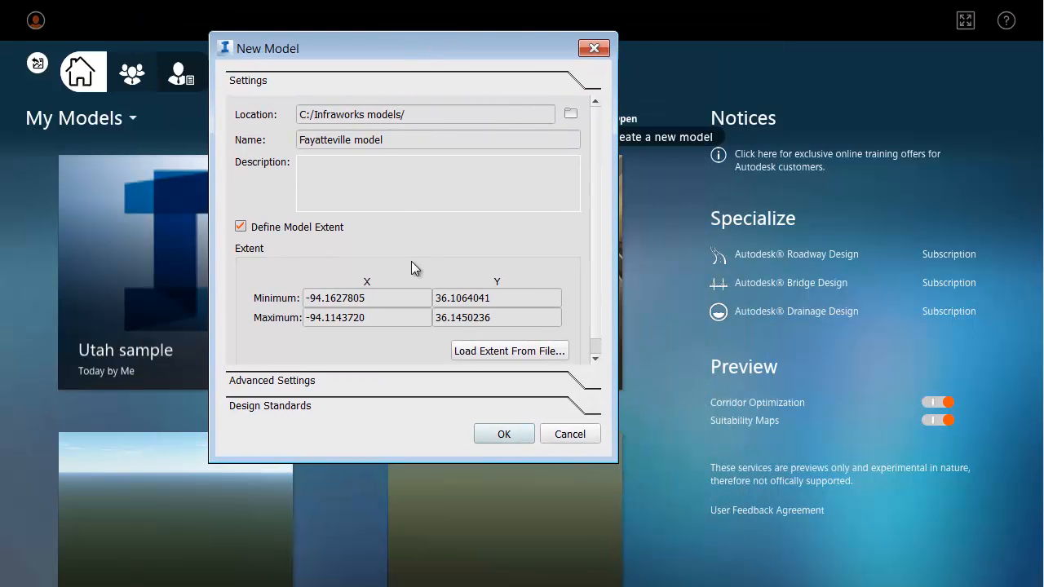
# Set the new model's UCS to AR83-NF (NAD83 Arkansas State Planes, North Zone, US Foot) and create the model
pyautogui.click(306, 381)
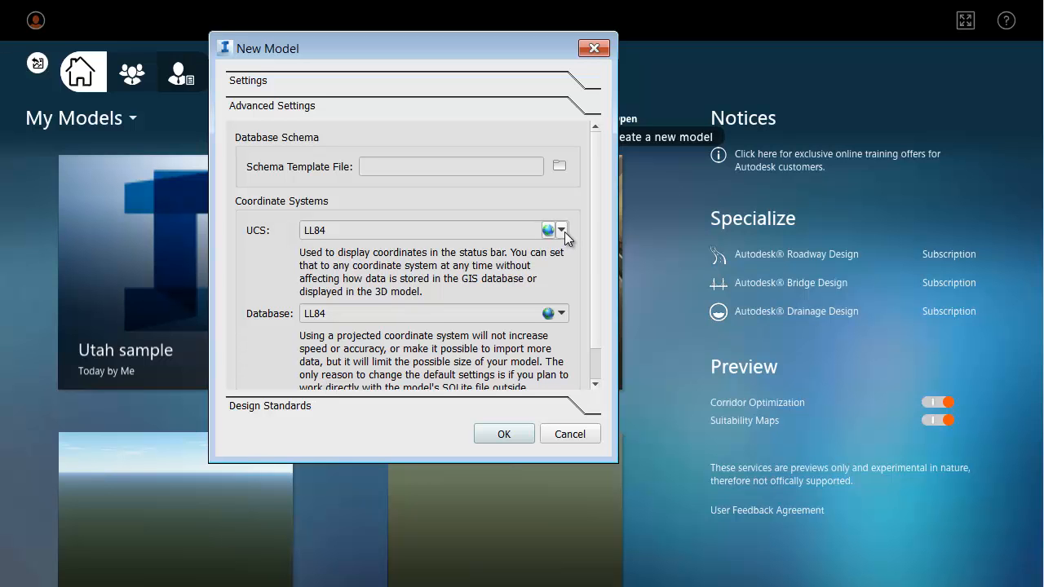
pyautogui.moveTo(480, 50); pyautogui.dragTo(352, 37)
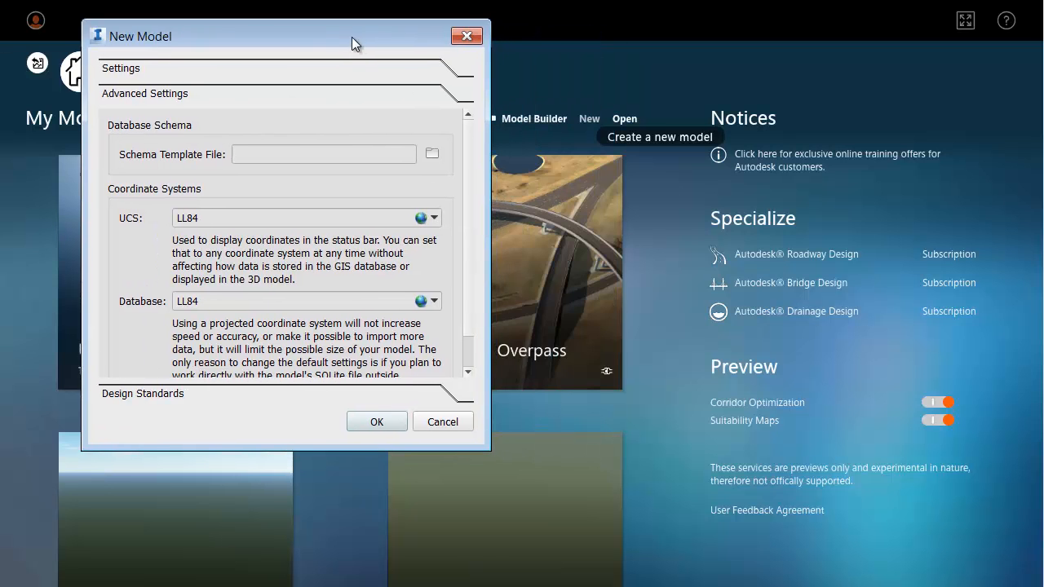
pyautogui.click(418, 217)
pyautogui.moveTo(340, 284); pyautogui.dragTo(347, 384)
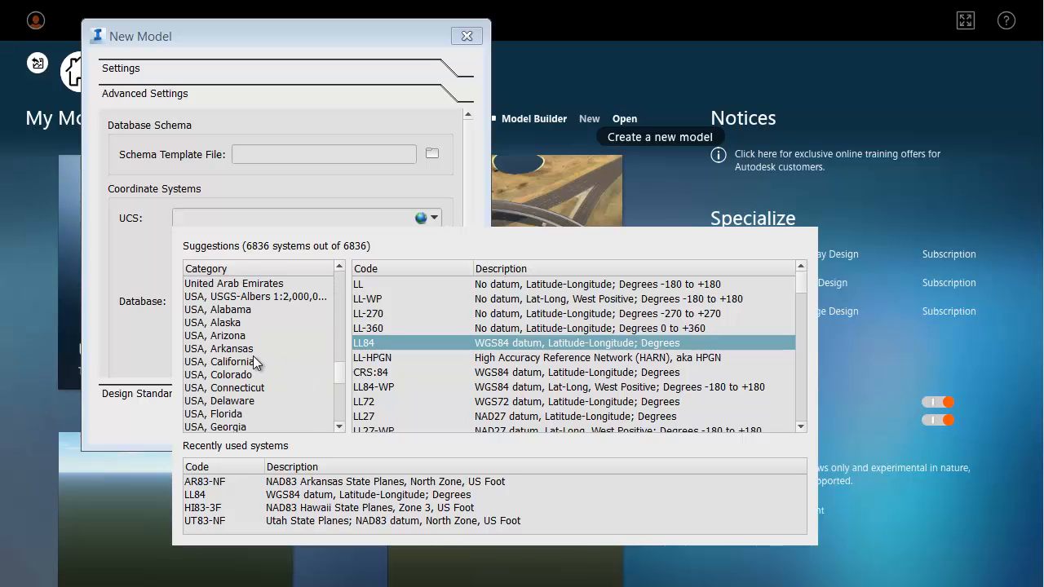
pyautogui.click(239, 350)
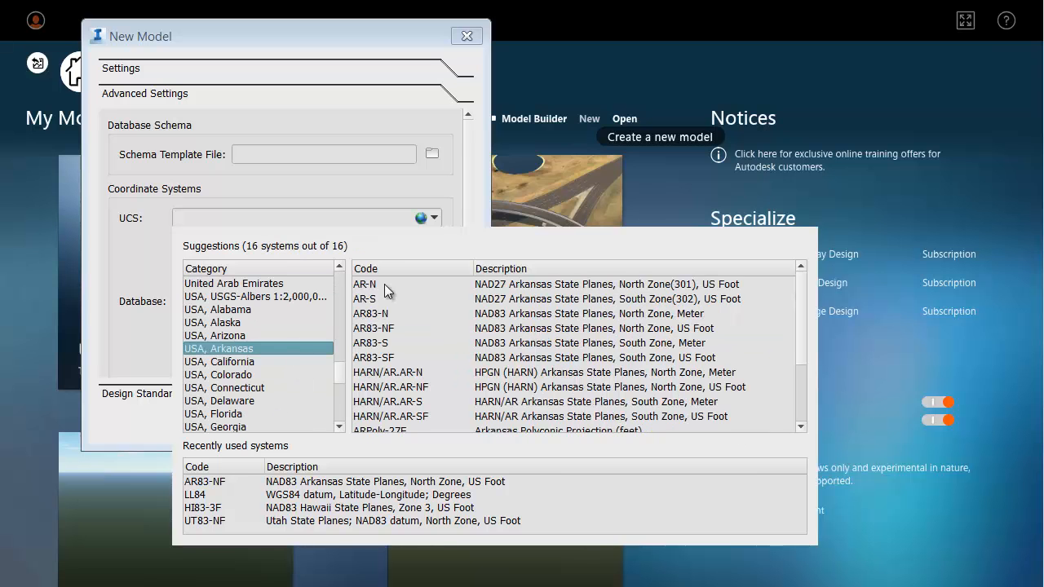
pyautogui.click(371, 329)
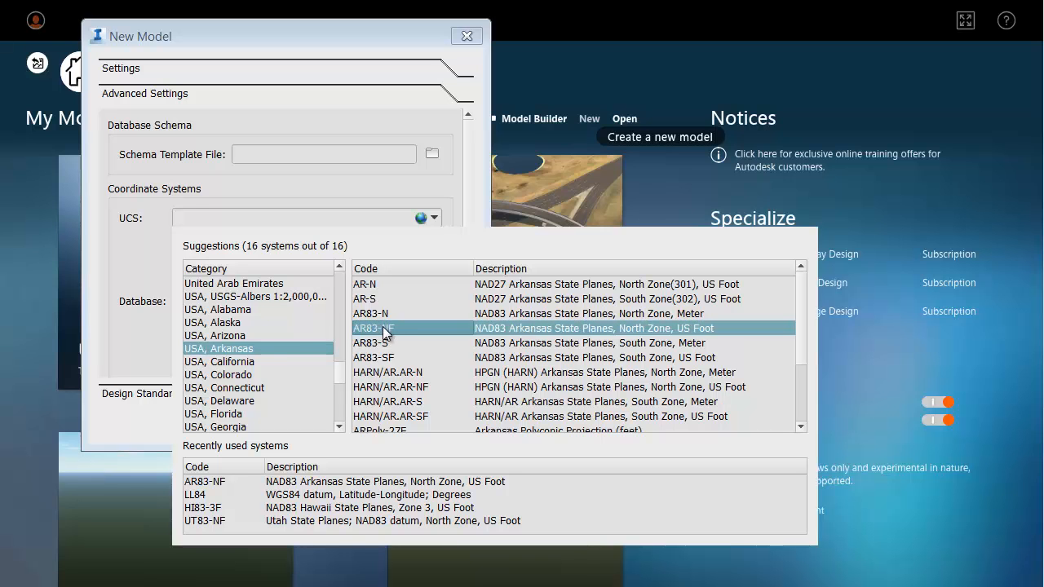
pyautogui.doubleClick(381, 330)
pyautogui.click(381, 421)
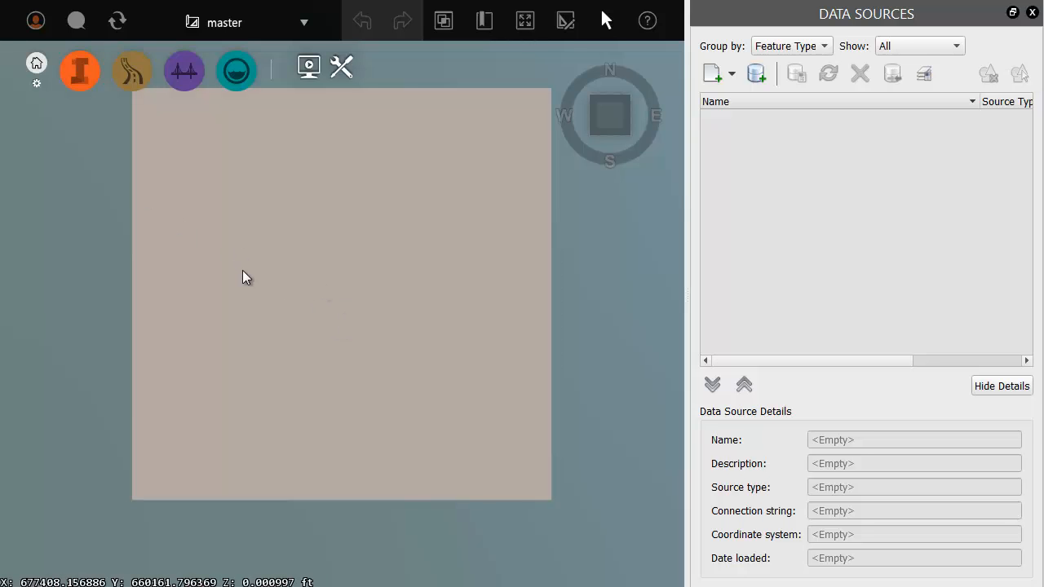
# Add ELEVA_DBO_DEM_LIDAR_NW_AR_2004_FLOAT.tif from the City of Fayetteville AK Elevation folder to the model as a data source
pyautogui.press('super+e')
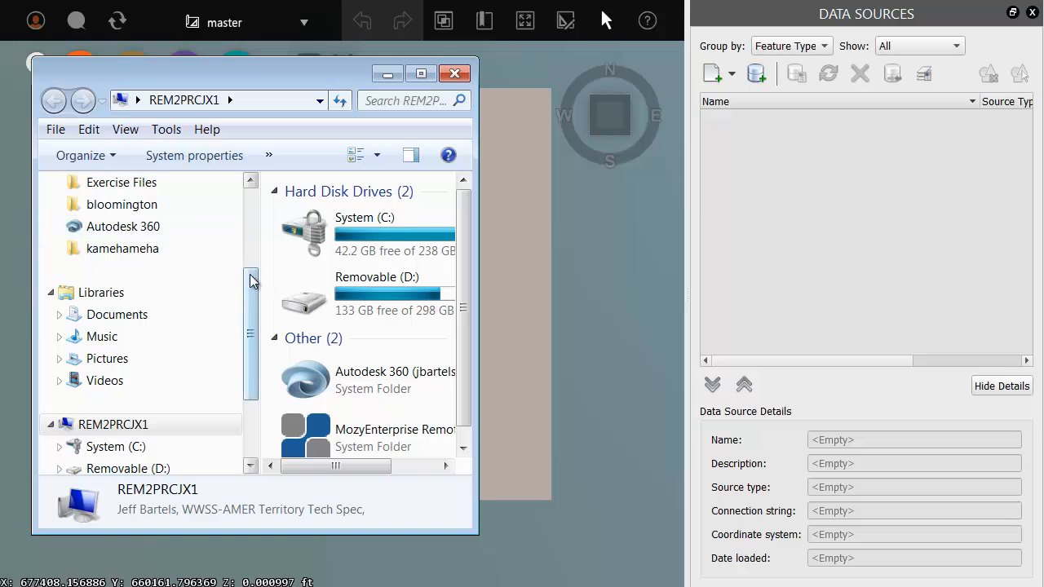
pyautogui.scroll(2, 251, 249)
pyautogui.scroll(1, 250, 249)
pyautogui.click(171, 248)
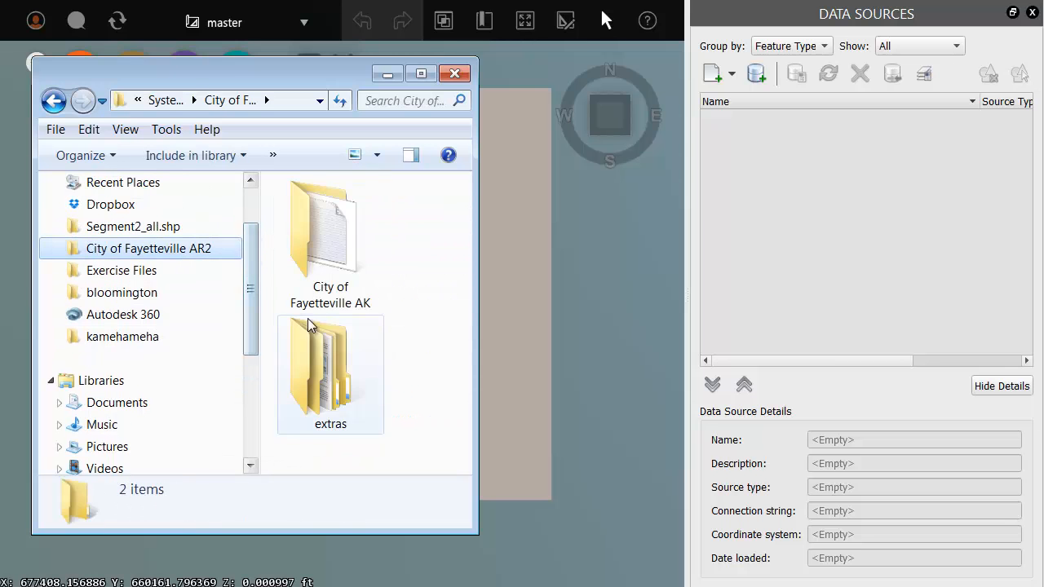
pyautogui.doubleClick(318, 238)
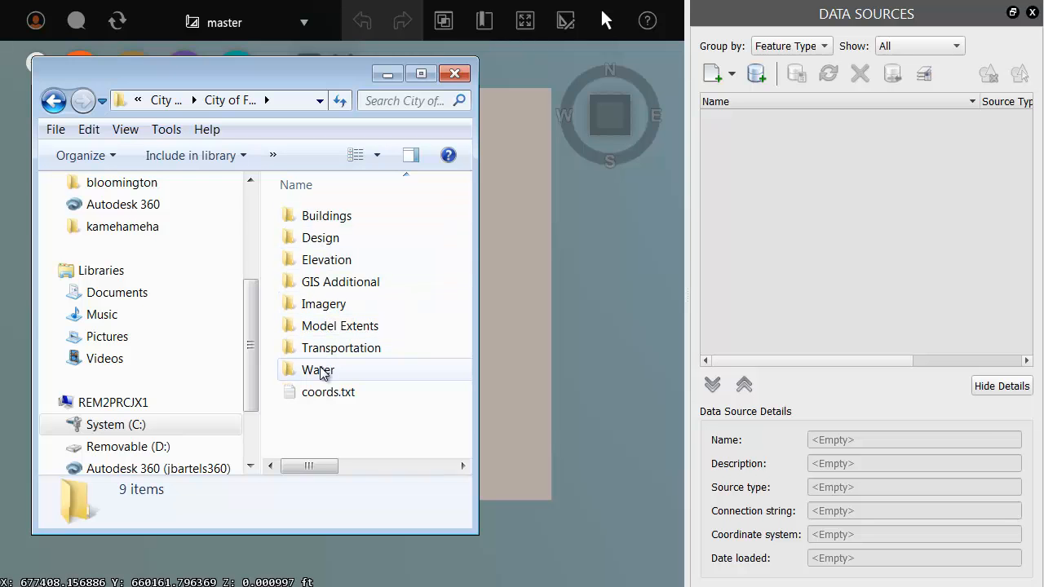
pyautogui.doubleClick(287, 259)
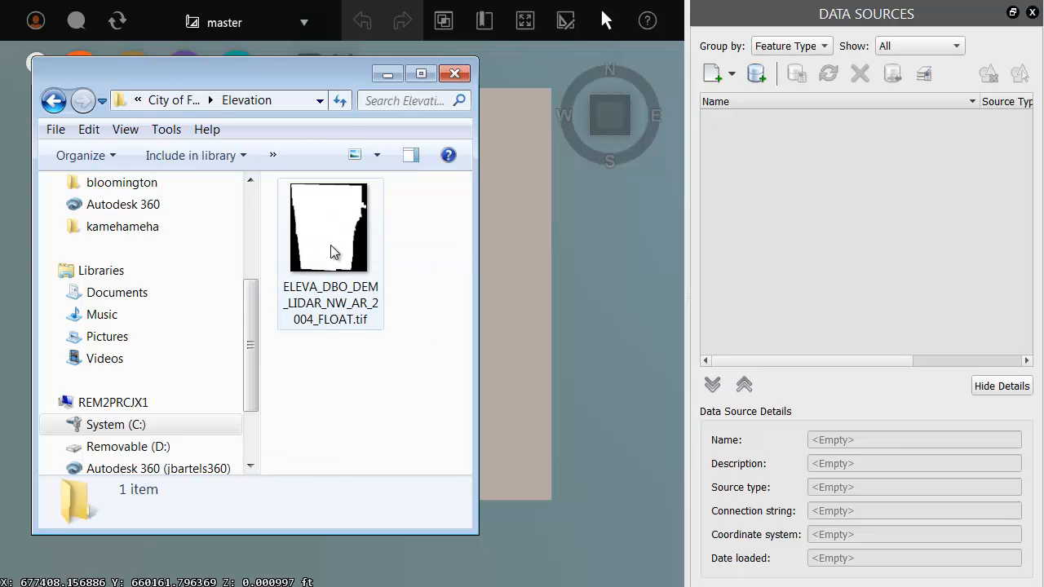
pyautogui.click(321, 233)
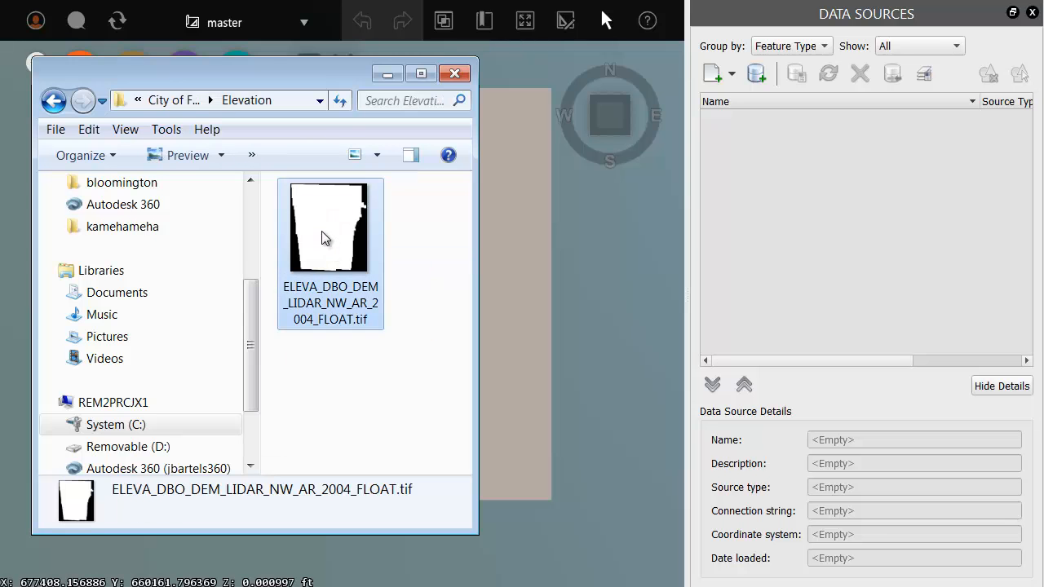
pyautogui.moveTo(321, 232); pyautogui.dragTo(530, 330)
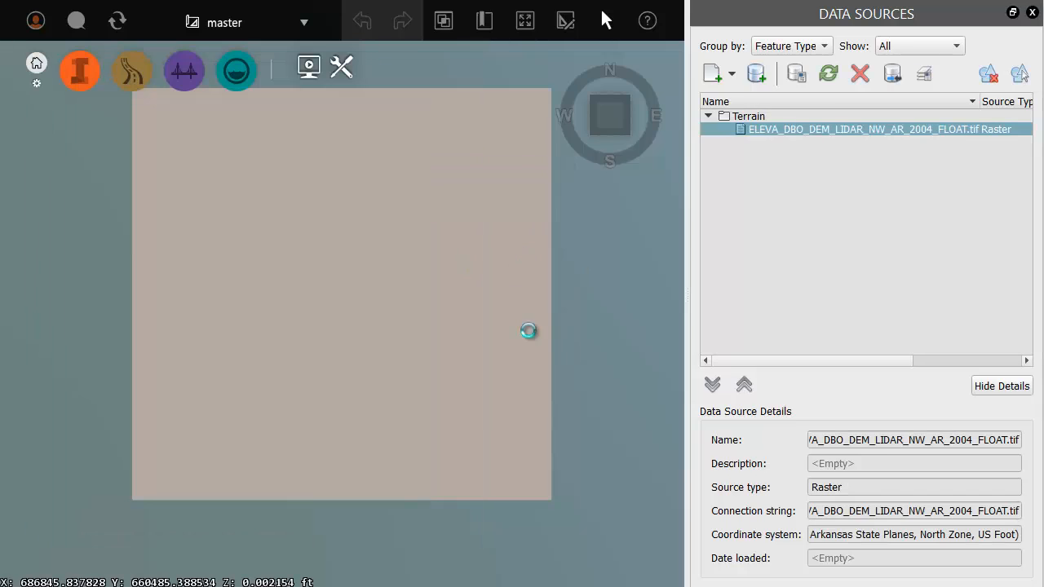
# Load the elevation raster into the model as Terrain using the AR83-NF coordinate system and check the resulting relief
pyautogui.moveTo(522, 2); pyautogui.dragTo(370, 5)
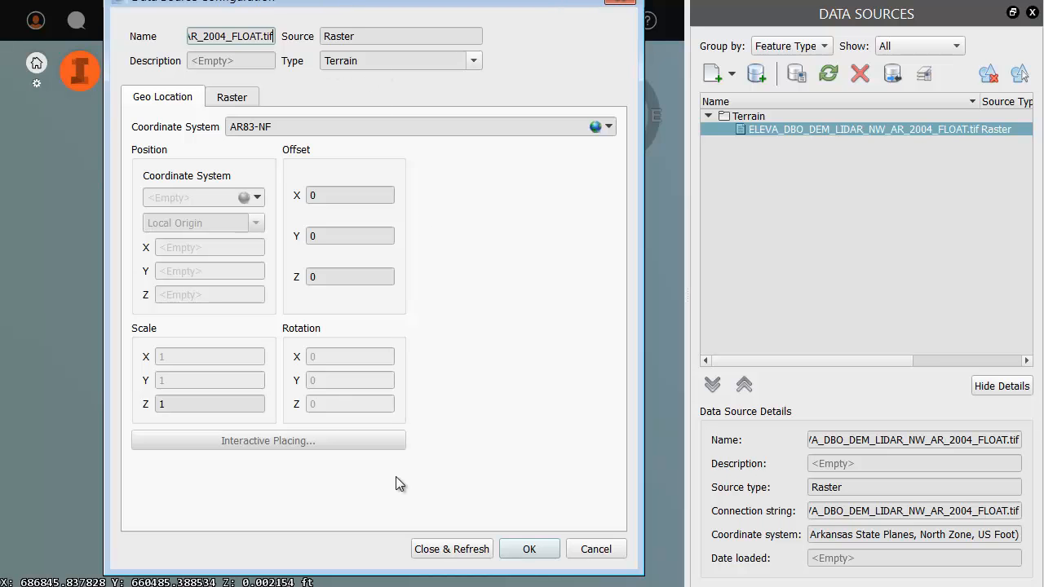
pyautogui.click(437, 549)
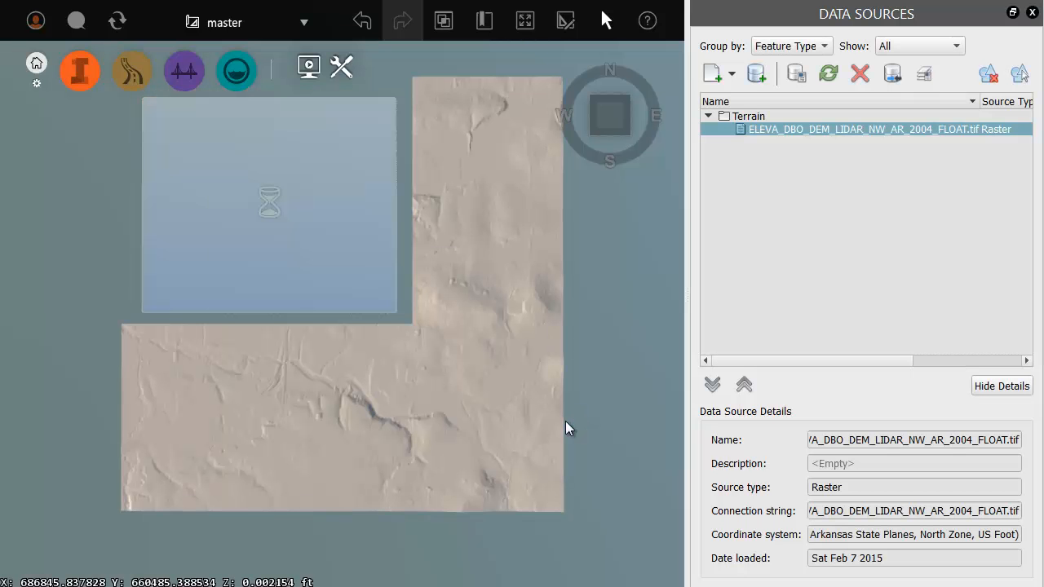
pyautogui.scroll(5, 341, 300)
pyautogui.moveTo(329, 422); pyautogui.dragTo(323, 371)
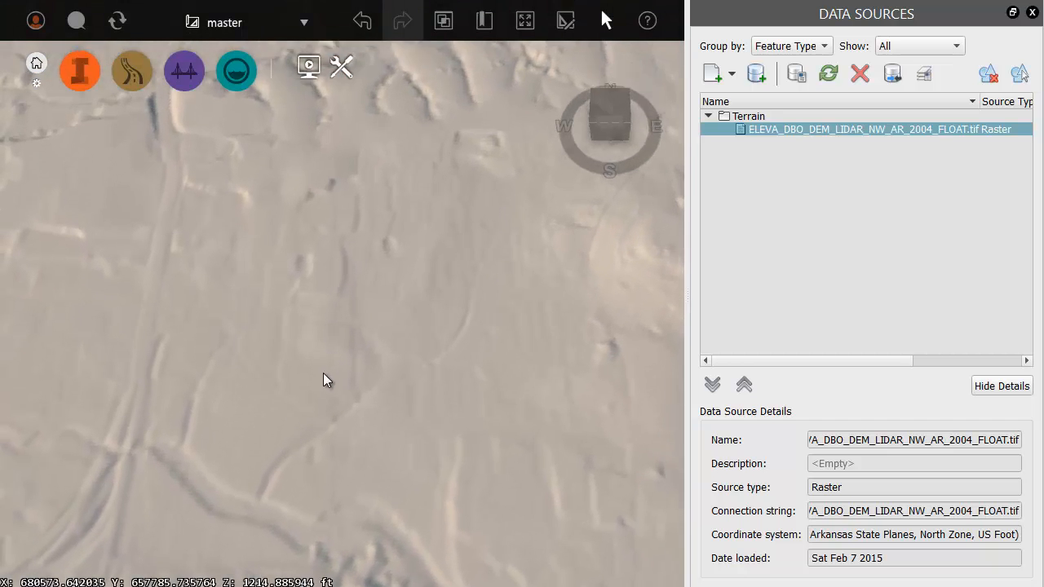
pyautogui.click(671, 56)
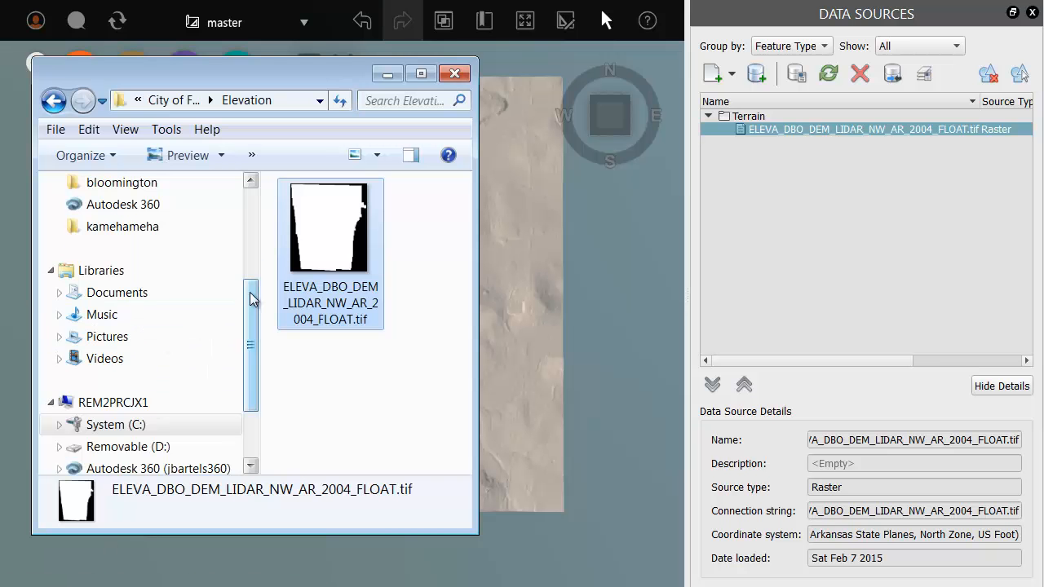
# Add Fayetteville_Mosaic.sid from the City of Fayetteville AK Imagery folder to the model as a data source
pyautogui.moveTo(252, 296); pyautogui.dragTo(263, 225)
pyautogui.click(163, 271)
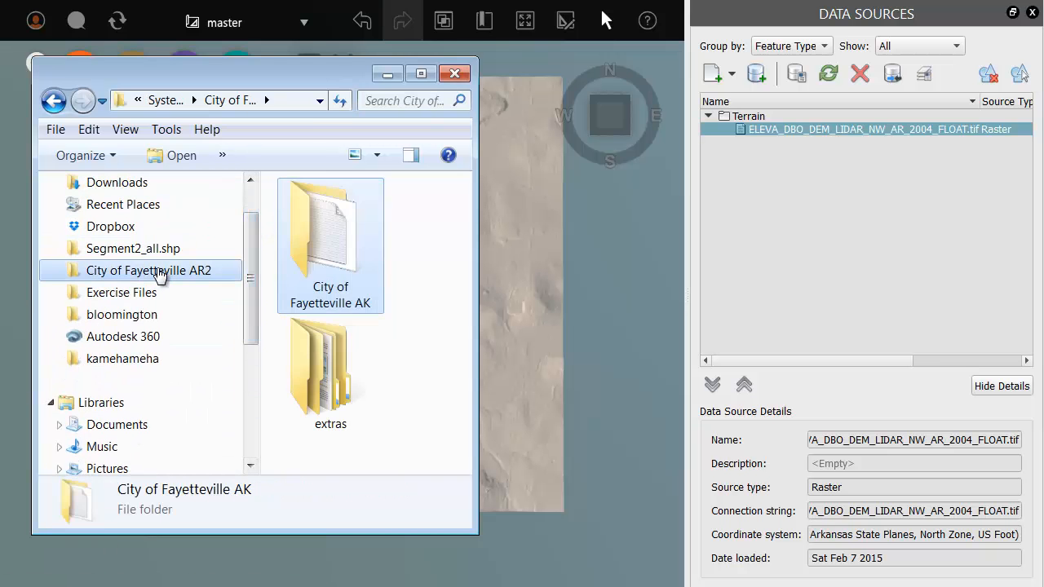
pyautogui.doubleClick(317, 237)
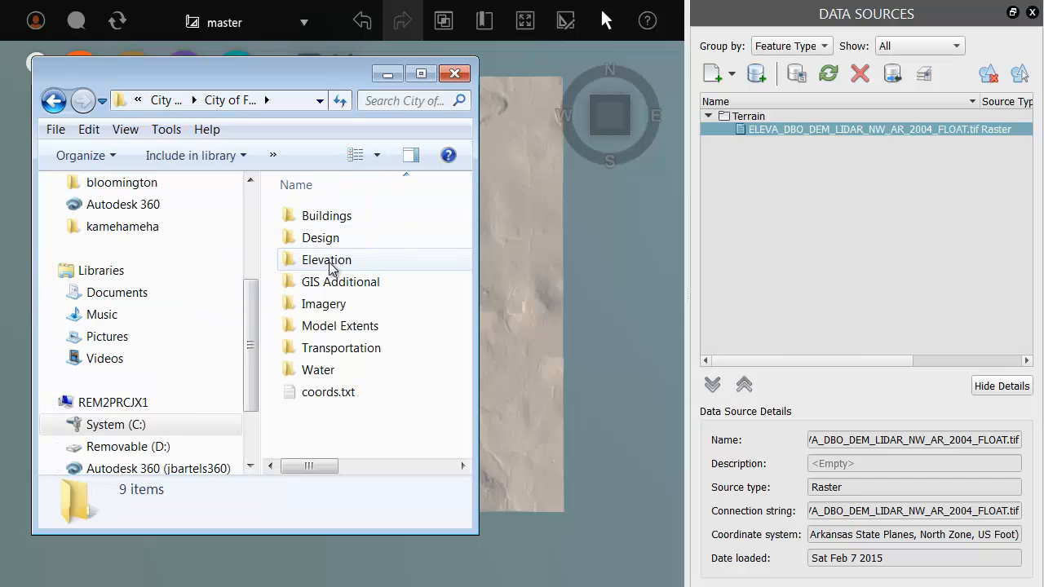
pyautogui.doubleClick(314, 304)
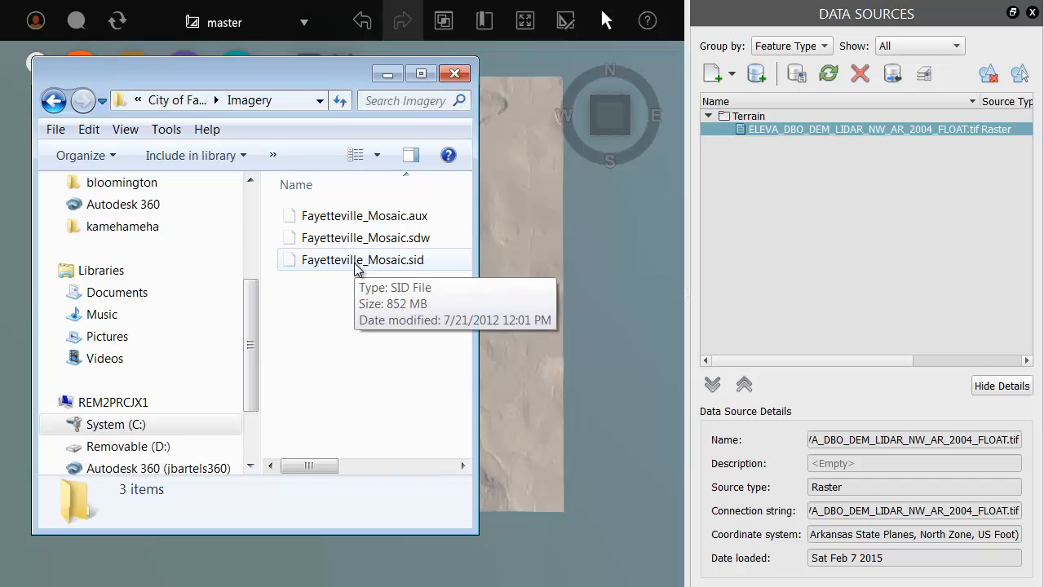
pyautogui.moveTo(356, 265); pyautogui.dragTo(518, 259)
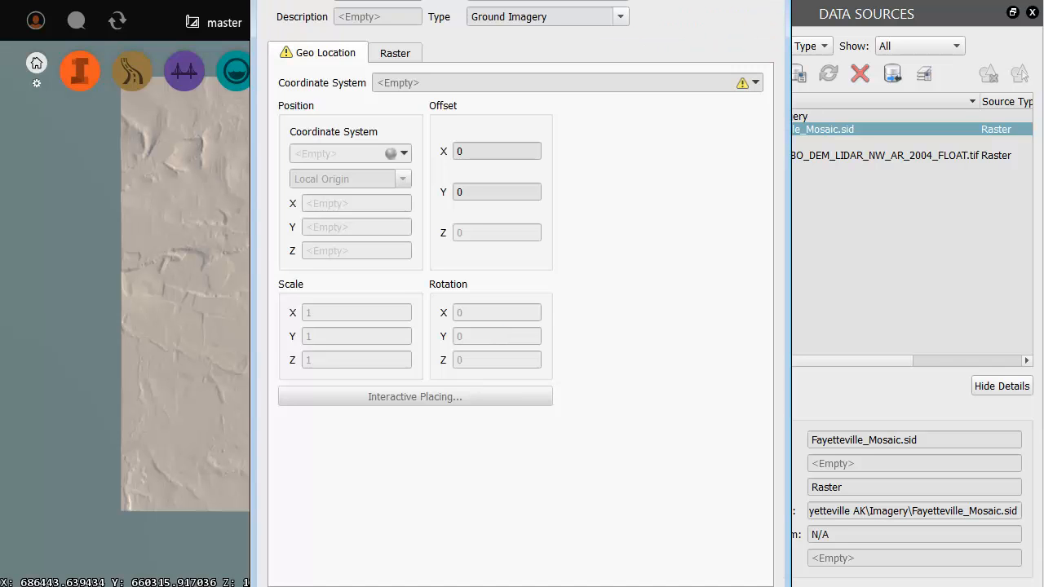
# Set the coordinate system of the Fayetteville_Mosaic.sid ground imagery to AR83-NF and load it onto the terrain
pyautogui.moveTo(536, 16); pyautogui.dragTo(390, 2)
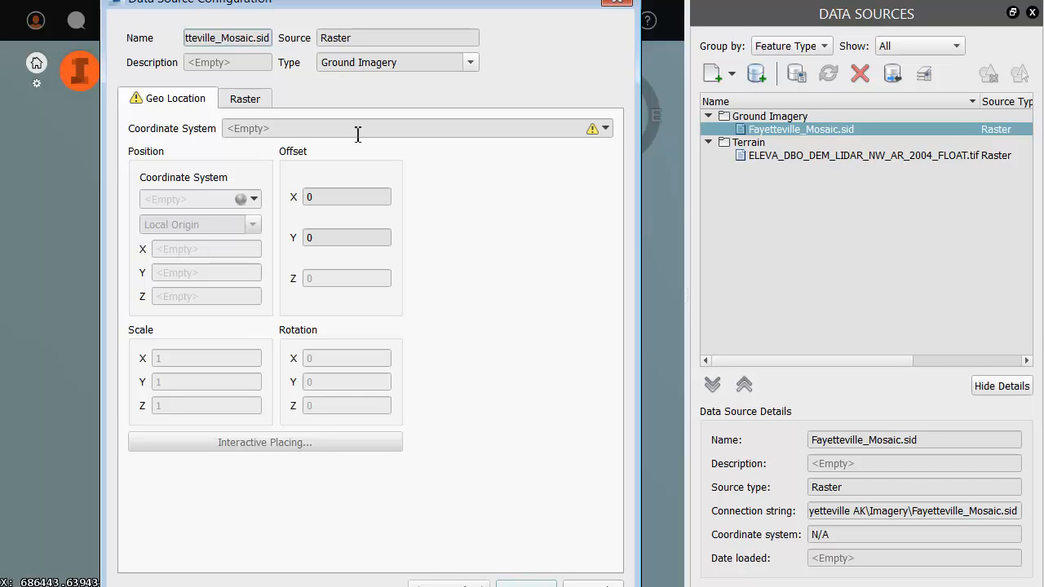
pyautogui.click(606, 130)
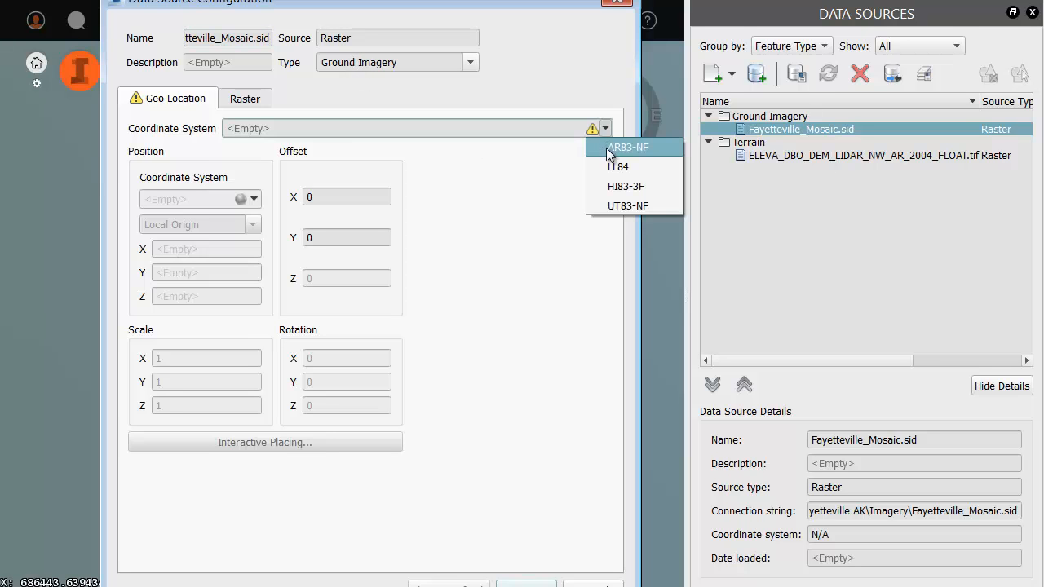
pyautogui.click(615, 150)
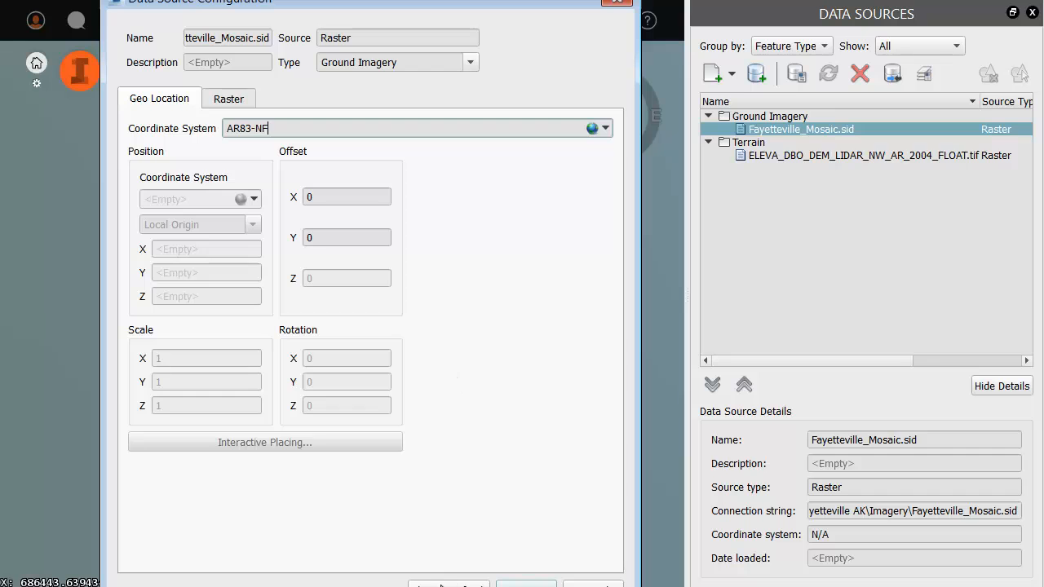
pyautogui.click(526, 584)
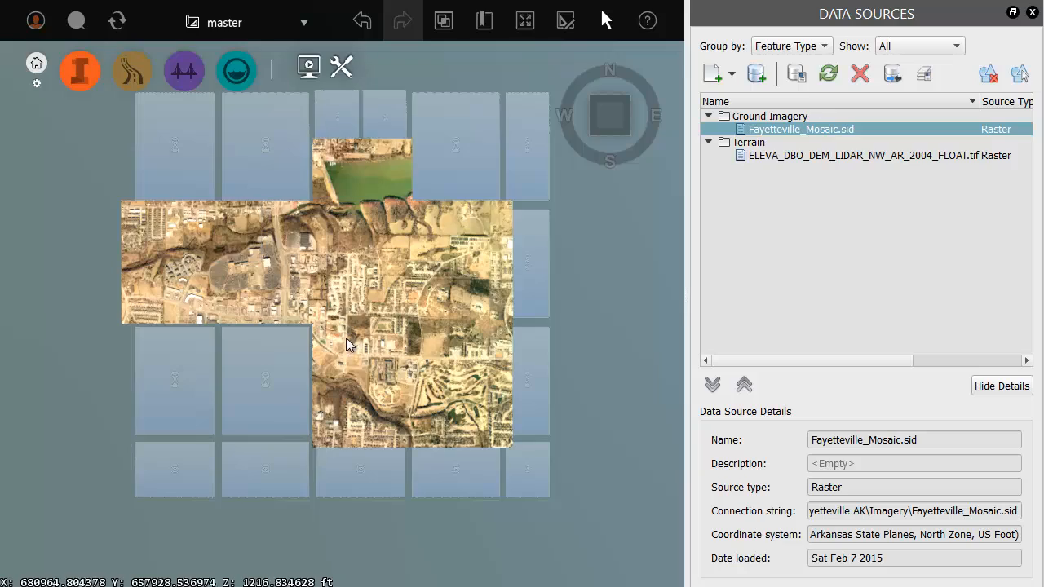
pyautogui.scroll(2, 342, 355)
pyautogui.scroll(4, 342, 357)
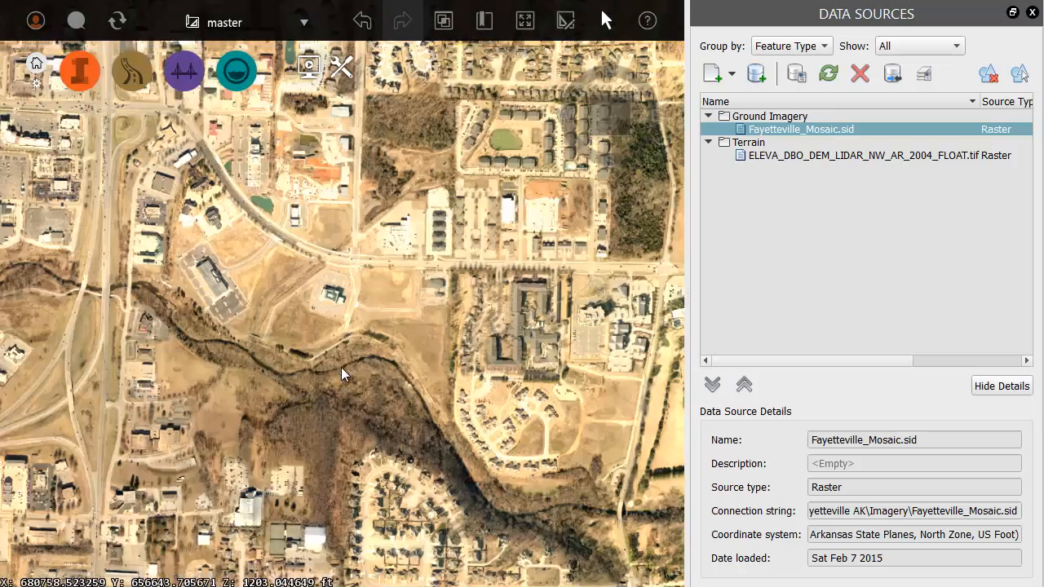
pyautogui.moveTo(310, 435); pyautogui.dragTo(648, 64)
pyautogui.click(623, 102)
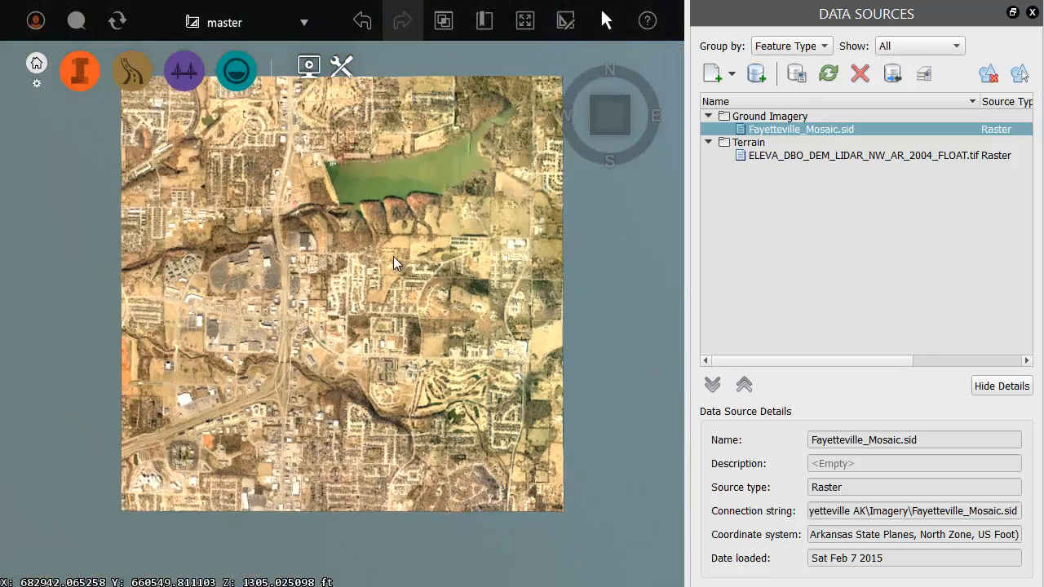
# Add Ponds.shp from the City of Fayetteville AK Water folder to the model as a data source
pyautogui.moveTo(374, 244); pyautogui.dragTo(374, 290)
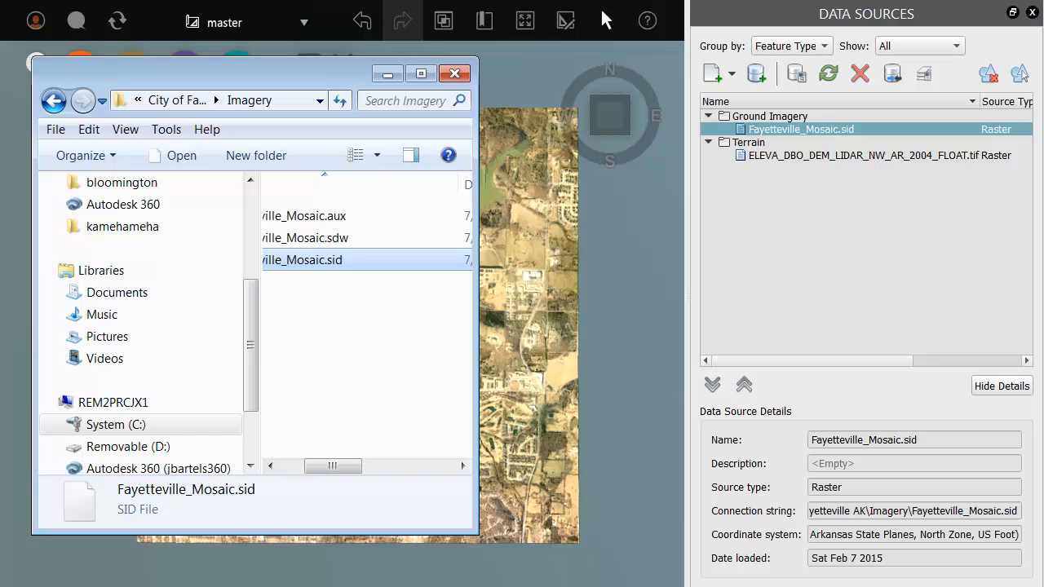
pyautogui.click(184, 100)
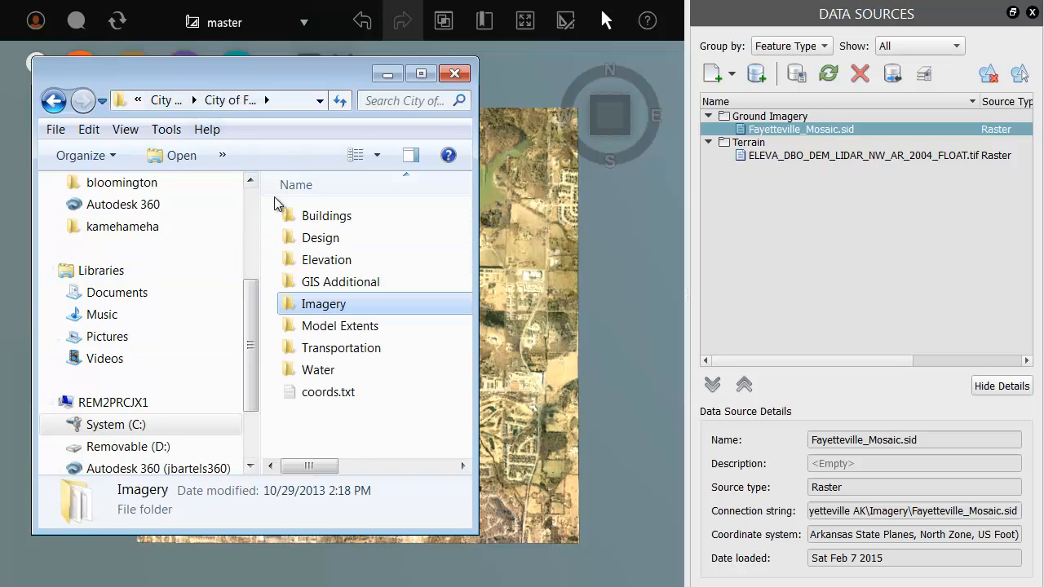
pyautogui.doubleClick(320, 371)
pyautogui.moveTo(296, 282); pyautogui.dragTo(518, 256)
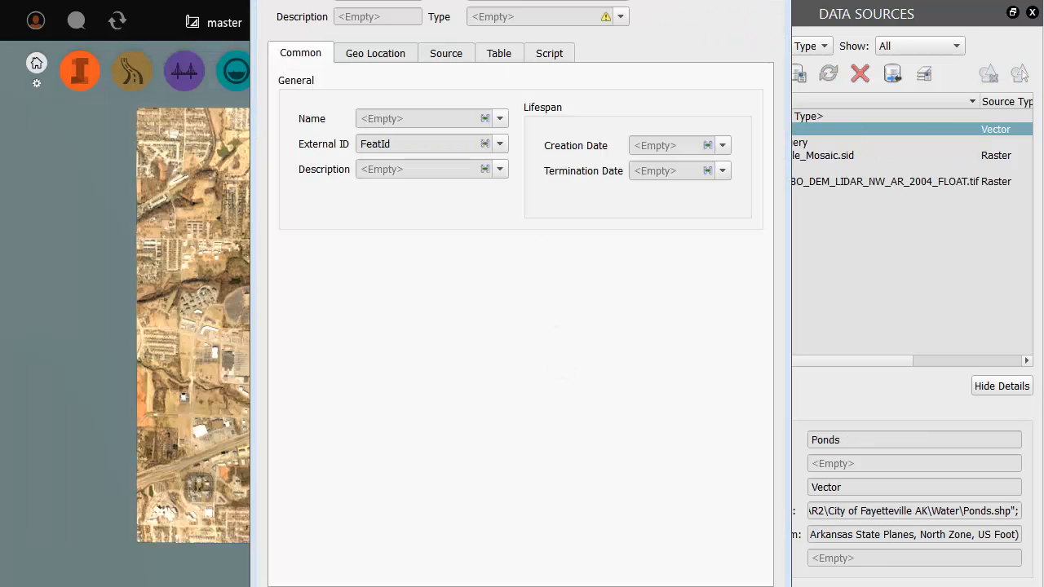
# Configure the Ponds source as Water Areas with the DefaultWater rule style and refresh the model with it
pyautogui.moveTo(494, 28); pyautogui.dragTo(382, 1)
pyautogui.click(497, 68)
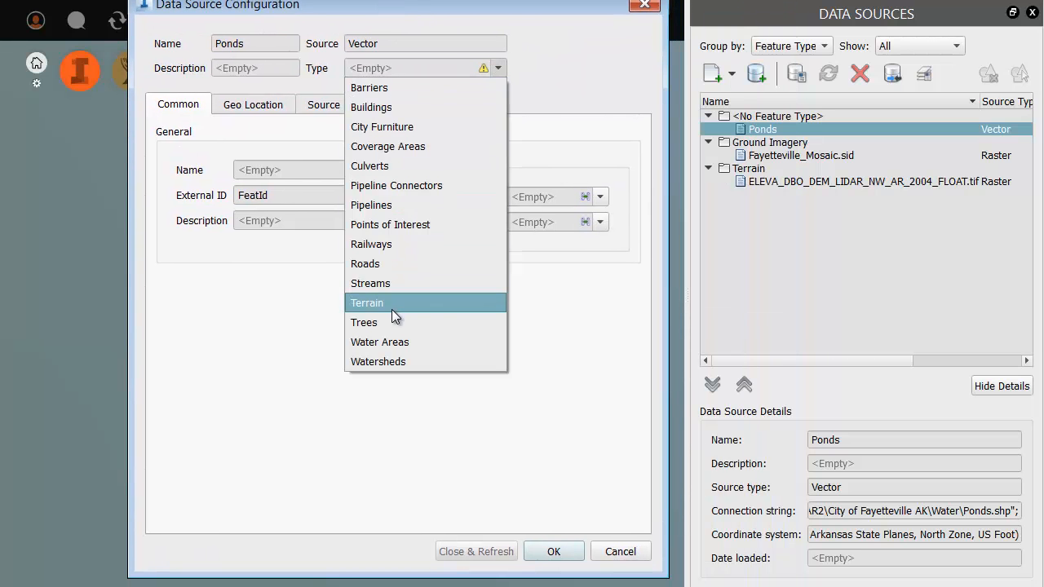
pyautogui.click(401, 342)
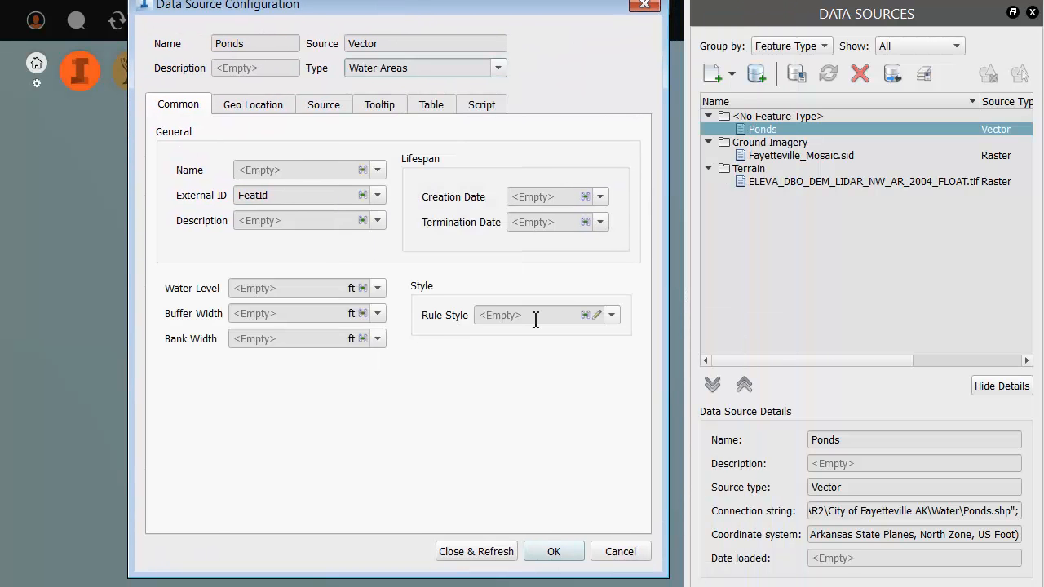
pyautogui.click(597, 314)
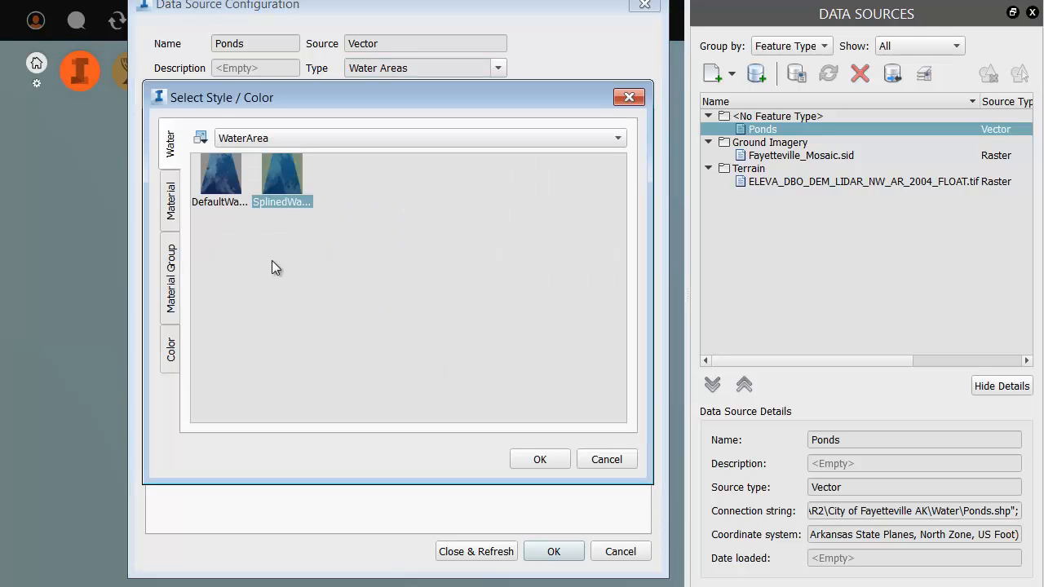
pyautogui.click(218, 178)
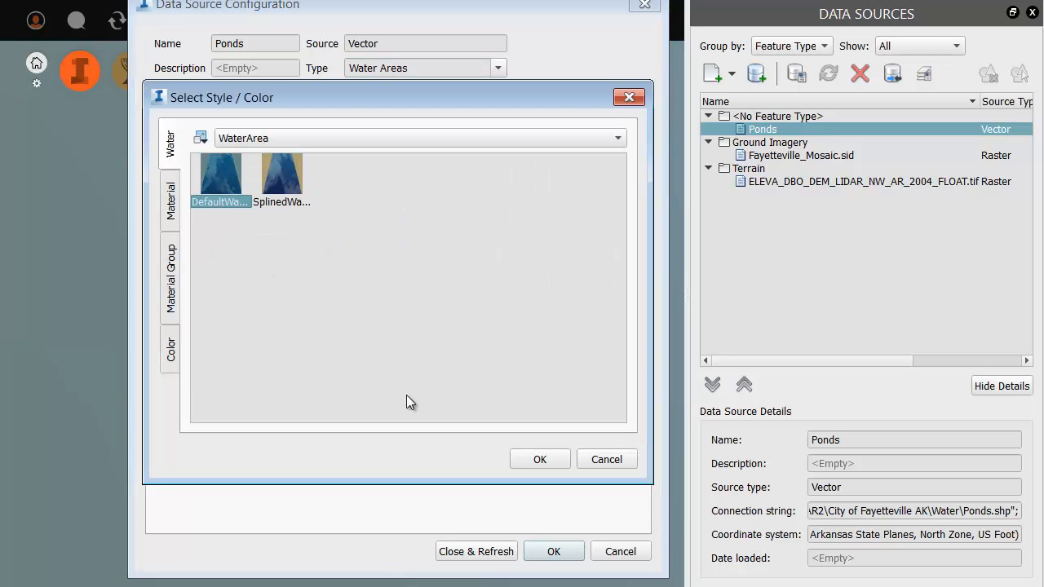
pyautogui.click(539, 460)
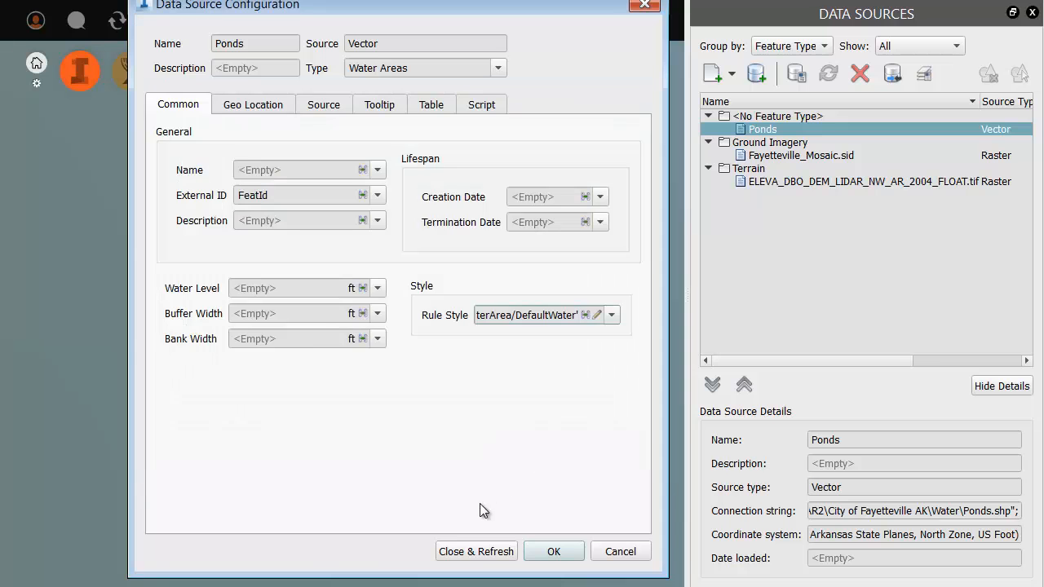
pyautogui.click(478, 551)
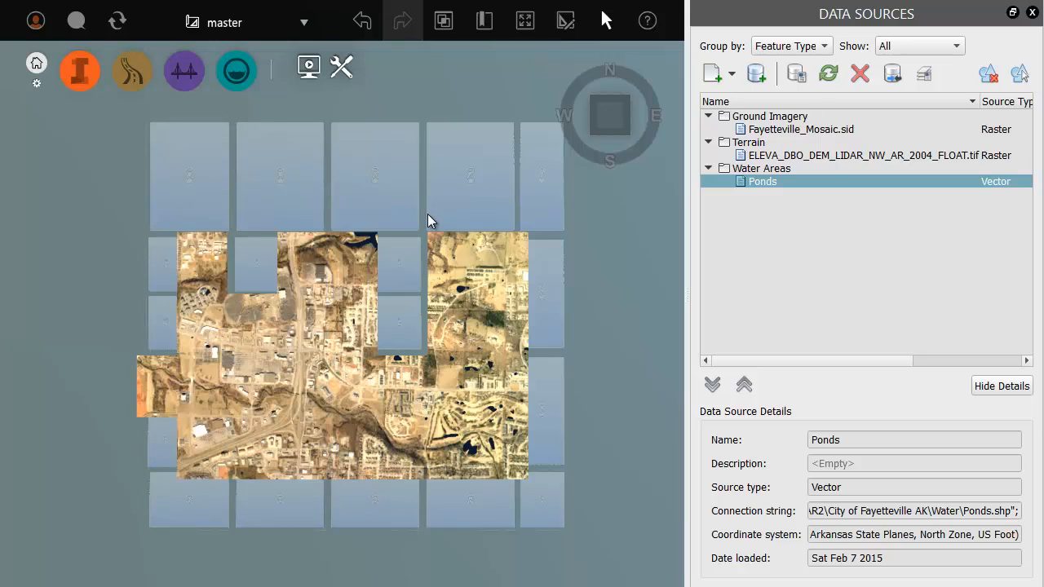
# Examine the large lake, its shoreline and the smaller ponds to see how the water areas fit the aerial imagery
pyautogui.scroll(8, 425, 214)
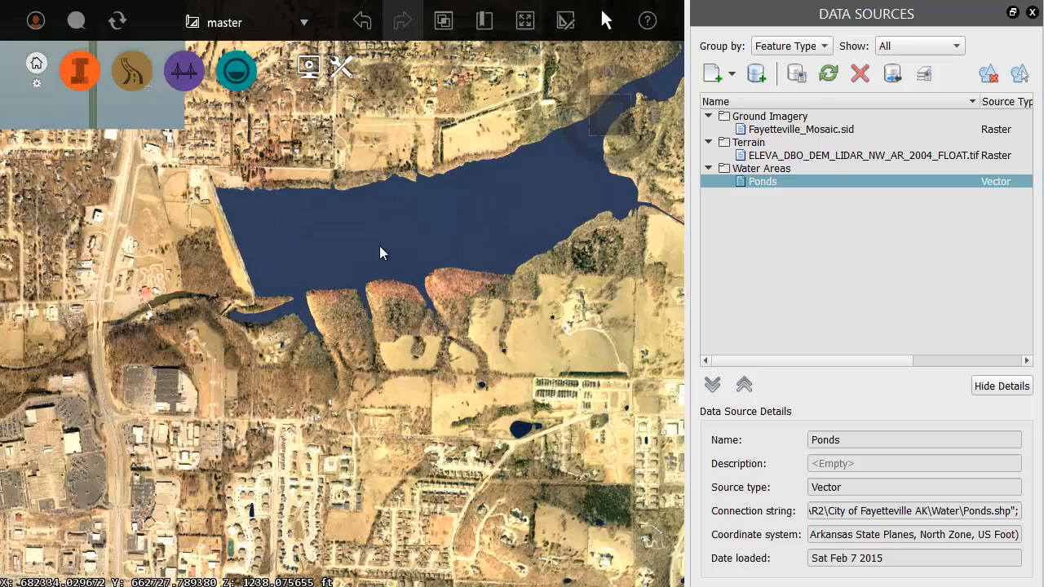
pyautogui.scroll(8, 359, 282)
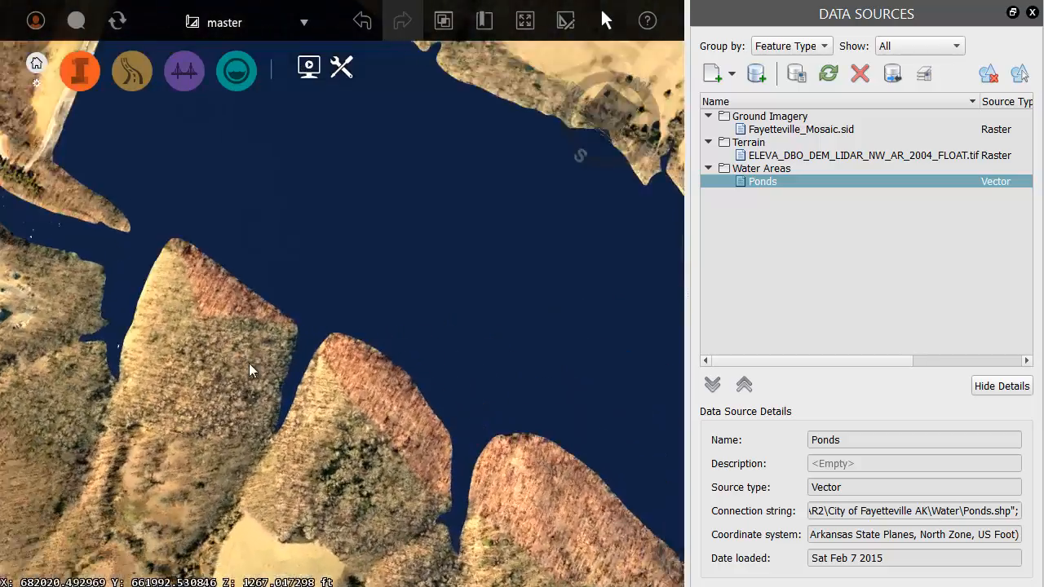
pyautogui.scroll(10, 204, 333)
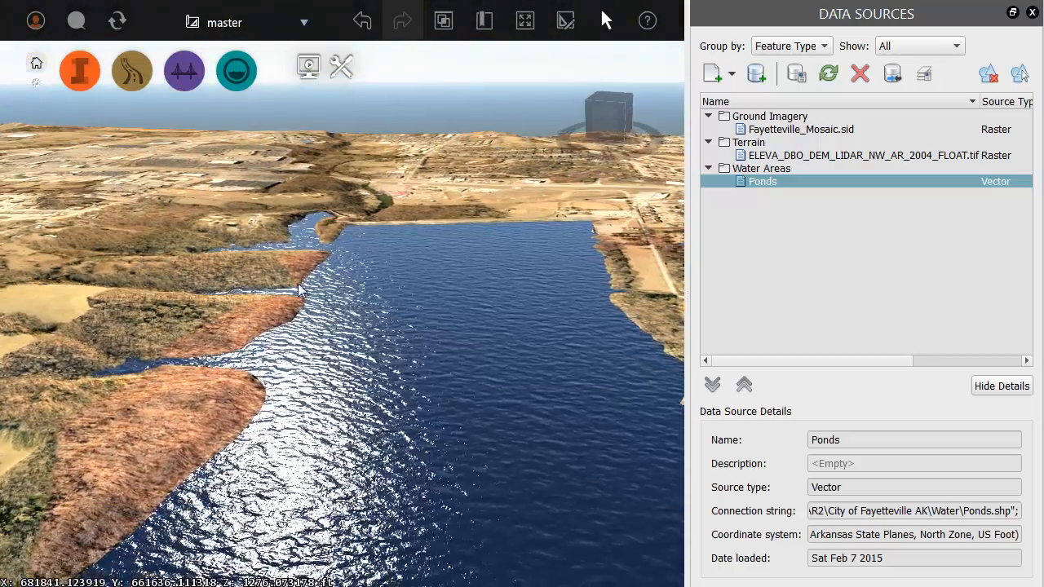
pyautogui.scroll(2, 305, 294)
pyautogui.moveTo(216, 329); pyautogui.dragTo(448, 289, button='middle')
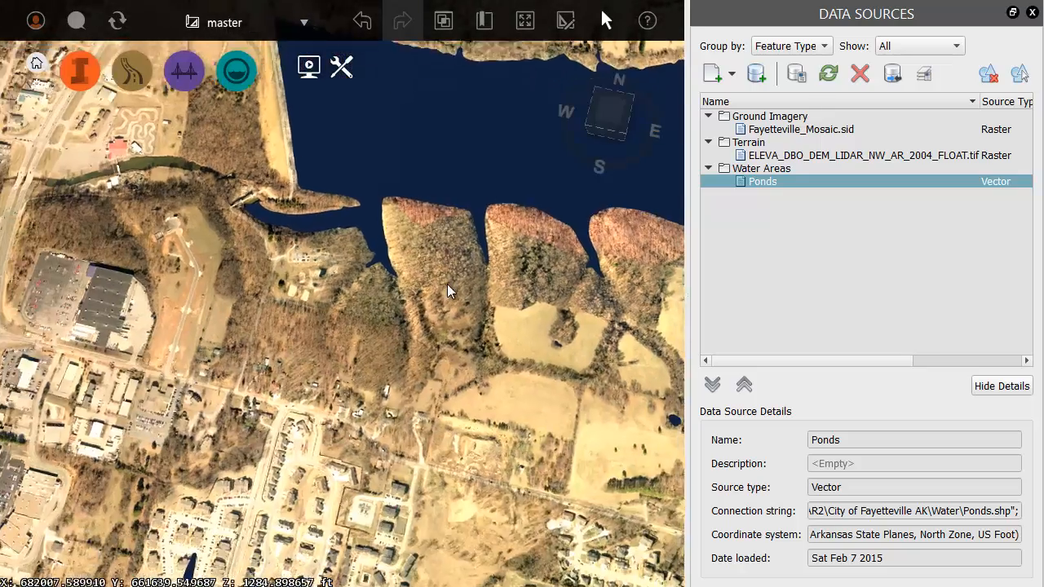
pyautogui.scroll(-1, 448, 289)
pyautogui.moveTo(277, 407); pyautogui.dragTo(518, 284, button='middle')
pyautogui.scroll(-3, 519, 285)
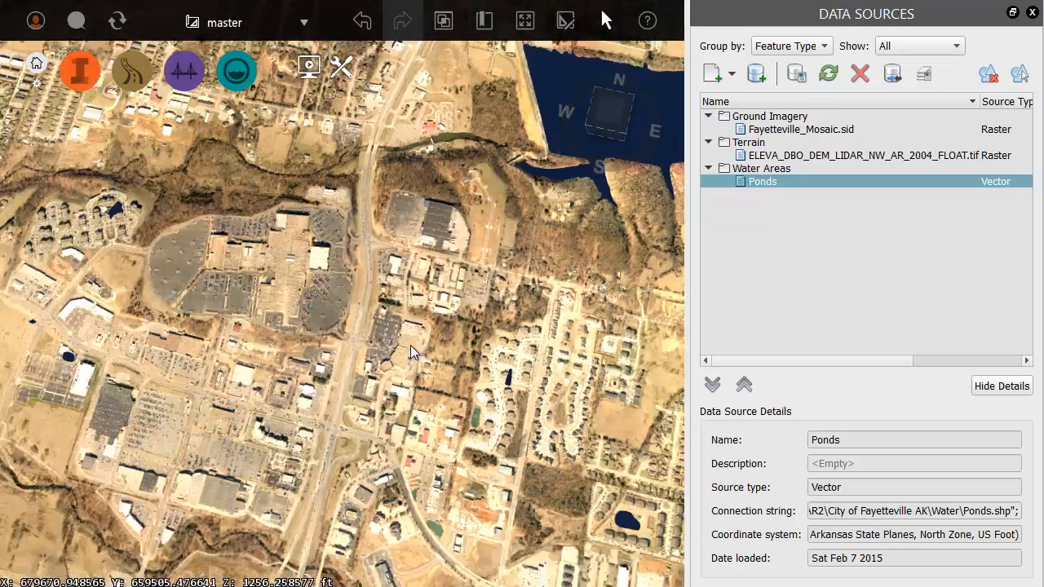
pyautogui.moveTo(320, 515); pyautogui.dragTo(304, 343, button='middle')
# Delete the pond lying across the parking lot beside the cul-de-sac and return to the full model view
pyautogui.scroll(5, 303, 343)
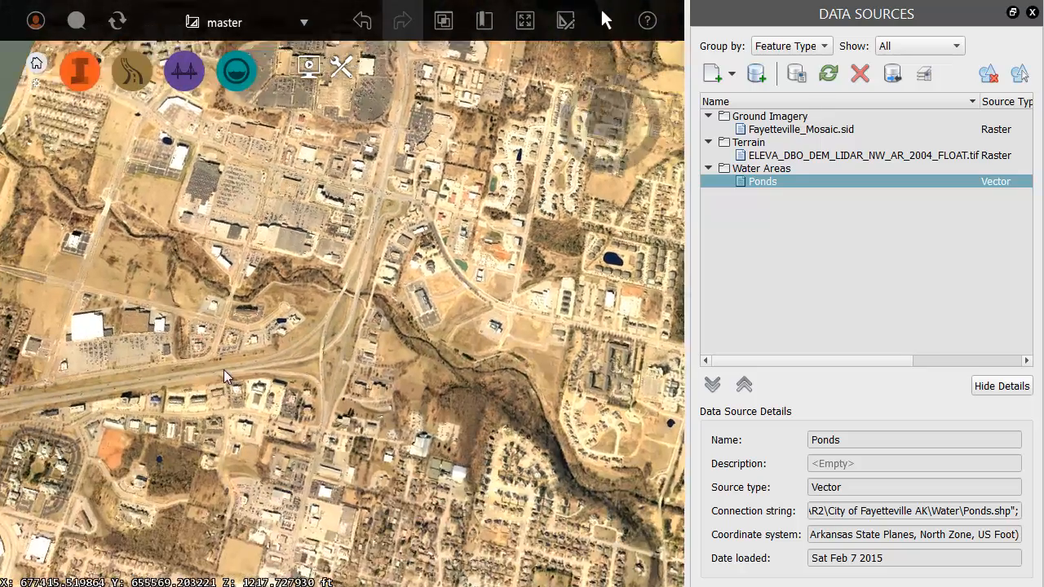
pyautogui.scroll(5, 335, 285)
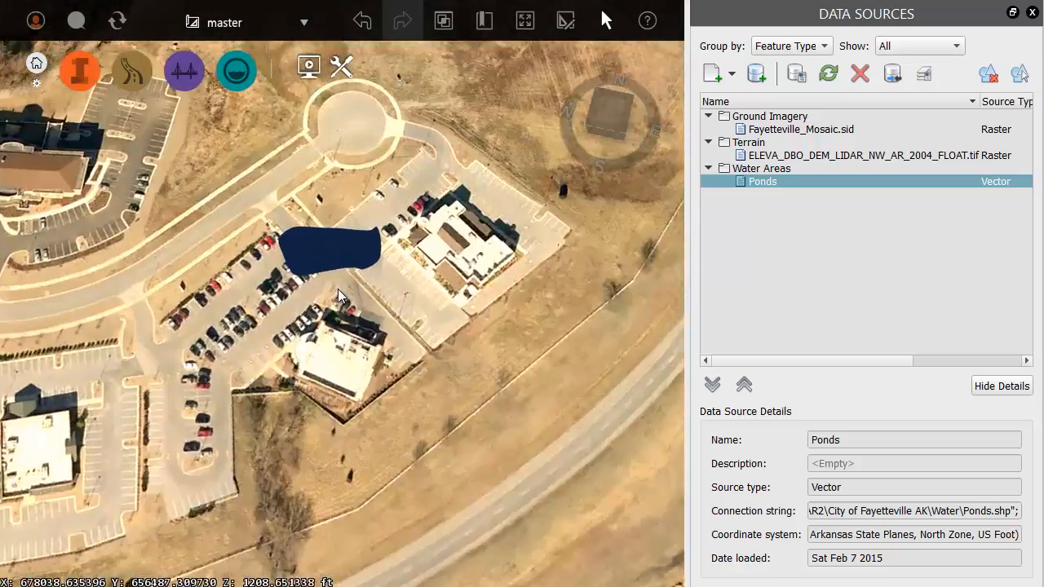
pyautogui.moveTo(335, 286); pyautogui.dragTo(205, 203)
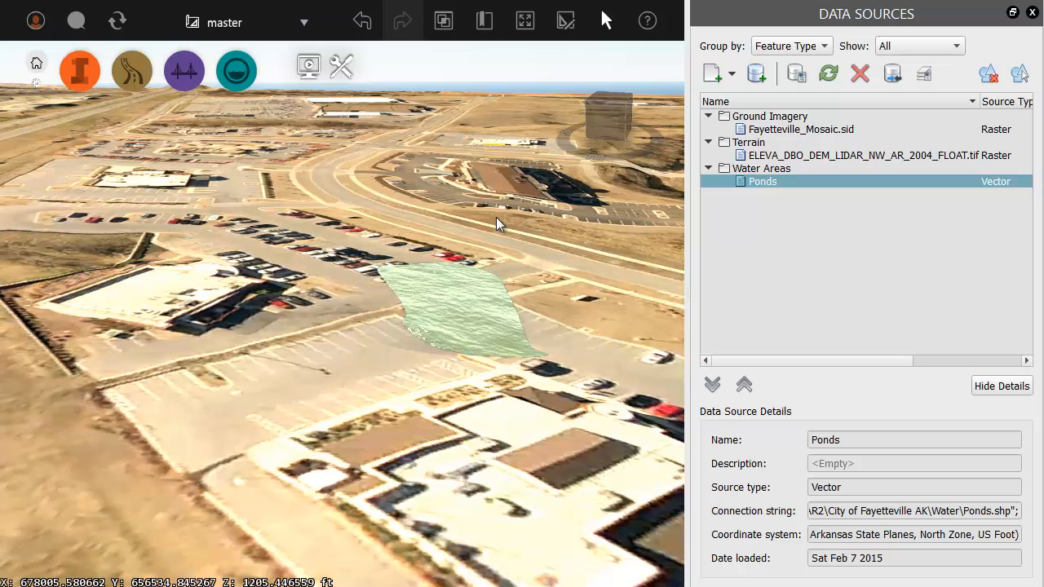
pyautogui.click(566, 20)
pyautogui.click(422, 304)
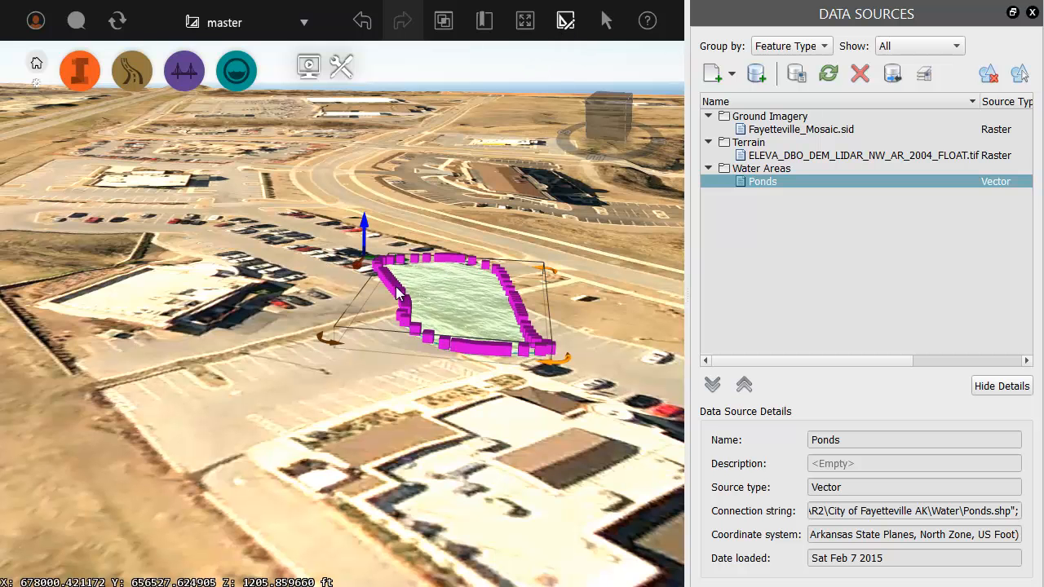
pyautogui.press('Delete')
pyautogui.moveTo(304, 305); pyautogui.dragTo(474, 405)
pyautogui.moveTo(659, 76)
pyautogui.click(665, 57)
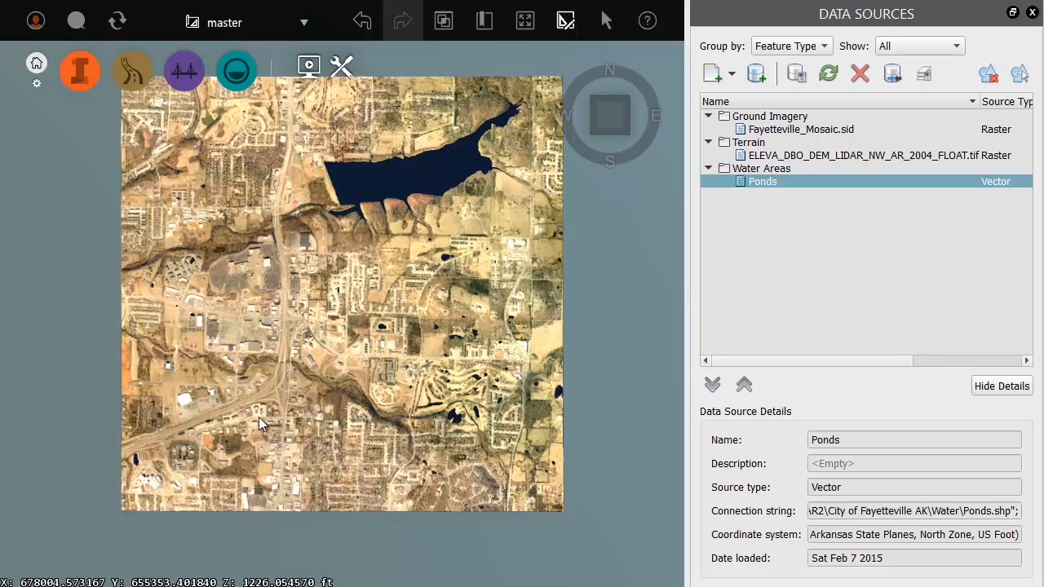
# Add Buildings.shp from the City of Fayetteville AK Buildings folder to the model as a data source
pyautogui.scroll(5, 259, 416)
pyautogui.scroll(4, 255, 407)
pyautogui.scroll(3, 353, 344)
pyautogui.scroll(3, 300, 340)
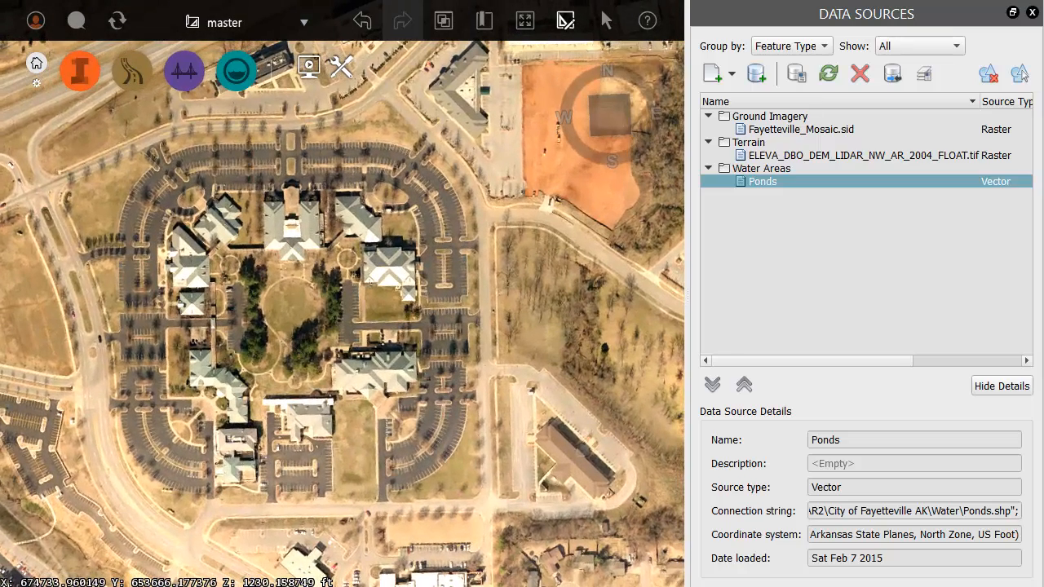
pyautogui.hotkey('alt', 'Tab')
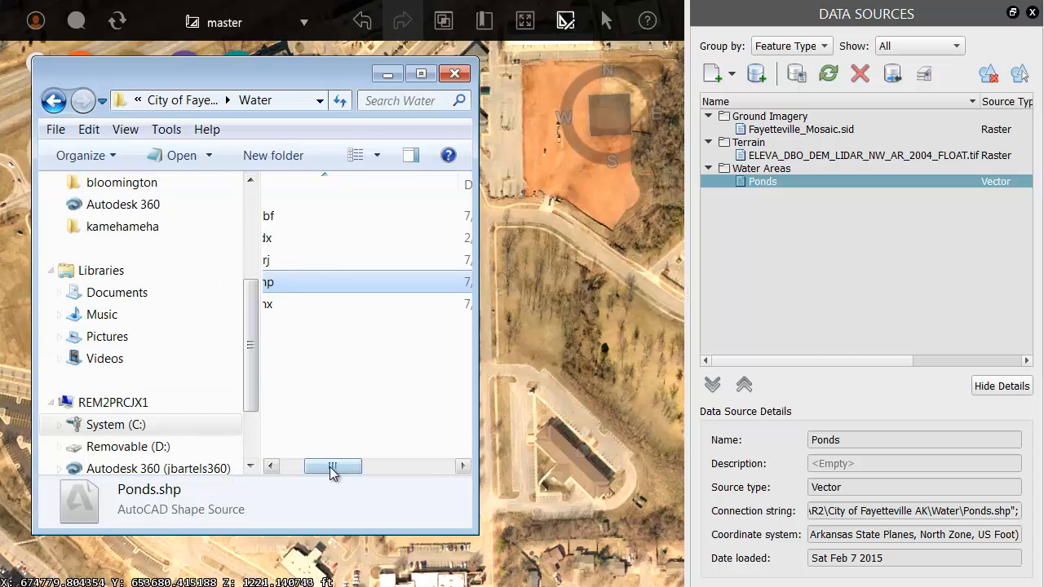
pyautogui.moveTo(332, 471); pyautogui.dragTo(273, 469)
pyautogui.click(183, 99)
pyautogui.click(320, 216)
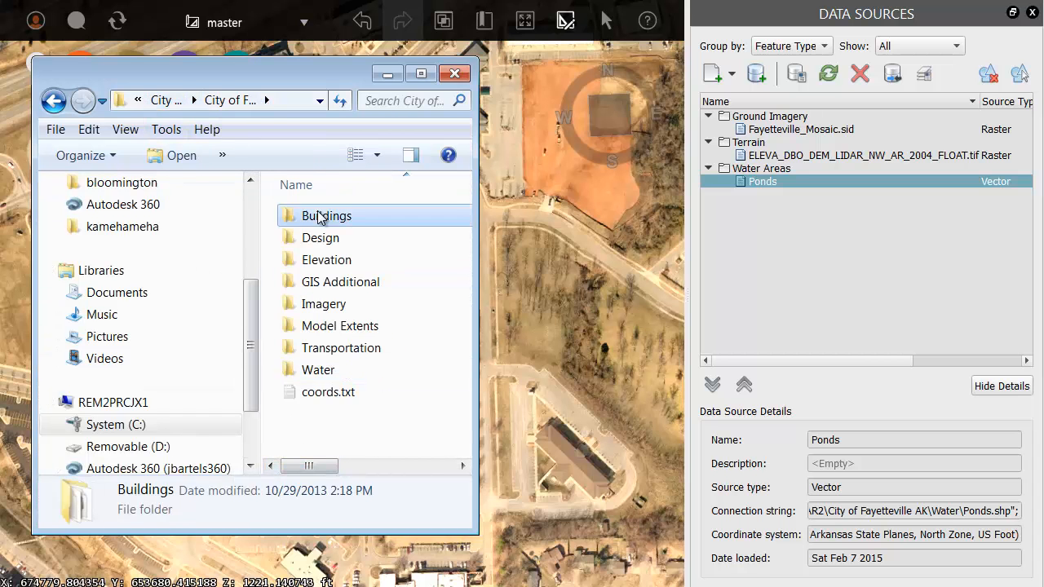
pyautogui.doubleClick(320, 216)
pyautogui.moveTo(326, 308); pyautogui.dragTo(537, 300)
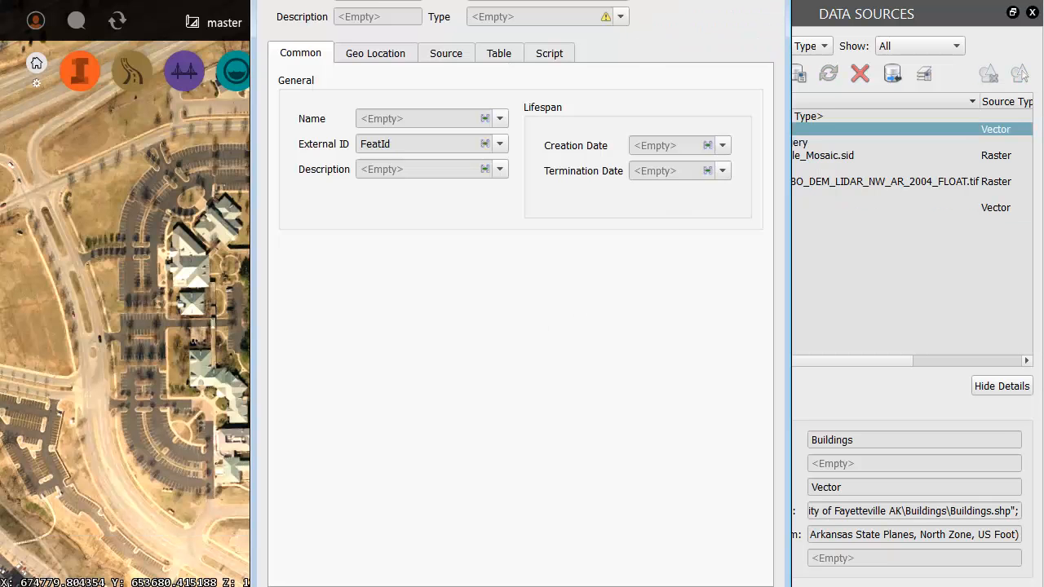
# Set the feature type of the Buildings data source to Buildings
pyautogui.moveTo(638, 0); pyautogui.dragTo(517, 14)
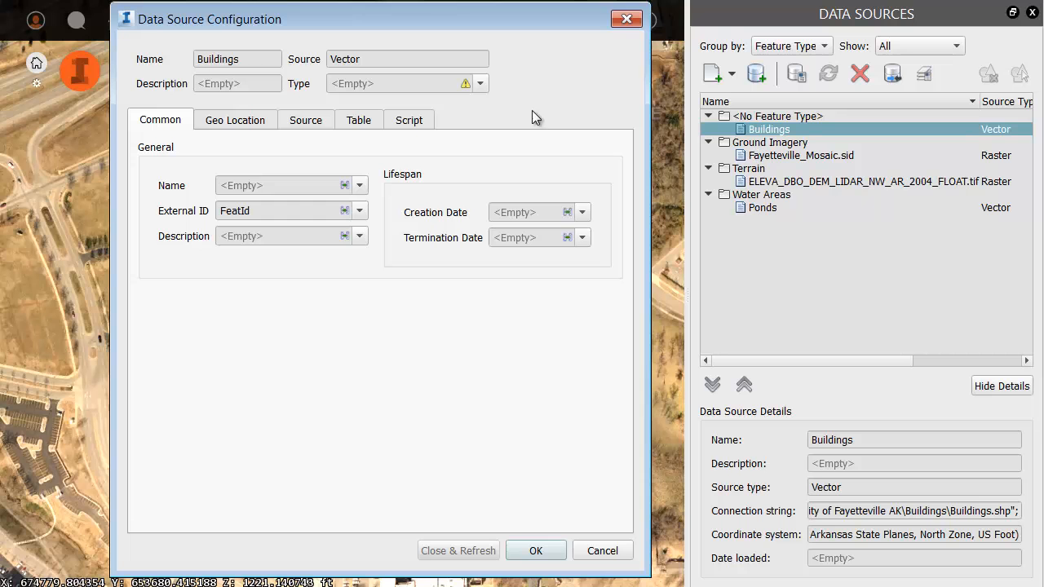
pyautogui.click(481, 83)
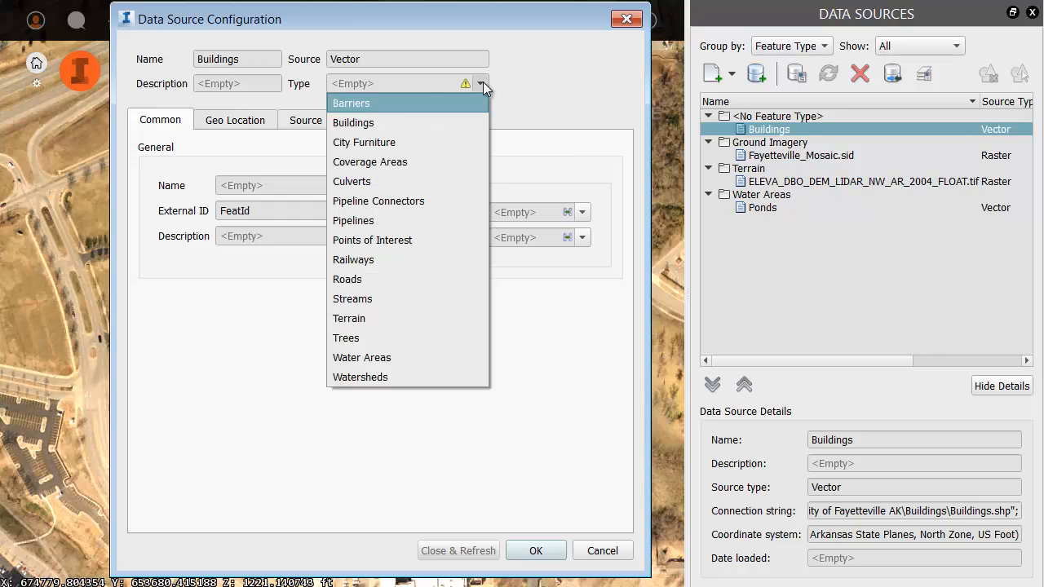
pyautogui.click(364, 124)
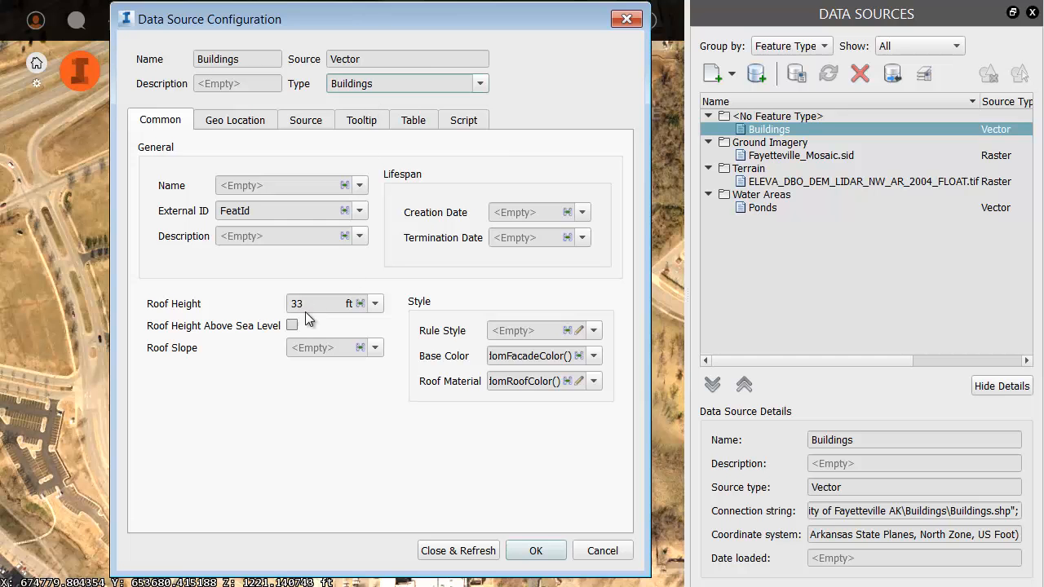
# Review which source attributes can be assigned to the buildings' Roof Height and Rule Style
pyautogui.click(376, 303)
pyautogui.moveTo(377, 358); pyautogui.dragTo(388, 414)
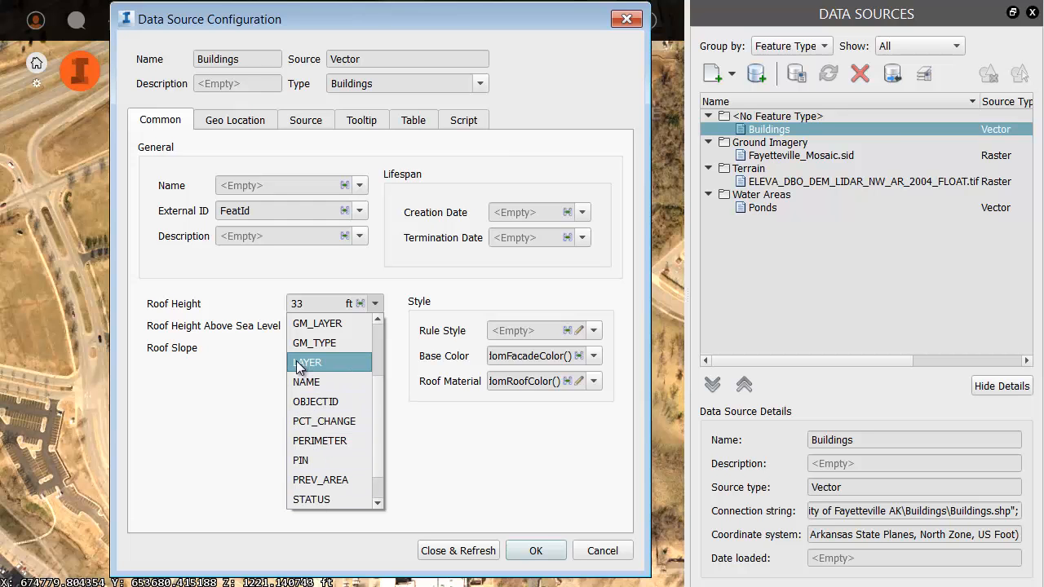
pyautogui.click(267, 300)
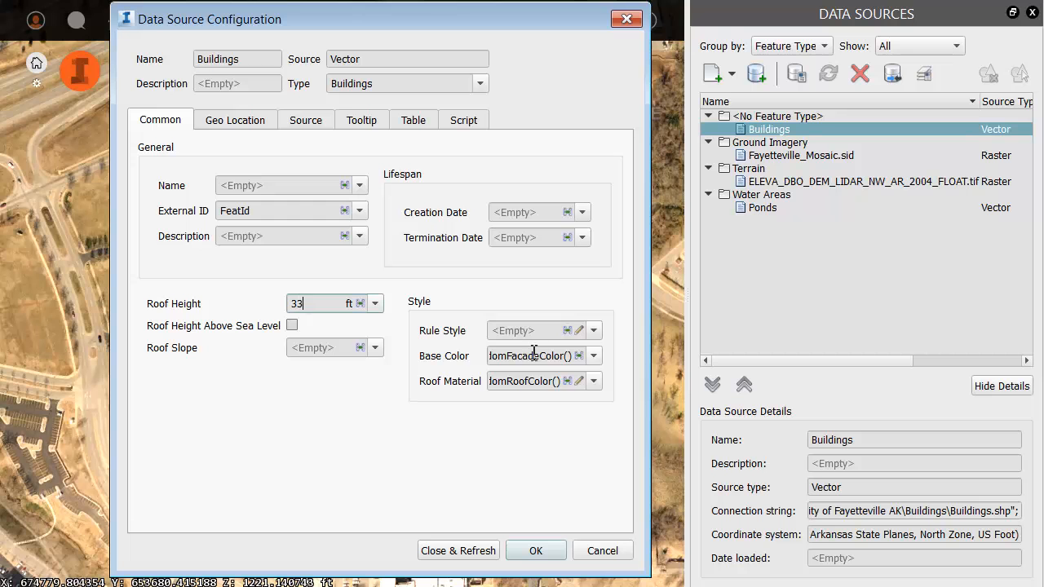
pyautogui.click(593, 331)
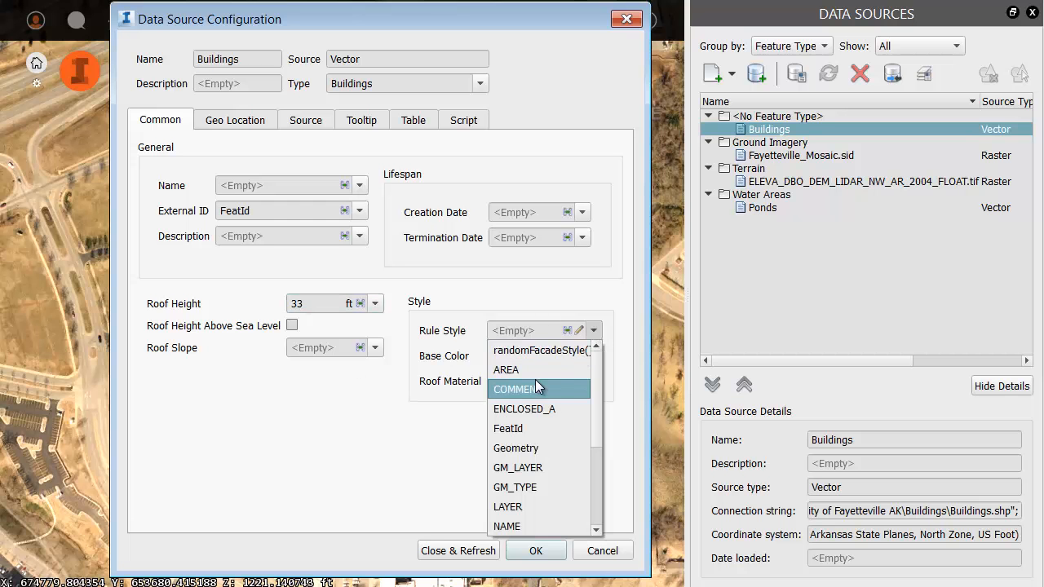
pyautogui.click(478, 293)
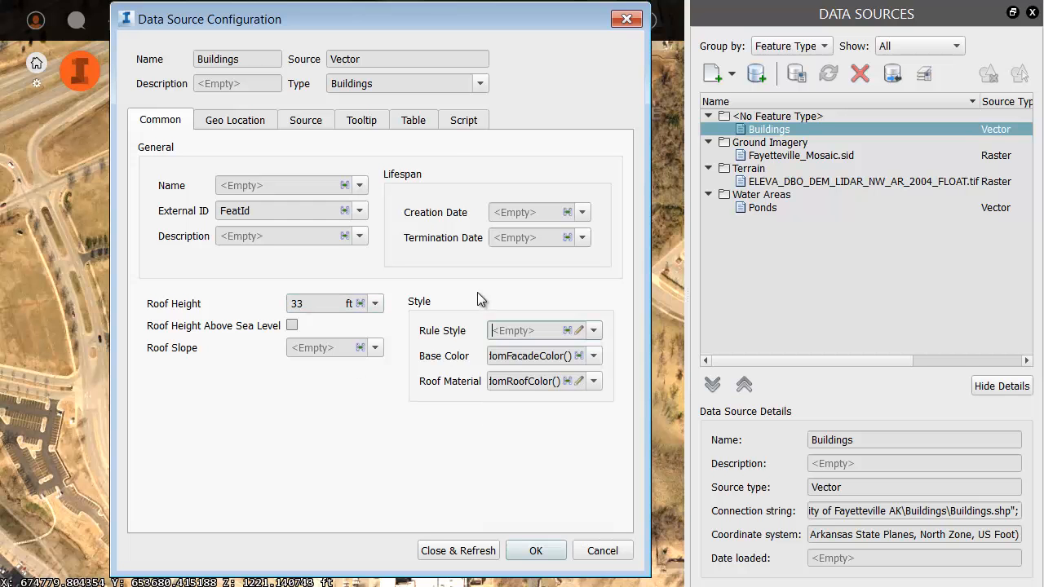
# Make the Buildings source's script editable and copy the entire contents of BuildingScript.txt from the Buildings Script folder
pyautogui.click(453, 124)
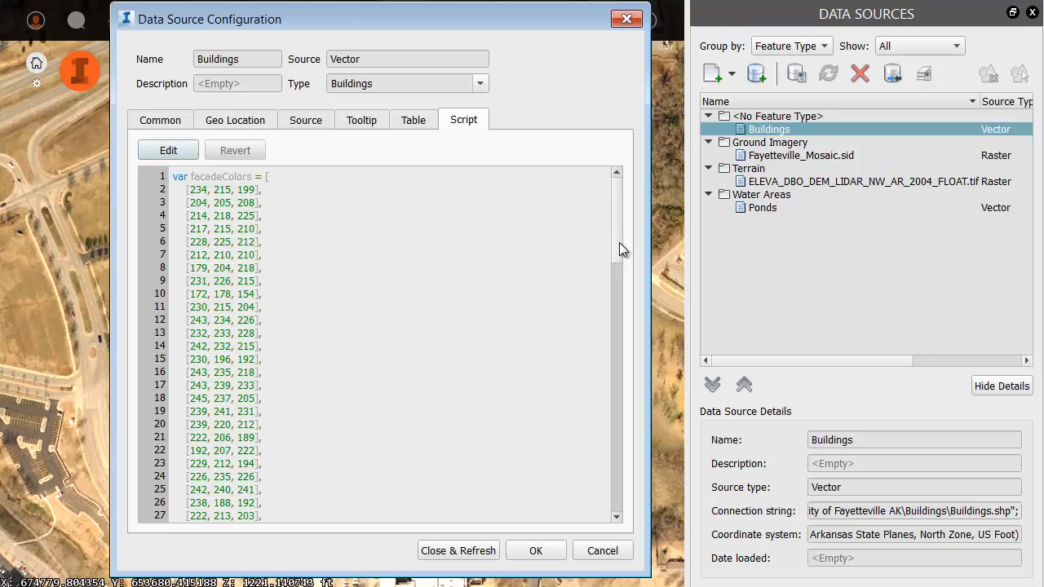
pyautogui.click(168, 150)
pyautogui.moveTo(612, 206)
pyautogui.mouseDown()
pyautogui.moveTo(617, 321)
pyautogui.moveTo(613, 205)
pyautogui.mouseUp()
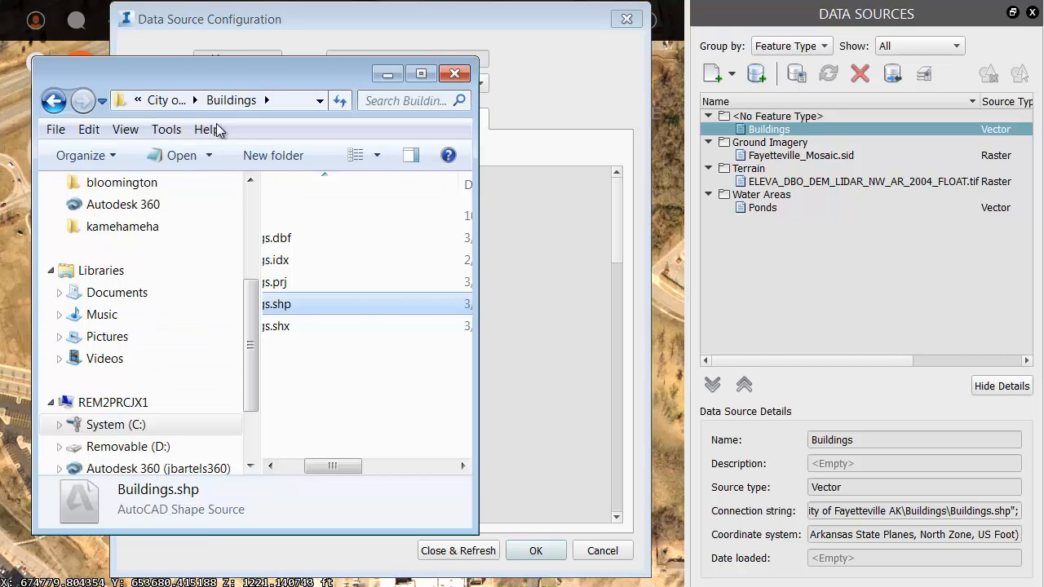
pyautogui.click(231, 101)
pyautogui.doubleClick(320, 216)
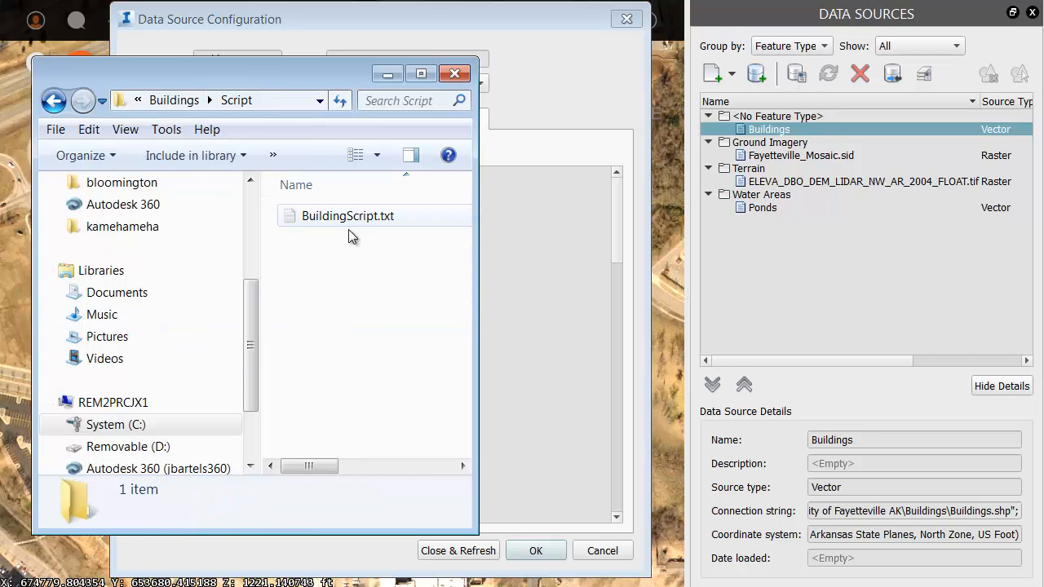
pyautogui.doubleClick(327, 215)
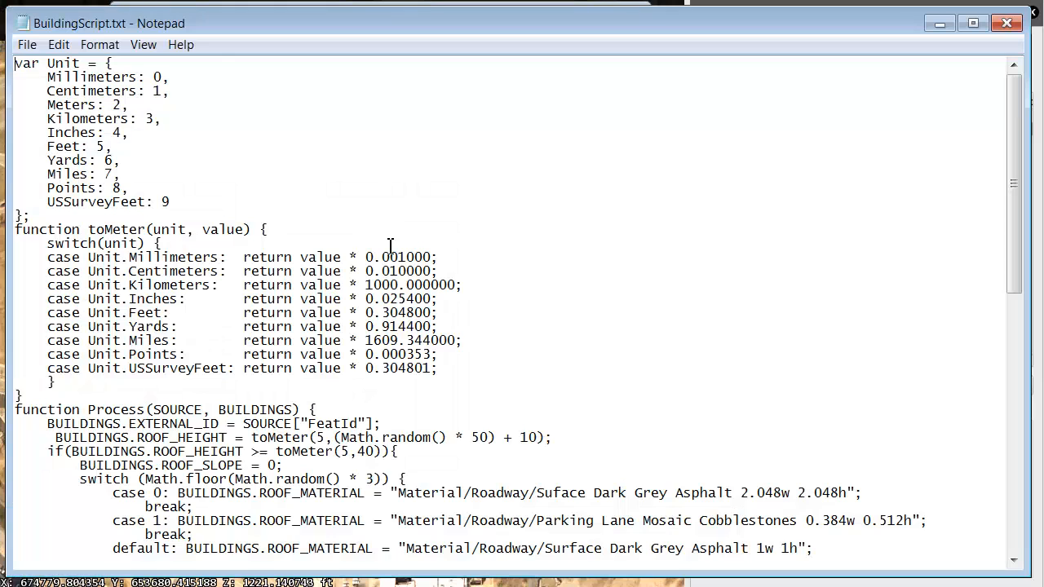
pyautogui.hotkey('ctrl', 'a')
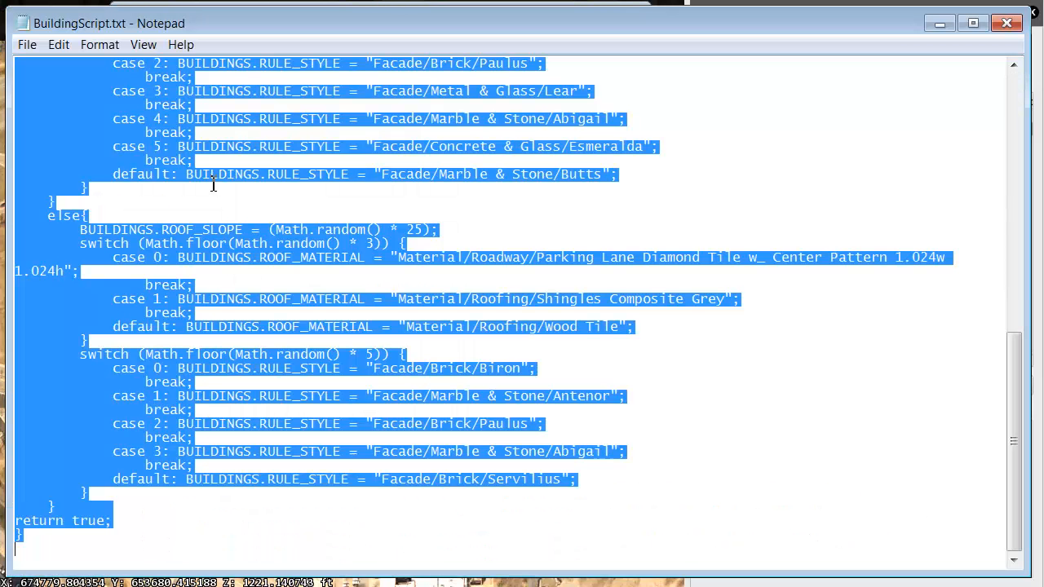
pyautogui.click(1006, 23)
pyautogui.click(454, 74)
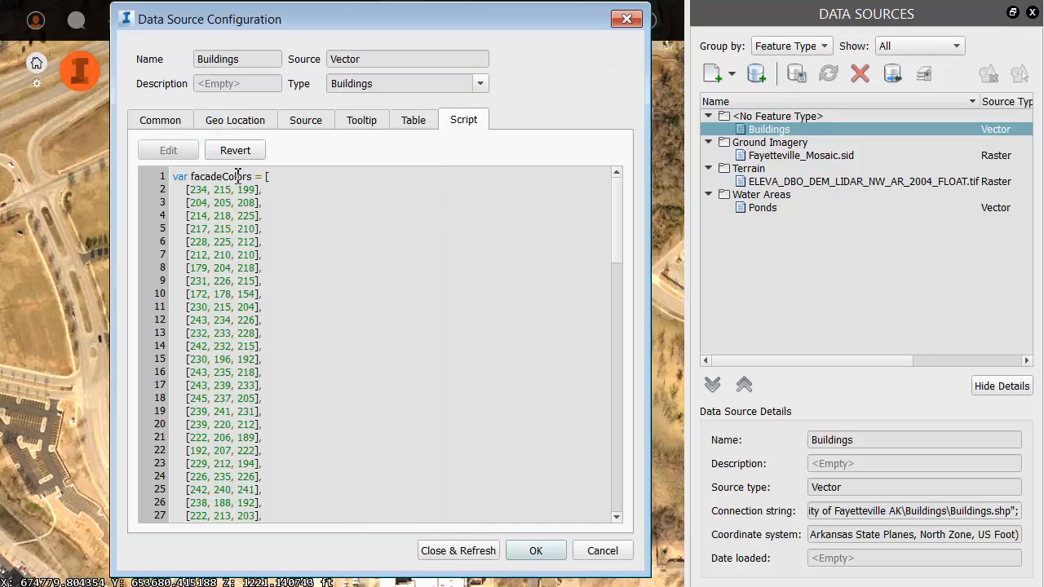
# Replace the whole Buildings source script with the copied building script and refresh the model with the source
pyautogui.hotkey('ctrl', 'a')
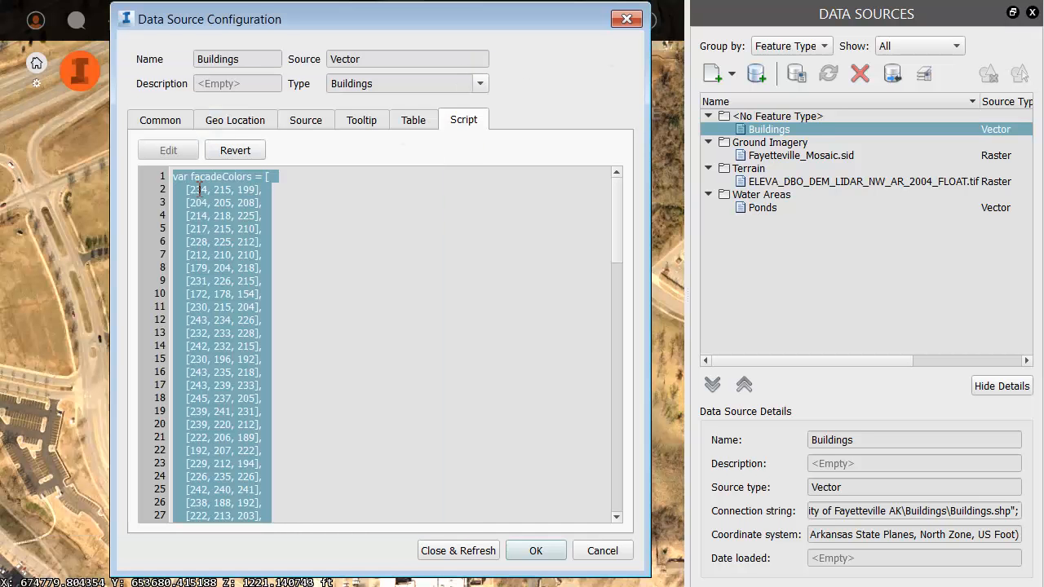
pyautogui.hotkey('ctrl', 'v')
pyautogui.click(457, 550)
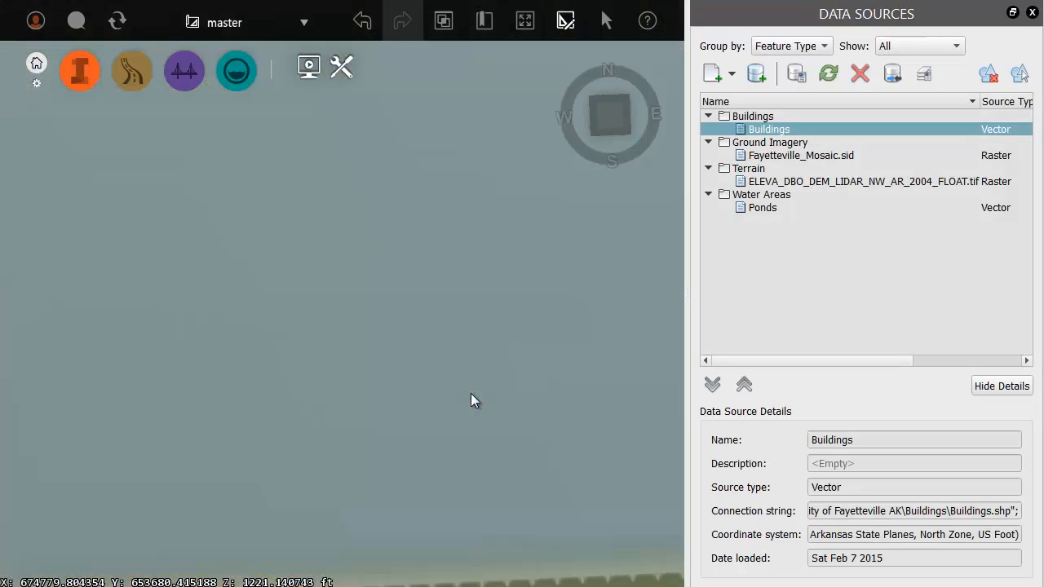
# Examine the building heights, facades and roofs around the campus green in an angled 3D view
pyautogui.scroll(5, 264, 377)
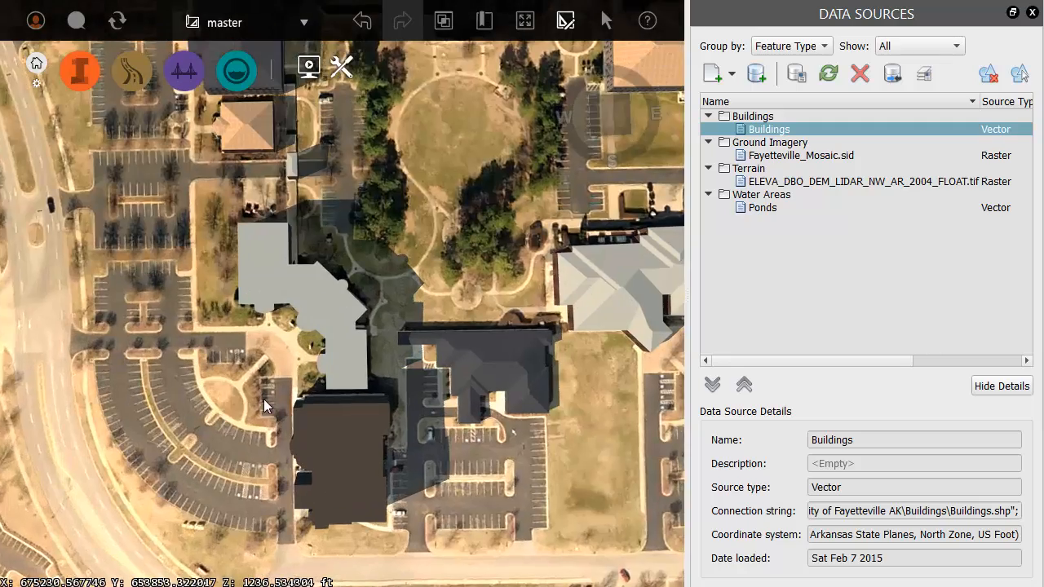
pyautogui.moveTo(263, 399); pyautogui.dragTo(486, 291)
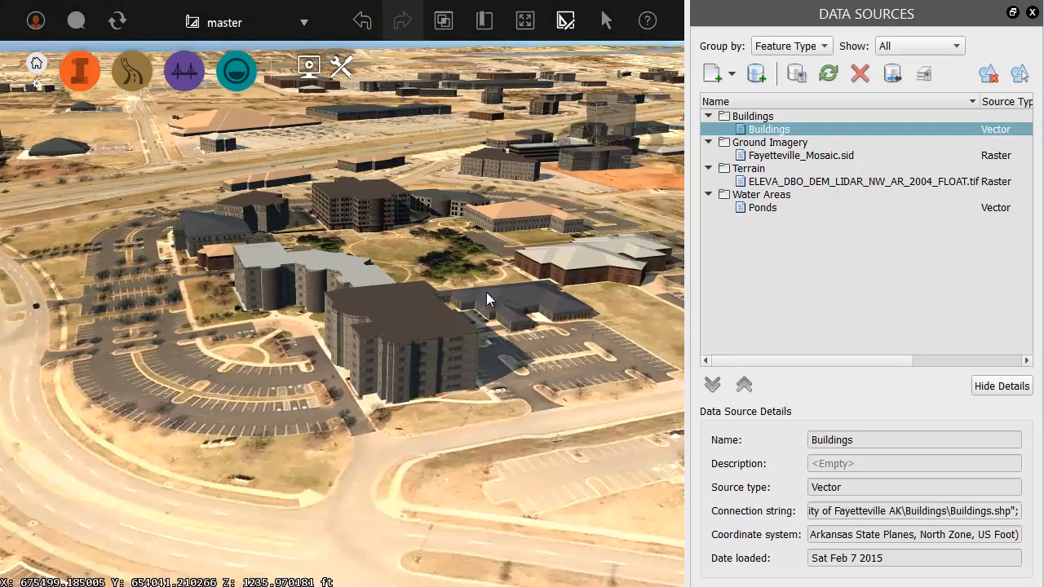
pyautogui.scroll(3, 486, 294)
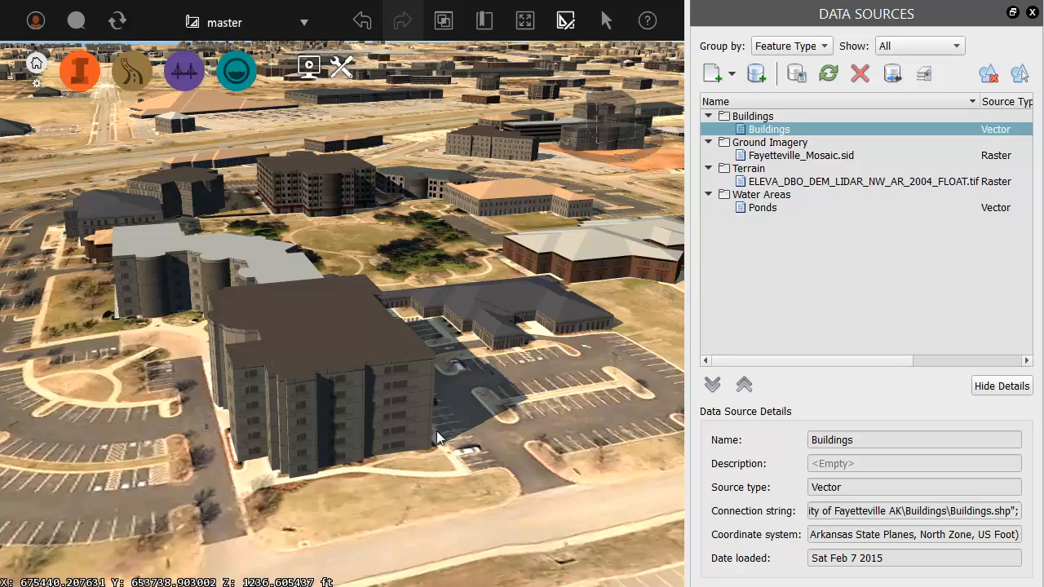
pyautogui.moveTo(217, 466); pyautogui.dragTo(185, 428)
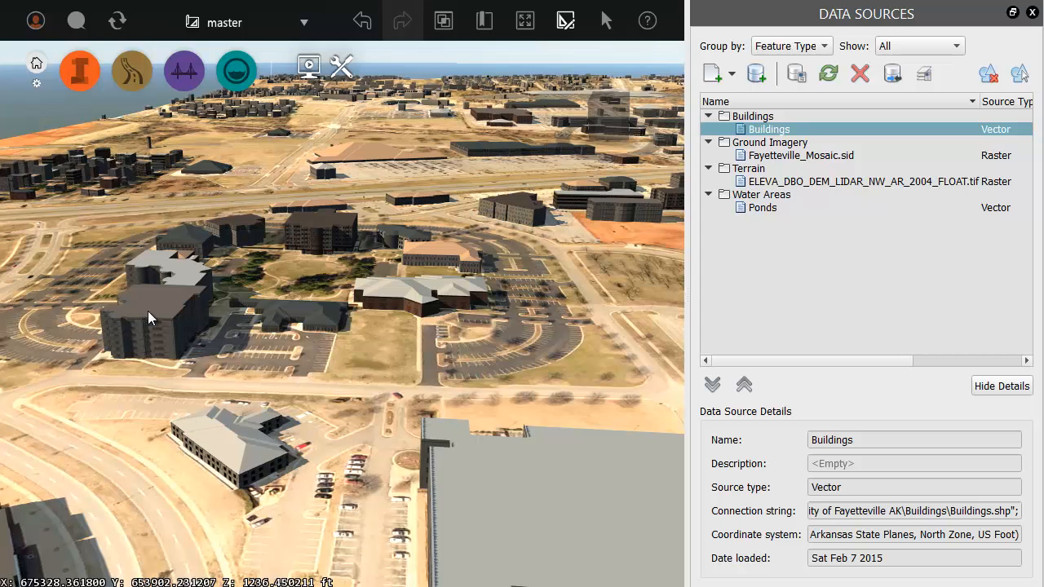
pyautogui.scroll(2, 342, 216)
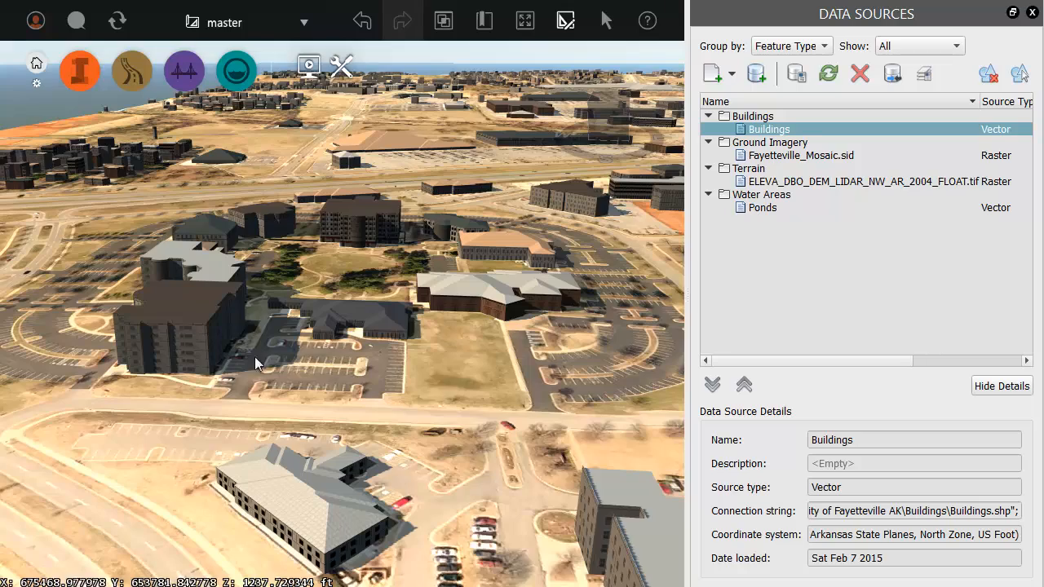
pyautogui.scroll(1, 256, 373)
pyautogui.scroll(2, 354, 301)
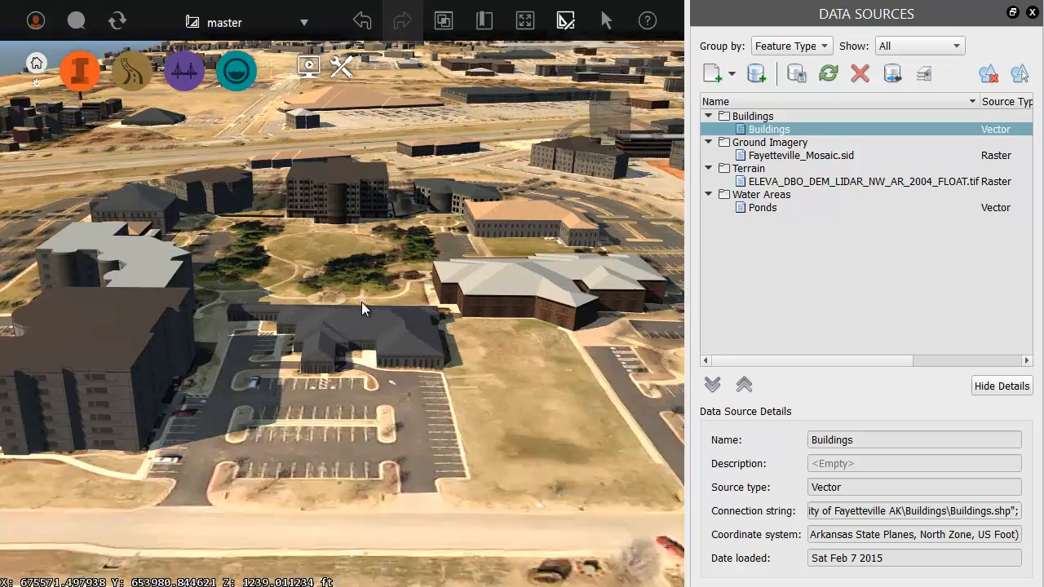
# Raise the low dark building behind the parking lot to a roof height of about 31 ft and rotate it slightly
pyautogui.click(349, 324)
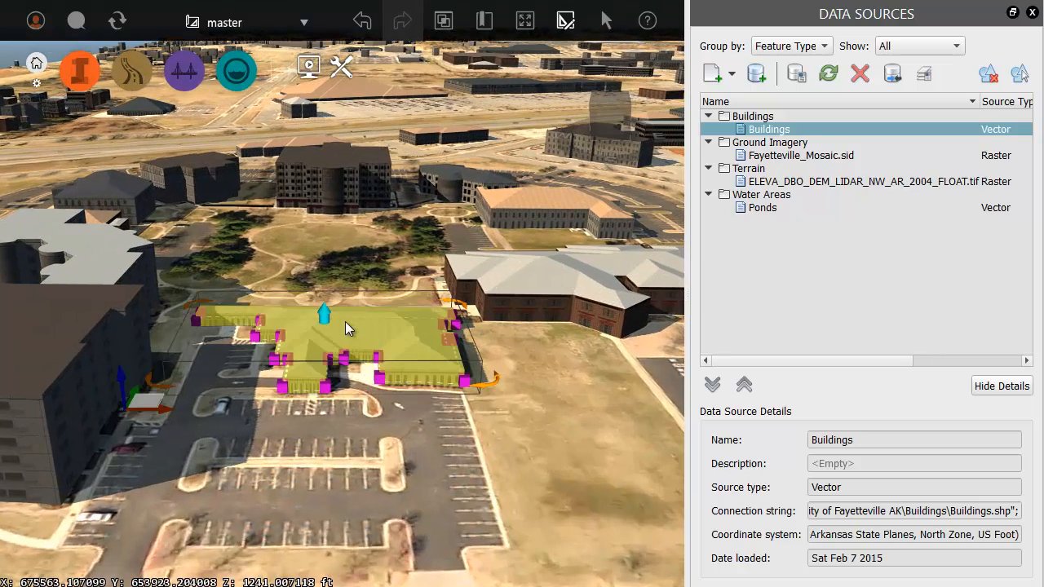
pyautogui.moveTo(324, 309); pyautogui.dragTo(324, 264)
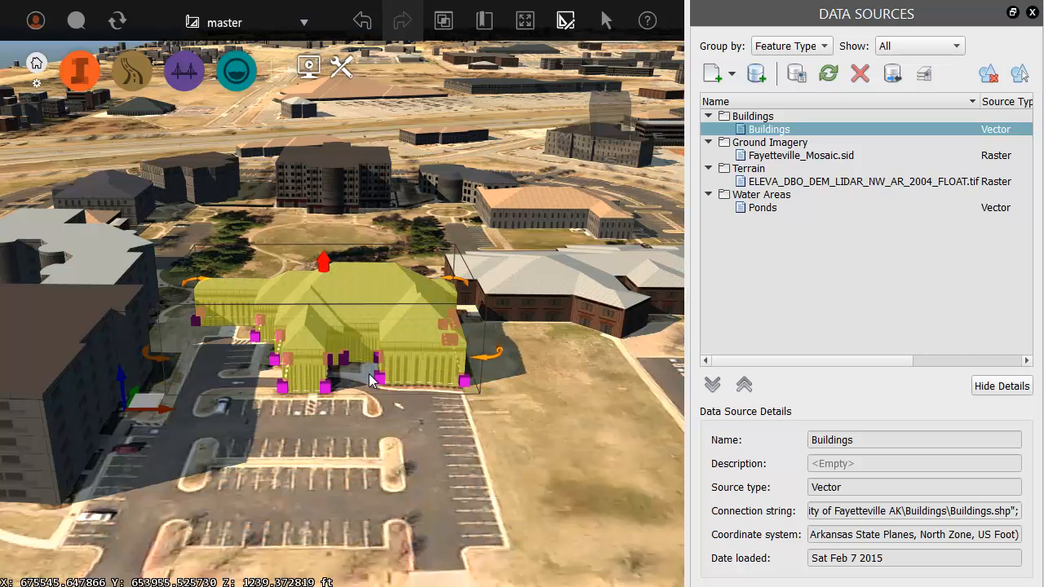
pyautogui.moveTo(493, 367)
pyautogui.mouseDown()
pyautogui.moveTo(508, 364)
pyautogui.moveTo(479, 373)
pyautogui.moveTo(497, 365)
pyautogui.mouseUp()
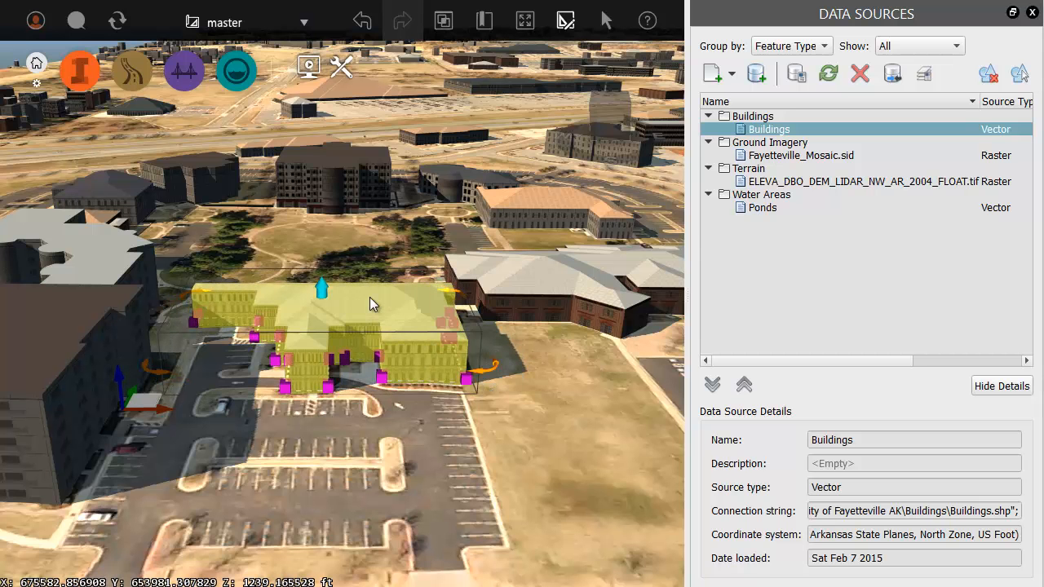
# Set the roof slope of the raised building to 25 in its properties, update it and clear the selection
pyautogui.rightClick(371, 298)
pyautogui.click(404, 388)
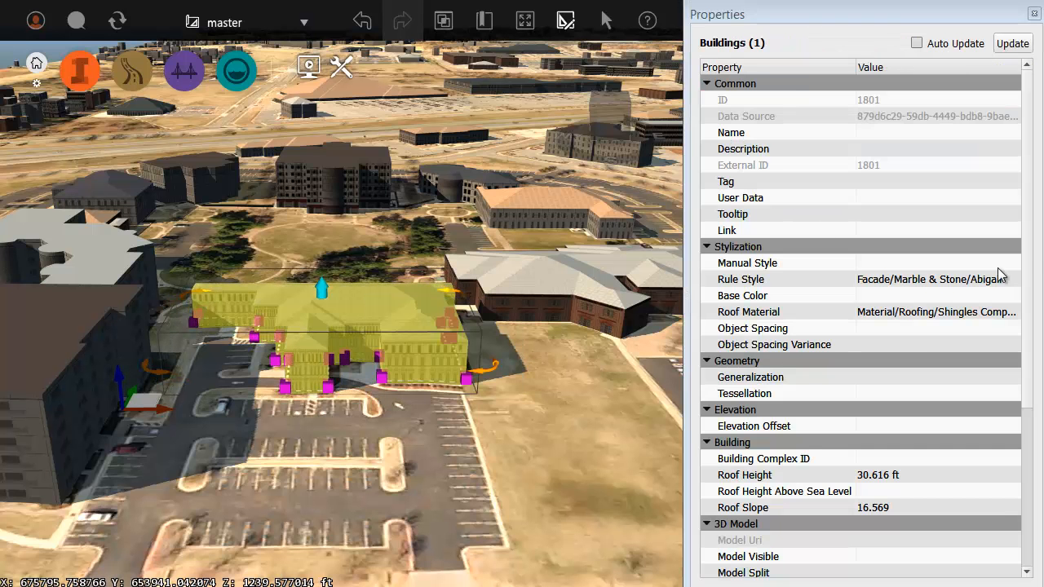
pyautogui.moveTo(1032, 250); pyautogui.dragTo(1036, 318)
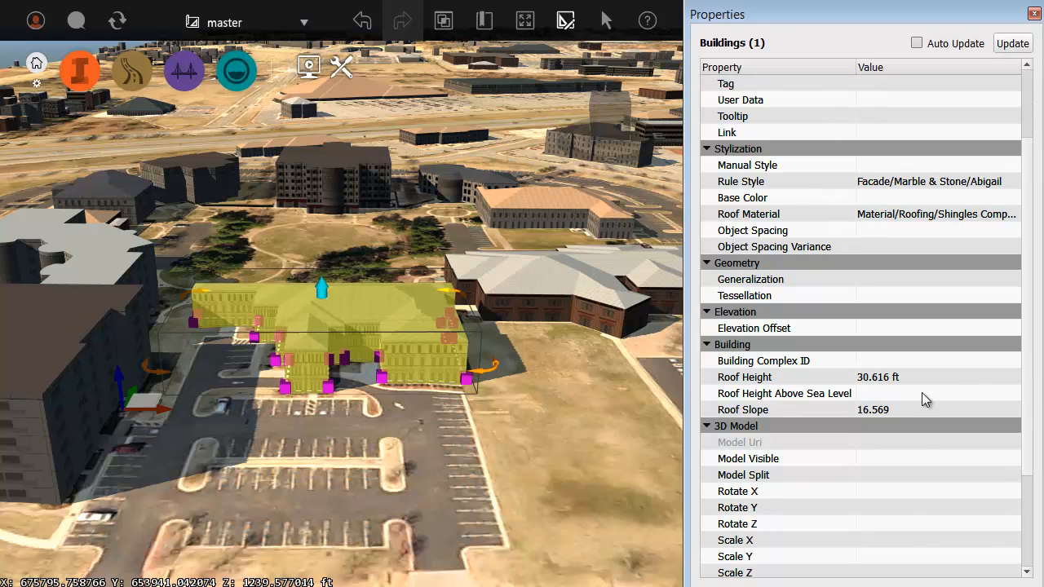
pyautogui.doubleClick(894, 410)
pyautogui.moveTo(946, 410); pyautogui.dragTo(858, 414)
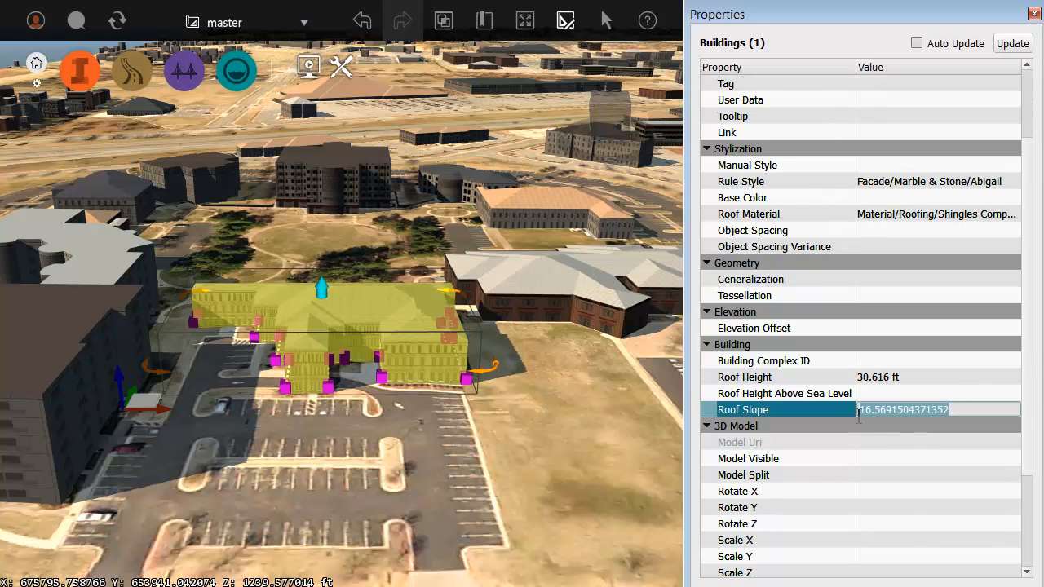
pyautogui.write('25')
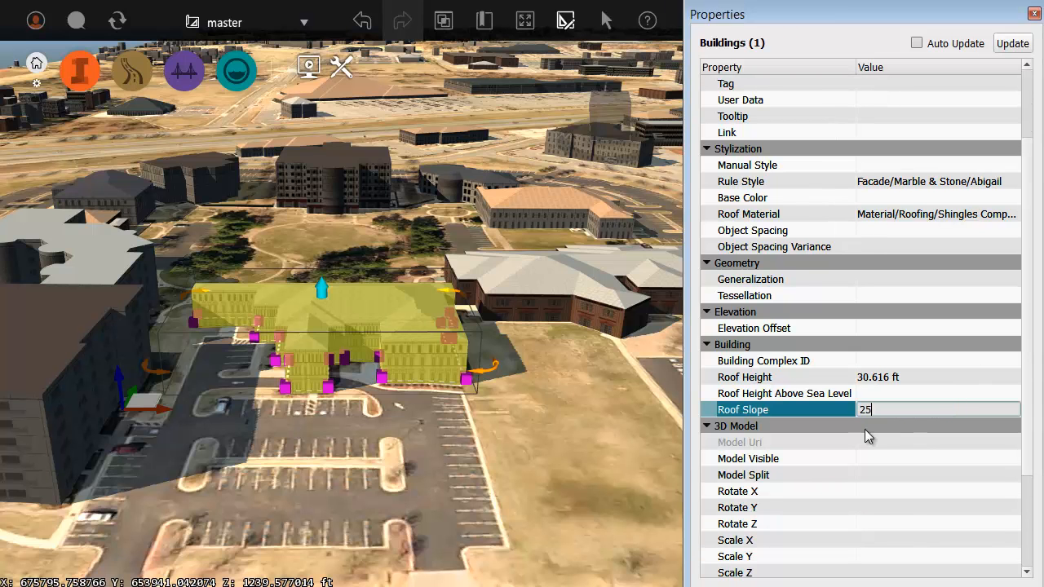
pyautogui.click(1011, 47)
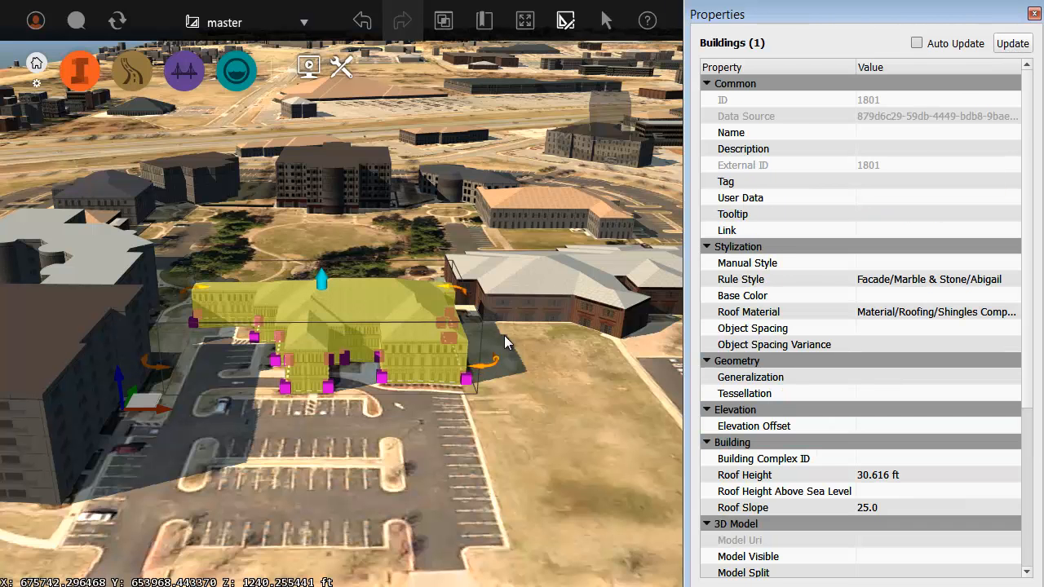
pyautogui.click(531, 418)
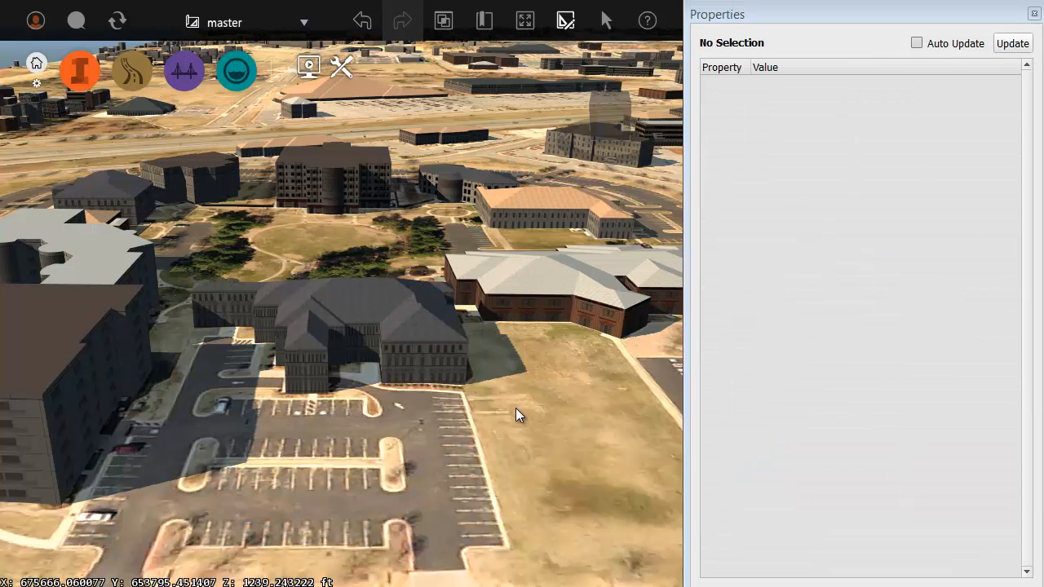
# Return to a top-down view of the campus buildings and their parking lots
pyautogui.scroll(-5, 513, 394)
pyautogui.moveTo(439, 352); pyautogui.dragTo(442, 461, button='middle')
pyautogui.moveTo(443, 462); pyautogui.dragTo(477, 325)
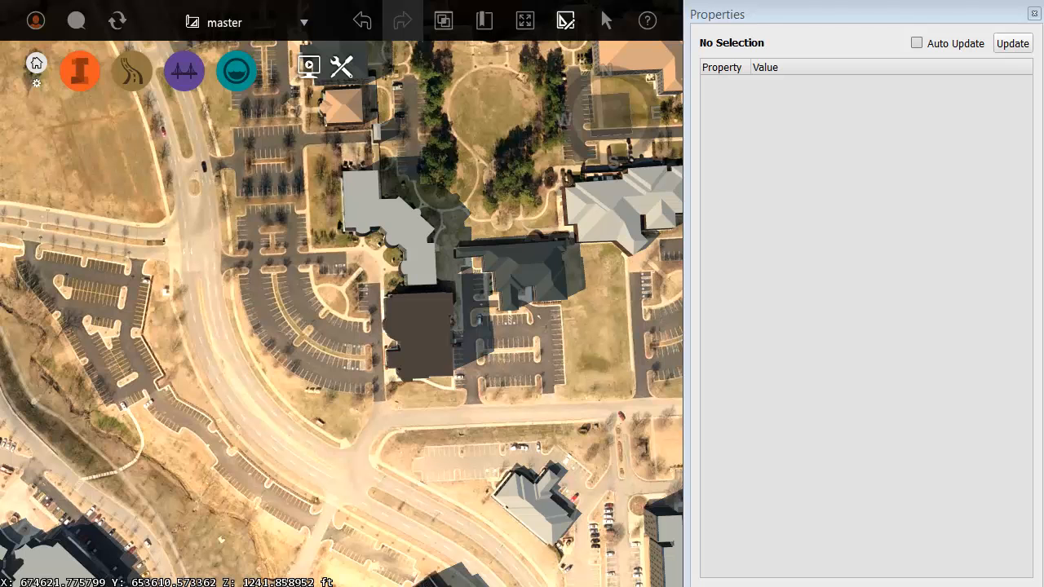
# In the file explorer, open RoadScript.txt from the City of Fayetteville Transportation Script folder, copy its full text and close it
pyautogui.press('super+e')
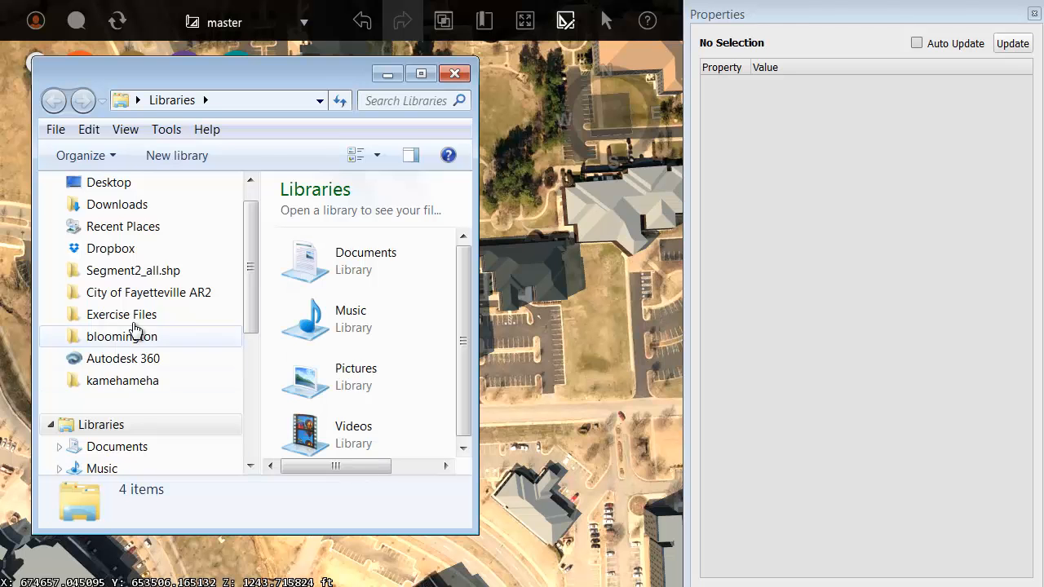
pyautogui.click(152, 294)
pyautogui.doubleClick(316, 266)
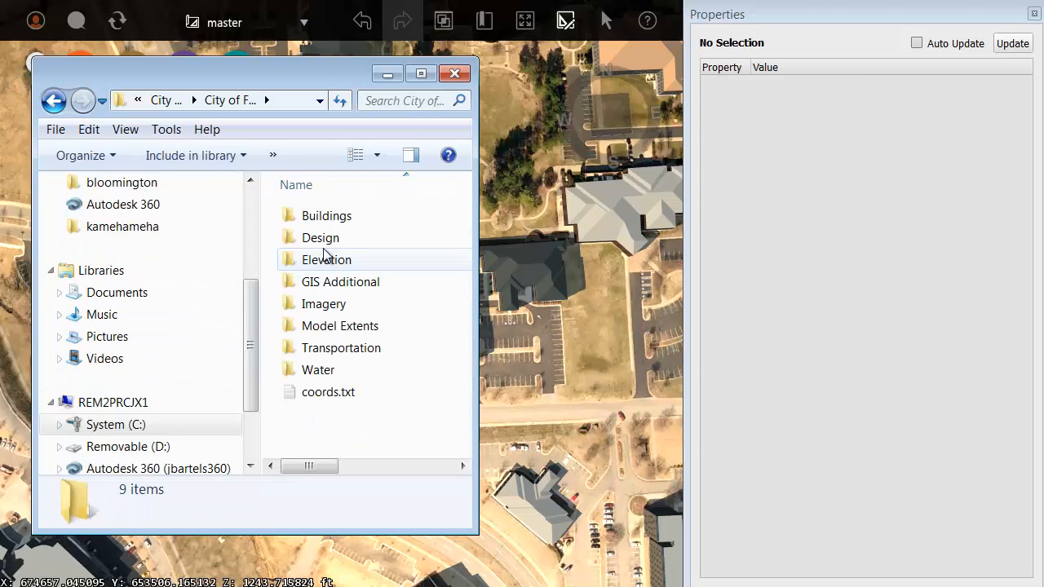
pyautogui.doubleClick(329, 349)
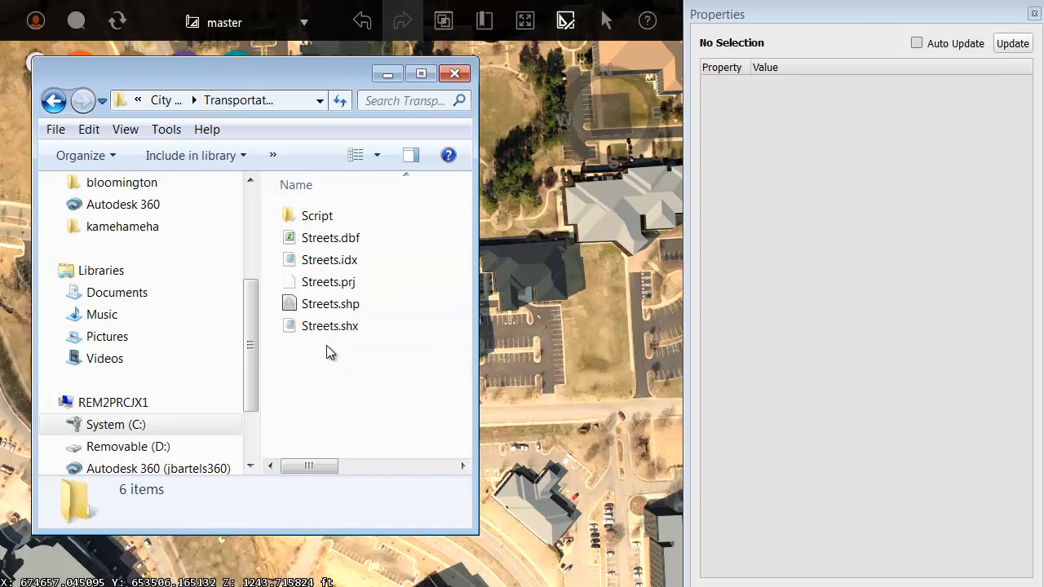
pyautogui.doubleClick(314, 214)
pyautogui.doubleClick(315, 216)
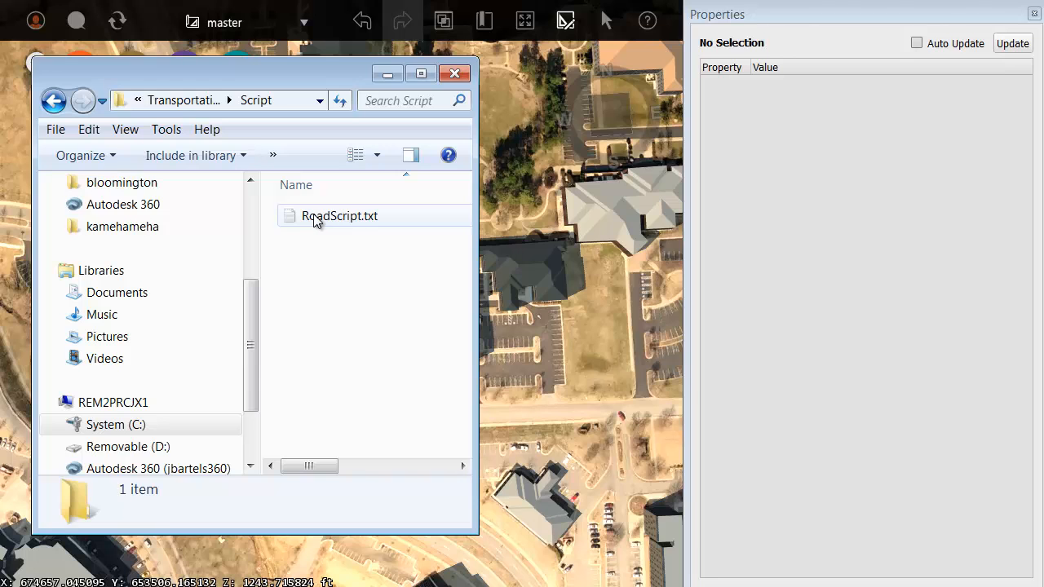
pyautogui.hotkey('ctrl', 'a')
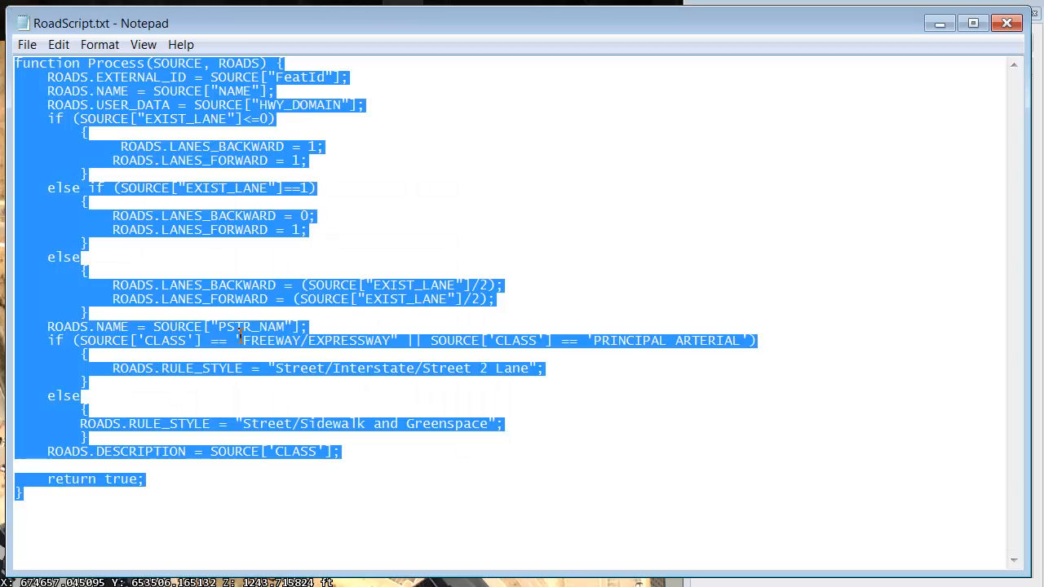
pyautogui.click(1007, 23)
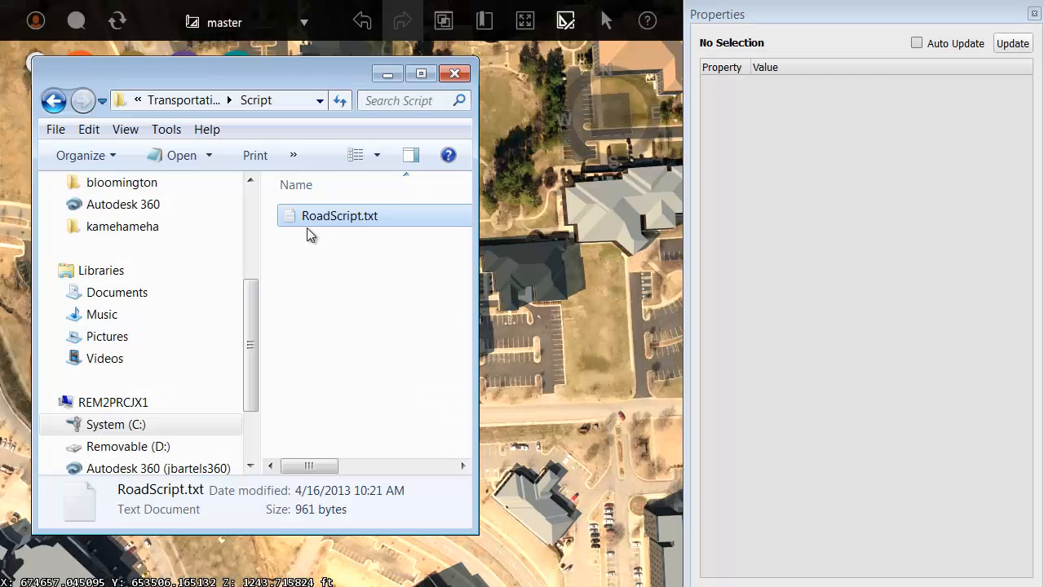
# Import Streets.shp from the Transportation folder, set its data source type to Roads and browse the rule styles without picking one
pyautogui.click(188, 101)
pyautogui.moveTo(303, 302); pyautogui.dragTo(528, 311)
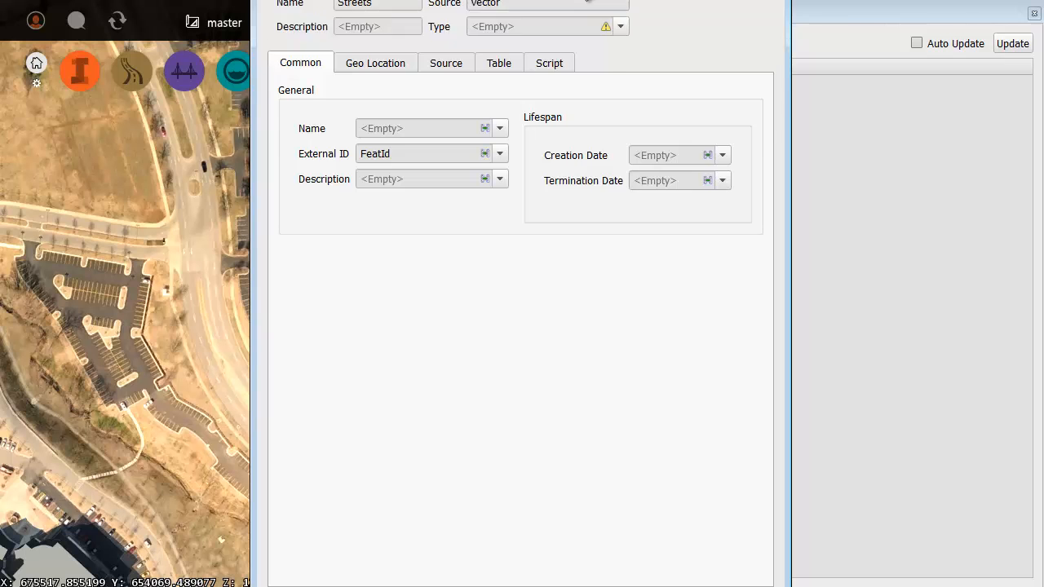
pyautogui.click(620, 100)
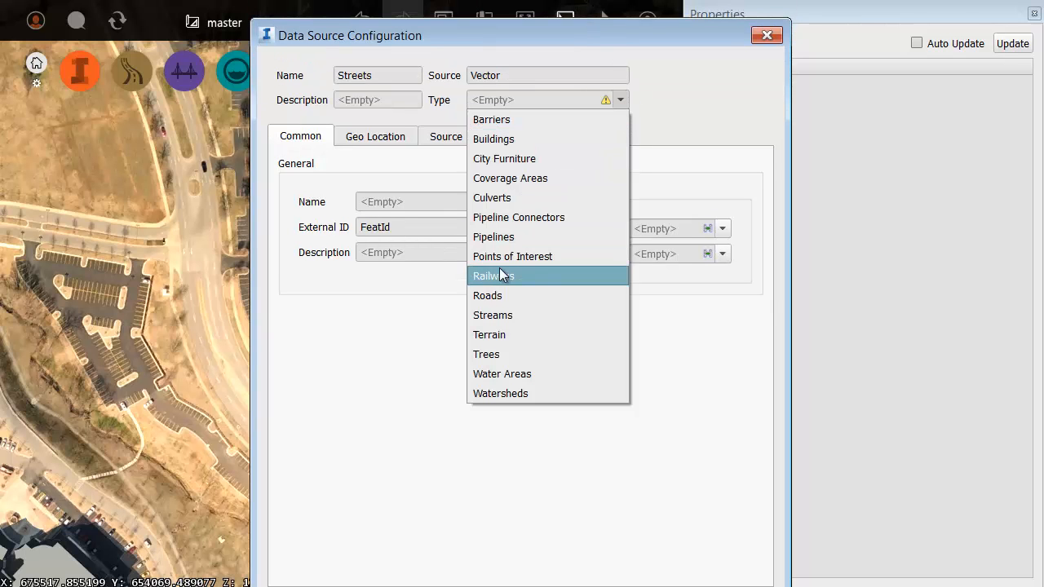
pyautogui.click(501, 295)
pyautogui.moveTo(517, 40); pyautogui.dragTo(352, 0)
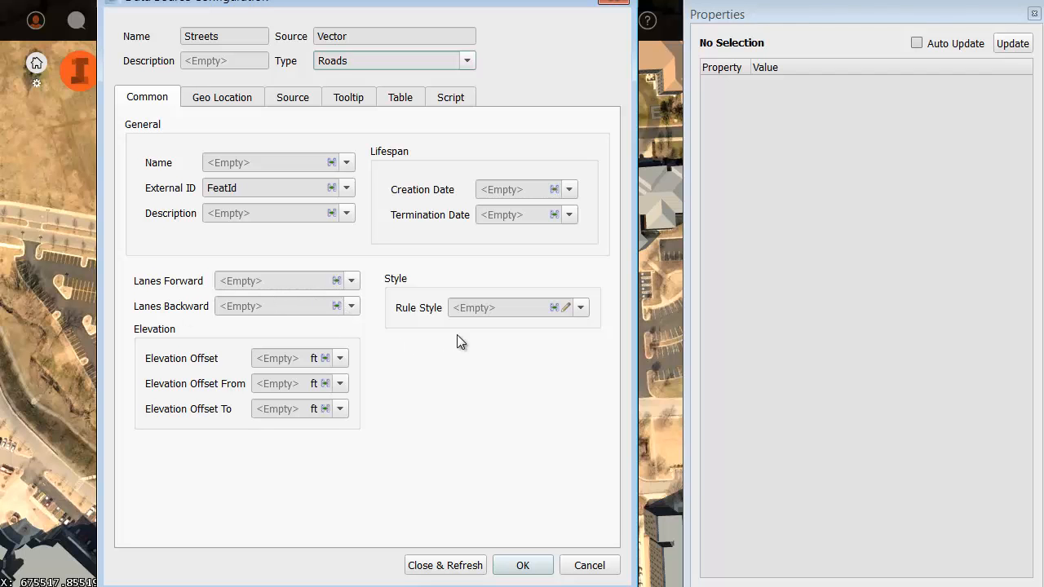
pyautogui.click(566, 309)
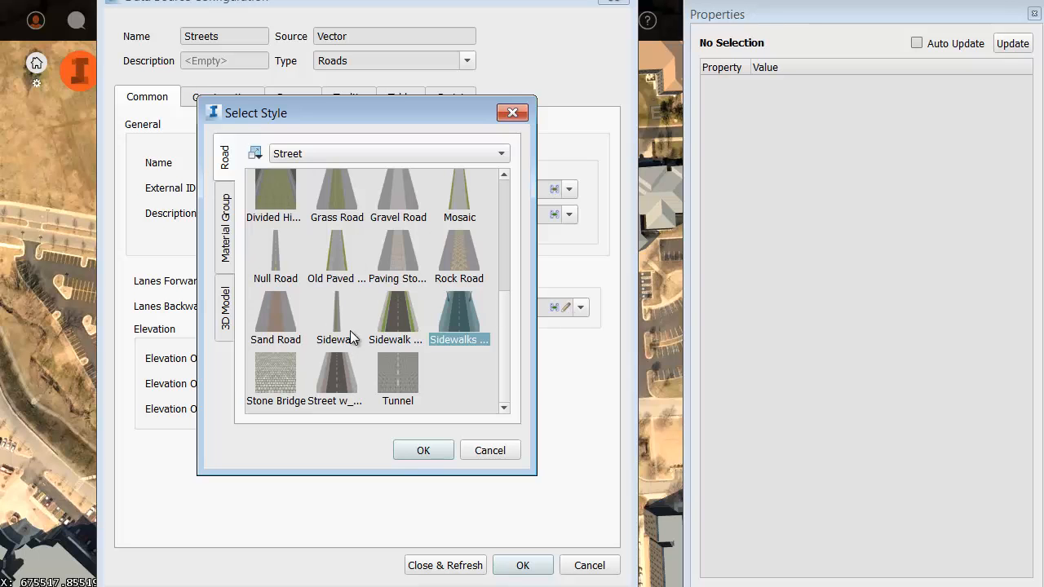
pyautogui.click(513, 113)
# Replace the Streets data source script with the copied road script, close the configuration and refresh the model
pyautogui.click(453, 97)
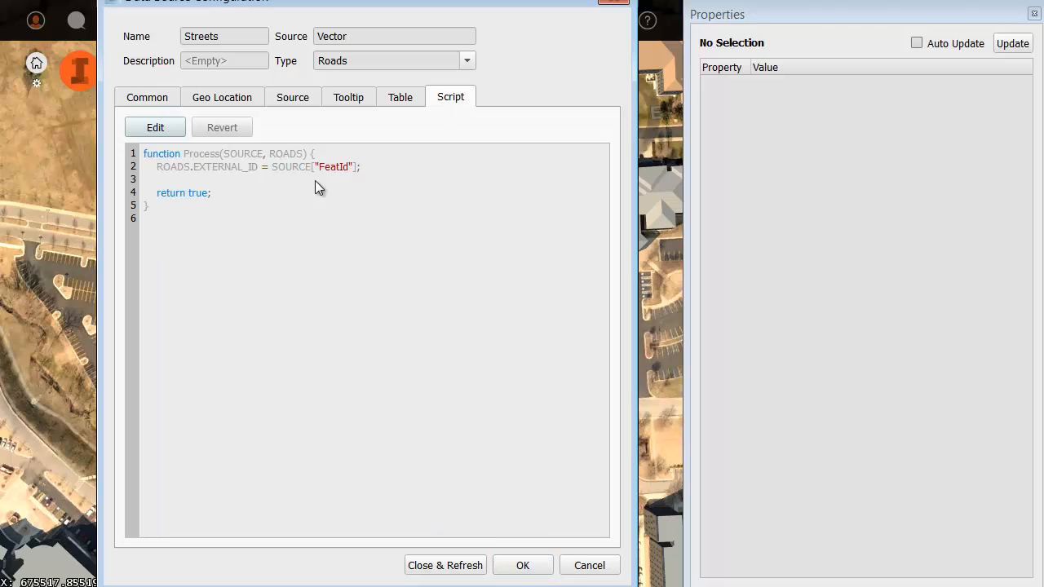
pyautogui.click(155, 128)
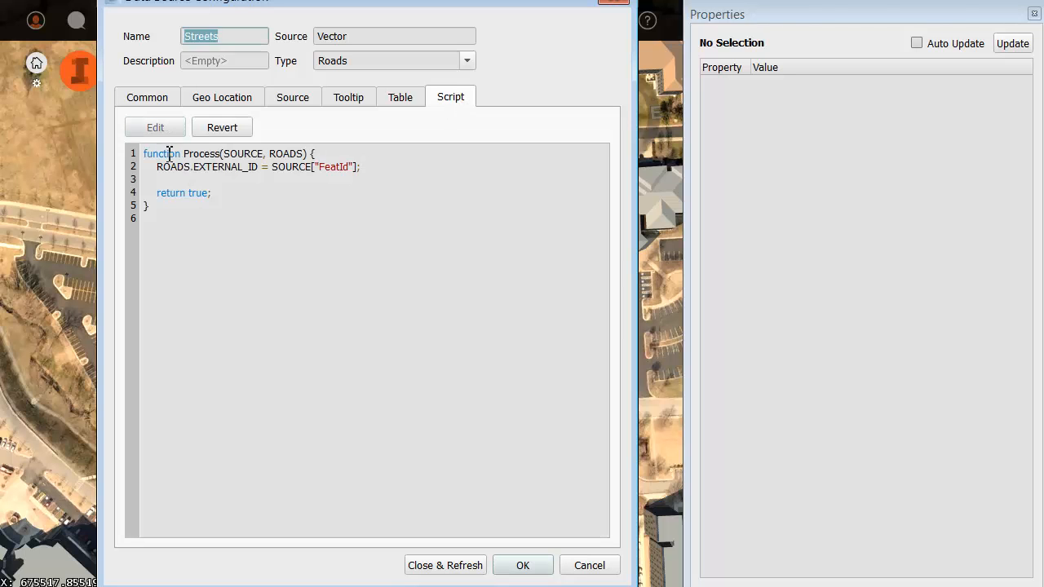
pyautogui.hotkey('ctrl', 'a')
pyautogui.hotkey('ctrl', 'v')
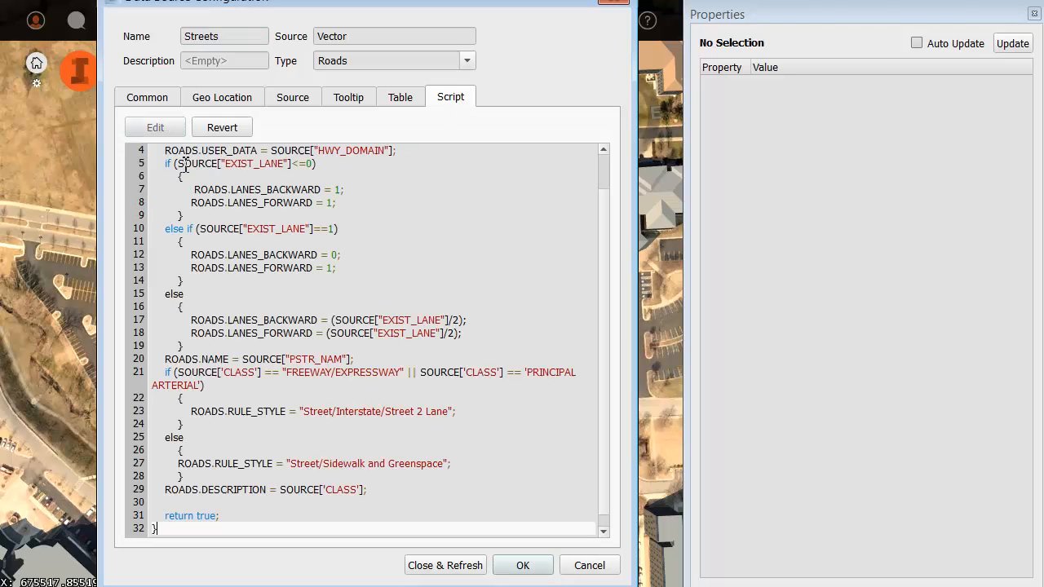
pyautogui.click(435, 566)
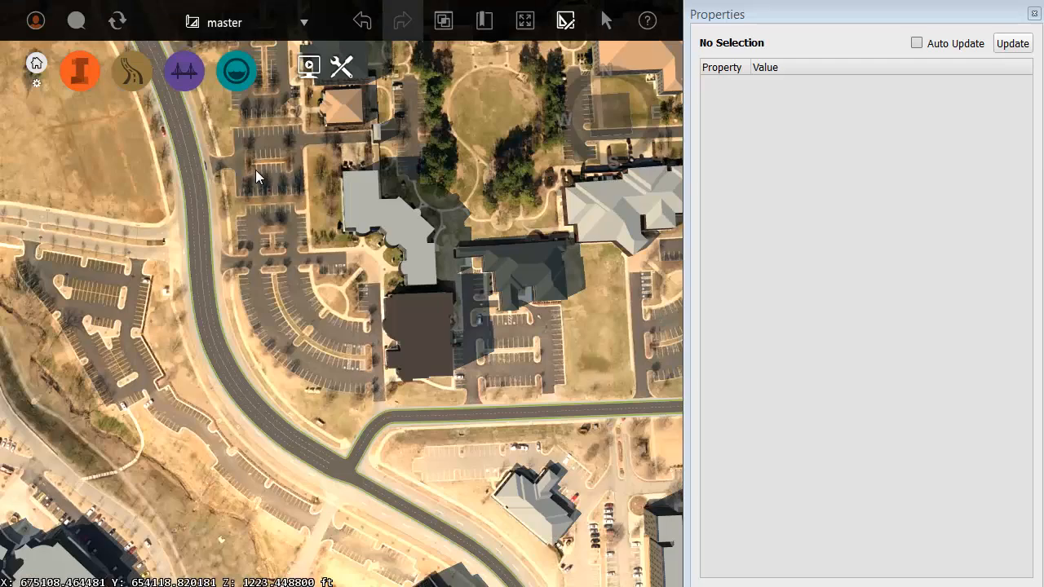
# Examine the generated roads along the highway, its ramps and the streets around the campus
pyautogui.moveTo(255, 170); pyautogui.dragTo(354, 446)
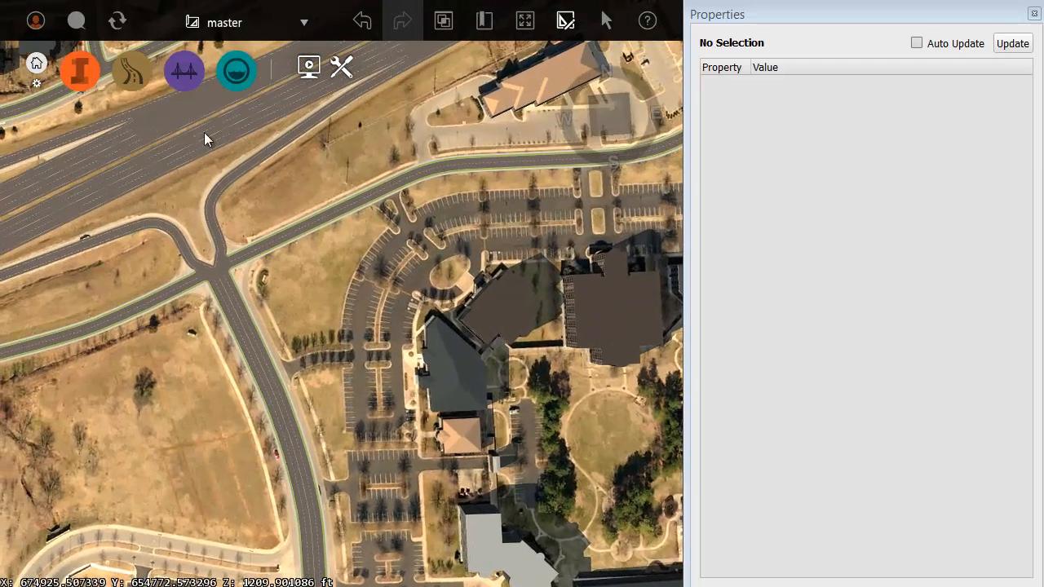
pyautogui.scroll(3, 204, 132)
pyautogui.moveTo(215, 227); pyautogui.dragTo(230, 242)
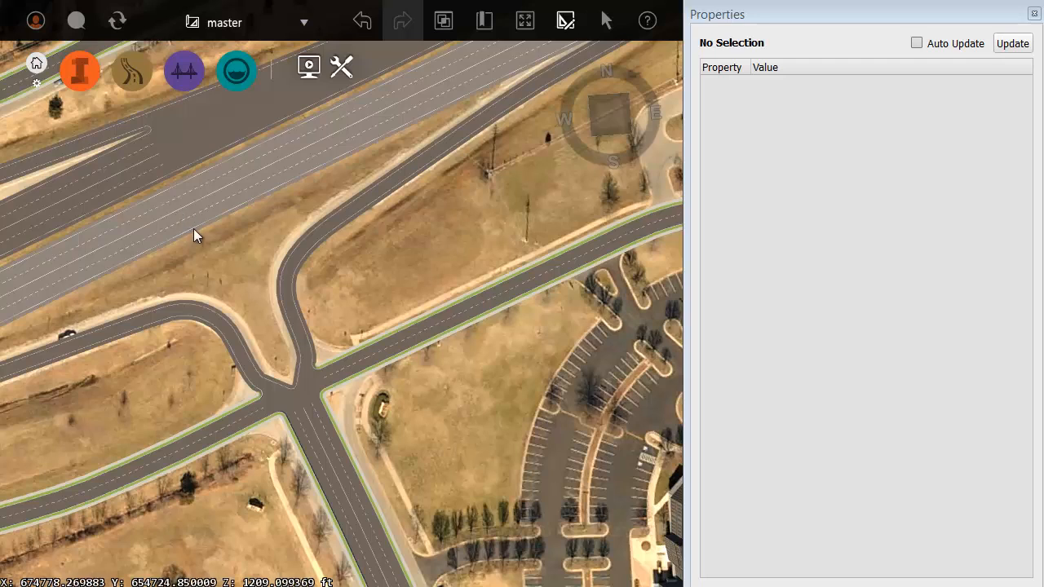
pyautogui.moveTo(386, 459); pyautogui.dragTo(307, 255)
pyautogui.moveTo(382, 417); pyautogui.dragTo(349, 244)
pyautogui.moveTo(389, 489); pyautogui.dragTo(297, 219)
pyautogui.moveTo(426, 408); pyautogui.dragTo(293, 307)
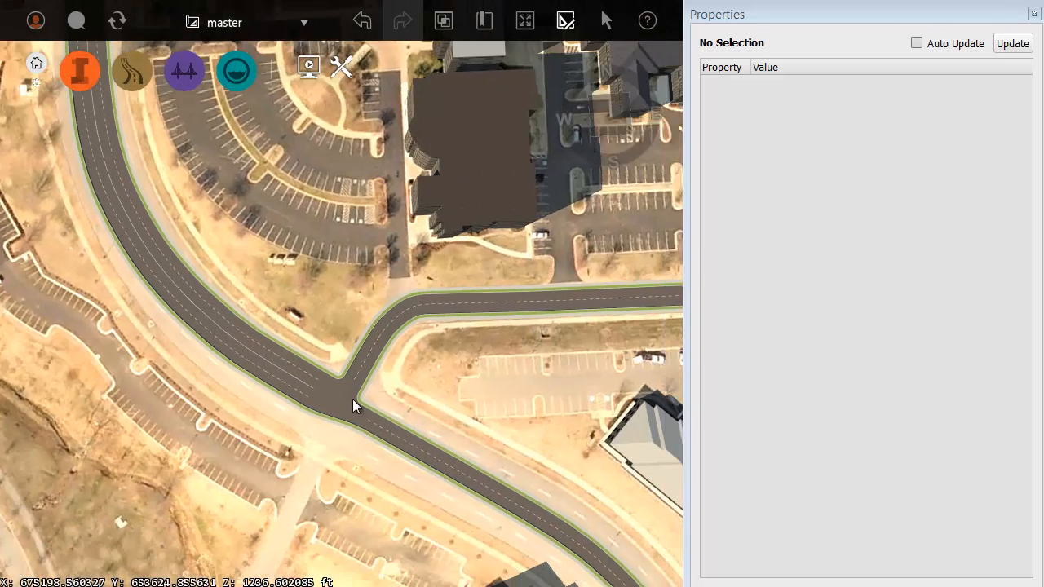
# Give the main road segment southeast of the campus intersection 2 forward and 2 backward lanes and update it
pyautogui.scroll(2, 416, 399)
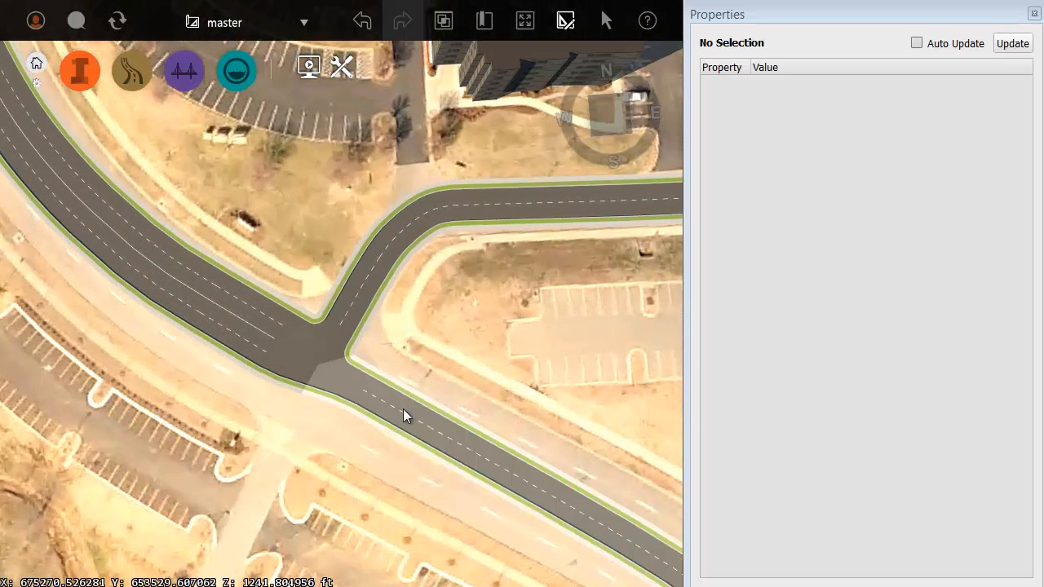
pyautogui.click(394, 411)
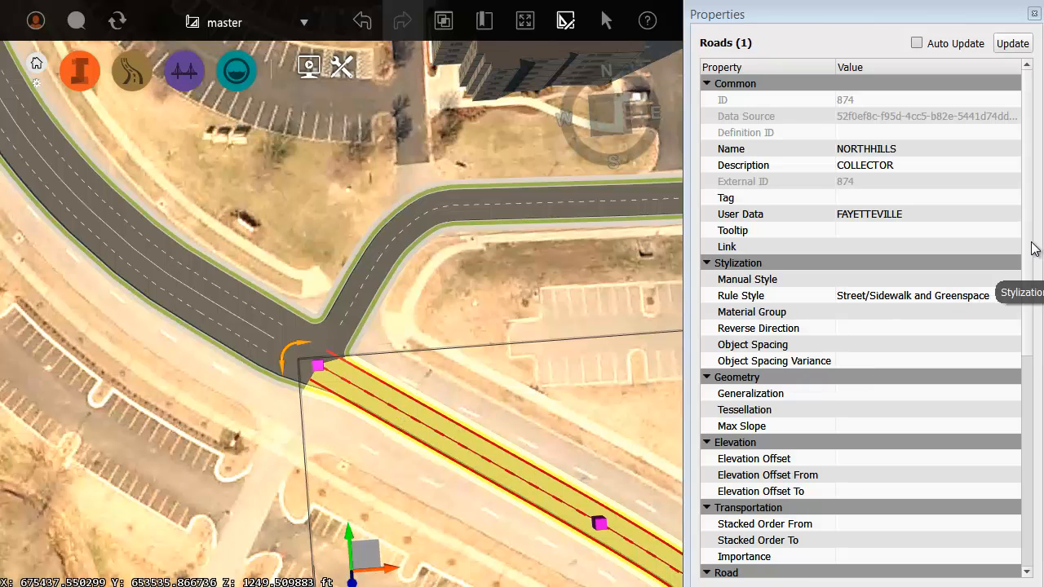
pyautogui.moveTo(1030, 250); pyautogui.dragTo(997, 371)
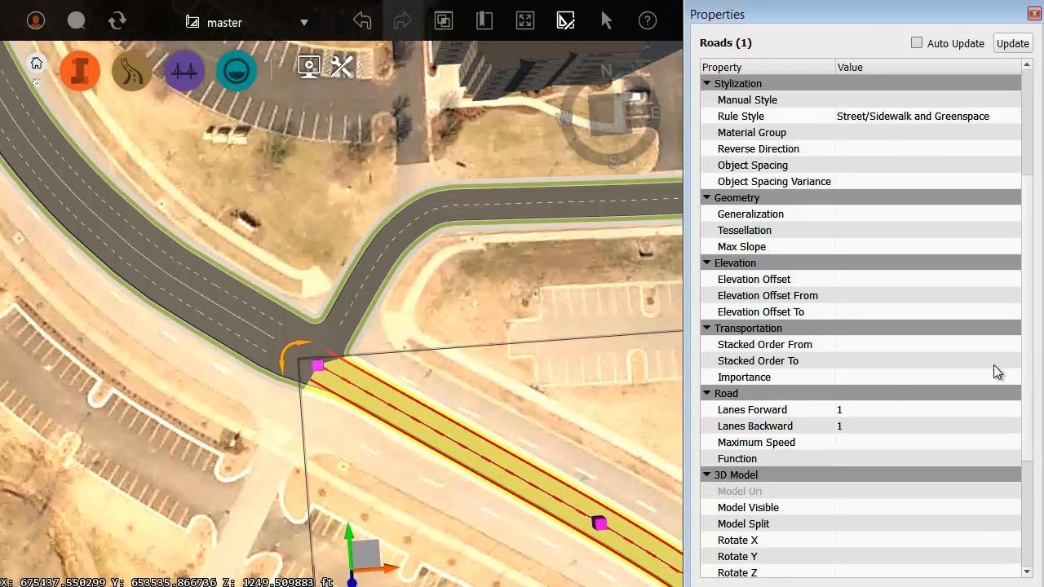
pyautogui.click(863, 409)
pyautogui.write('2')
pyautogui.click(847, 424)
pyautogui.write('2')
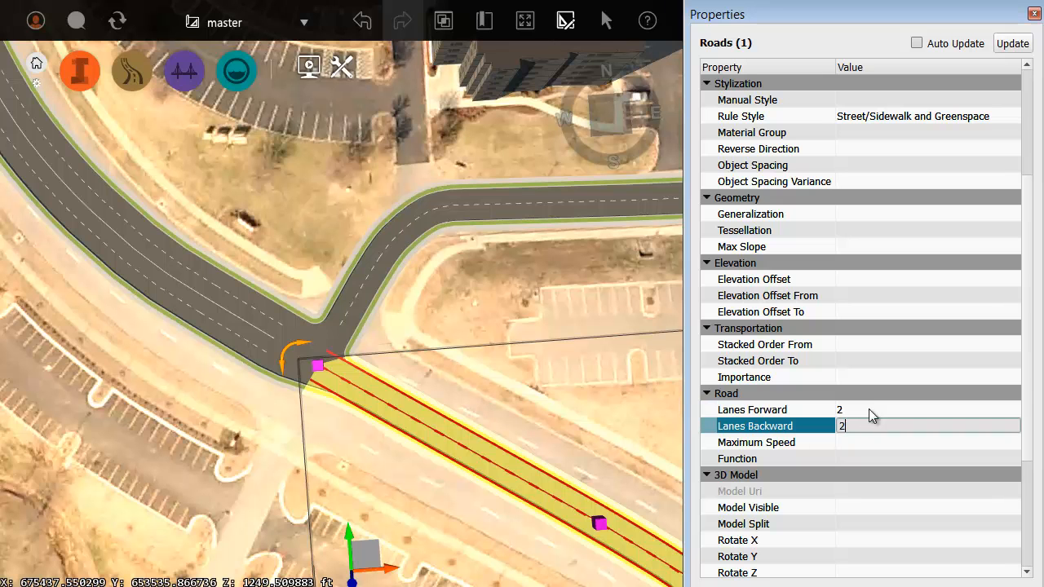
pyautogui.click(1011, 46)
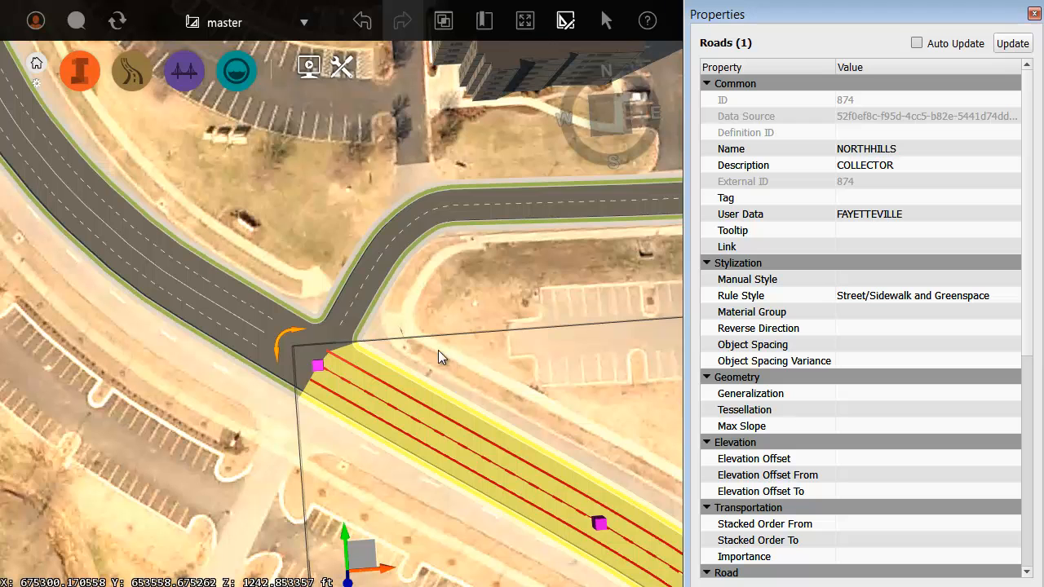
# Reshape the side road by pulling its end vertex off the intersection and back onto the main road, and view the junction in 3D
pyautogui.click(365, 295)
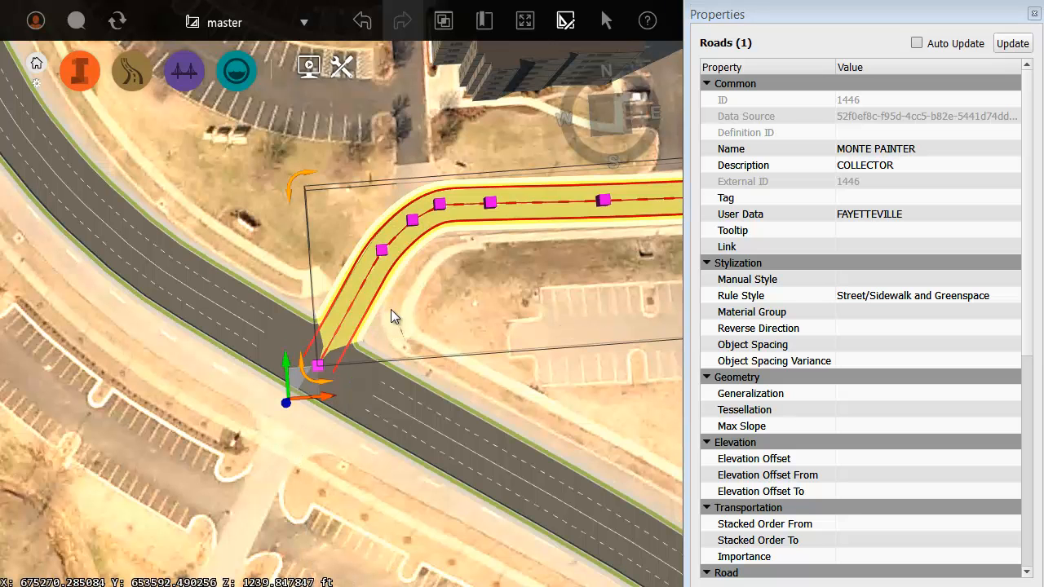
pyautogui.moveTo(320, 370); pyautogui.dragTo(416, 327)
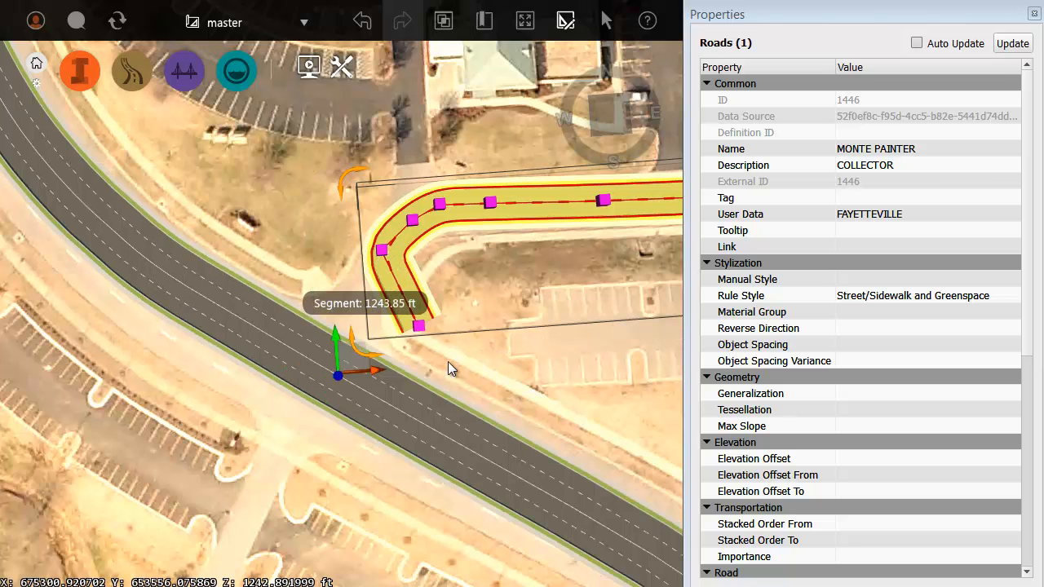
pyautogui.scroll(2, 426, 338)
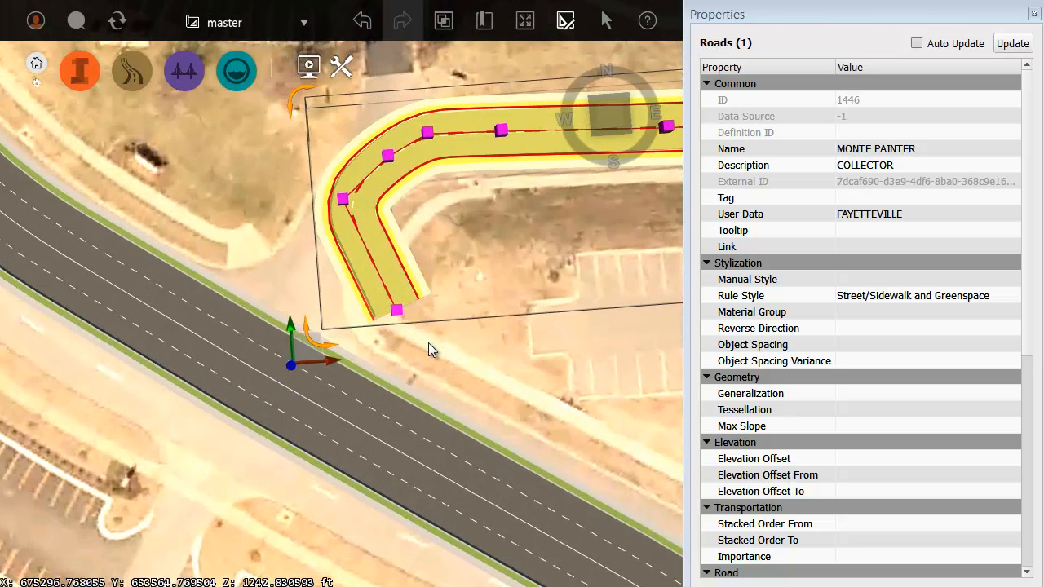
pyautogui.moveTo(396, 309); pyautogui.dragTo(258, 342)
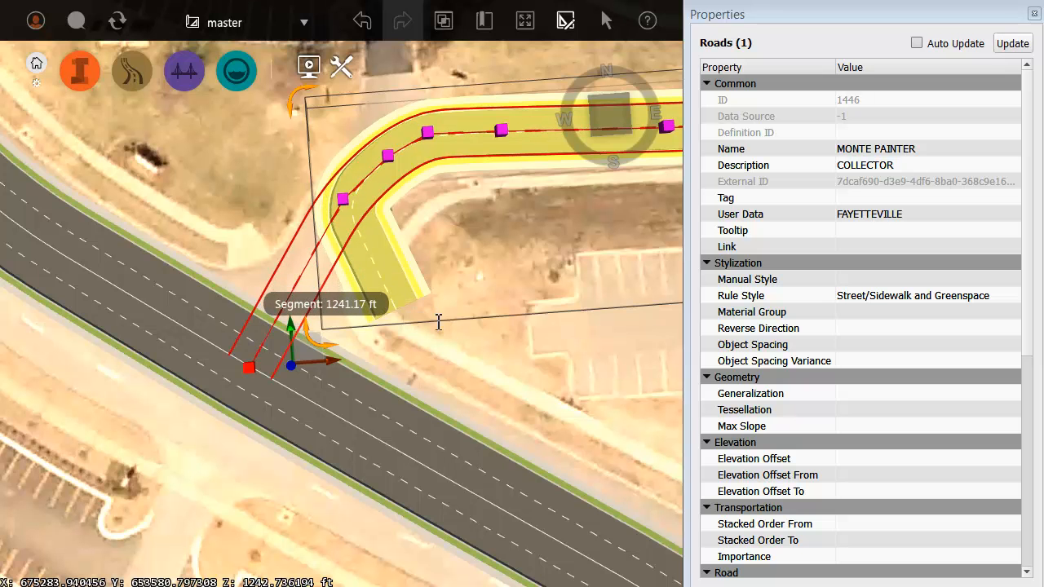
pyautogui.click(418, 318)
pyautogui.scroll(2, 271, 308)
pyautogui.moveTo(270, 307); pyautogui.dragTo(394, 308, button='middle')
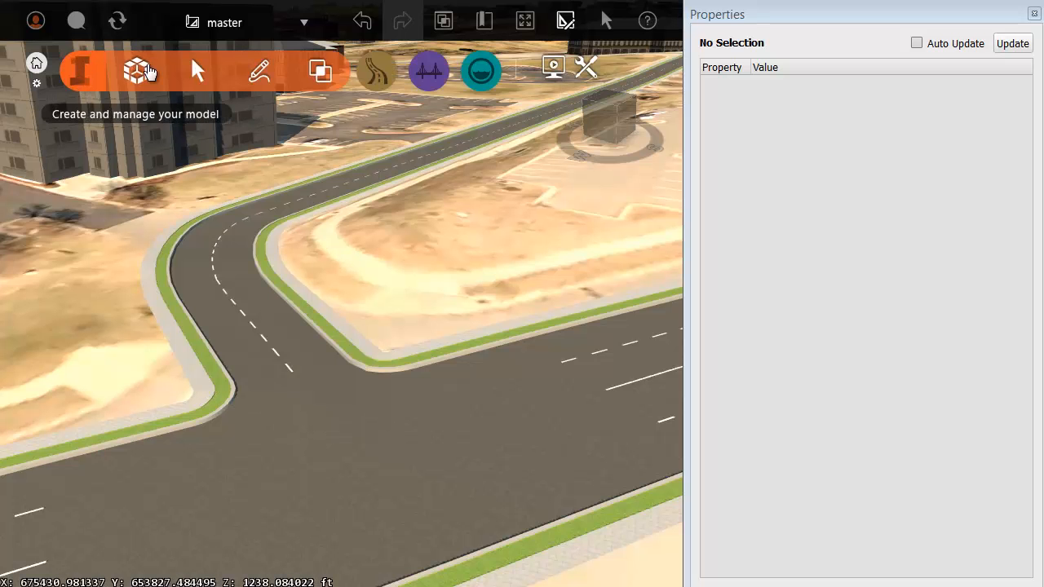
# Open the Style Palette and display its Road styles
pyautogui.moveTo(135, 78)
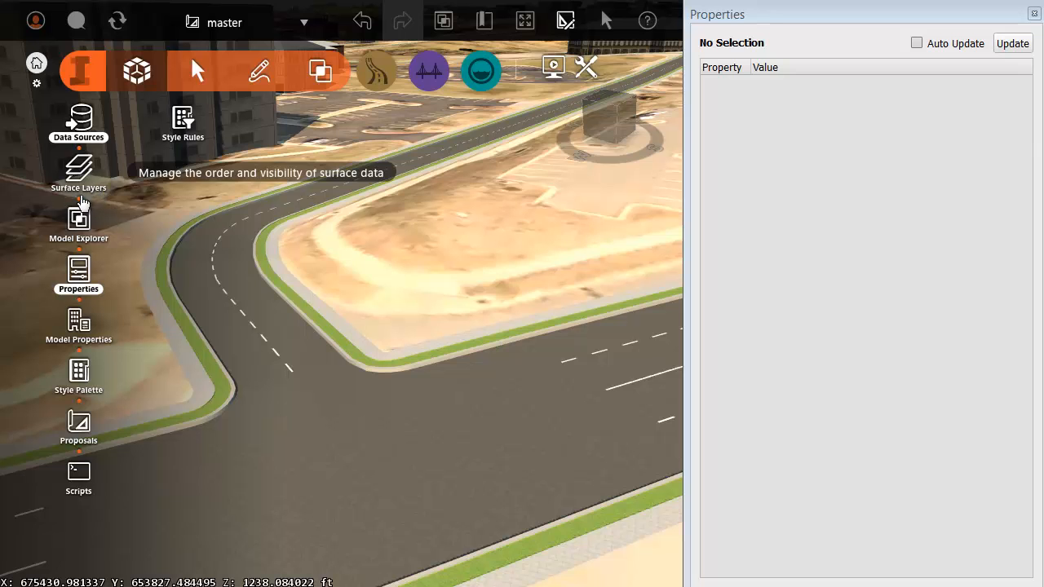
pyautogui.click(78, 372)
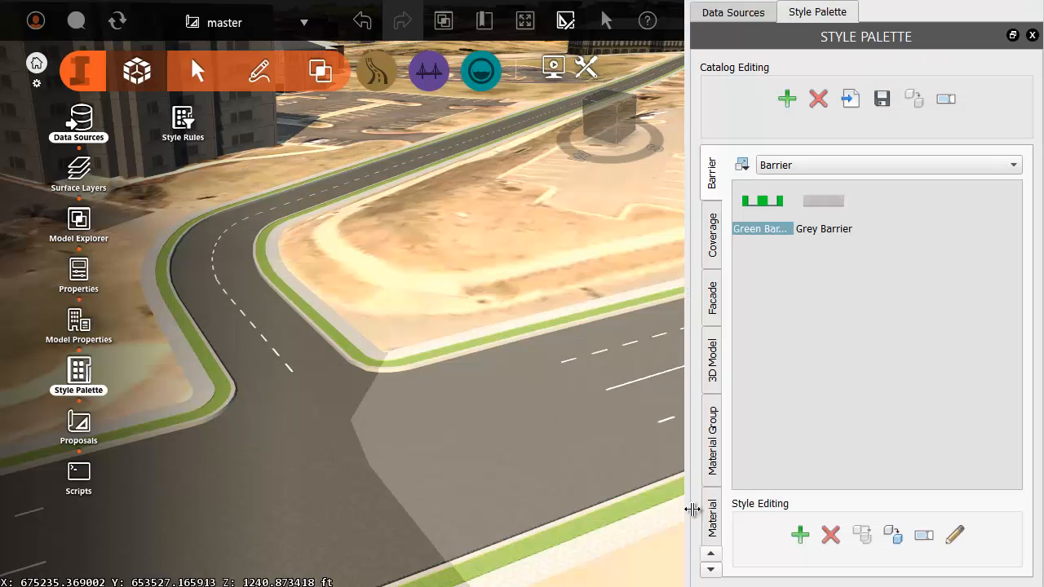
pyautogui.click(711, 570)
pyautogui.click(711, 570)
pyautogui.click(711, 570)
pyautogui.click(711, 570)
pyautogui.click(711, 570)
pyautogui.click(711, 570)
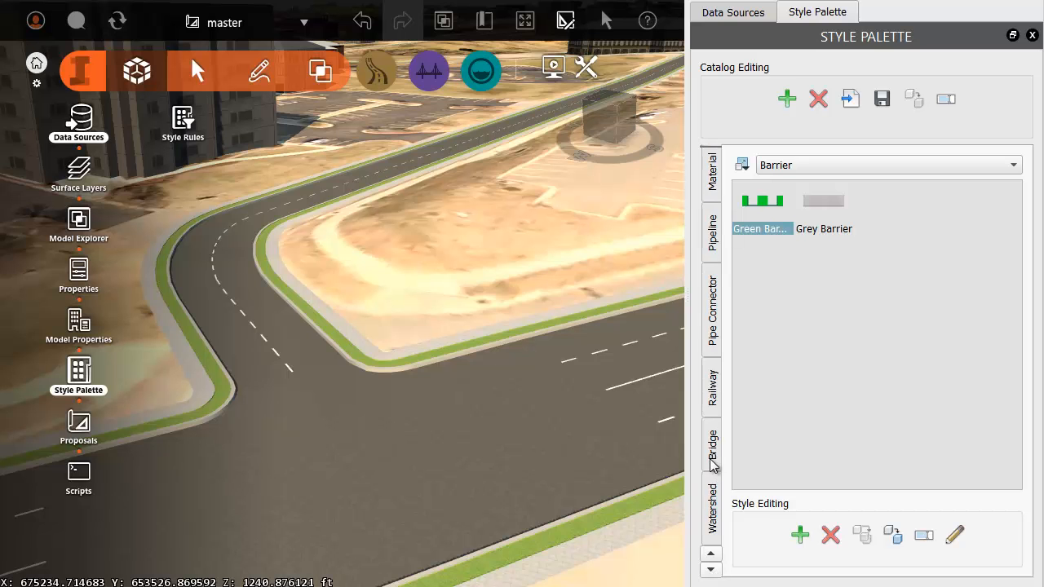
pyautogui.click(711, 572)
pyautogui.click(711, 571)
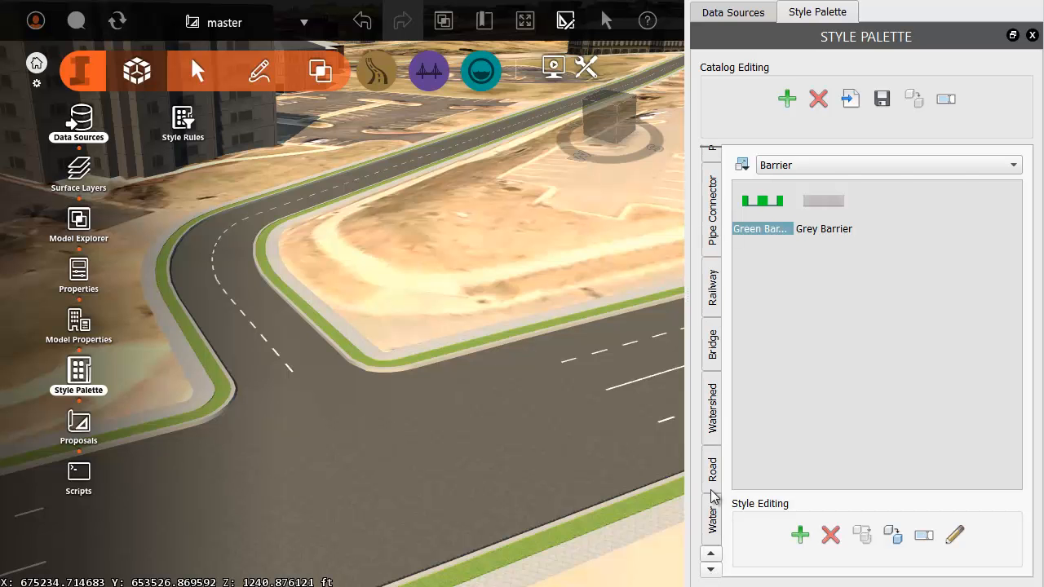
pyautogui.click(715, 470)
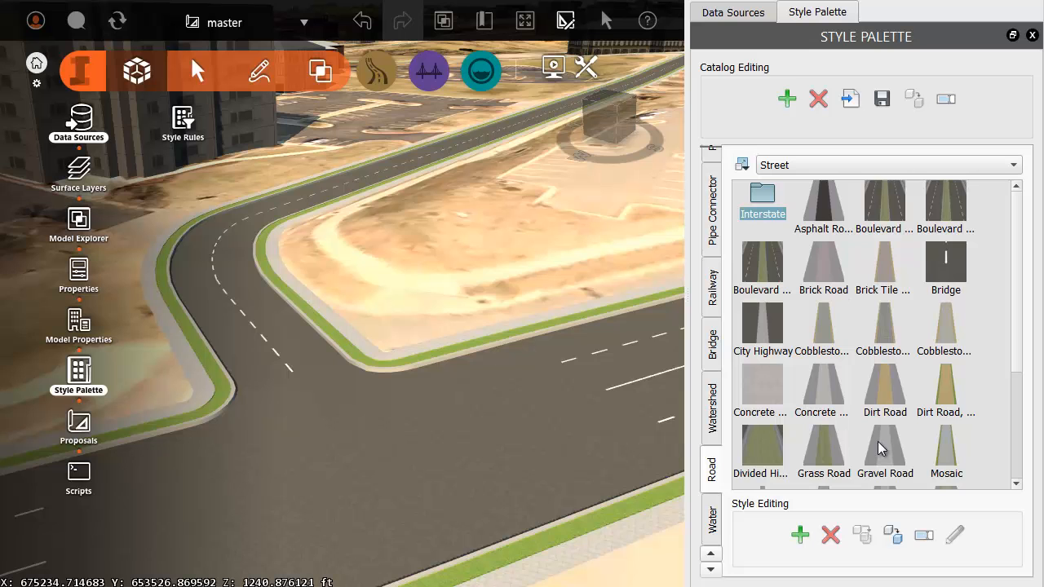
# Apply the Sidewalks road style with streetlights to the side road that joins the main road
pyautogui.moveTo(1018, 278); pyautogui.dragTo(1019, 408)
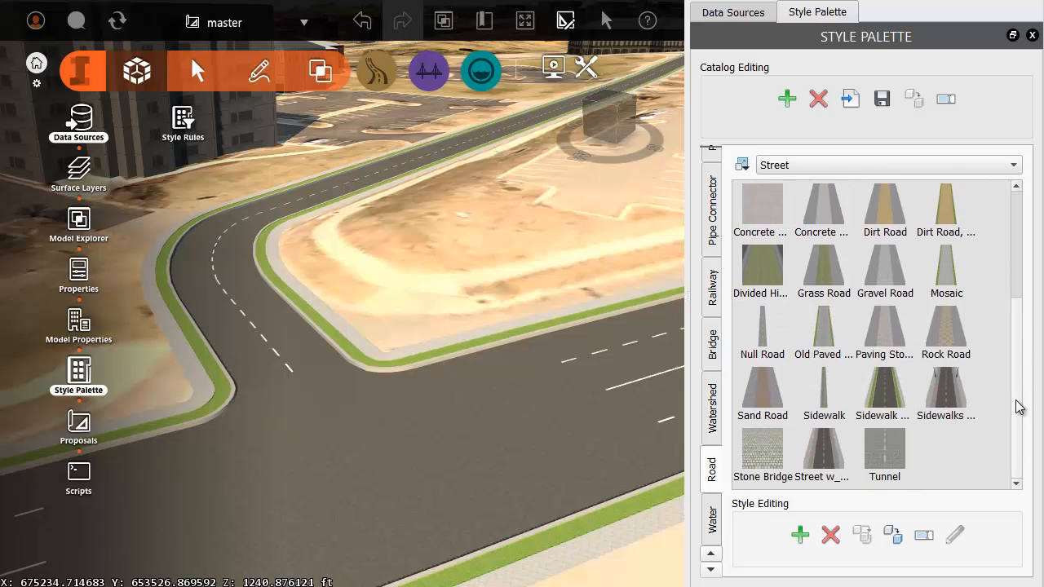
pyautogui.moveTo(948, 397); pyautogui.dragTo(336, 399)
pyautogui.scroll(1, 296, 312)
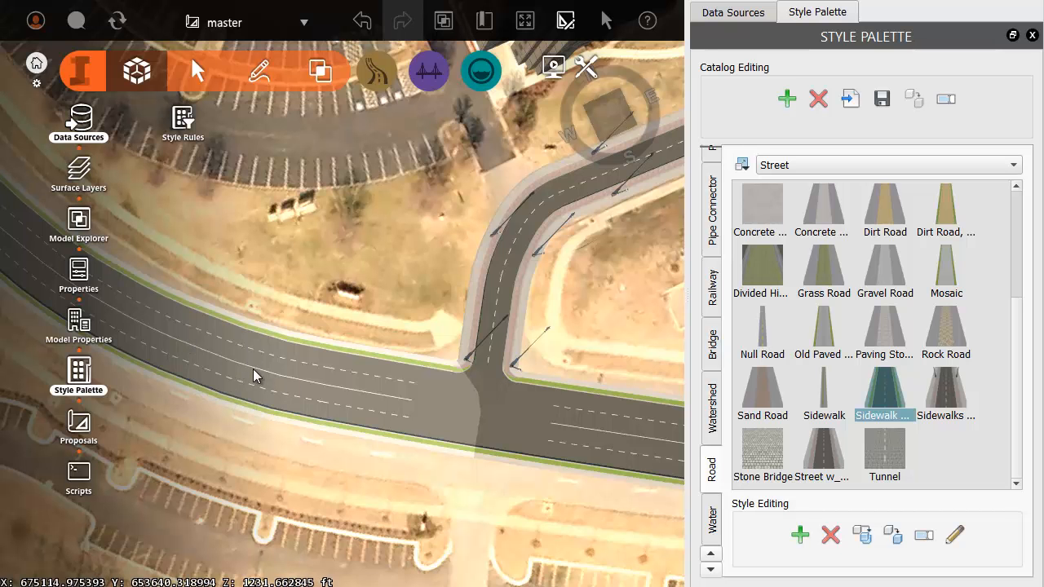
# Apply the first listed Boulevard road style to the main road segments on both sides of the side-road junction
pyautogui.moveTo(1016, 308); pyautogui.dragTo(1024, 200)
pyautogui.click(889, 205)
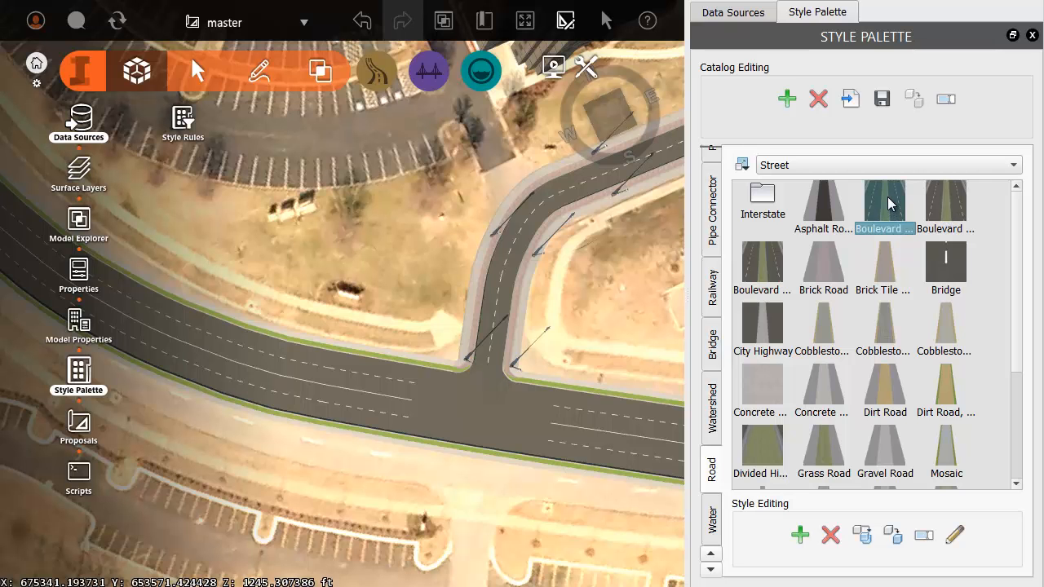
pyautogui.moveTo(888, 205); pyautogui.dragTo(295, 371)
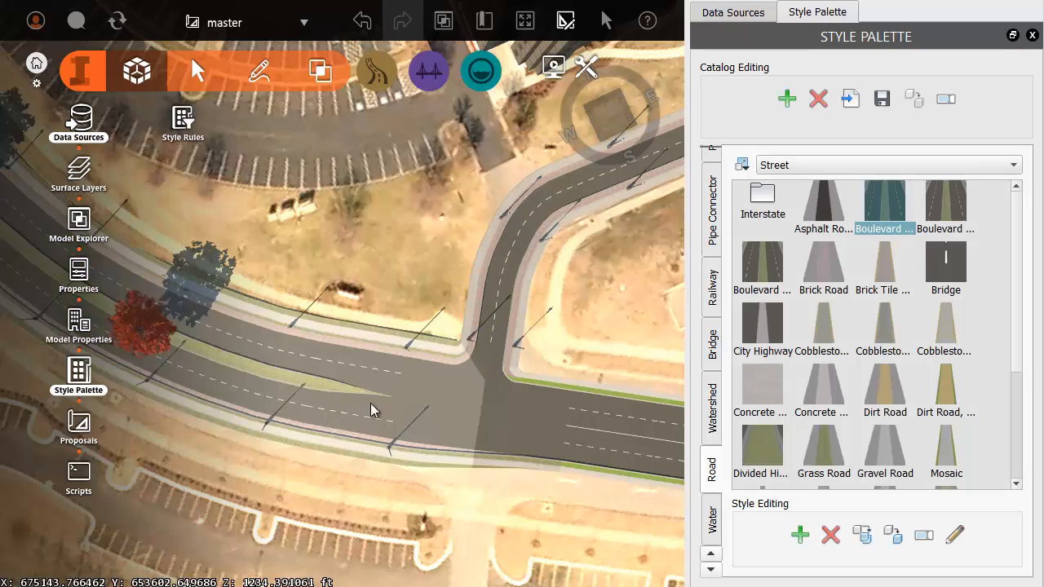
pyautogui.moveTo(903, 207); pyautogui.dragTo(571, 441)
pyautogui.moveTo(392, 497); pyautogui.dragTo(255, 303)
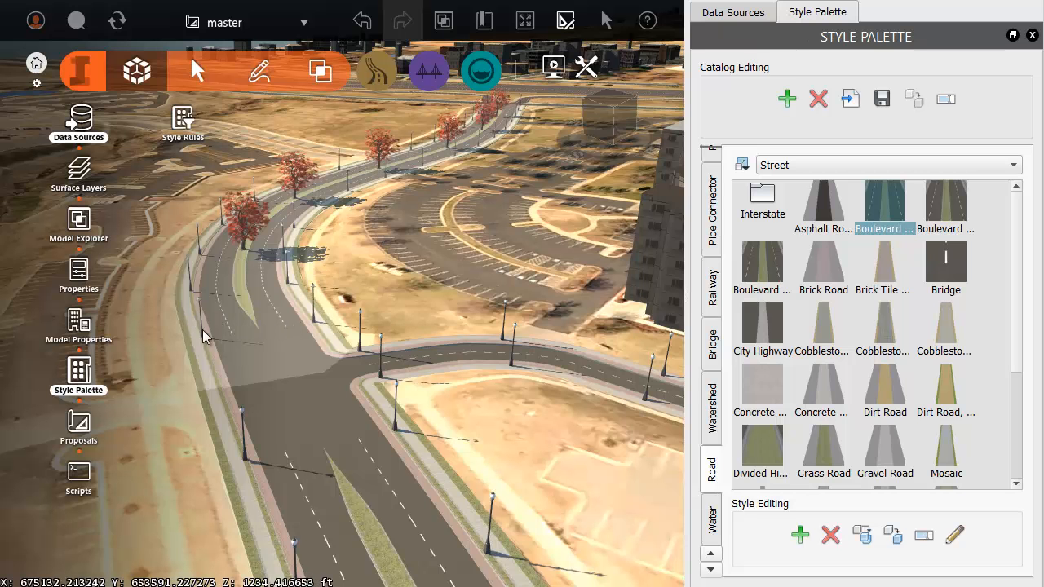
pyautogui.moveTo(233, 306); pyautogui.dragTo(233, 377)
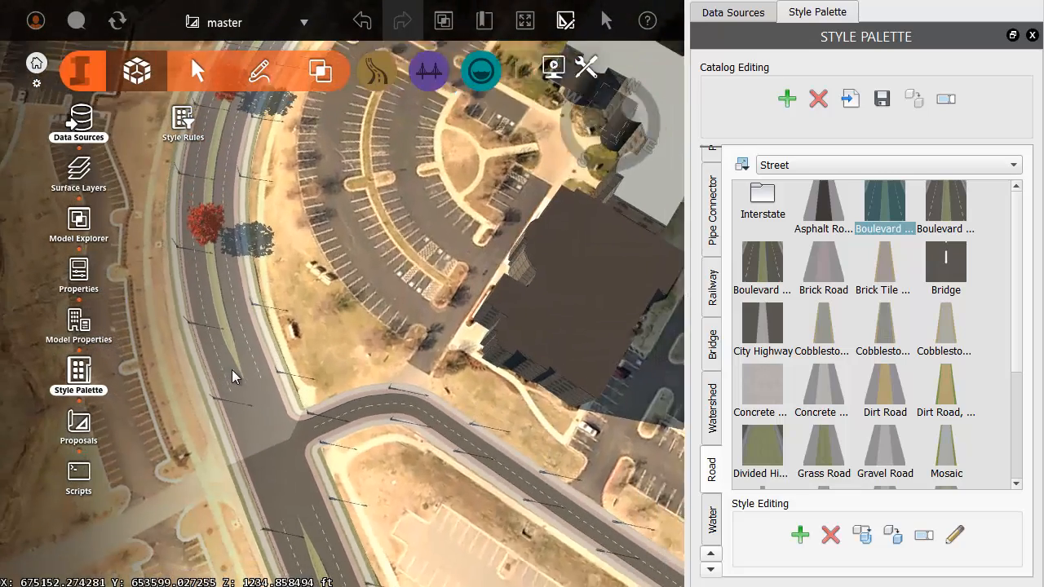
# Split the dashed-centreline road on both sides of the point where it crosses the other road, isolating the crossing as its own segment
pyautogui.scroll(-5, 233, 376)
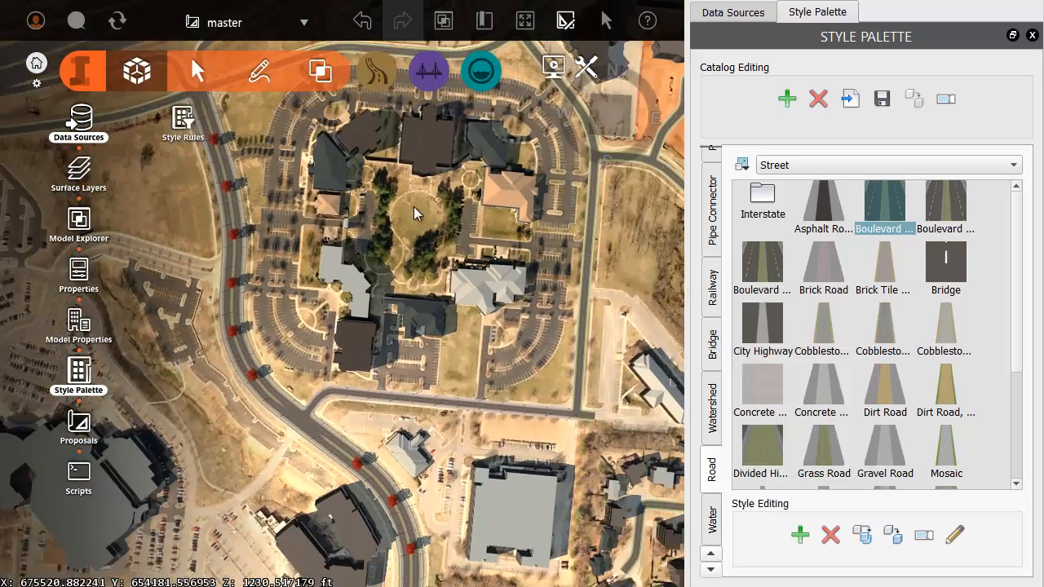
pyautogui.moveTo(415, 209); pyautogui.dragTo(408, 334)
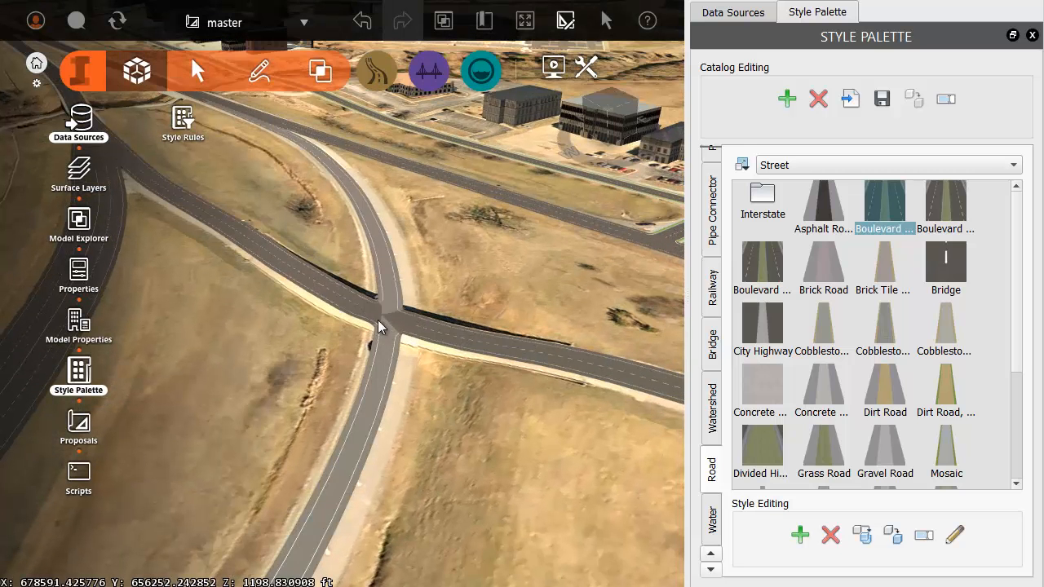
pyautogui.moveTo(462, 405); pyautogui.dragTo(443, 539, button='middle')
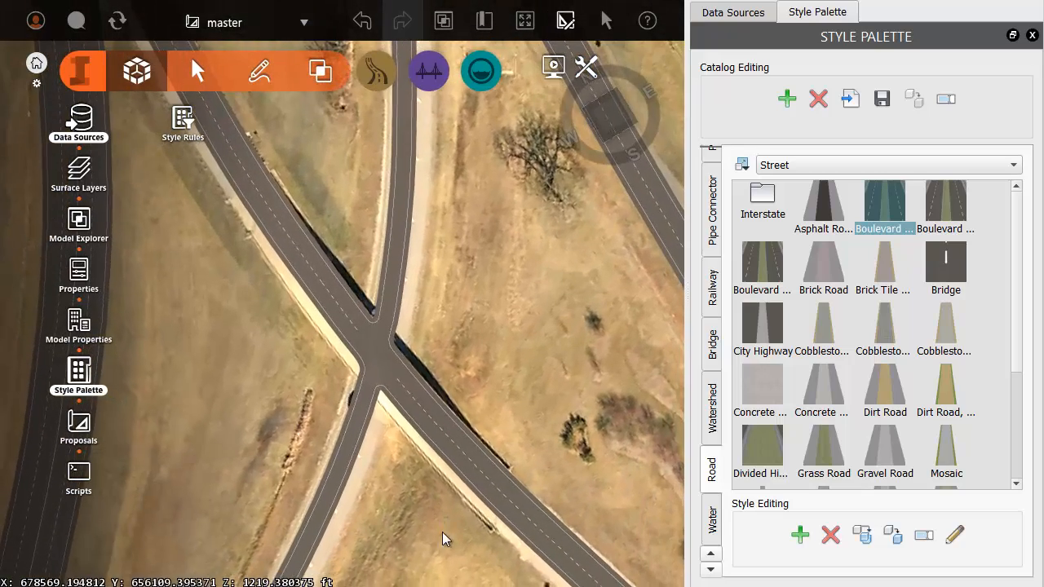
pyautogui.moveTo(524, 413); pyautogui.dragTo(492, 287, button='middle')
pyautogui.click(475, 365)
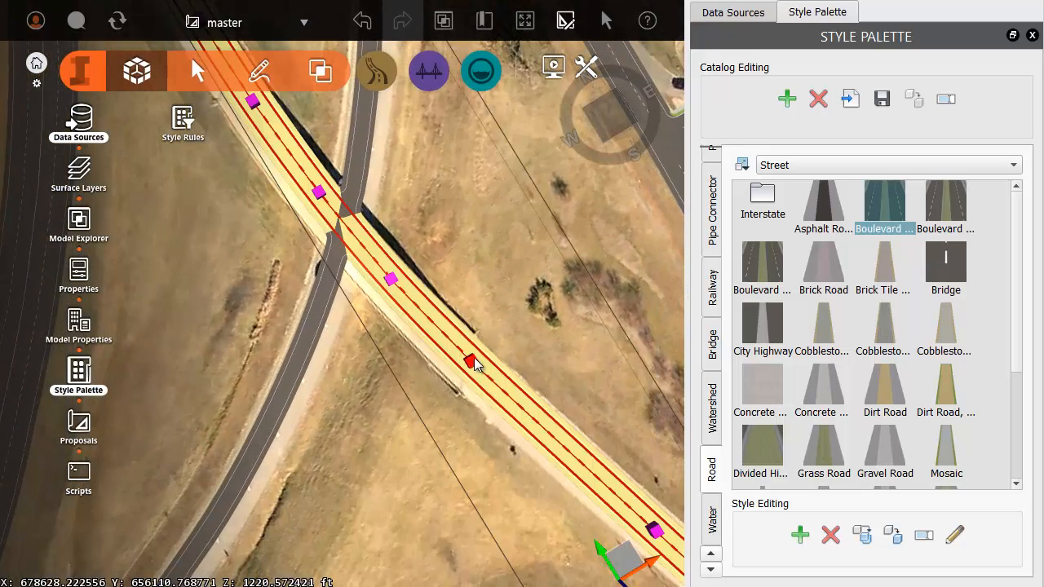
pyautogui.rightClick(478, 372)
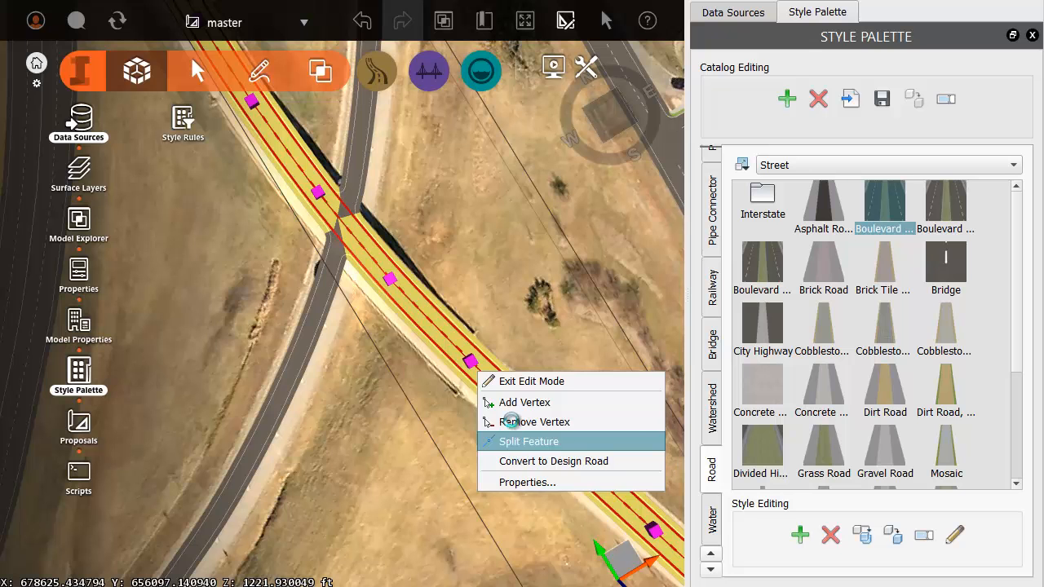
pyautogui.click(528, 441)
pyautogui.moveTo(431, 228); pyautogui.dragTo(359, 318, button='middle')
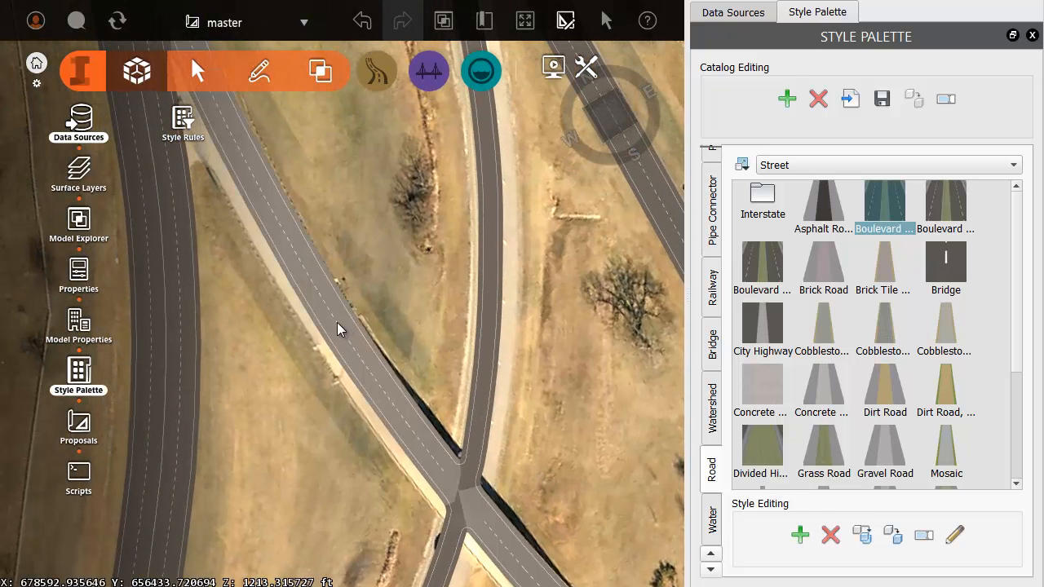
pyautogui.click(341, 329)
pyautogui.rightClick(338, 327)
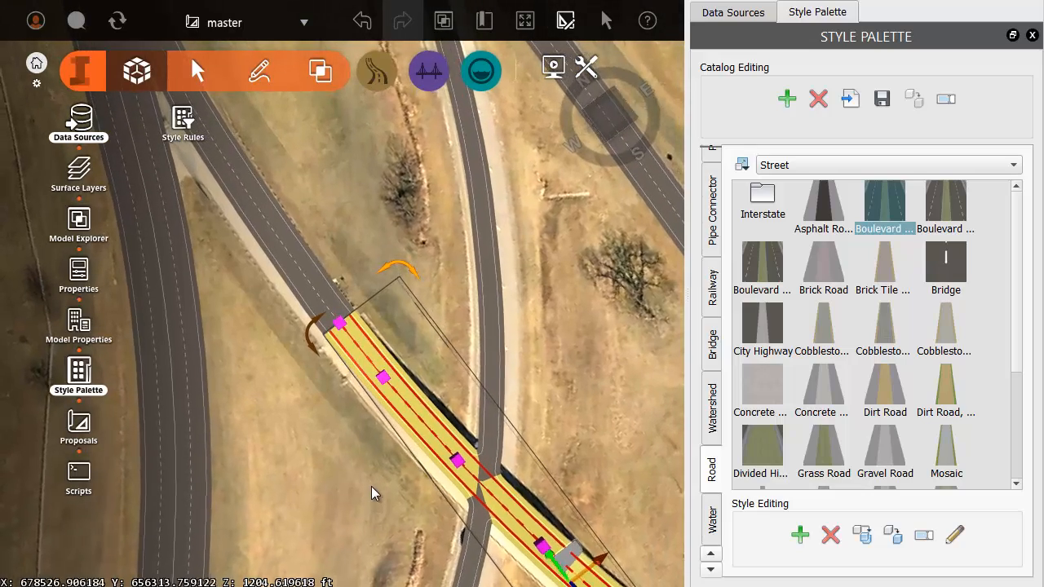
# Raise the three interior vertices of the isolated crossing segment so it passes above the other road
pyautogui.keyDown('shift'); pyautogui.moveTo(373, 490); pyautogui.dragTo(277, 299, button='middle'); pyautogui.keyUp('shift')
pyautogui.moveTo(277, 299); pyautogui.dragTo(276, 278)
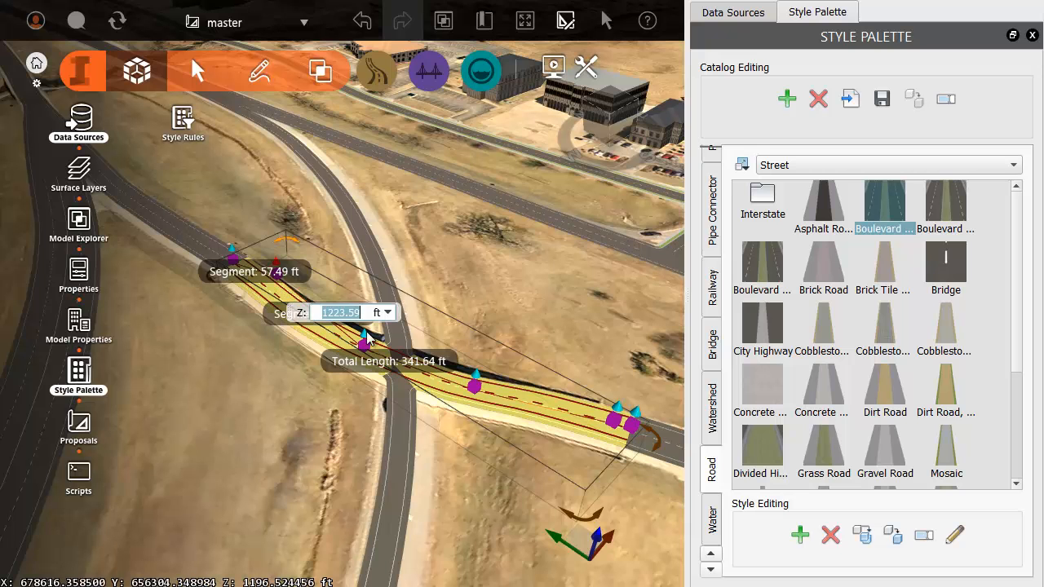
pyautogui.moveTo(367, 331); pyautogui.dragTo(367, 302)
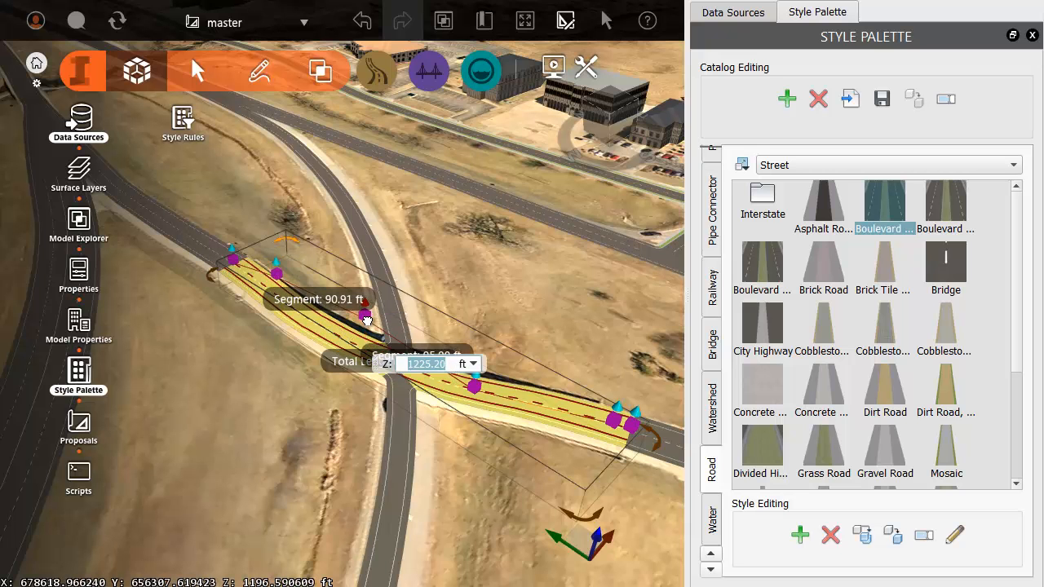
pyautogui.moveTo(476, 383); pyautogui.dragTo(478, 363)
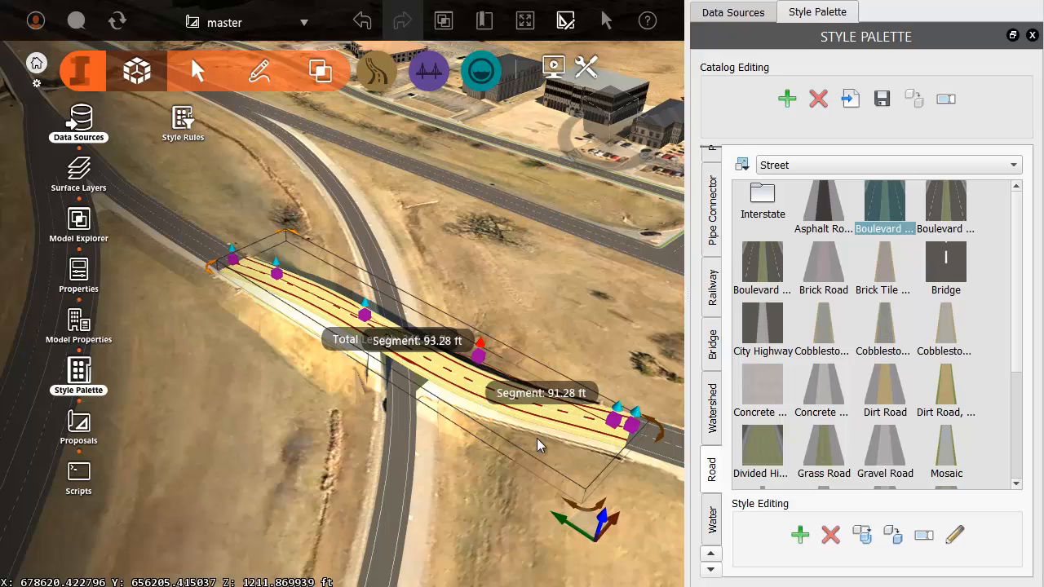
pyautogui.moveTo(471, 479)
pyautogui.mouseDown()
pyautogui.moveTo(383, 431)
pyautogui.moveTo(483, 467)
pyautogui.mouseUp()
# Lower the raised segment's interior vertices slightly, the southern one to about 1221.9 ft and the northern one to about 1216.7 ft
pyautogui.moveTo(456, 328); pyautogui.dragTo(458, 349)
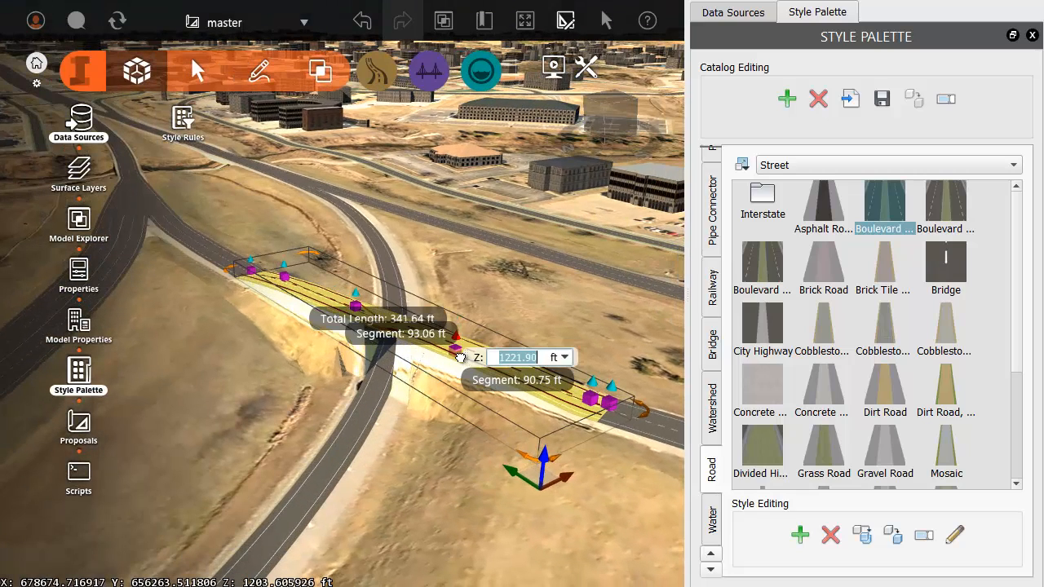
pyautogui.moveTo(355, 293); pyautogui.dragTo(356, 302)
pyautogui.scroll(3, 284, 269)
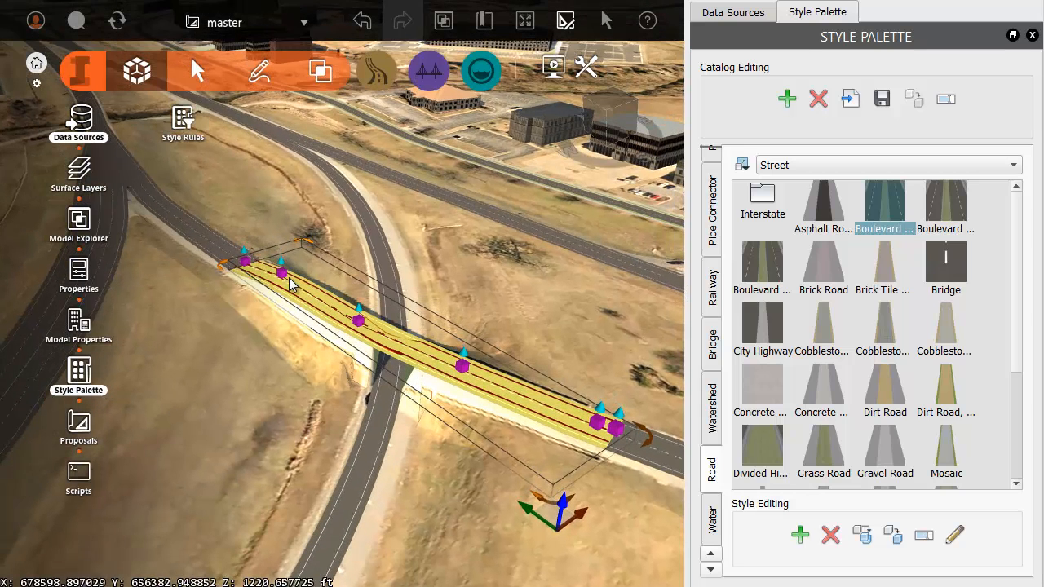
pyautogui.moveTo(280, 266); pyautogui.dragTo(287, 283)
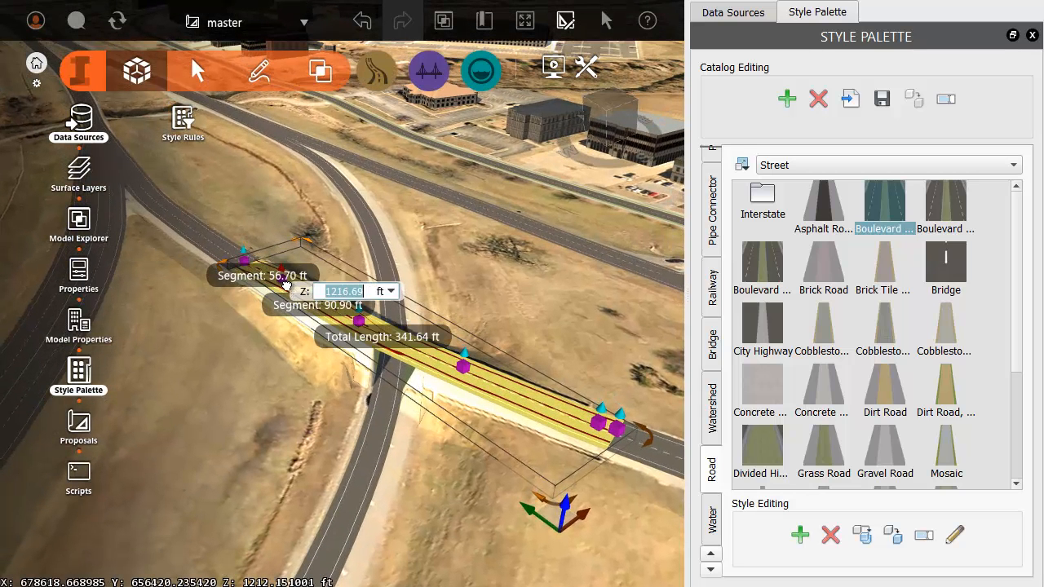
pyautogui.click(286, 361)
# Apply the Street/Interstate bridge style with the dark roadway and single white lane mark to the raised crossing segment
pyautogui.moveTo(282, 366); pyautogui.dragTo(401, 348)
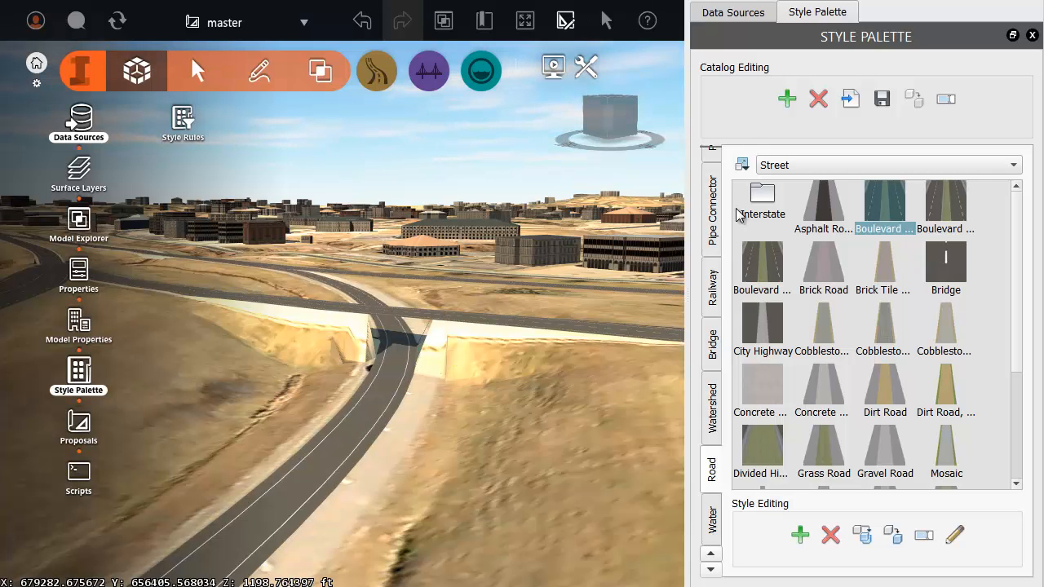
pyautogui.doubleClick(762, 198)
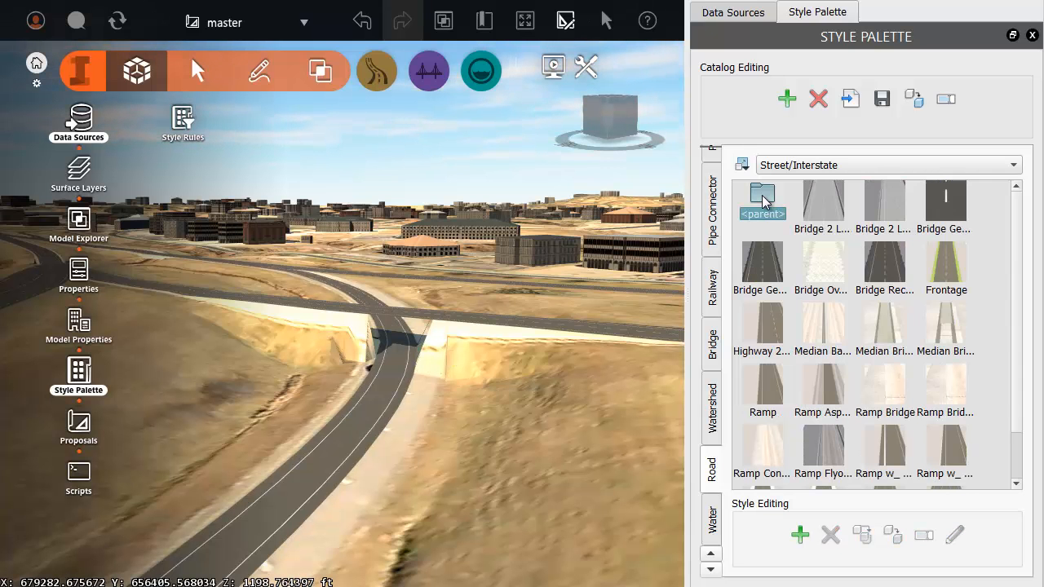
pyautogui.moveTo(945, 204); pyautogui.dragTo(484, 319)
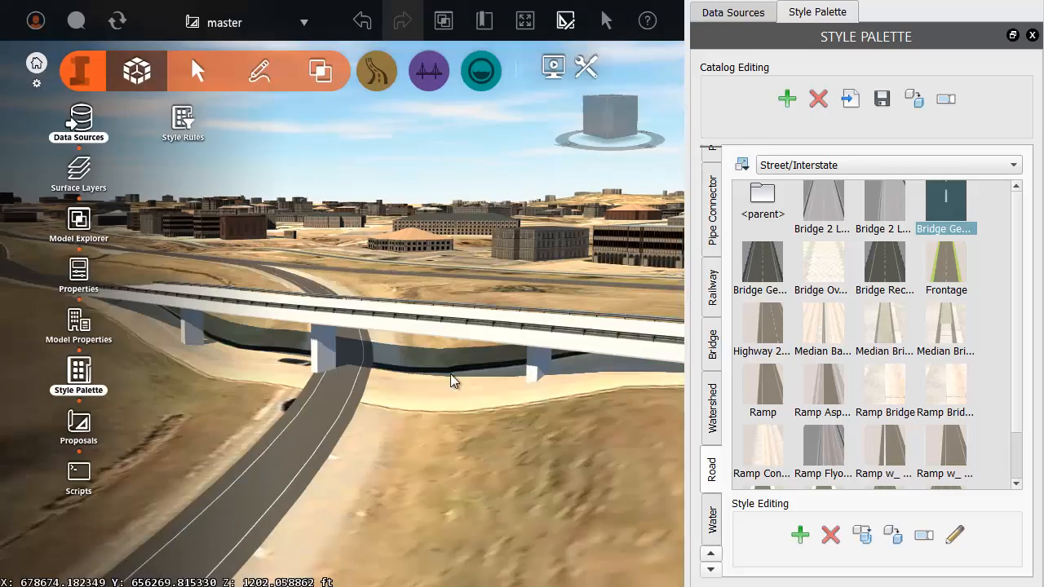
pyautogui.moveTo(432, 392)
pyautogui.mouseDown()
pyautogui.moveTo(368, 389)
pyautogui.moveTo(444, 395)
pyautogui.mouseUp()
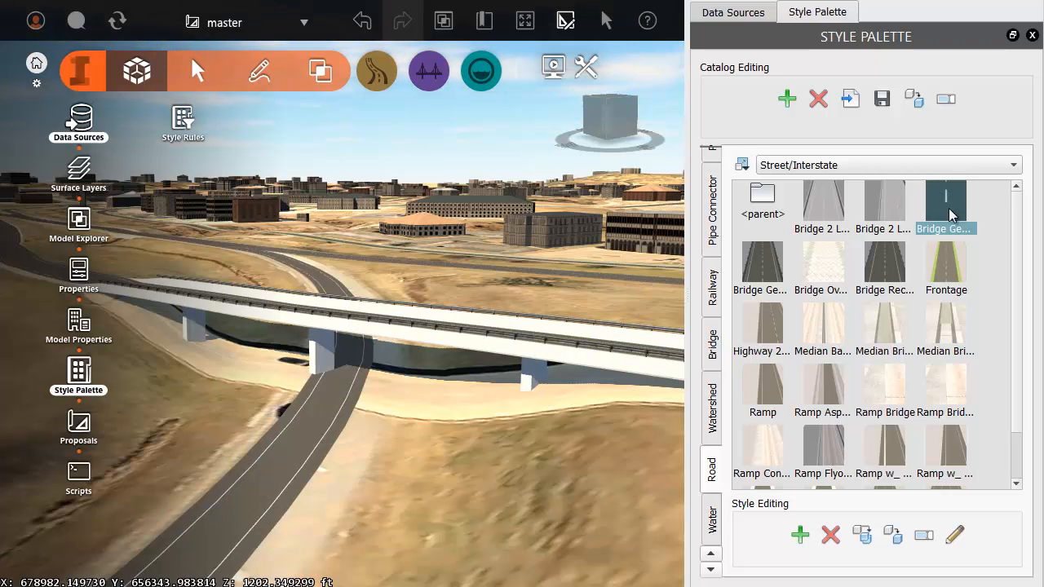
# Edit the applied bridge style, setting its pier spacing to 100 ft, and check the piers beside the lower road
pyautogui.click(959, 530)
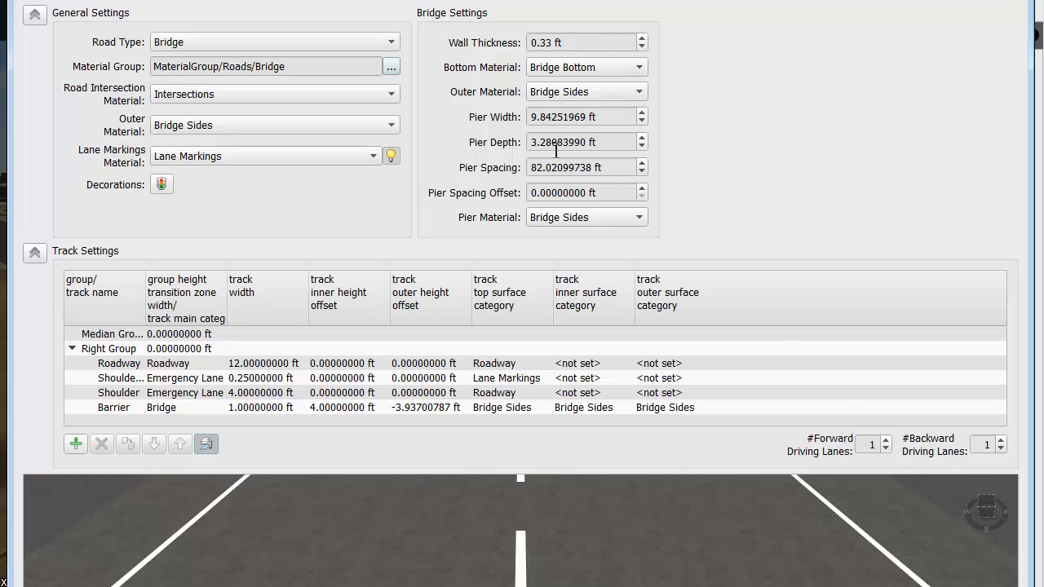
pyautogui.click(537, 167)
pyautogui.moveTo(615, 170); pyautogui.dragTo(523, 169)
pyautogui.write('100')
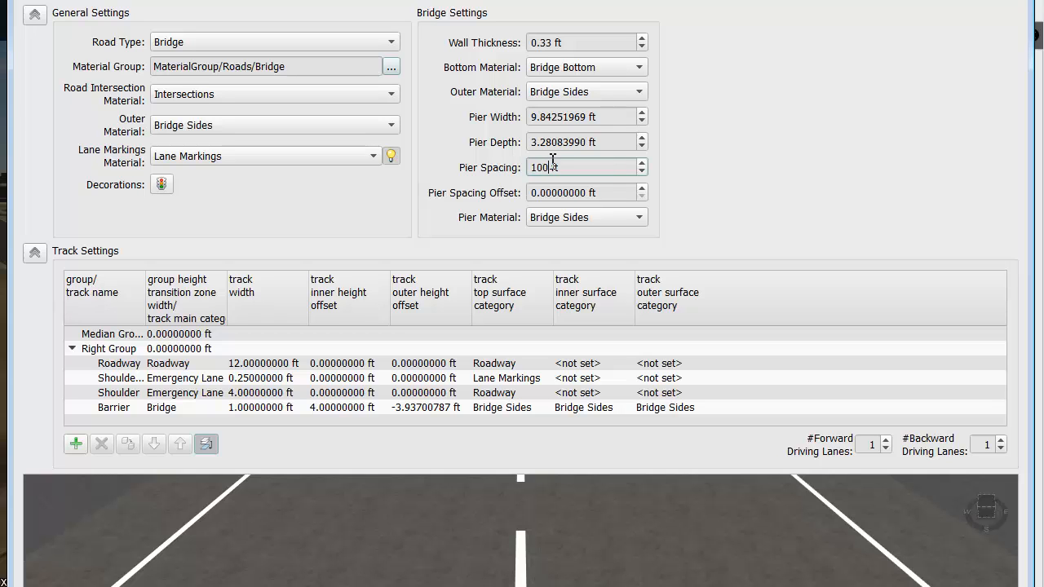
pyautogui.press('Return')
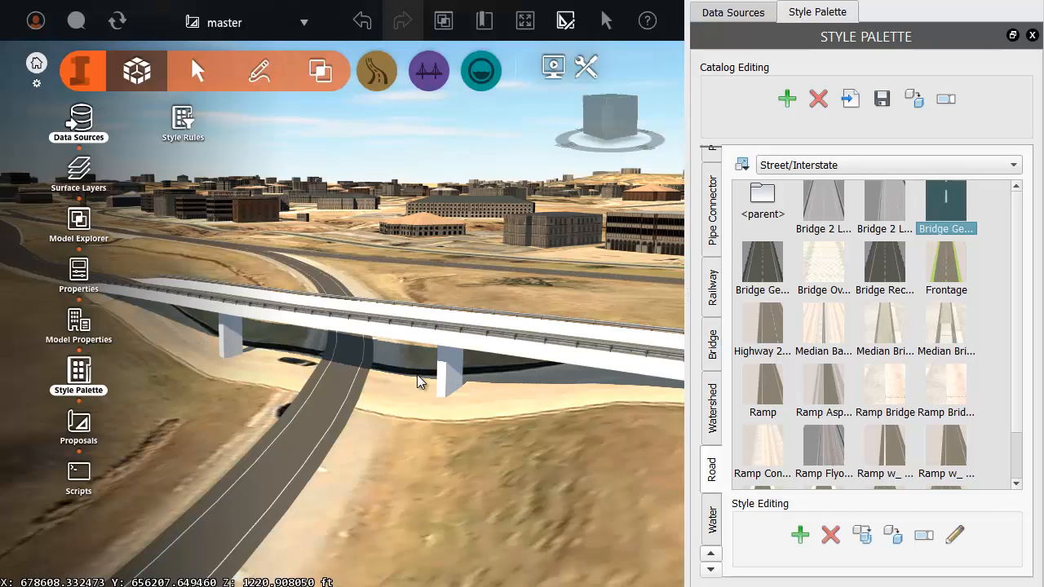
pyautogui.scroll(5, 401, 369)
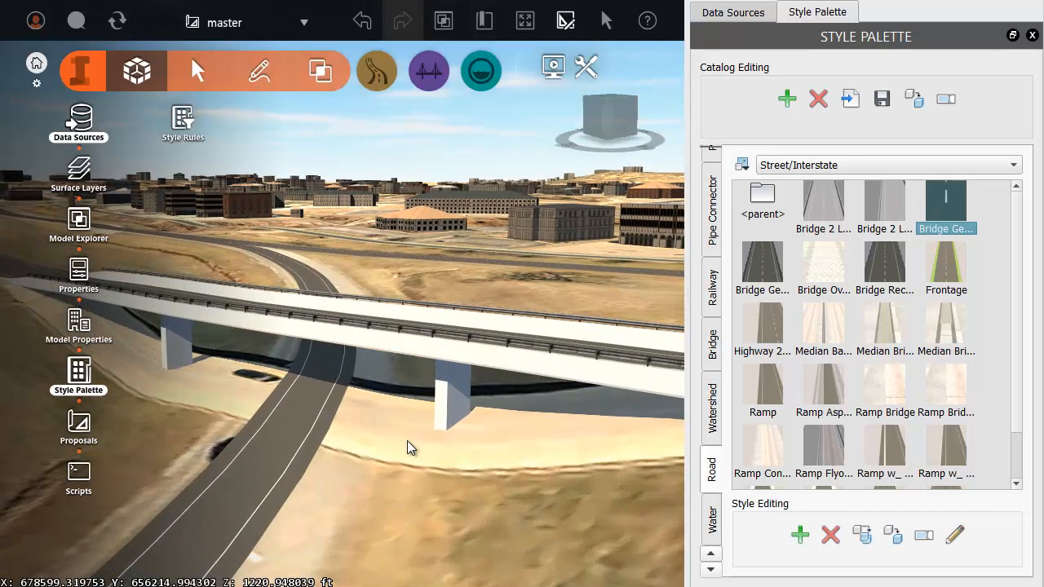
pyautogui.keyDown('shift'); pyautogui.moveTo(442, 448); pyautogui.dragTo(405, 463, button='middle'); pyautogui.keyUp('shift')
pyautogui.scroll(-3, 407, 455)
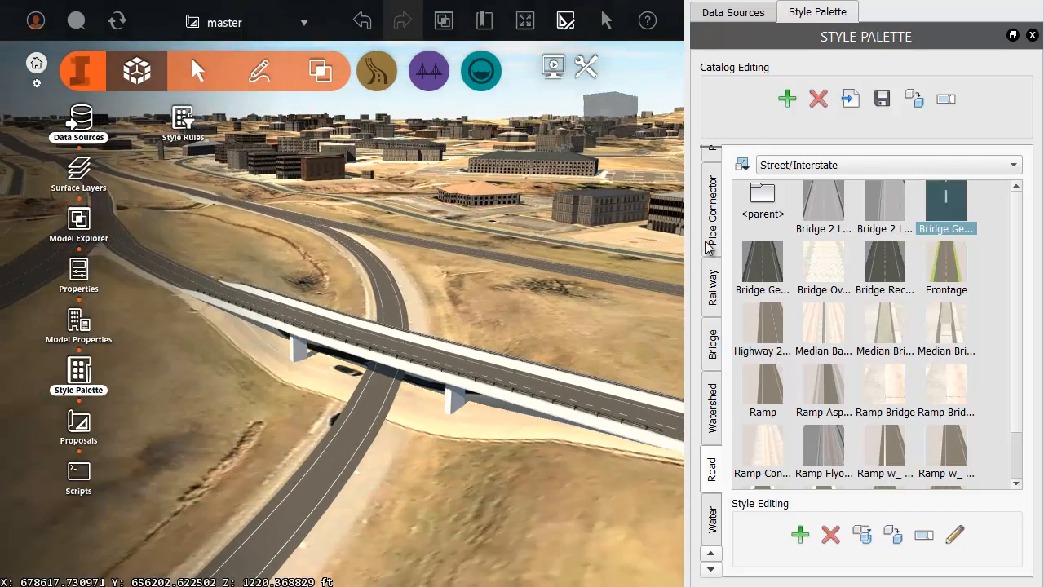
# Close the Style Palette and Data Sources to leave the model view of the overpass unobstructed
pyautogui.click(1032, 36)
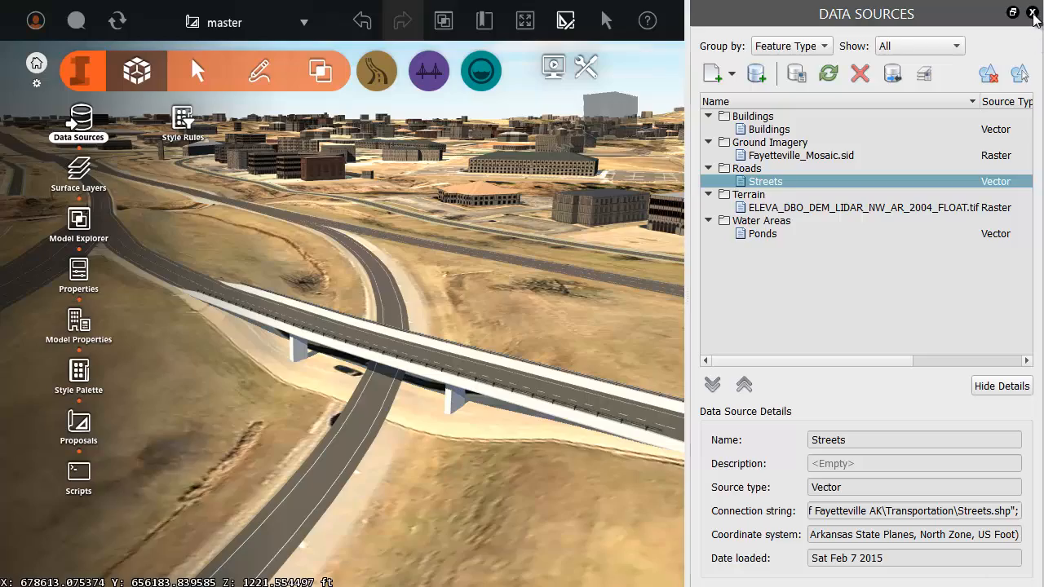
pyautogui.click(1033, 18)
pyautogui.keyDown('shift'); pyautogui.moveTo(597, 388); pyautogui.dragTo(615, 331, button='middle'); pyautogui.keyUp('shift')
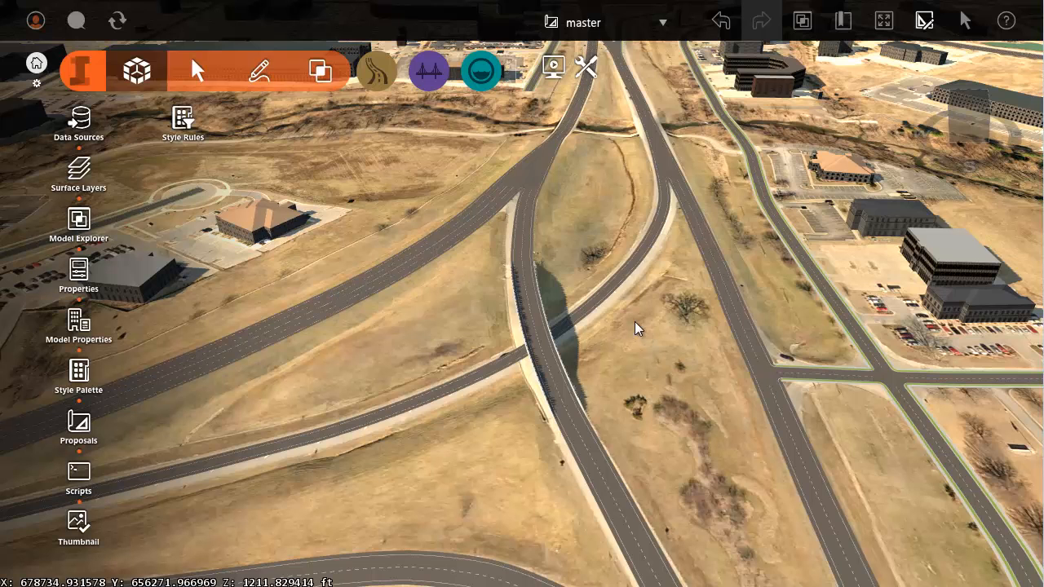
# Create a new proposal named overpass_ver1 from the master proposal
pyautogui.click(663, 25)
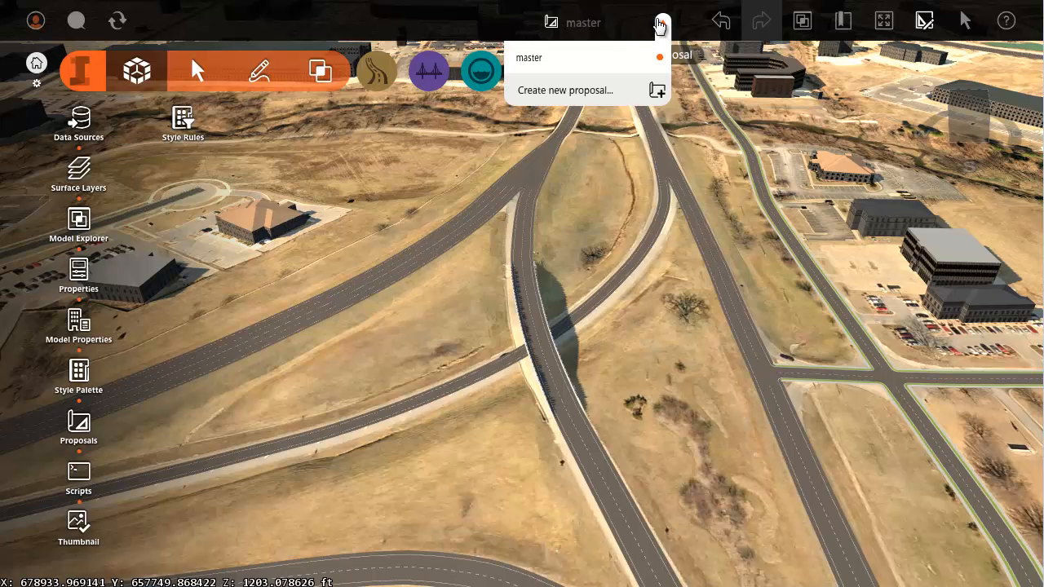
pyautogui.click(552, 92)
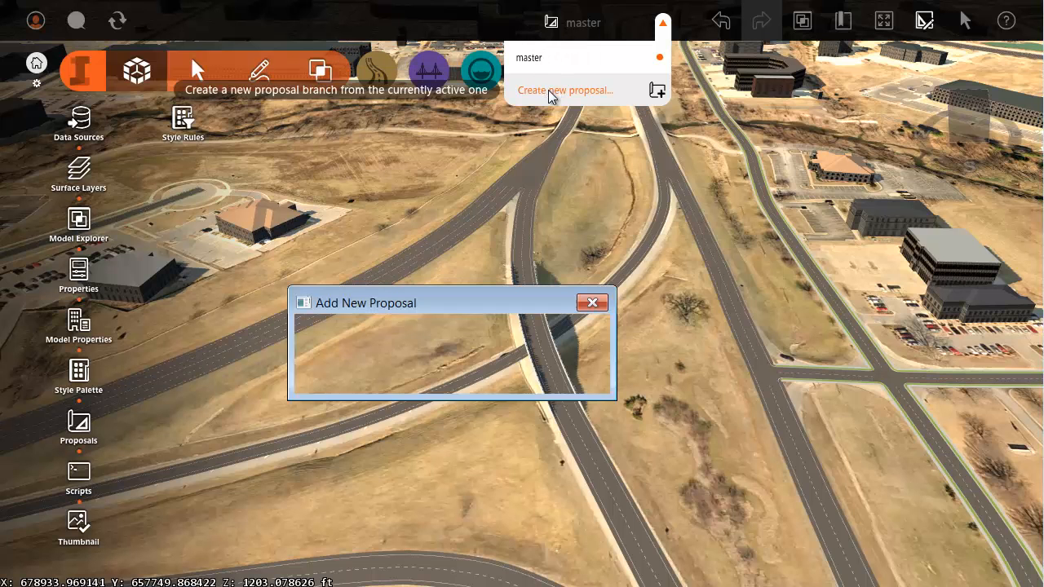
pyautogui.write('overpas')
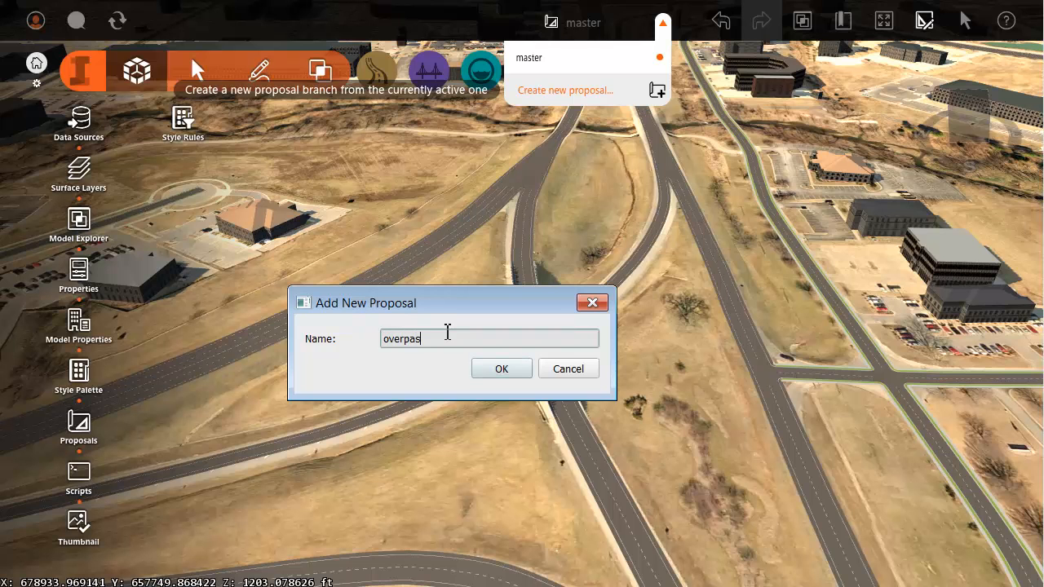
pyautogui.write('s_ver2')
pyautogui.click(496, 371)
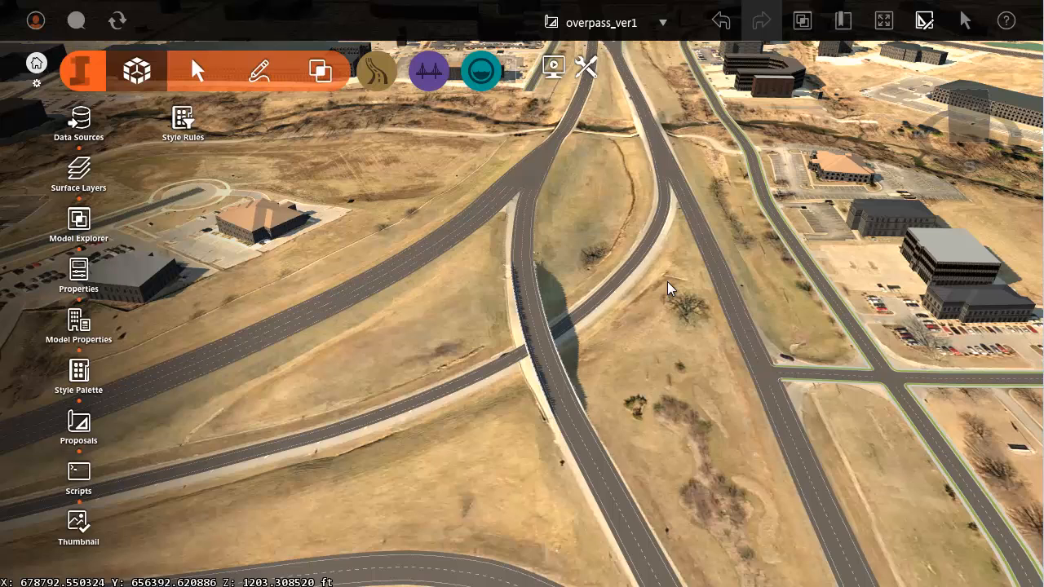
# Display the list of proposals available for switching the active one
pyautogui.scroll(-3, 667, 281)
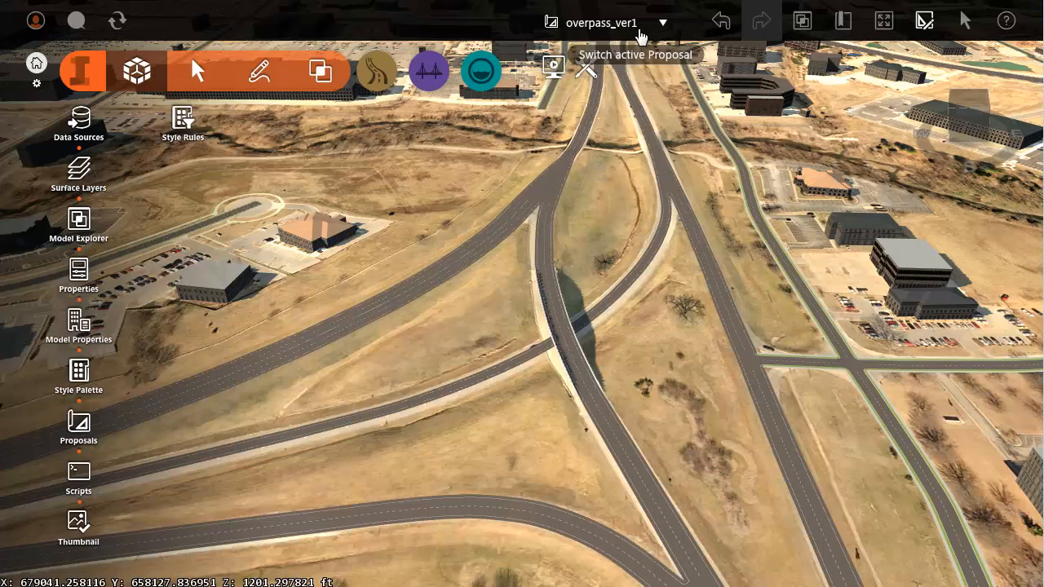
pyautogui.scroll(2, 608, 357)
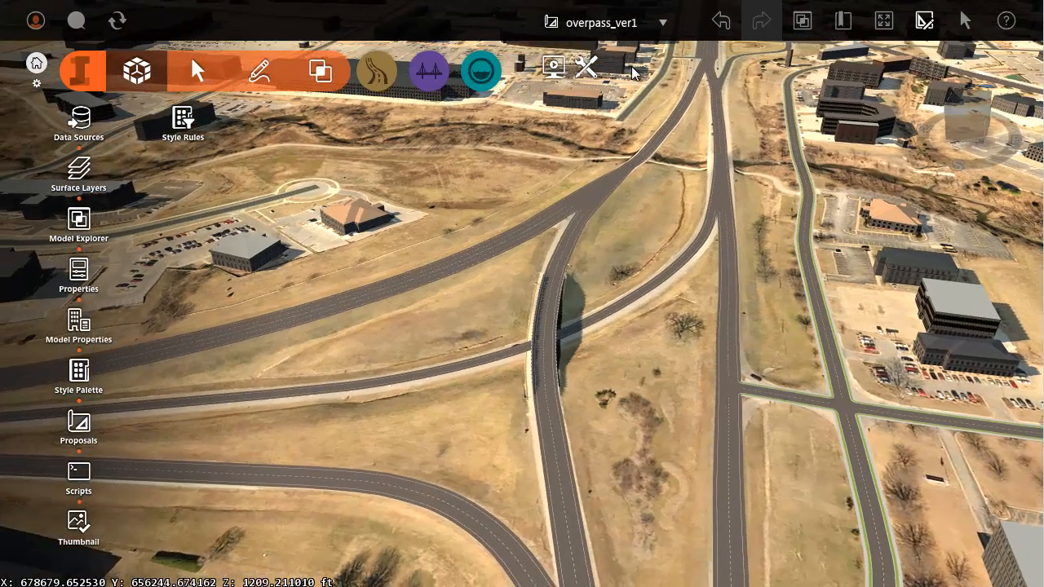
pyautogui.click(662, 22)
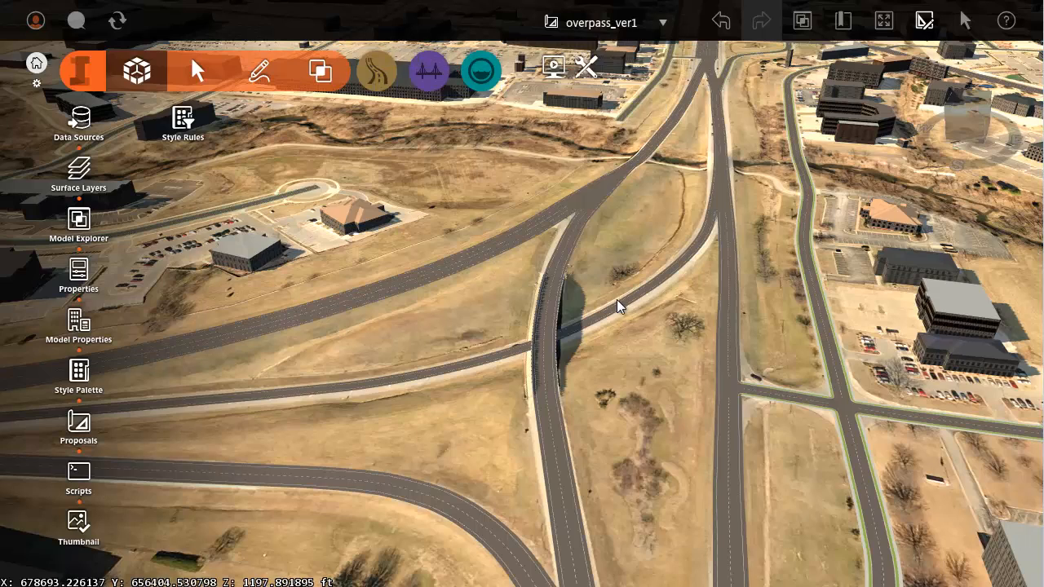
# Browse to the Project Plans folder inside the Design folder and open Hwy71Flyover.tif in Paint
pyautogui.scroll(-1, 636, 320)
pyautogui.moveTo(636, 319); pyautogui.dragTo(614, 401, button='middle')
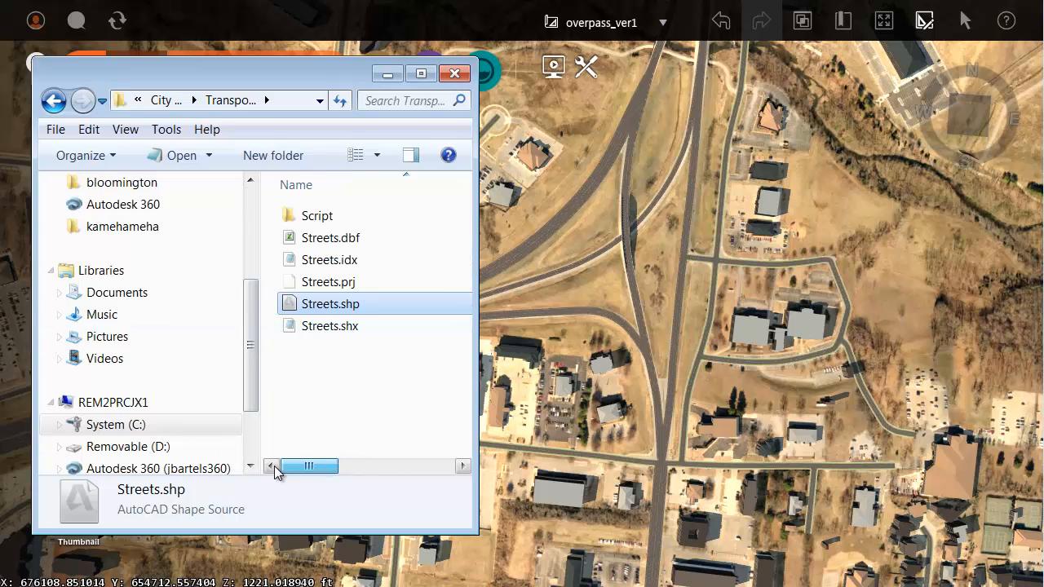
pyautogui.click(163, 99)
pyautogui.doubleClick(314, 237)
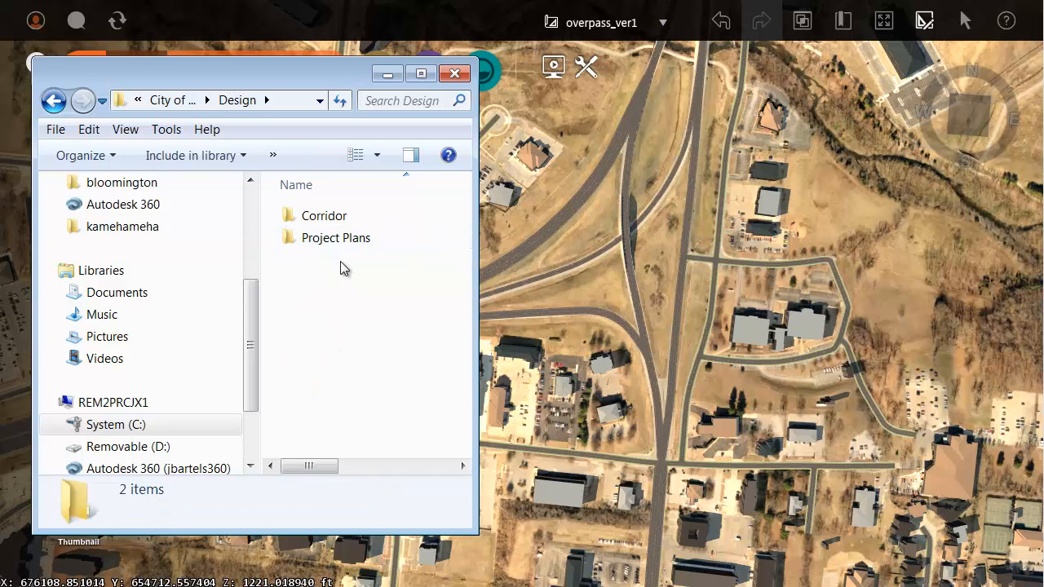
pyautogui.doubleClick(320, 238)
pyautogui.click(318, 210)
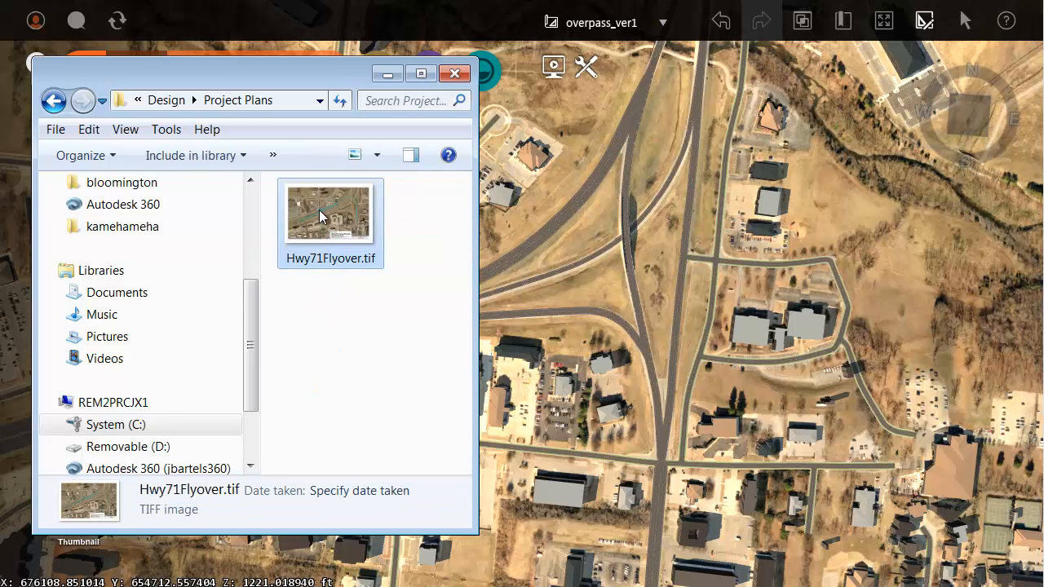
pyautogui.rightClick(319, 210)
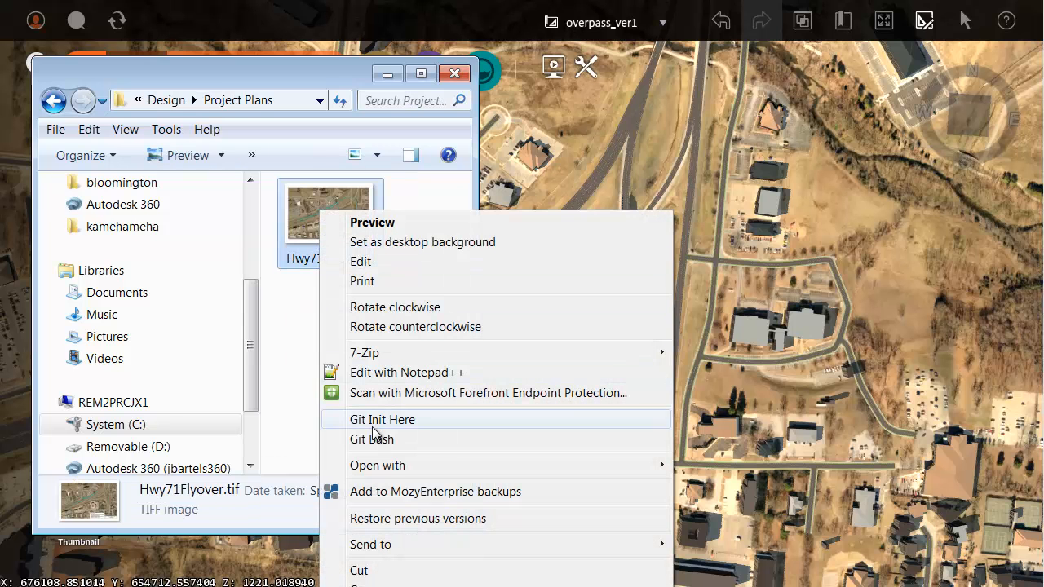
pyautogui.moveTo(645, 463)
pyautogui.click(716, 508)
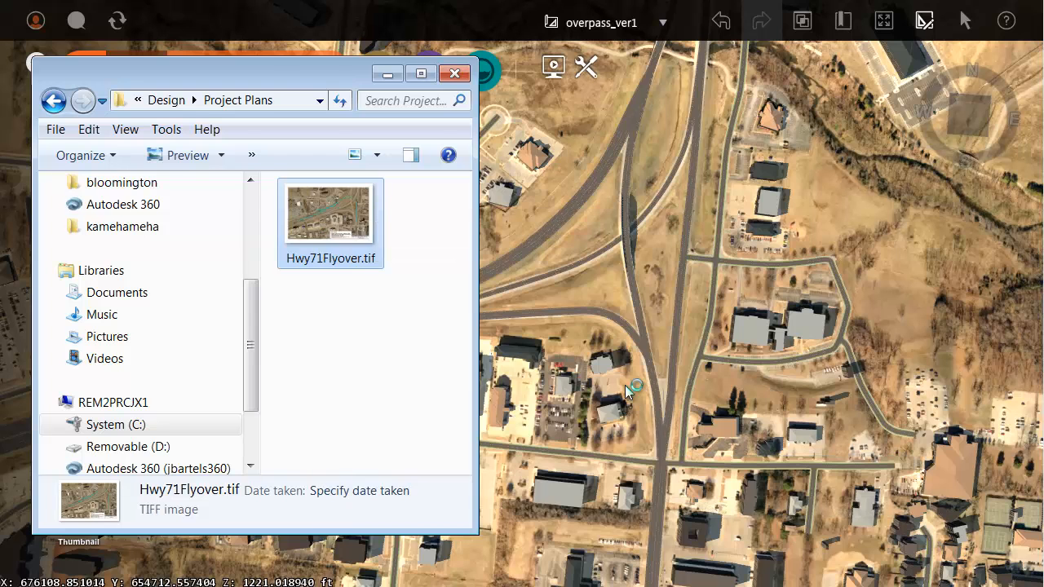
# Examine the flyover alignment on the Hwy71Flyover.tif concept plat, including its curve and ramp connections, and close the image
pyautogui.keyDown('ctrl'); pyautogui.scroll(-3, 400, 277); pyautogui.keyUp('ctrl')
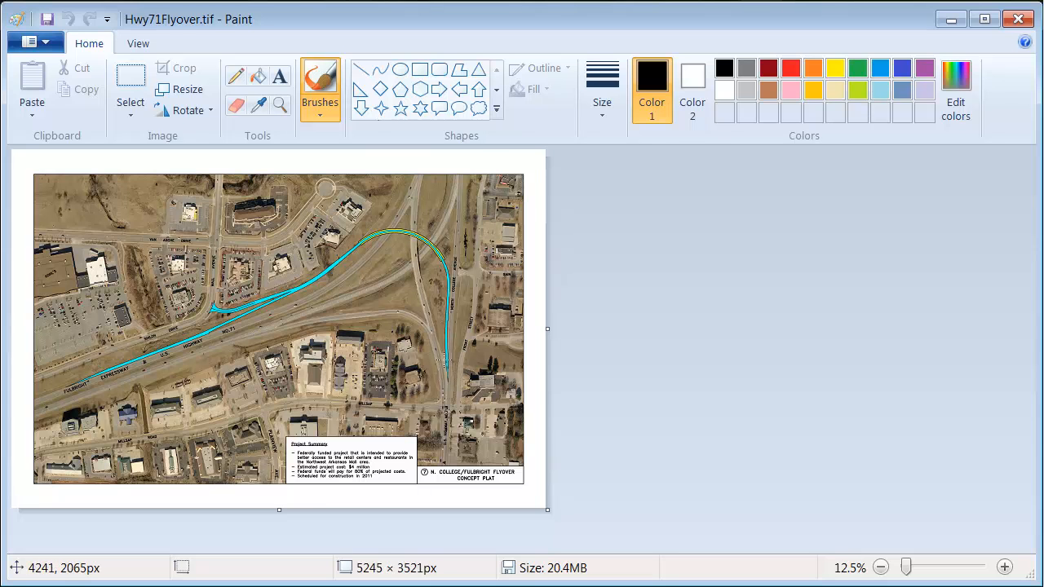
pyautogui.keyDown('ctrl'); pyautogui.scroll(1, 453, 294); pyautogui.keyUp('ctrl')
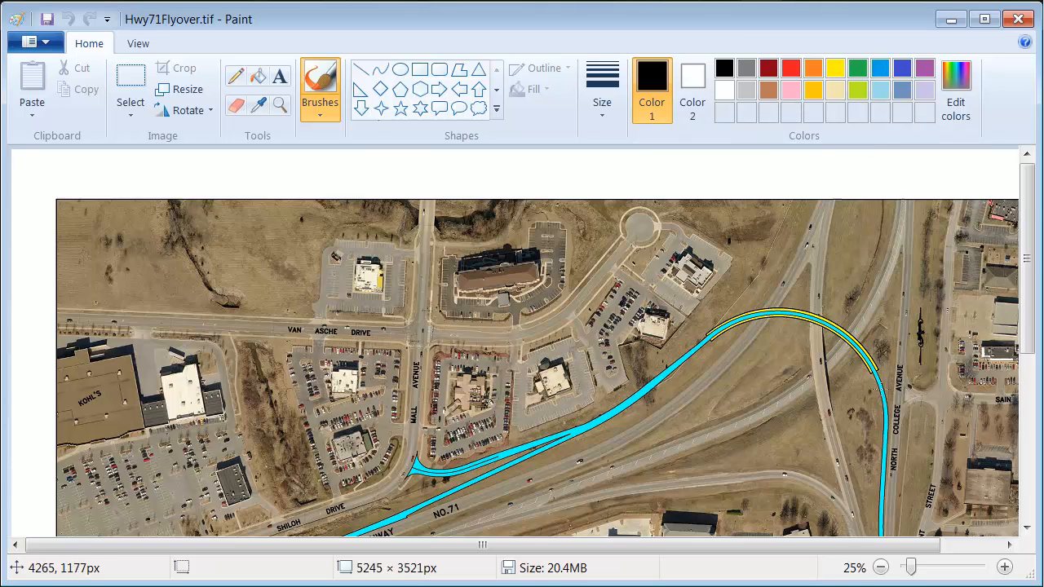
pyautogui.scroll(-3, 631, 395)
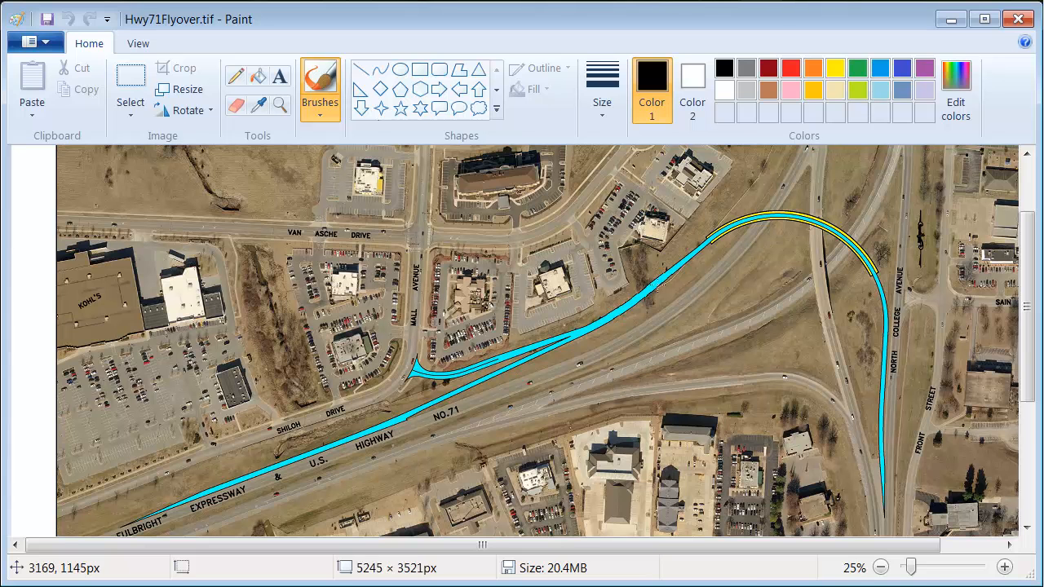
pyautogui.click(1017, 24)
# Import Hwy71Flyover.tif into the InfraWorks model as Ground Imagery in the AR83-NF coordinate system and close Data Sources
pyautogui.moveTo(324, 214)
pyautogui.mouseDown()
pyautogui.moveTo(438, 215)
pyautogui.moveTo(577, 239)
pyautogui.mouseUp()
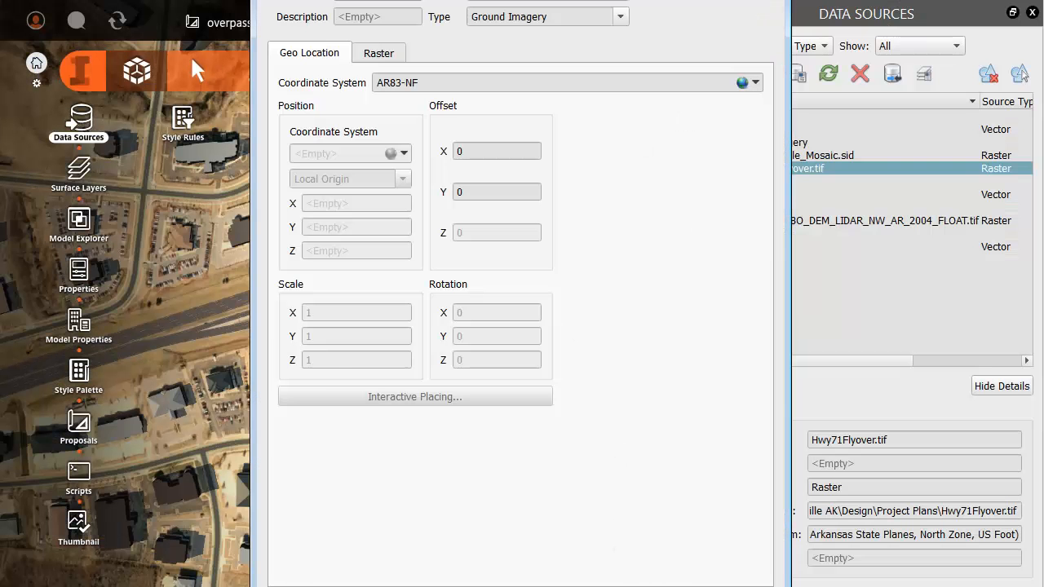
pyautogui.press('Return')
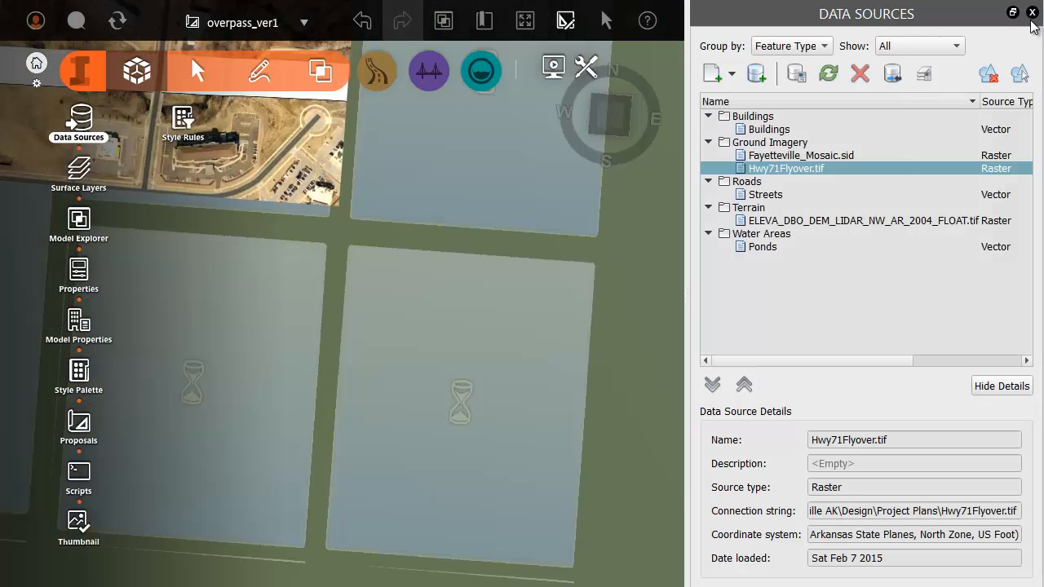
pyautogui.click(1032, 14)
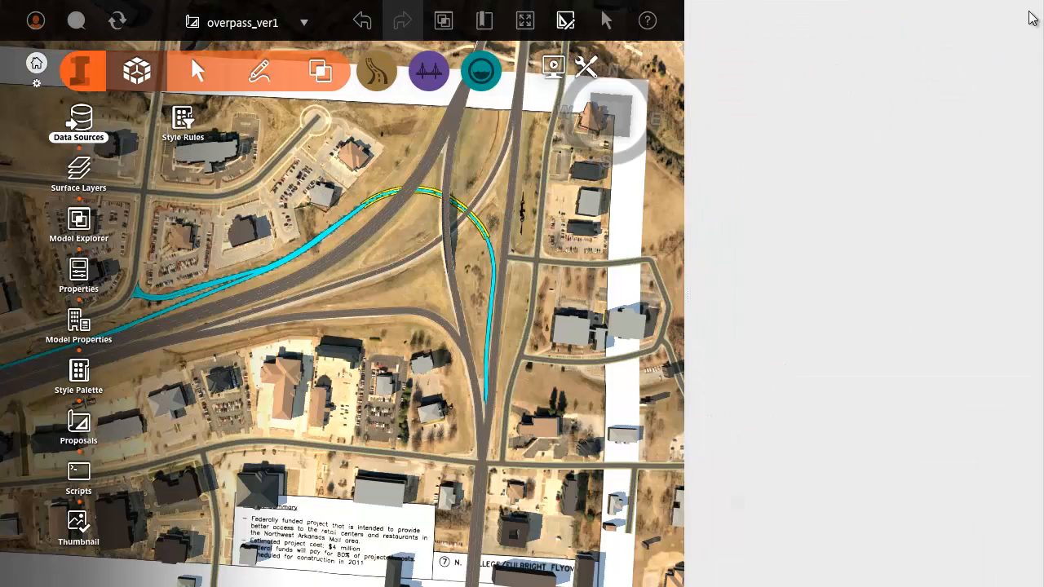
pyautogui.scroll(-3, 519, 346)
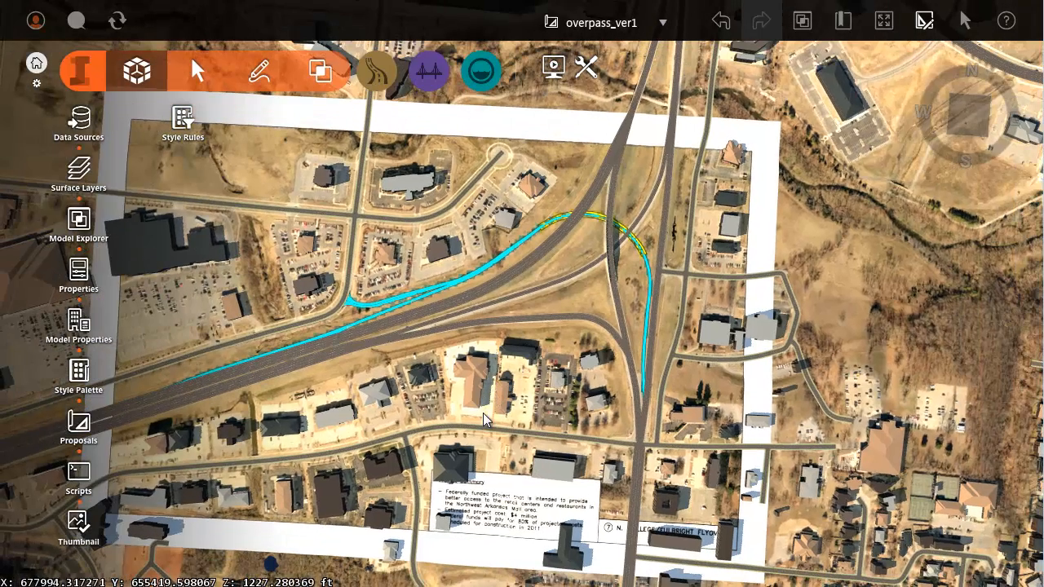
pyautogui.moveTo(459, 426); pyautogui.dragTo(522, 421)
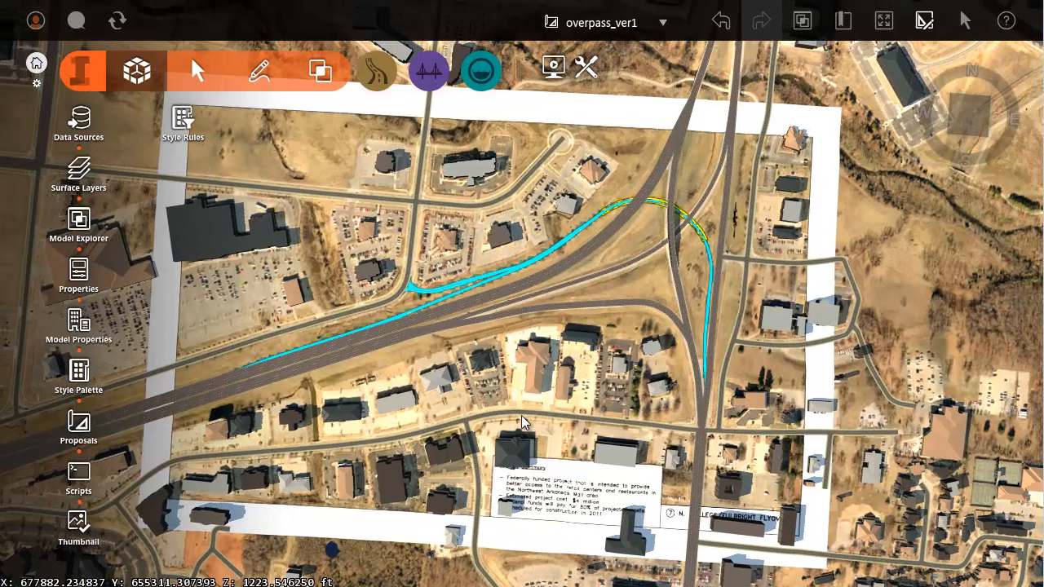
pyautogui.scroll(3, 746, 331)
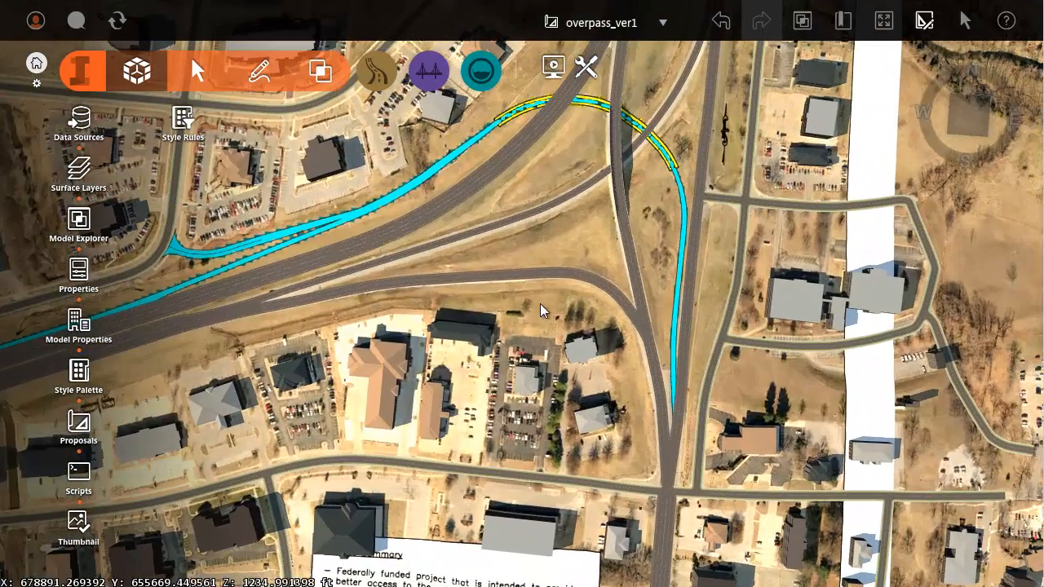
# Start a local road in the Street > Interstate > Street 2 Lane style at the North College Avenue merge, following the cyan alignment northward
pyautogui.click(374, 78)
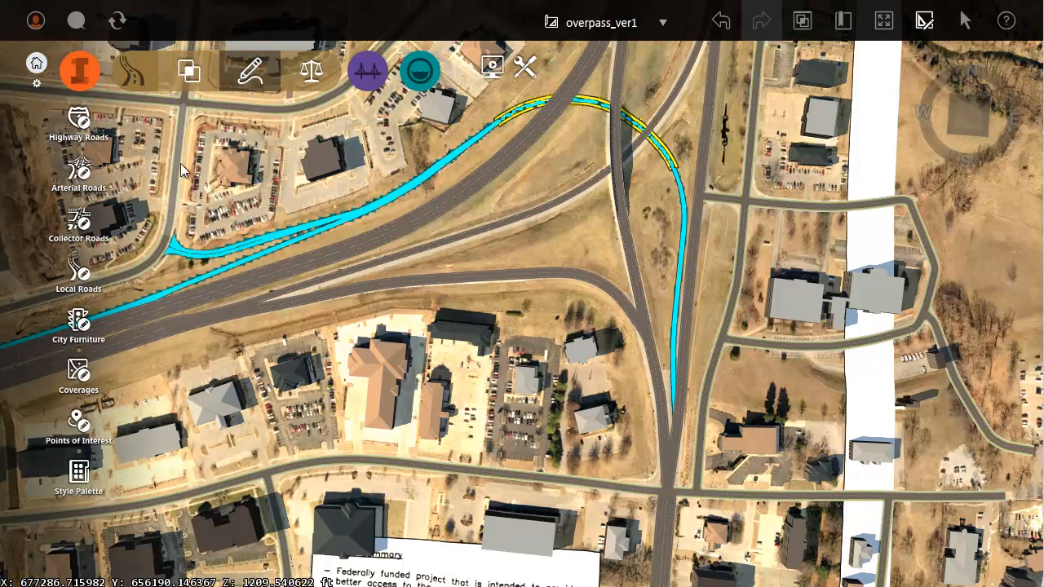
pyautogui.click(79, 271)
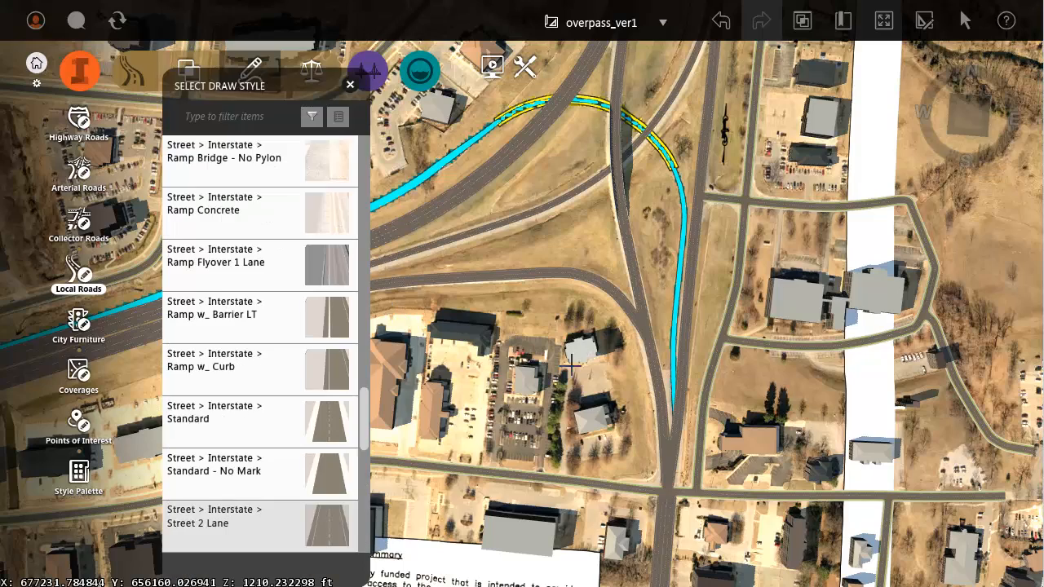
pyautogui.scroll(10, 699, 395)
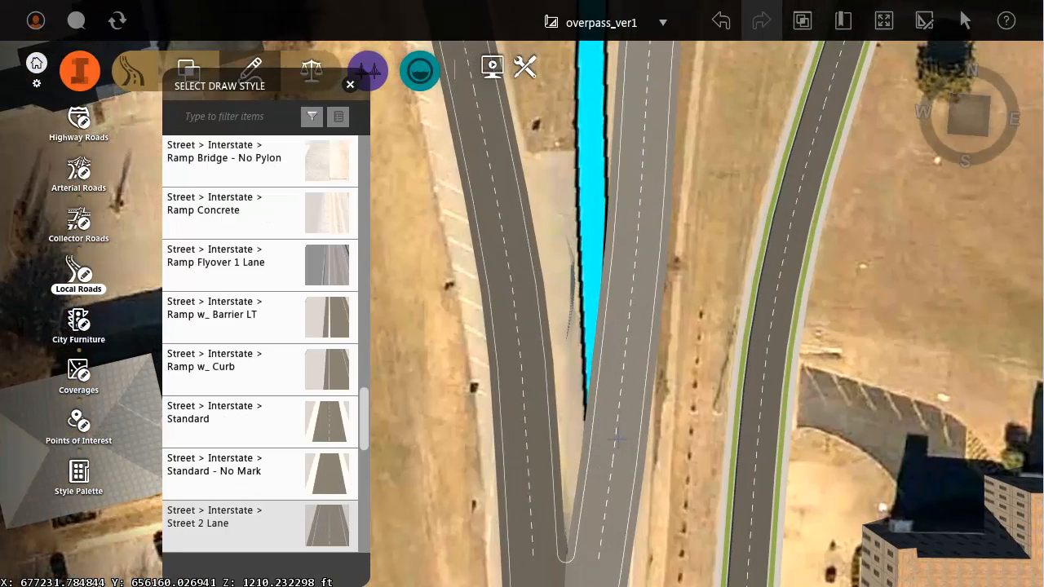
pyautogui.click(616, 432)
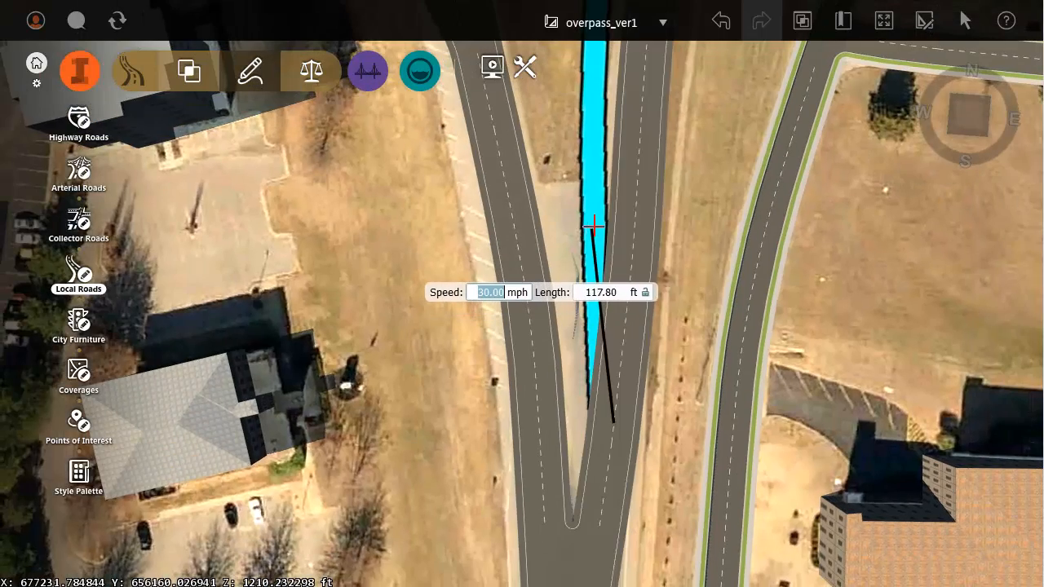
pyautogui.scroll(-3, 604, 173)
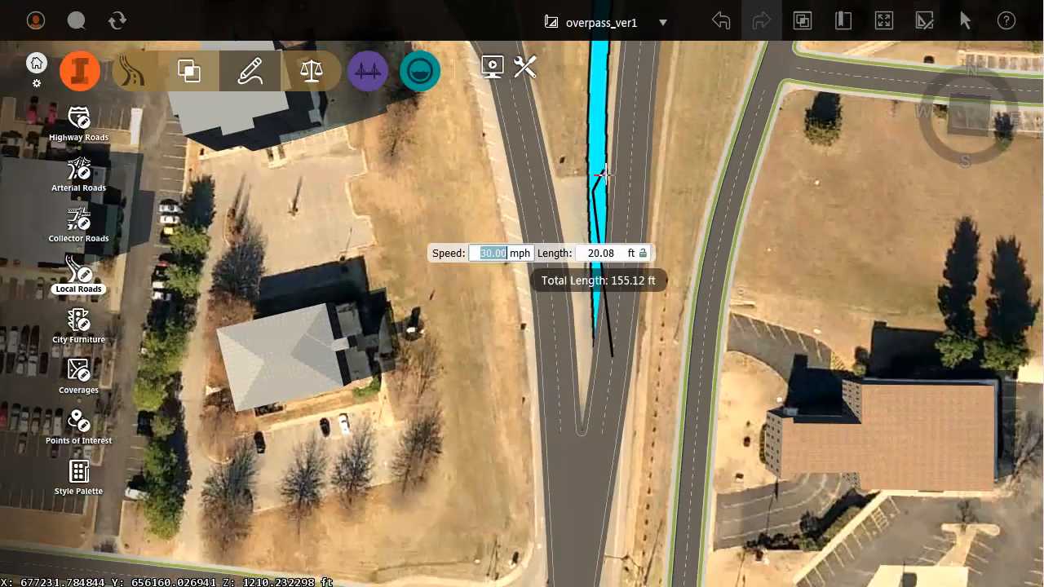
pyautogui.moveTo(618, 155); pyautogui.dragTo(589, 304, button='middle')
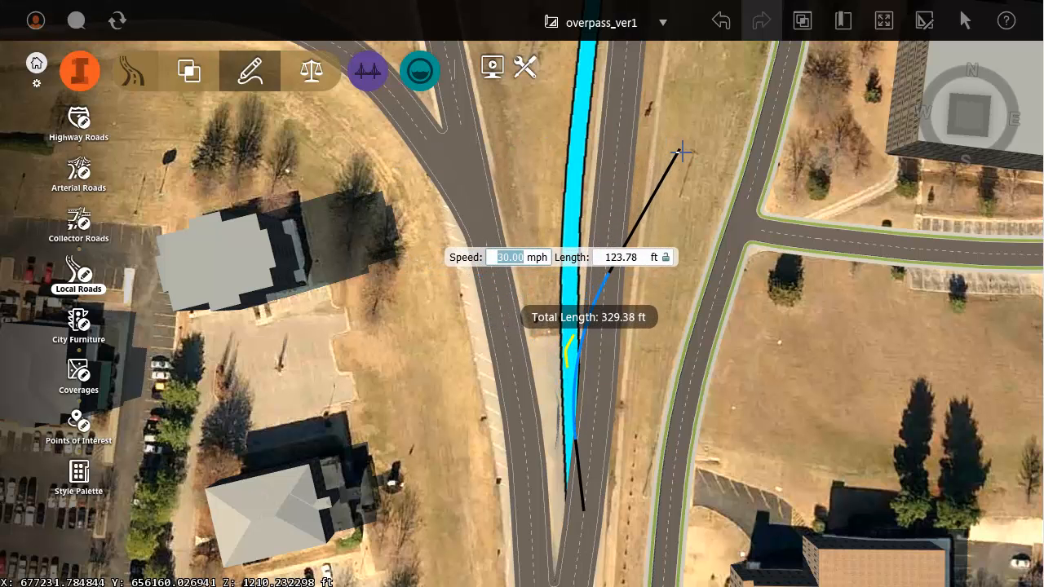
pyautogui.scroll(-2, 582, 148)
pyautogui.moveTo(582, 141); pyautogui.dragTo(547, 387, button='middle')
pyautogui.scroll(-1, 553, 360)
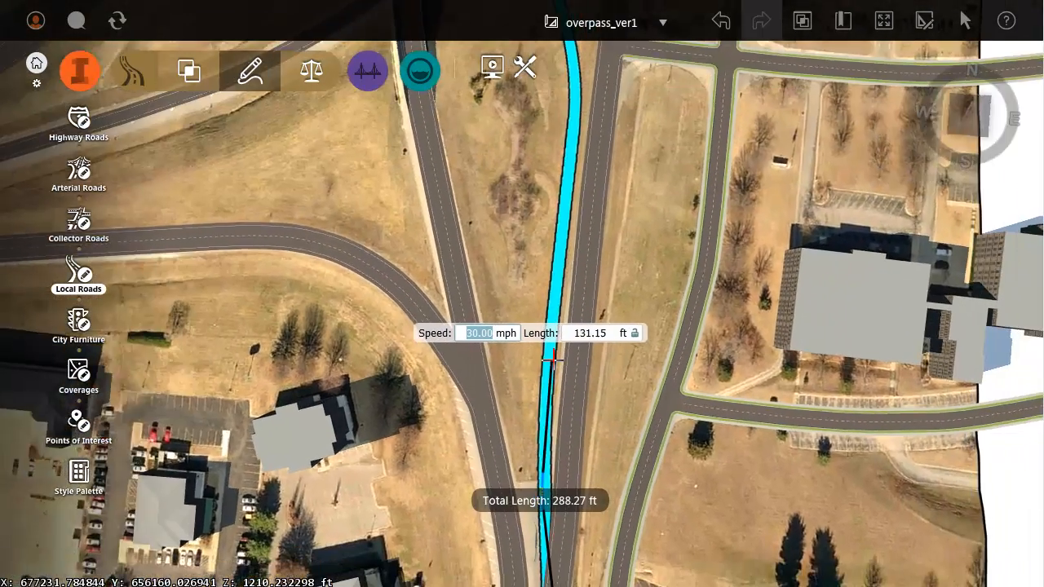
# Extend the road north past the plan's flyover curve and turn it southwest to form the large bend across the highways
pyautogui.scroll(-3, 553, 359)
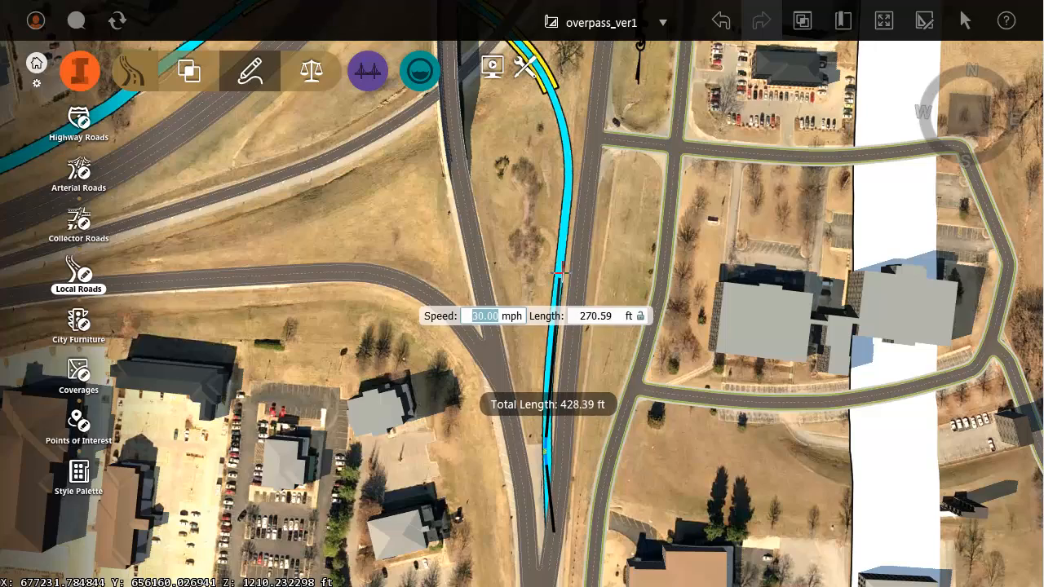
pyautogui.scroll(-1, 569, 167)
pyautogui.moveTo(567, 175); pyautogui.dragTo(558, 363, button='middle')
pyautogui.scroll(-1, 557, 363)
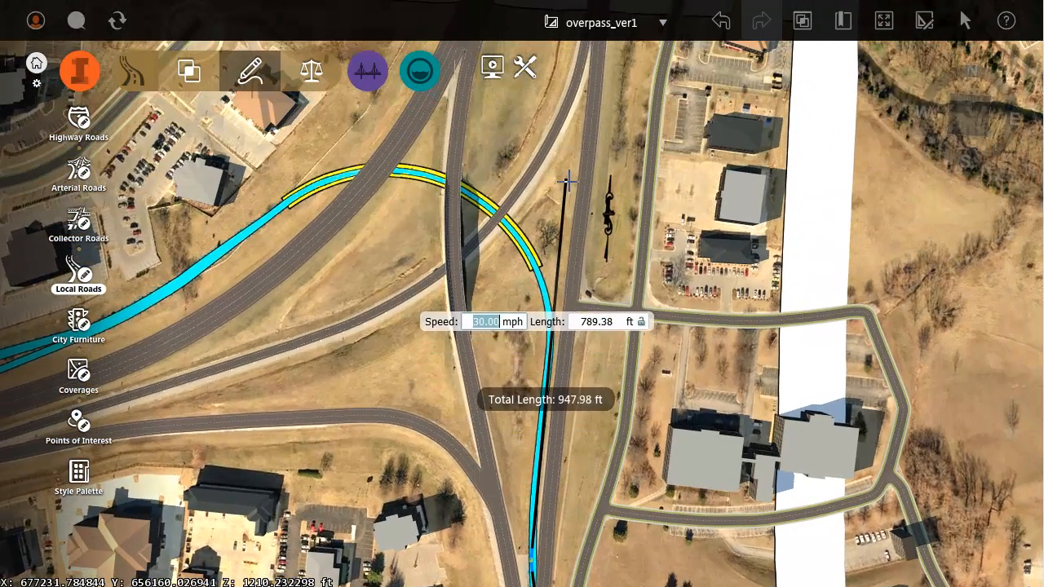
pyautogui.moveTo(563, 163); pyautogui.dragTo(568, 219, button='middle')
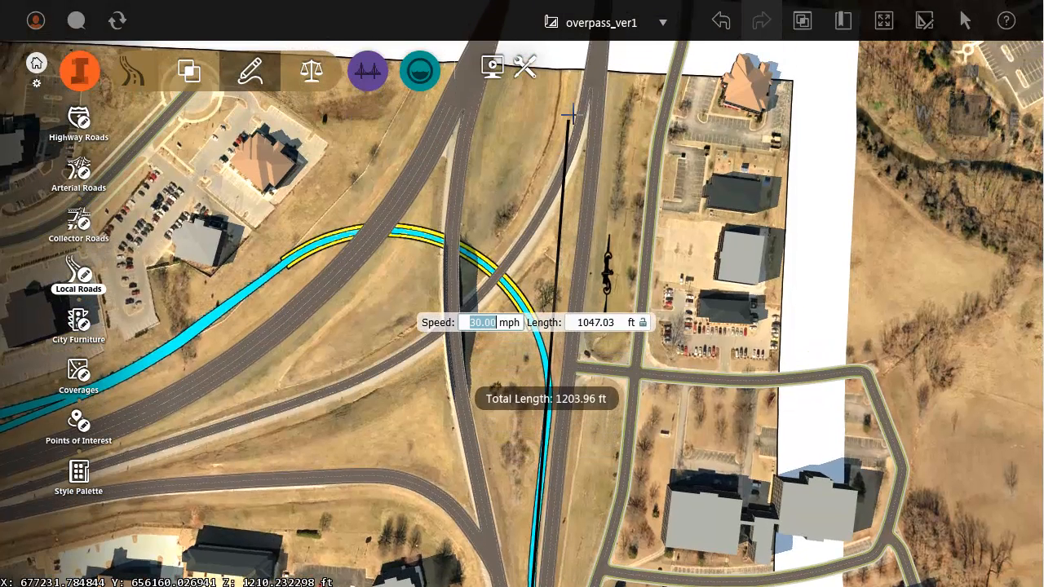
pyautogui.moveTo(573, 102); pyautogui.dragTo(581, 114, button='middle')
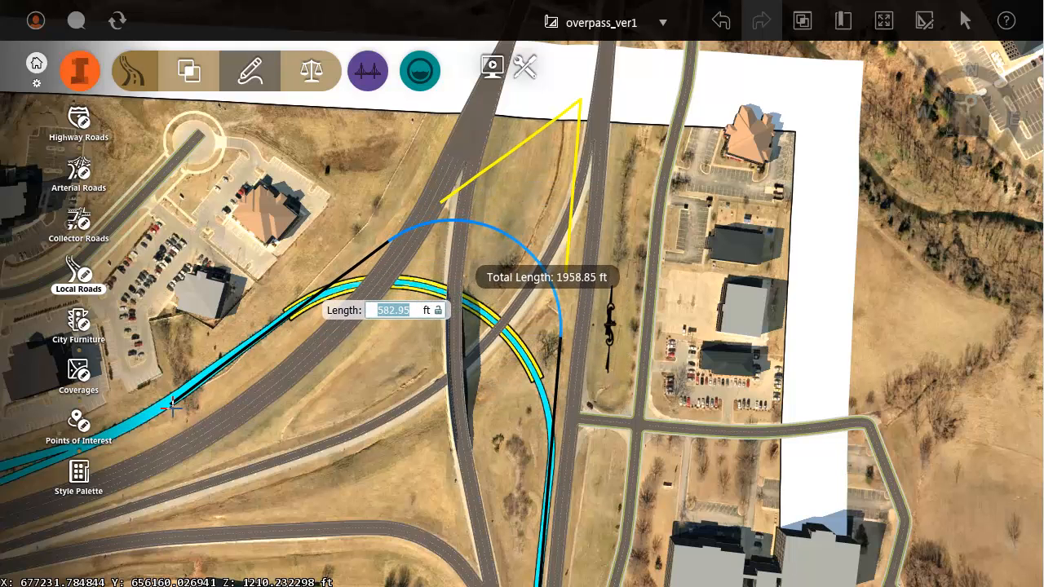
# Continue the road southwest along the cyan alignment, finish it on the Highway 71 lanes, and deselect it
pyautogui.moveTo(177, 418); pyautogui.dragTo(544, 347, button='middle')
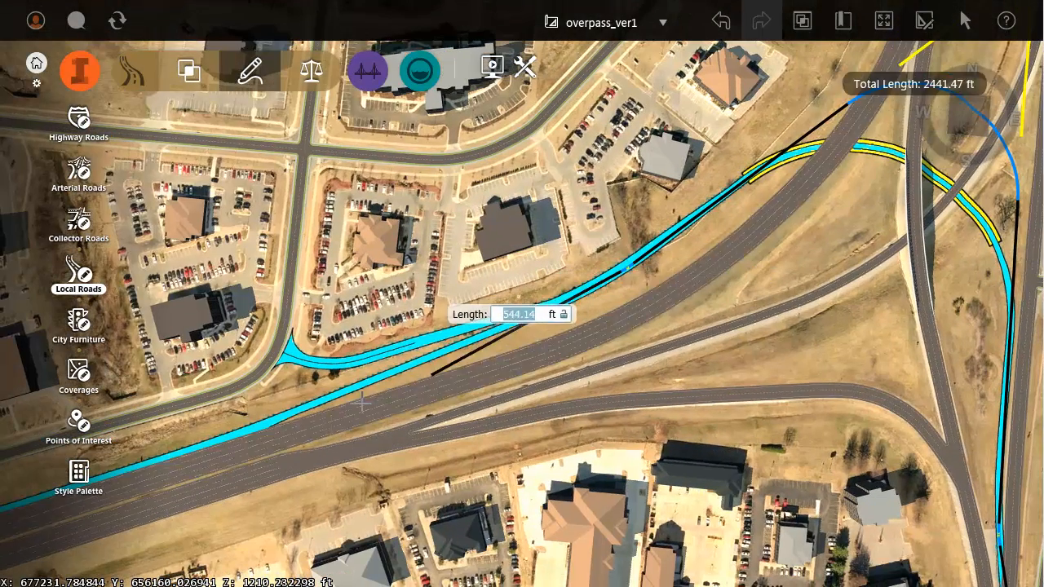
pyautogui.moveTo(269, 422); pyautogui.dragTo(347, 440, button='middle')
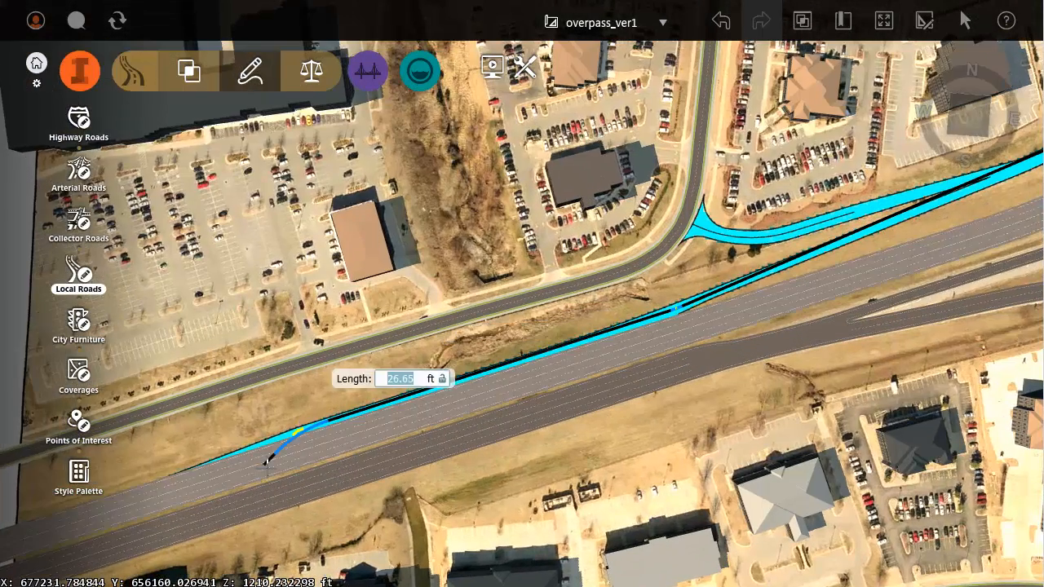
pyautogui.scroll(3, 299, 430)
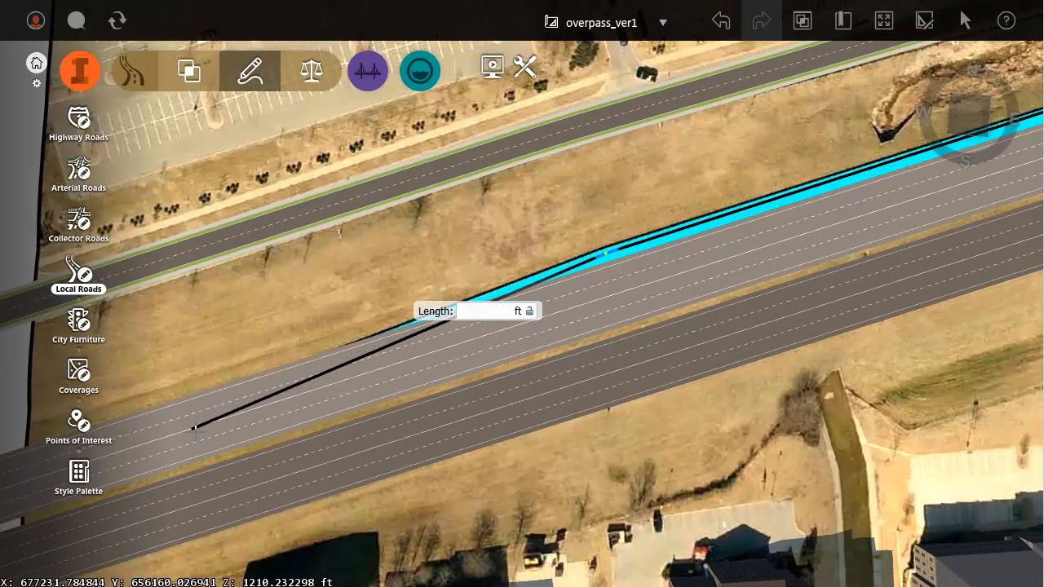
pyautogui.doubleClick(194, 428)
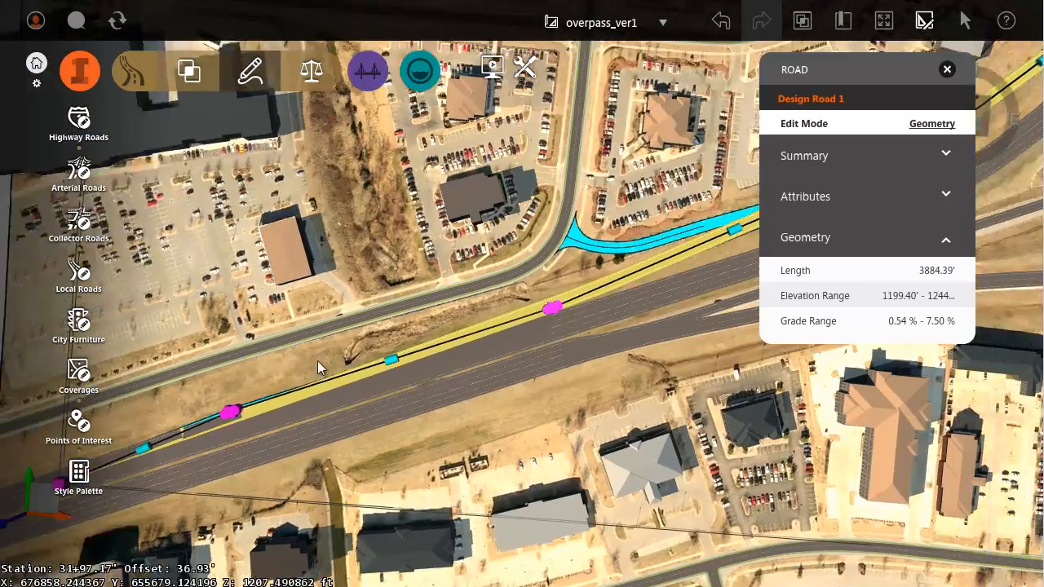
pyautogui.click(403, 332)
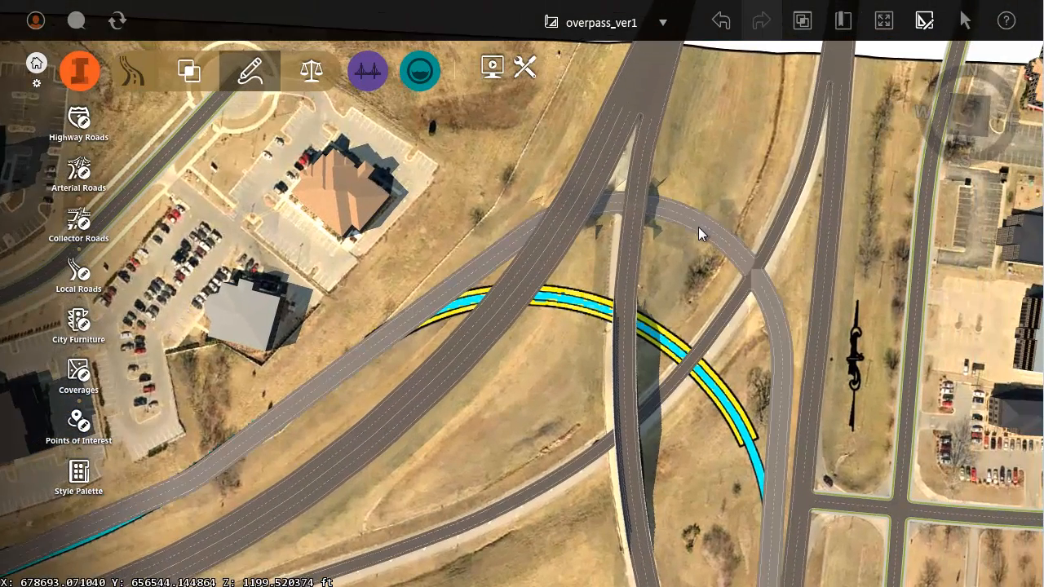
# Reshape the new road's large flyover curve to match the cyan plan alignment, setting its radius to 350 ft
pyautogui.click(698, 225)
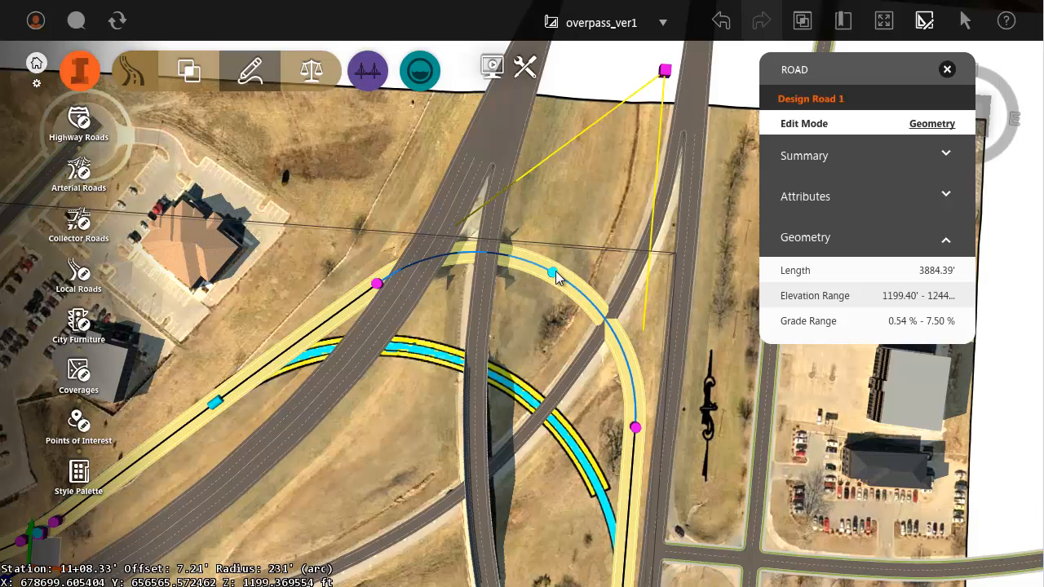
pyautogui.moveTo(555, 280); pyautogui.dragTo(499, 379)
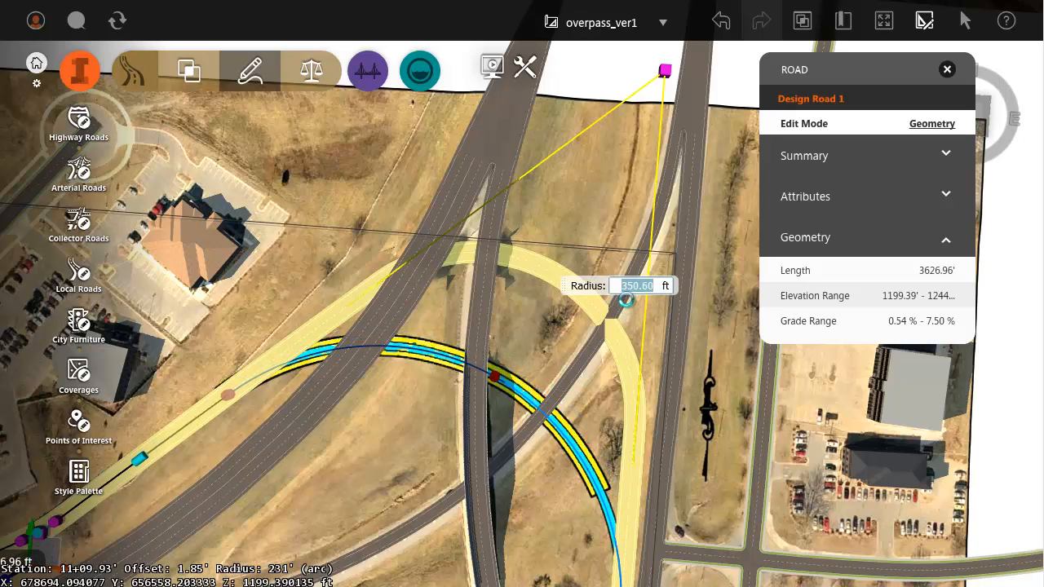
pyautogui.press('Return')
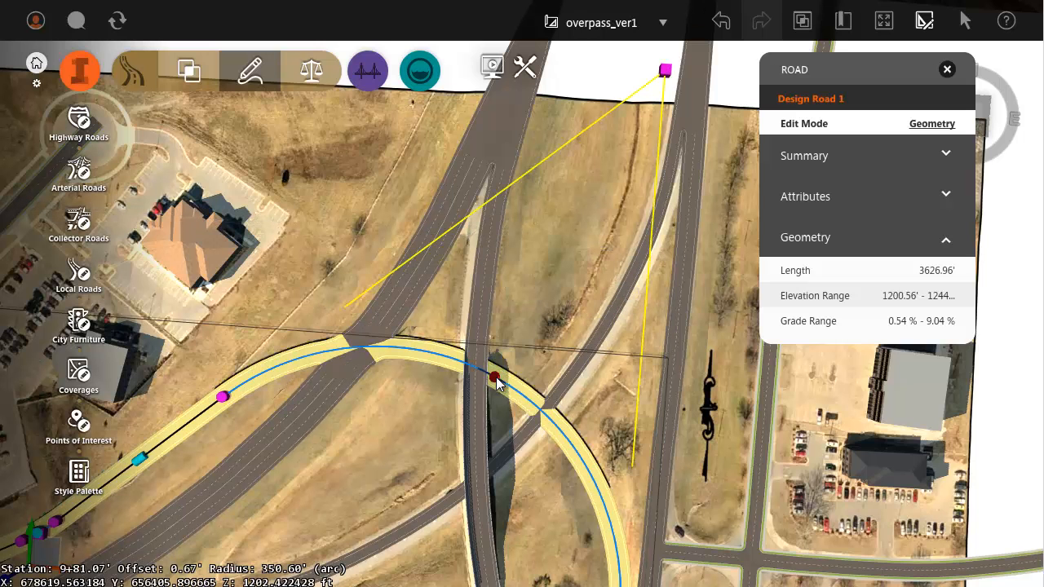
pyautogui.moveTo(516, 379)
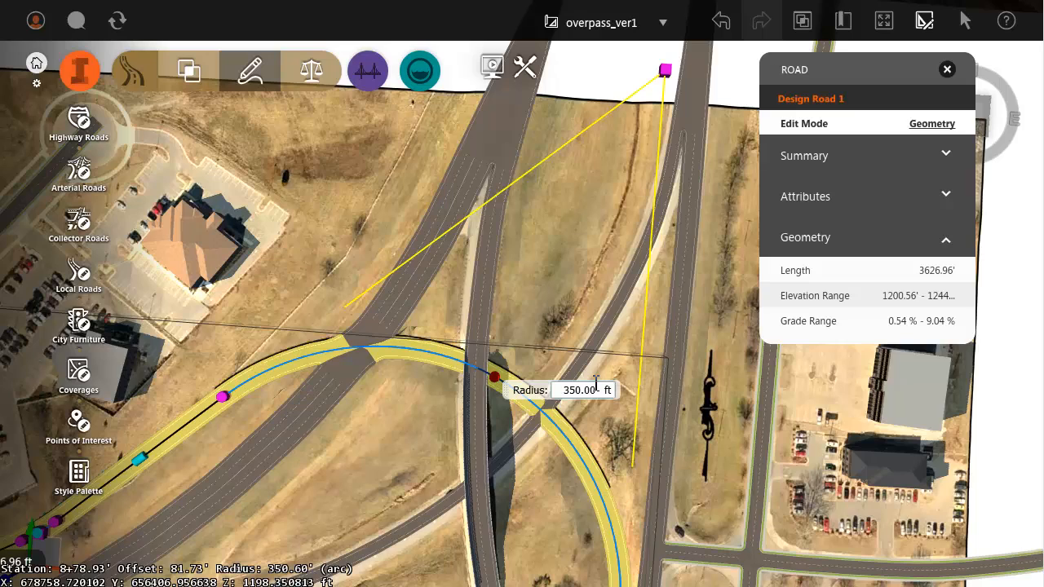
pyautogui.press('Return')
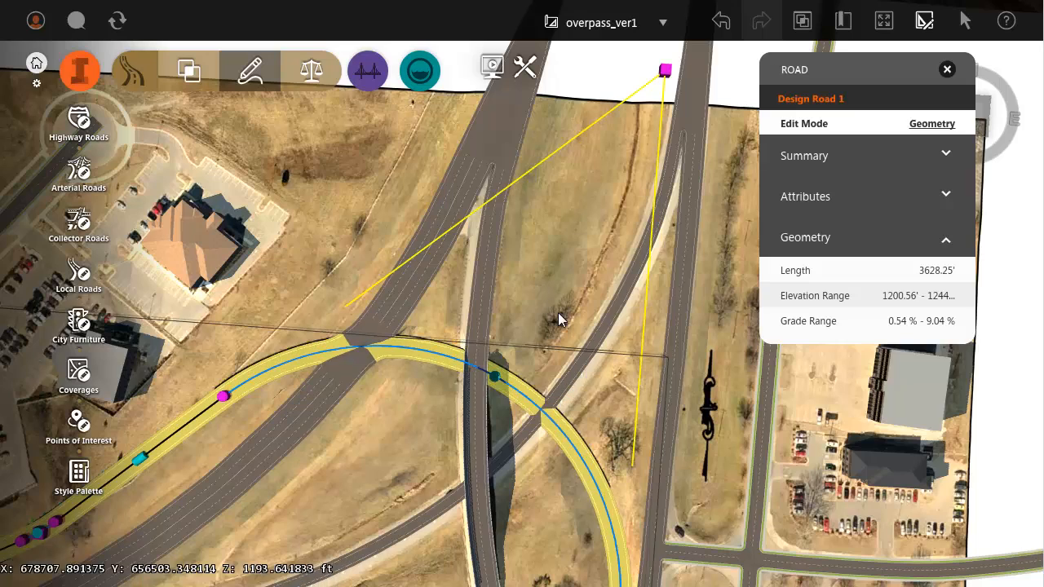
# Shift the small bend southwest of the flyover and lengthen its curve to a radius of about 1024 ft
pyautogui.scroll(-3, 544, 286)
pyautogui.moveTo(406, 388); pyautogui.dragTo(569, 277)
pyautogui.scroll(5, 297, 388)
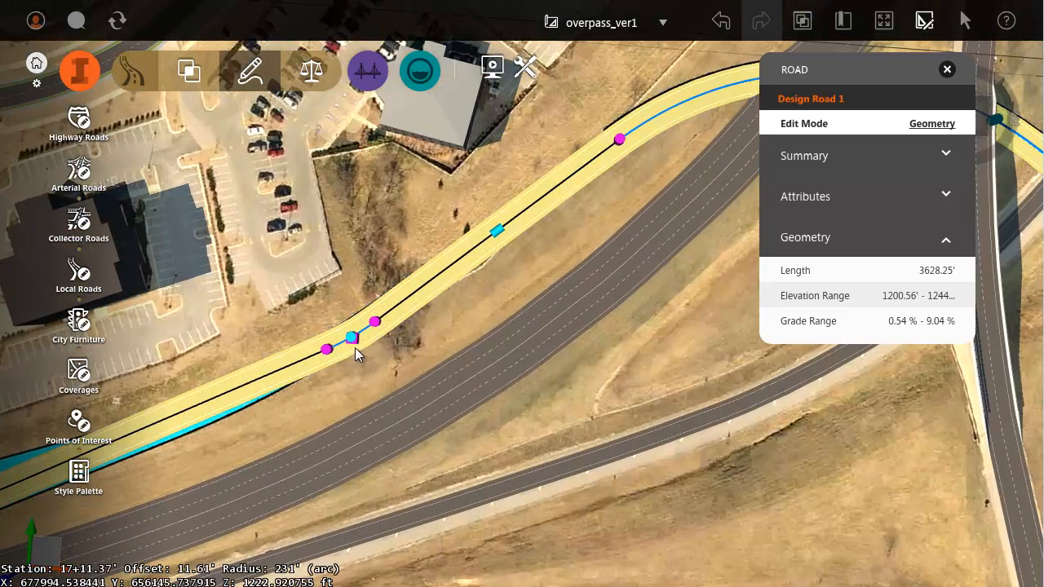
pyautogui.moveTo(355, 349); pyautogui.dragTo(354, 345)
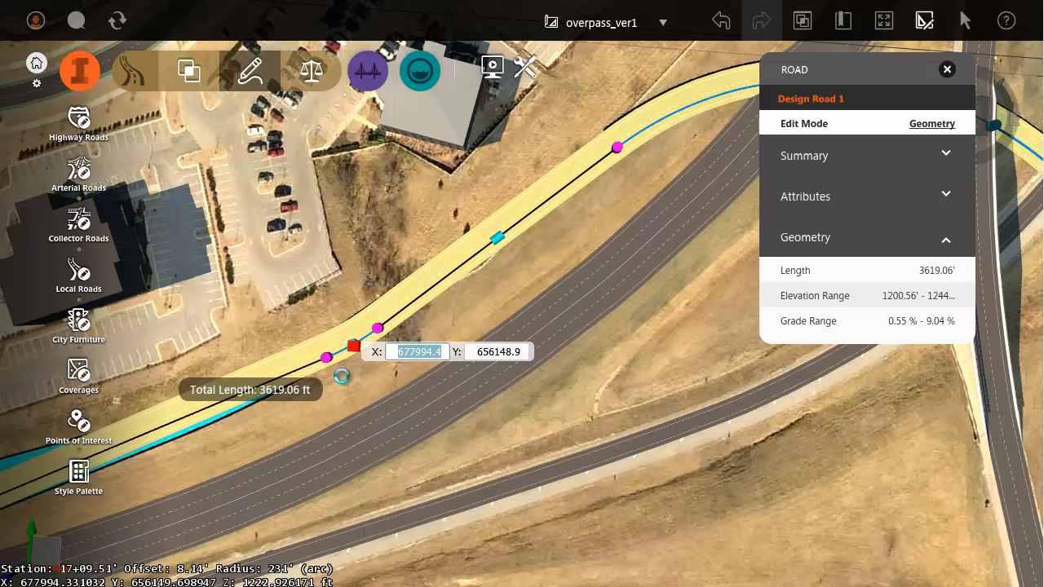
pyautogui.moveTo(326, 358); pyautogui.dragTo(252, 419)
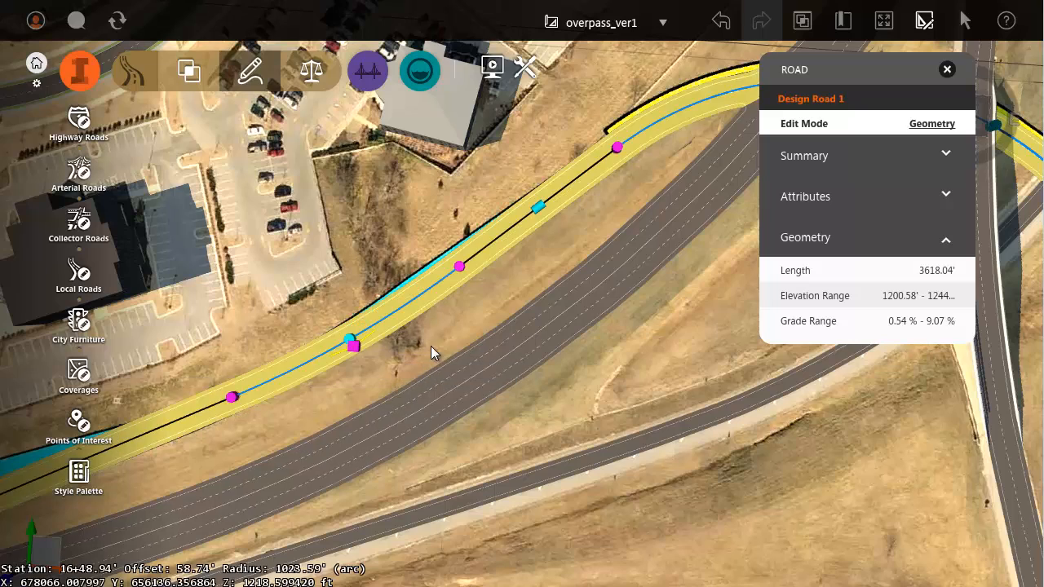
pyautogui.click(447, 326)
pyautogui.moveTo(757, 288); pyautogui.dragTo(409, 393)
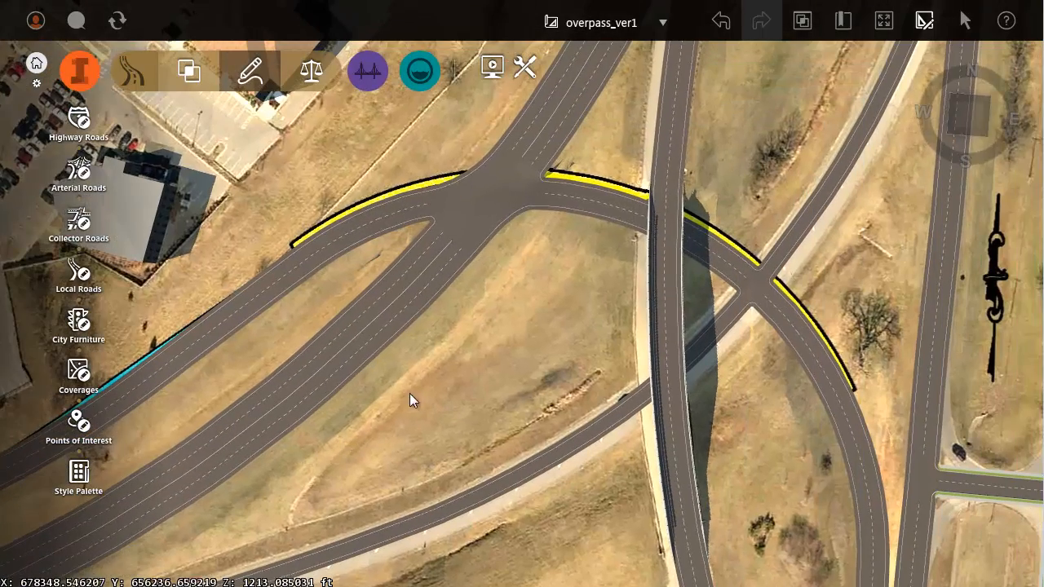
# Tighten the radius of the road's large flyover curve to about 345 ft and deselect the road
pyautogui.click(580, 198)
pyautogui.moveTo(689, 243); pyautogui.dragTo(695, 238)
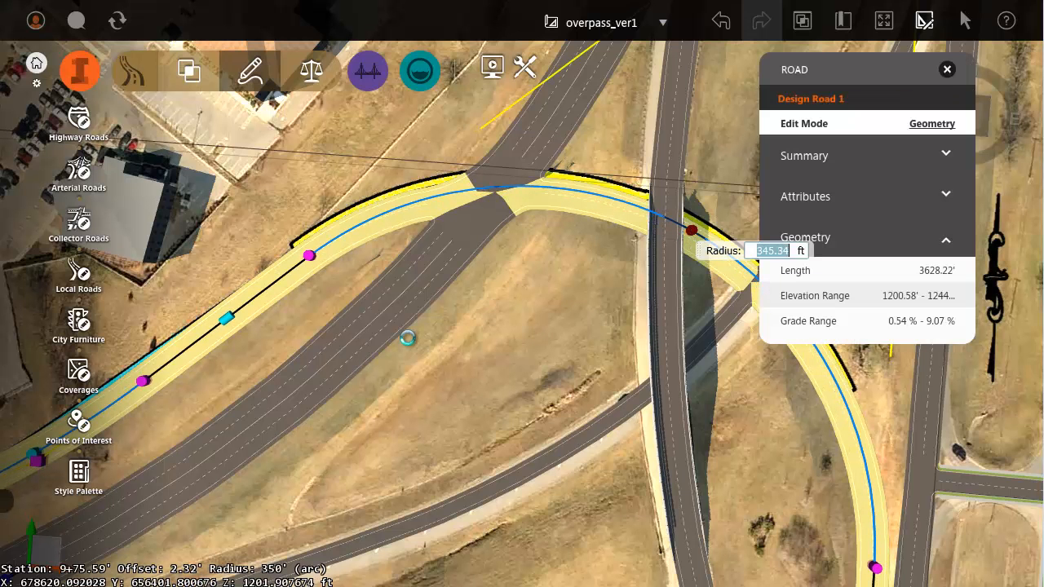
pyautogui.scroll(-1, 392, 351)
pyautogui.moveTo(446, 370); pyautogui.dragTo(335, 277)
pyautogui.press('Escape')
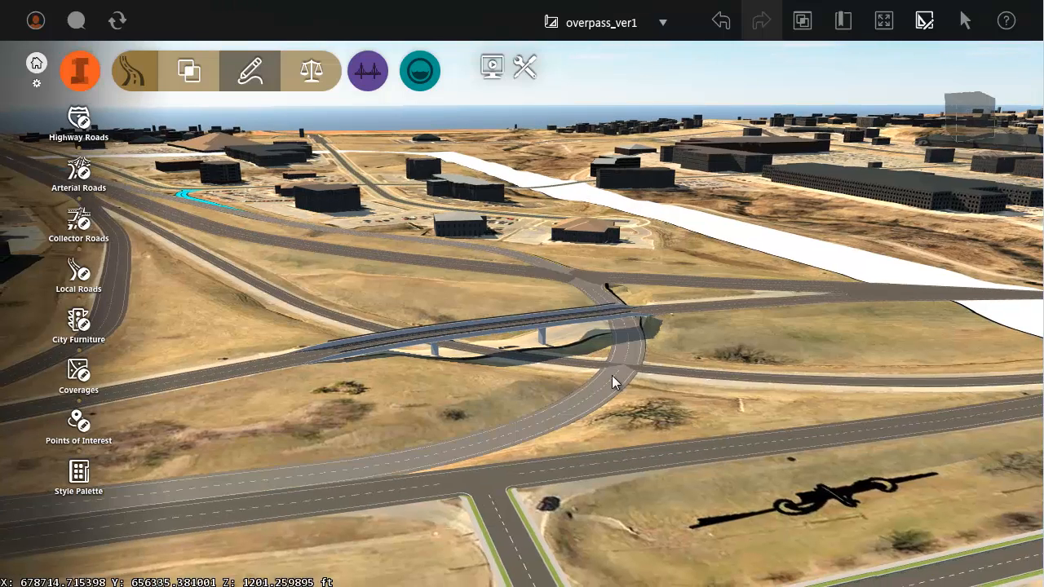
# Raise the new road's profile at the flyover curve so it passes above the existing bridge and highway lanes
pyautogui.scroll(3, 614, 381)
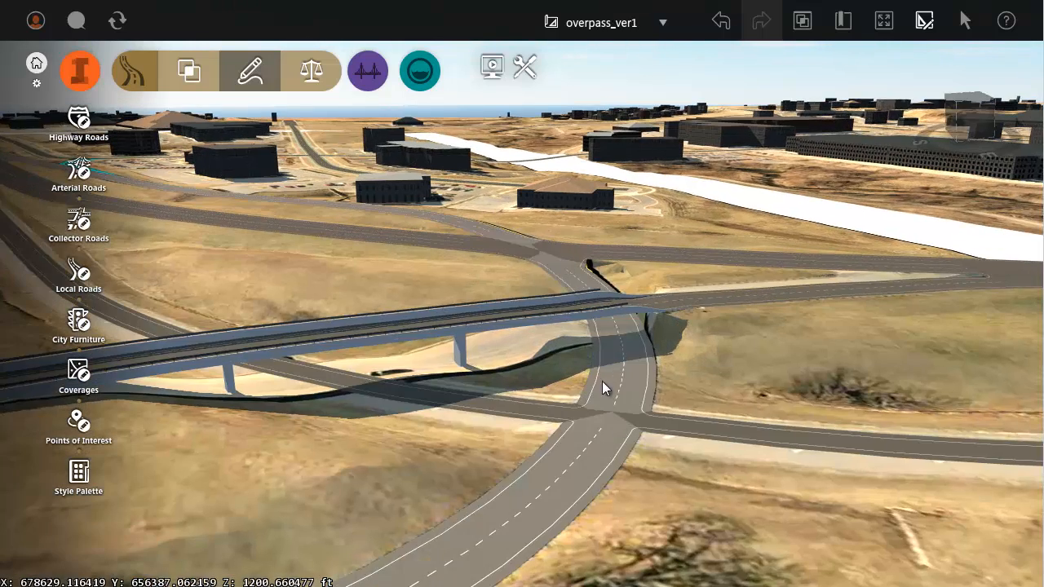
pyautogui.scroll(-3, 601, 381)
pyautogui.moveTo(581, 476); pyautogui.dragTo(521, 453)
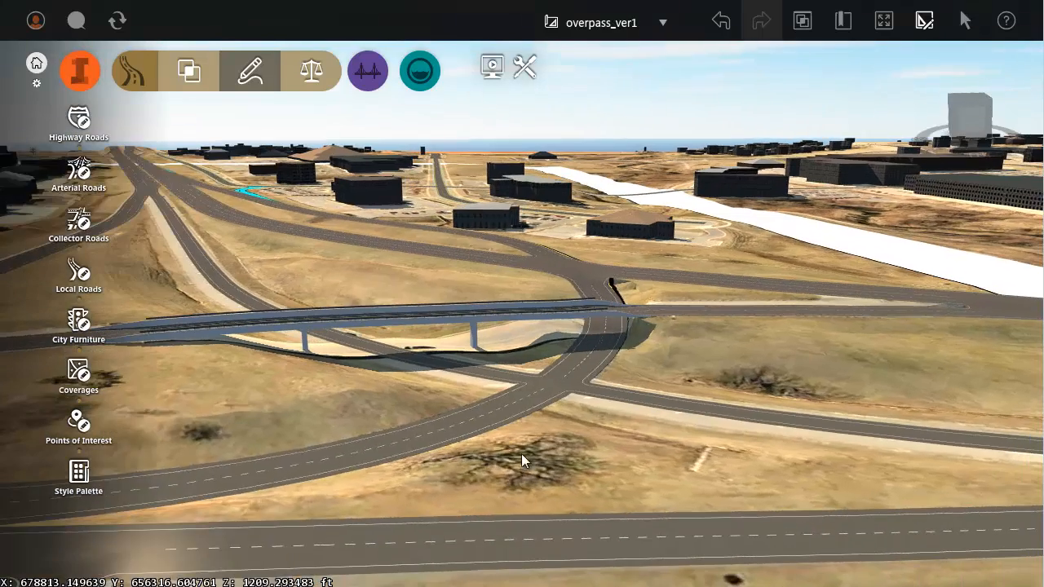
pyautogui.click(479, 416)
pyautogui.moveTo(582, 390); pyautogui.dragTo(520, 398)
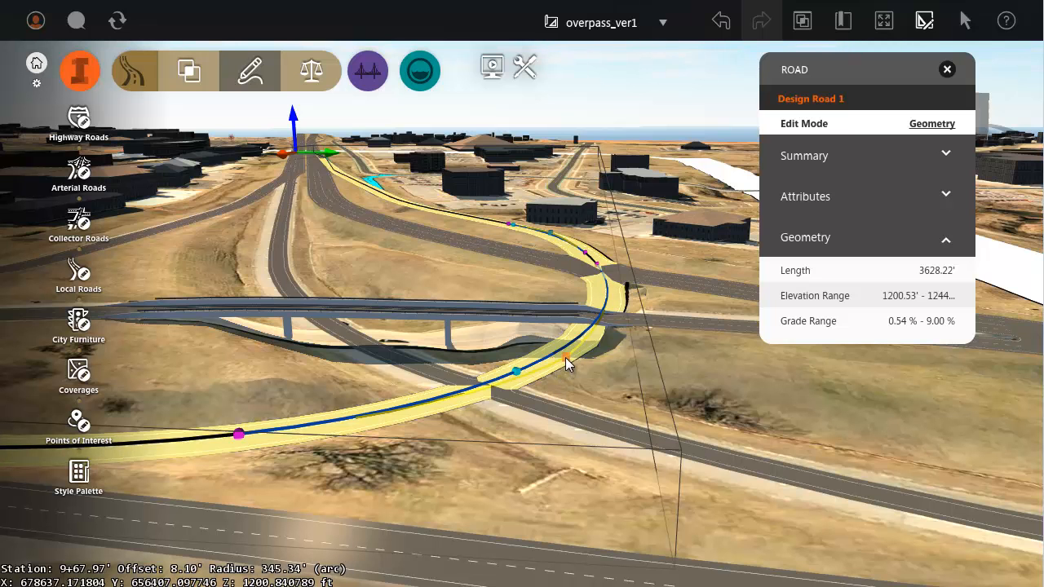
pyautogui.moveTo(566, 357); pyautogui.dragTo(560, 286)
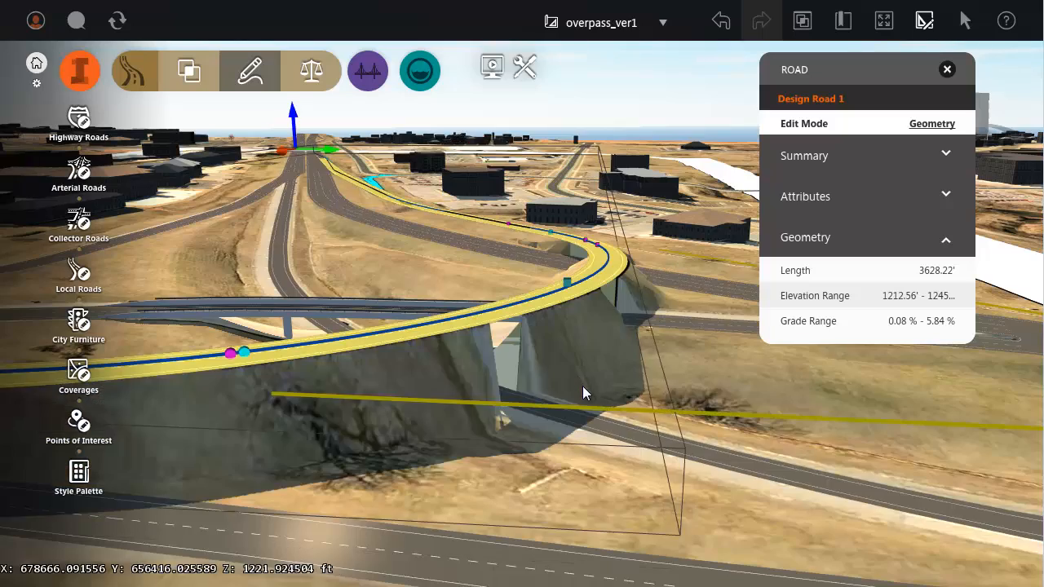
# Add a PVI on the flyover's approach before the curve, at about station 6+43
pyautogui.moveTo(623, 406); pyautogui.dragTo(485, 380, button='middle')
pyautogui.rightClick(481, 380)
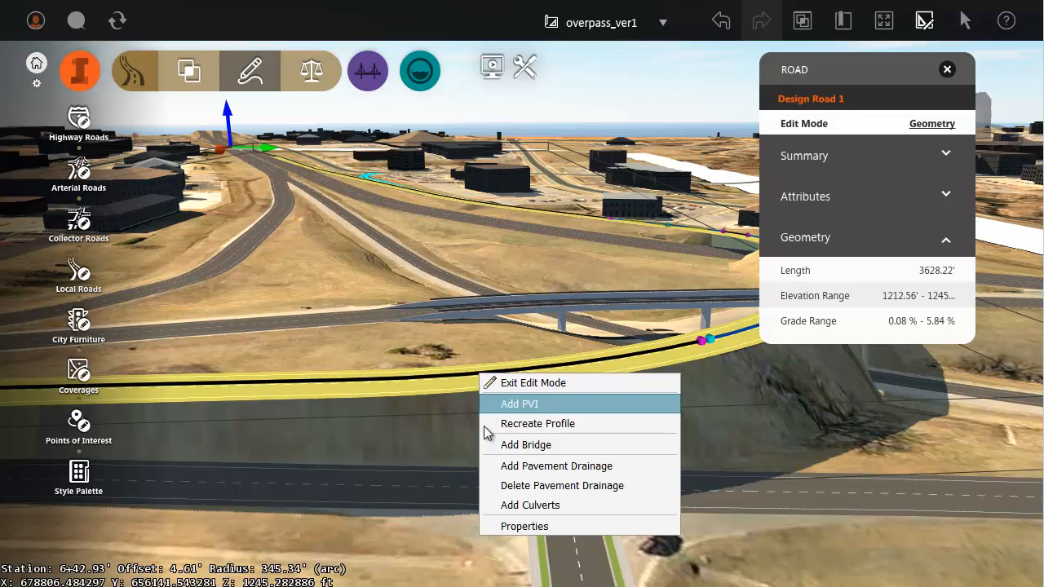
pyautogui.click(486, 404)
pyautogui.click(480, 374)
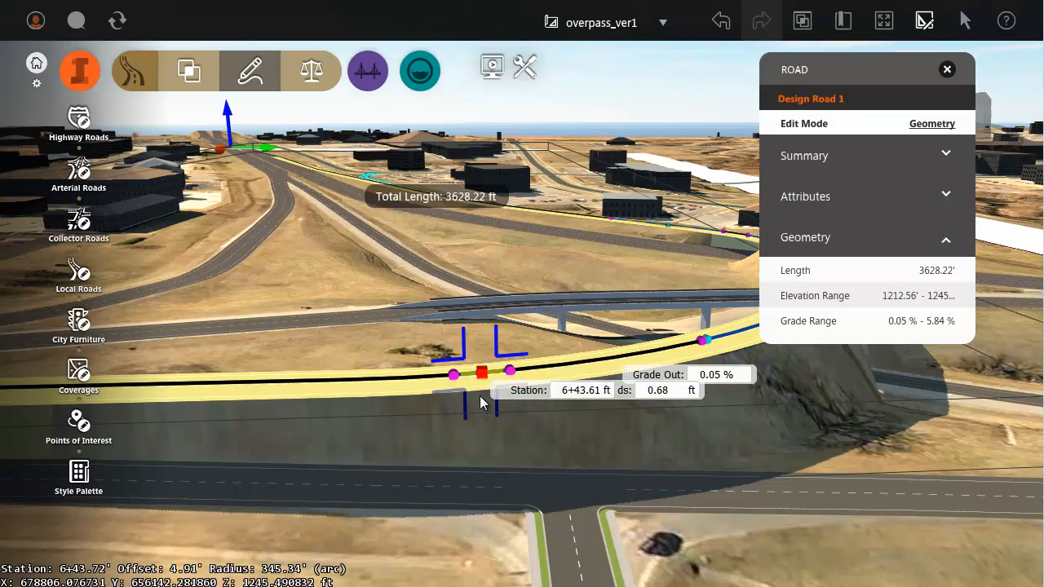
# Lower the approach PVI toward the ground, to an elevation of about 1216 ft, and deselect the road
pyautogui.click(483, 376)
pyautogui.scroll(5, 484, 383)
pyautogui.moveTo(499, 422); pyautogui.dragTo(432, 481)
pyautogui.click(465, 473)
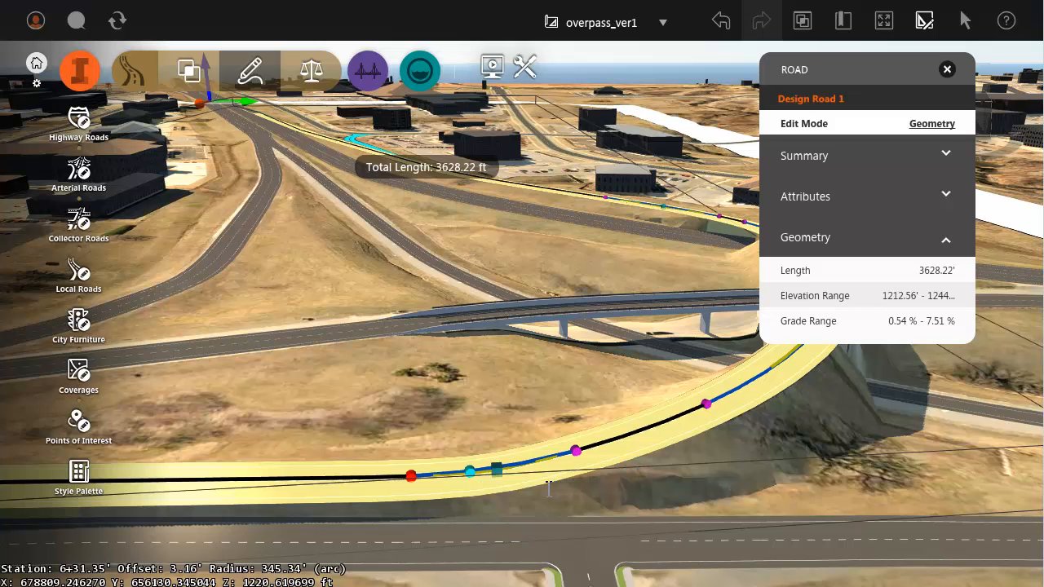
pyautogui.click(497, 475)
pyautogui.moveTo(497, 475); pyautogui.dragTo(497, 482)
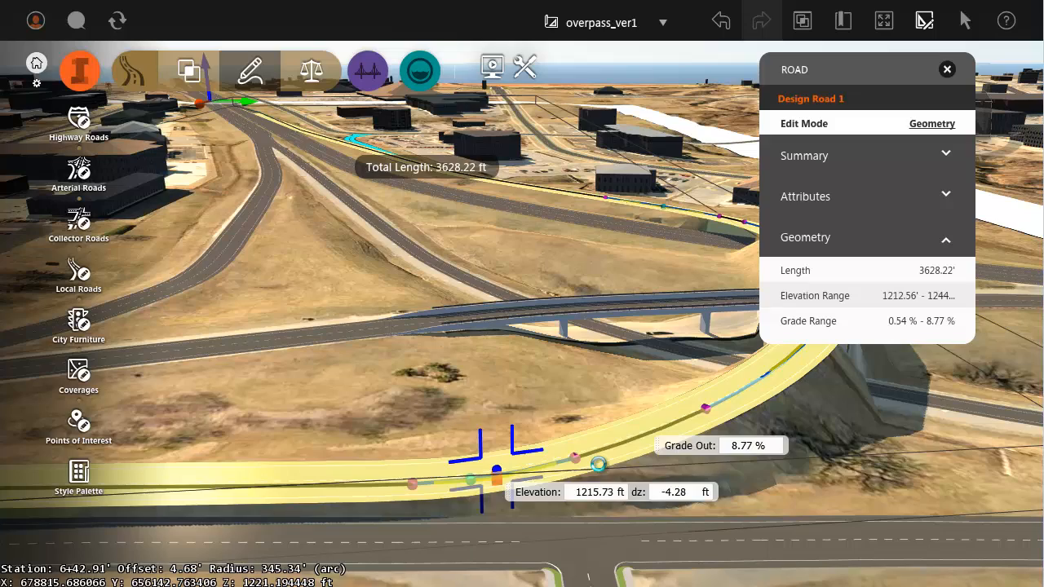
pyautogui.click(600, 457)
pyautogui.click(632, 384)
# Shorten the vertical curve at the flyover's crest and shift its PVI back toward the approach
pyautogui.moveTo(632, 383); pyautogui.dragTo(338, 364, button='middle')
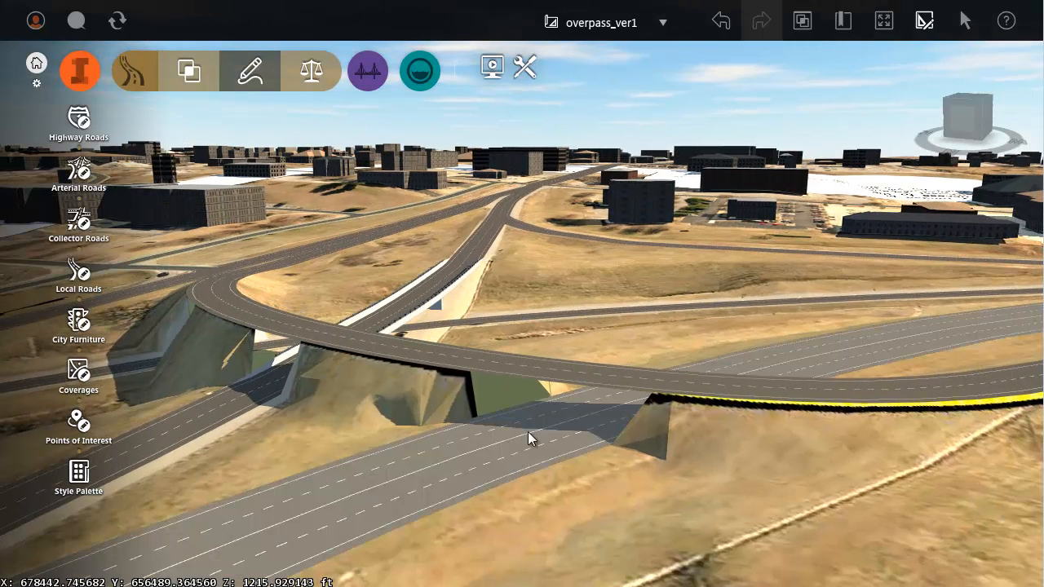
pyautogui.click(493, 371)
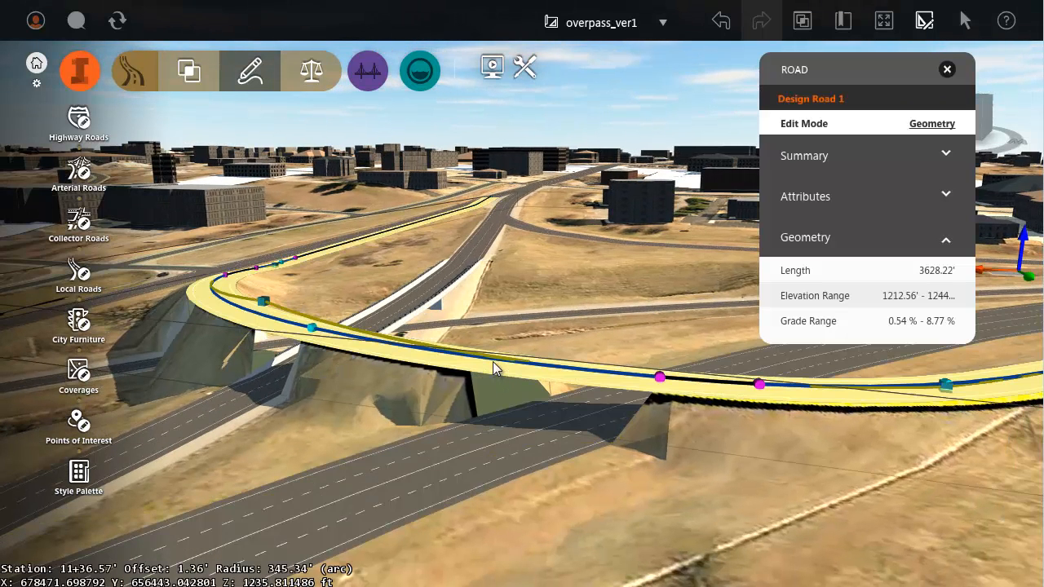
pyautogui.moveTo(658, 377); pyautogui.dragTo(387, 362)
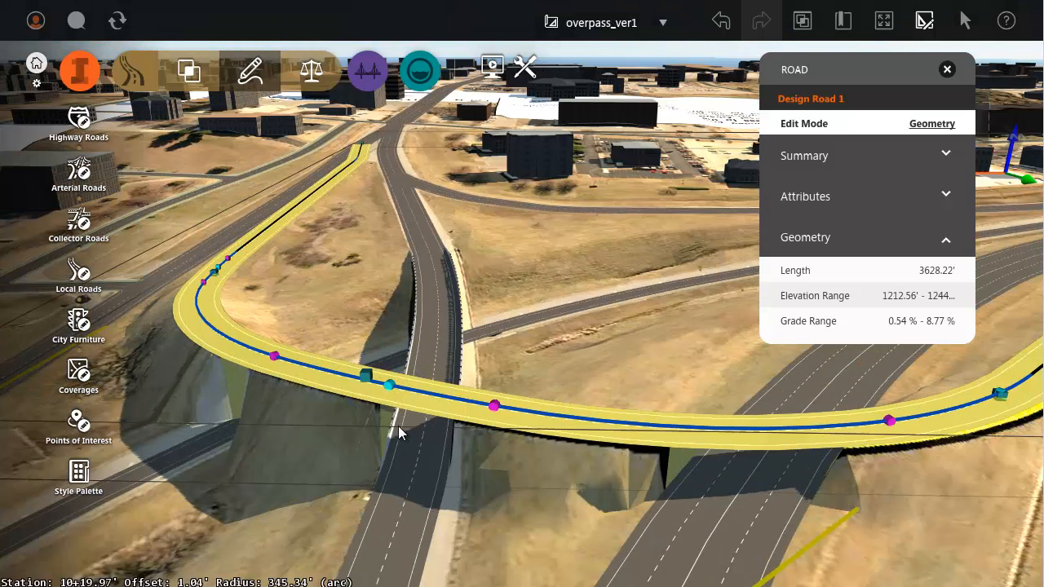
pyautogui.moveTo(362, 380); pyautogui.dragTo(326, 370)
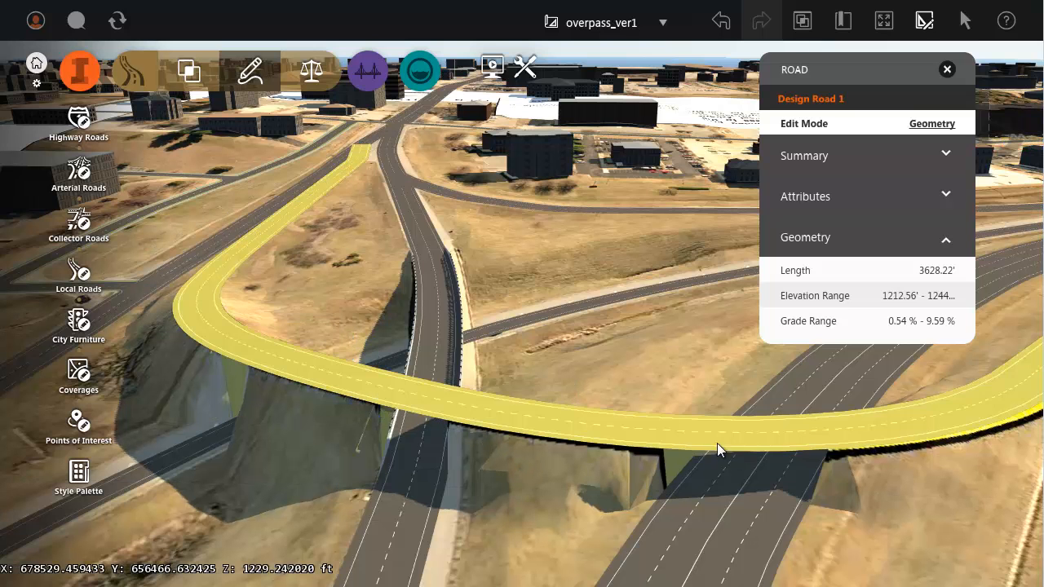
# Add a second crest PVI near station 11+69, above the highway lanes, with a vertical curve about 89 ft long
pyautogui.rightClick(734, 431)
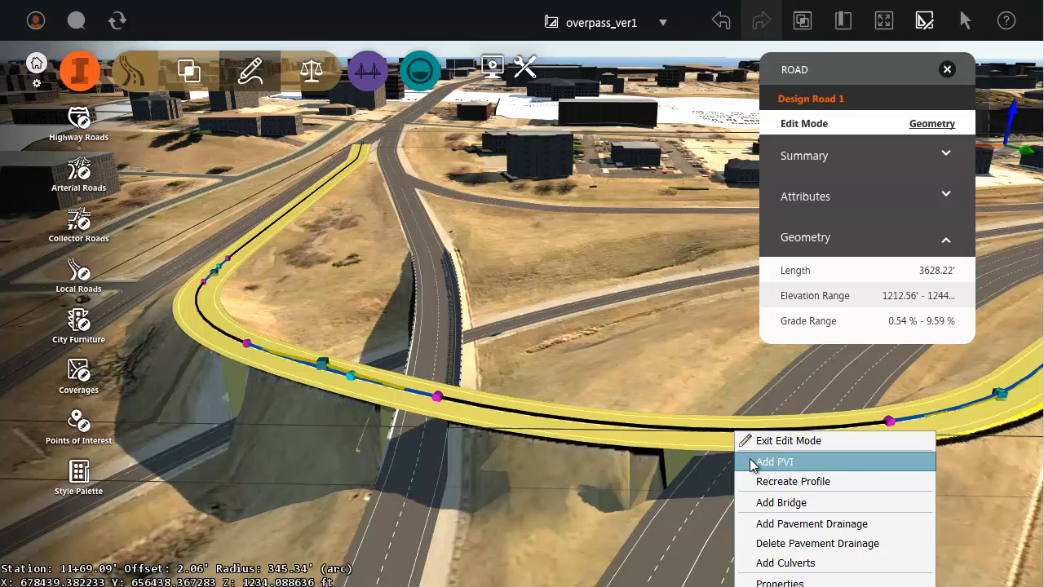
pyautogui.click(773, 461)
pyautogui.moveTo(736, 424); pyautogui.dragTo(650, 413)
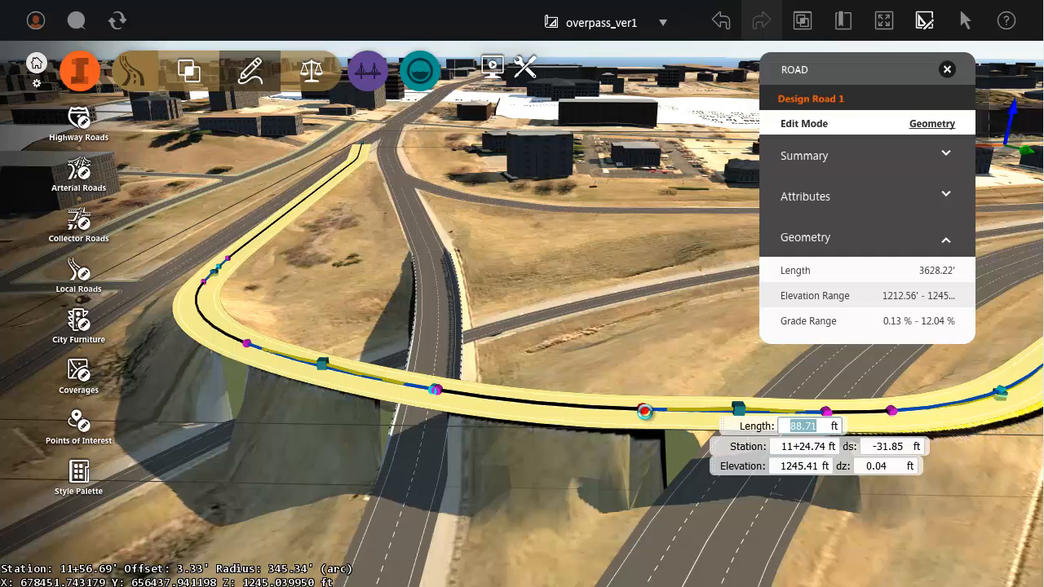
pyautogui.moveTo(644, 412); pyautogui.dragTo(644, 412)
pyautogui.click(738, 411)
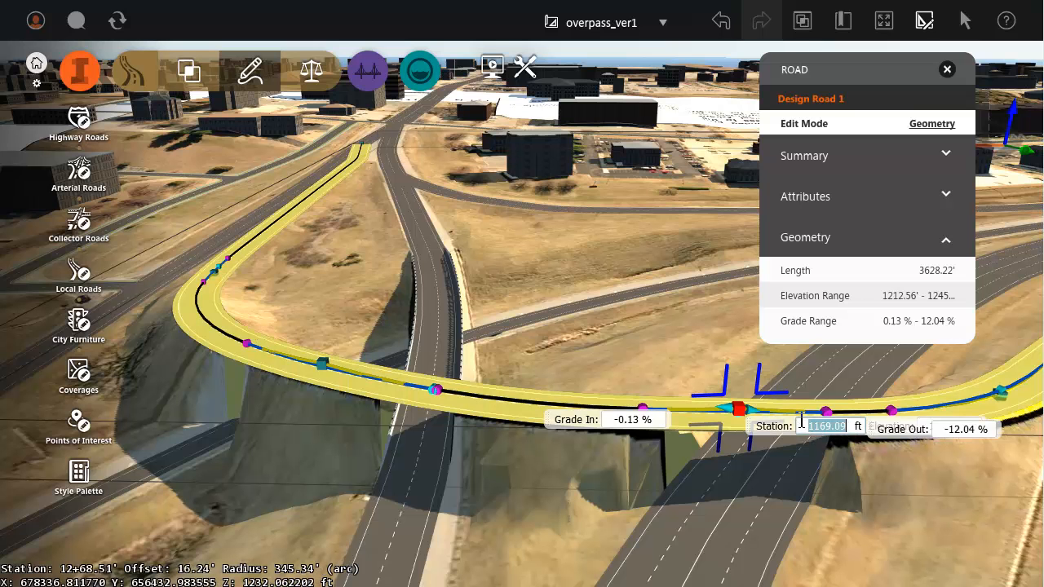
pyautogui.click(644, 412)
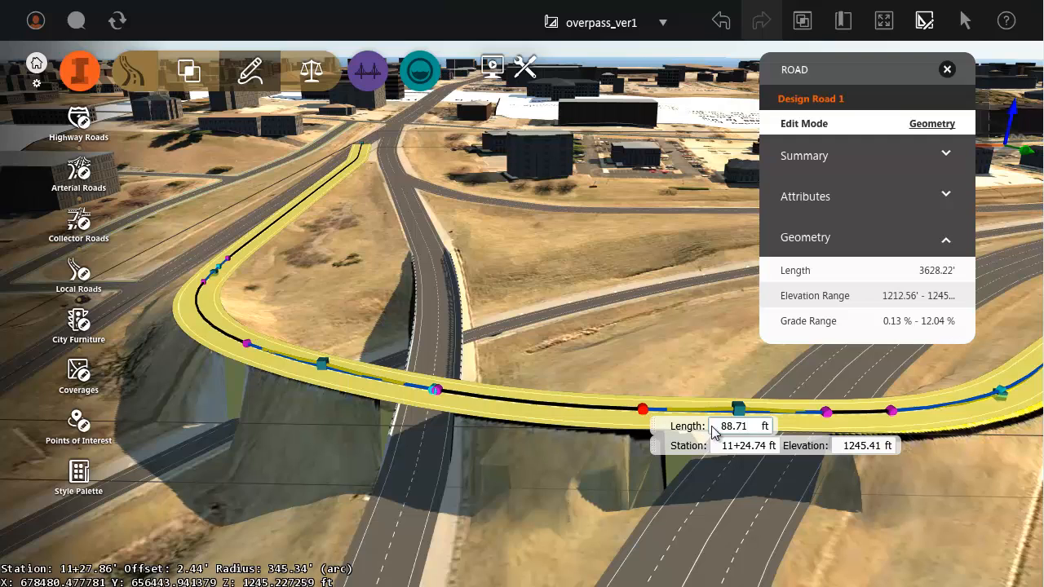
# Move the PVI on the flyover's descending side along the road to about station 13+72
pyautogui.moveTo(876, 487); pyautogui.dragTo(698, 461, button='middle')
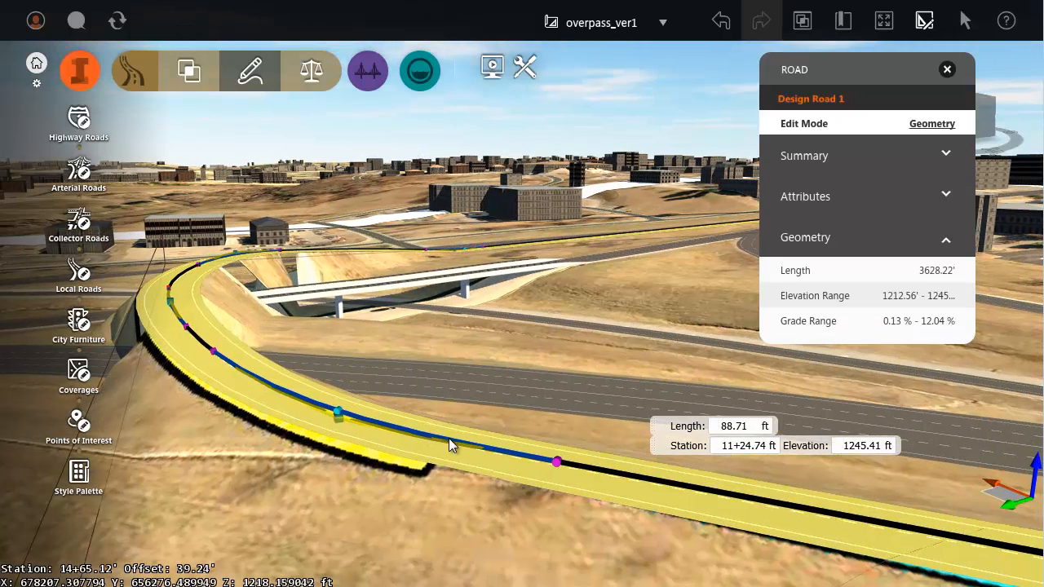
pyautogui.moveTo(342, 425); pyautogui.dragTo(410, 424)
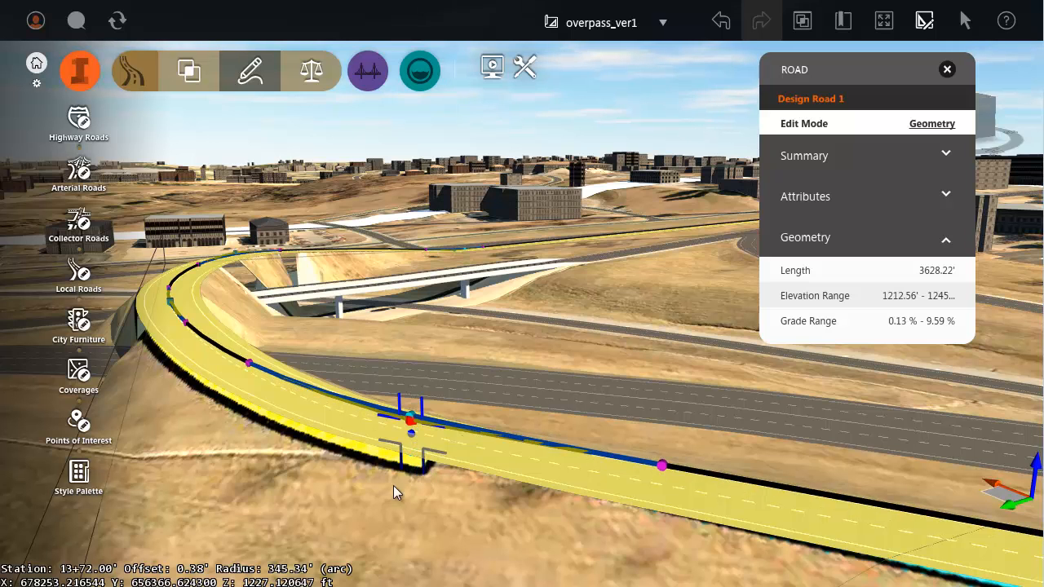
pyautogui.moveTo(355, 495); pyautogui.dragTo(385, 500)
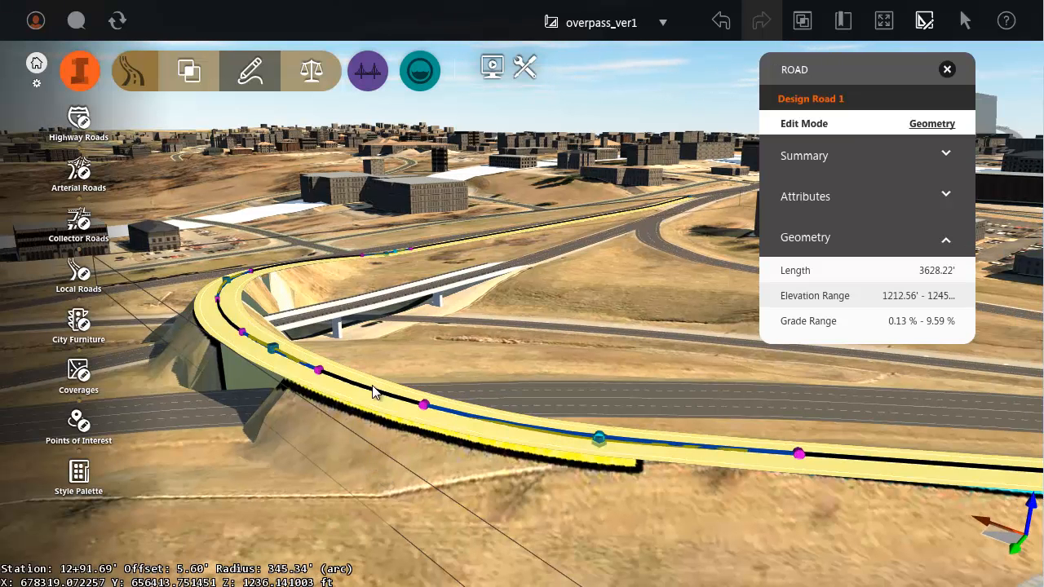
# In the road's profile view, move the second crest PVI to station 11+50.84 at elevation 1247.55 ft, and close the view
pyautogui.click(313, 76)
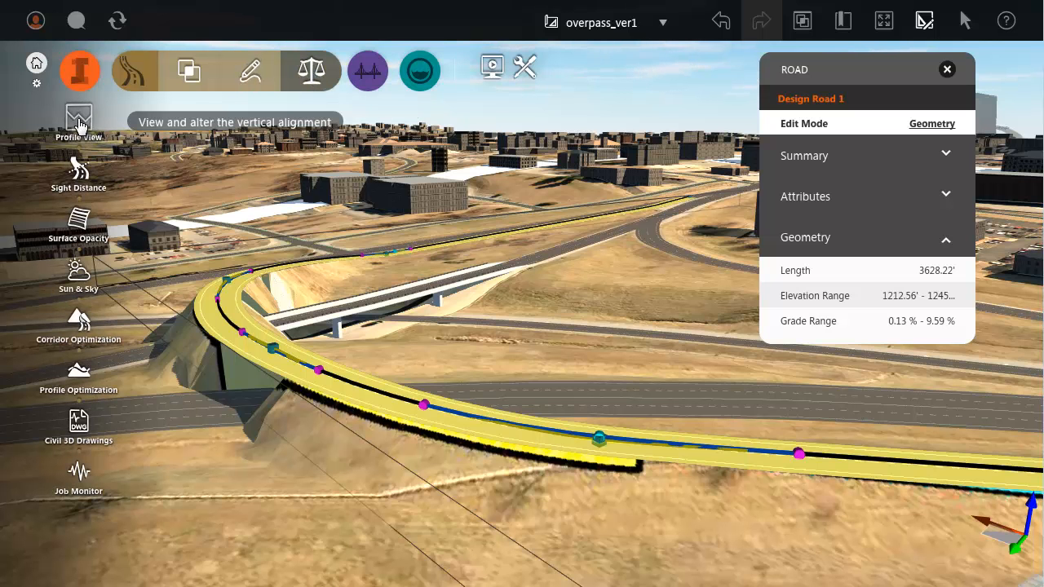
pyautogui.click(79, 123)
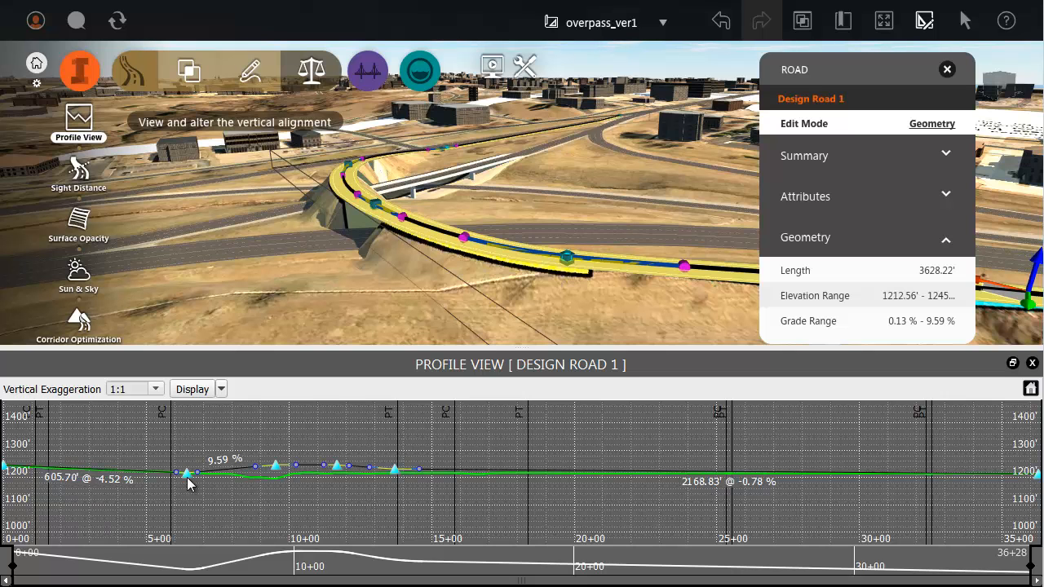
pyautogui.scroll(3, 187, 483)
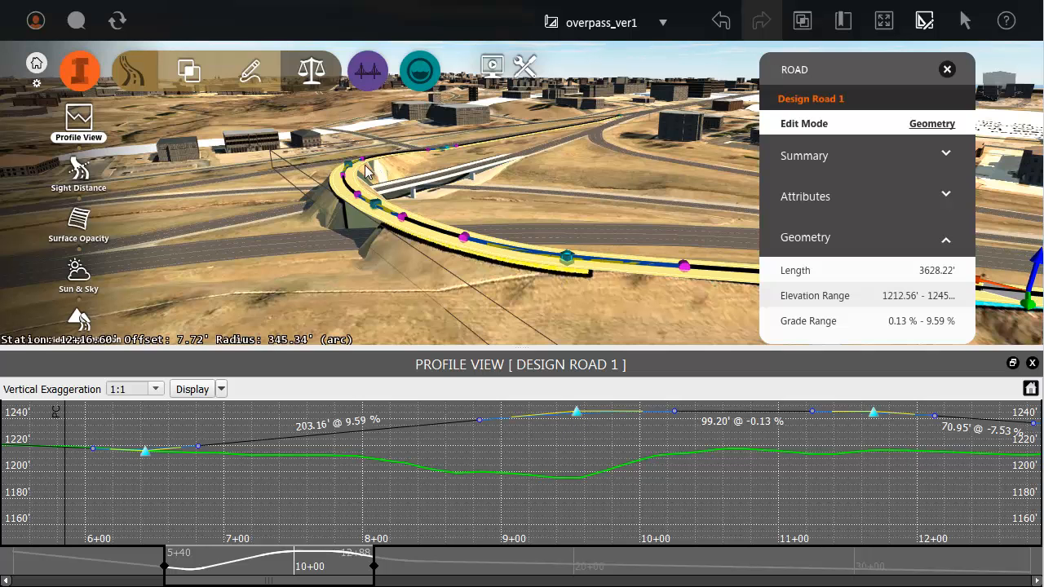
pyautogui.rightClick(581, 411)
pyautogui.click(556, 445)
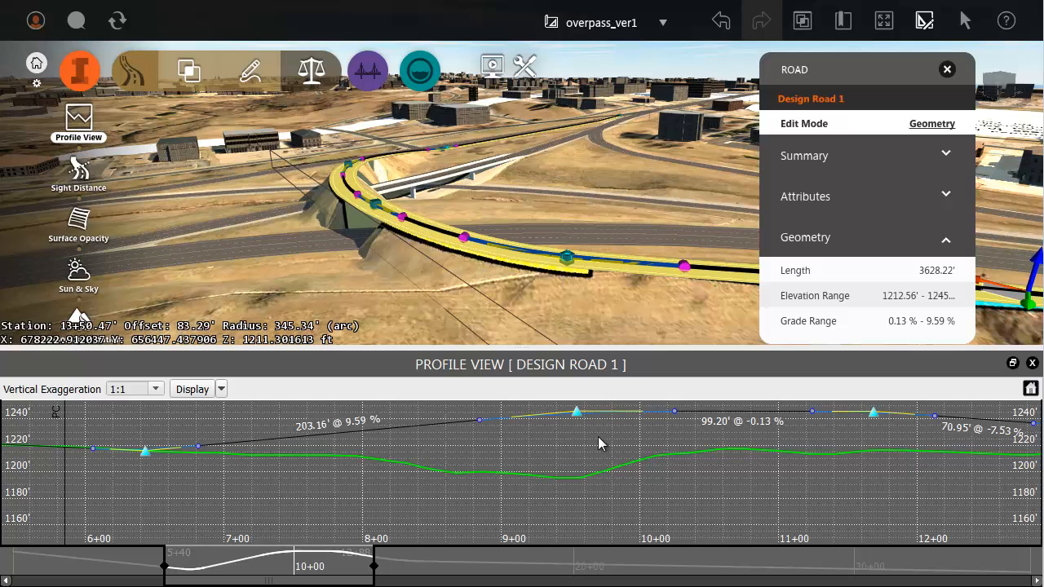
pyautogui.moveTo(706, 457); pyautogui.dragTo(432, 486)
pyautogui.moveTo(624, 453); pyautogui.dragTo(599, 448)
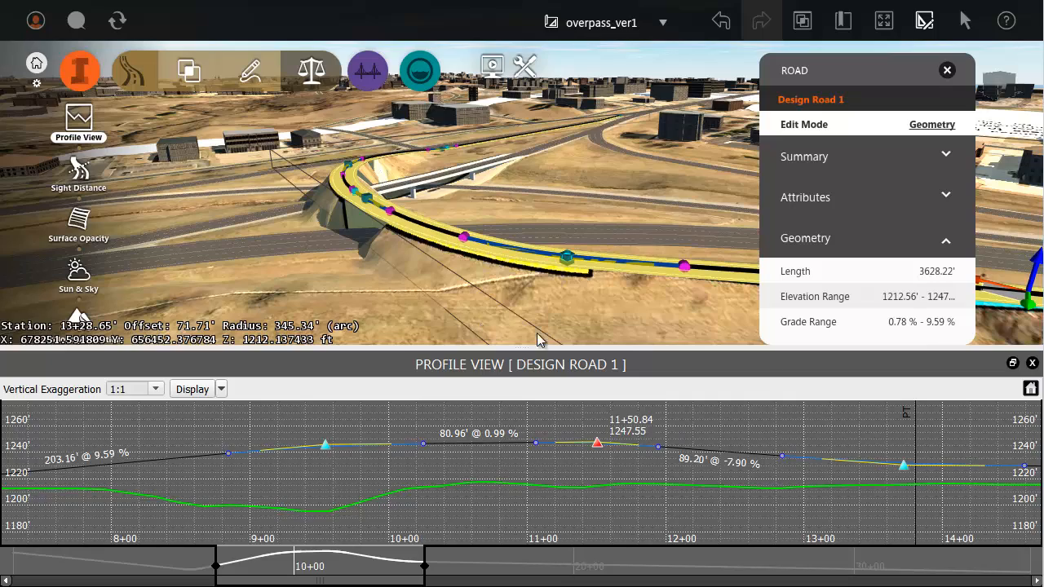
pyautogui.click(1032, 364)
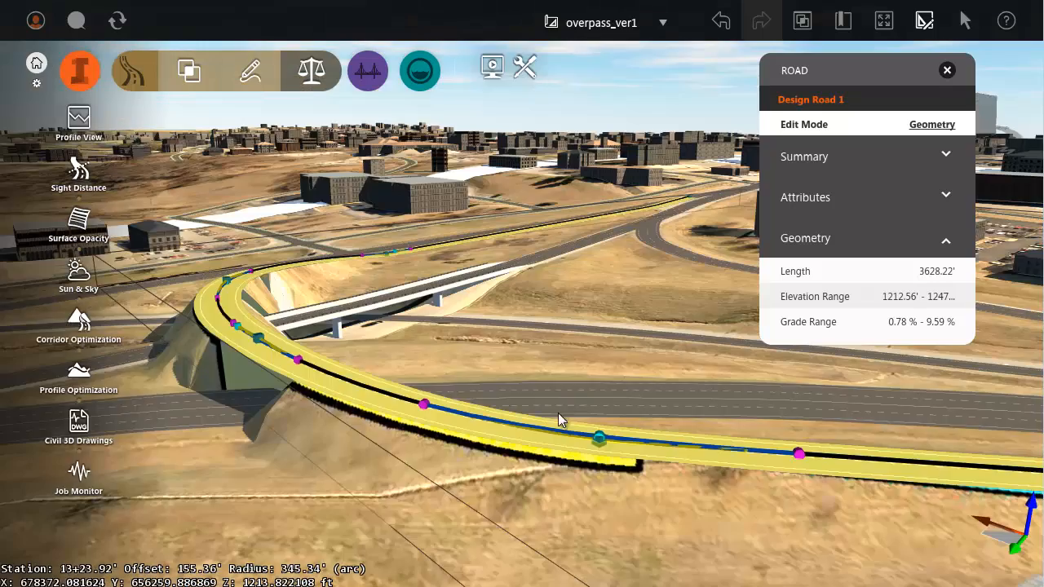
# Add a bridge about 697 ft long to the flyover road, from station 6+99.55 to 13+96.12, and close its properties
pyautogui.scroll(5, 427, 500)
pyautogui.moveTo(428, 501); pyautogui.dragTo(309, 494, button='middle')
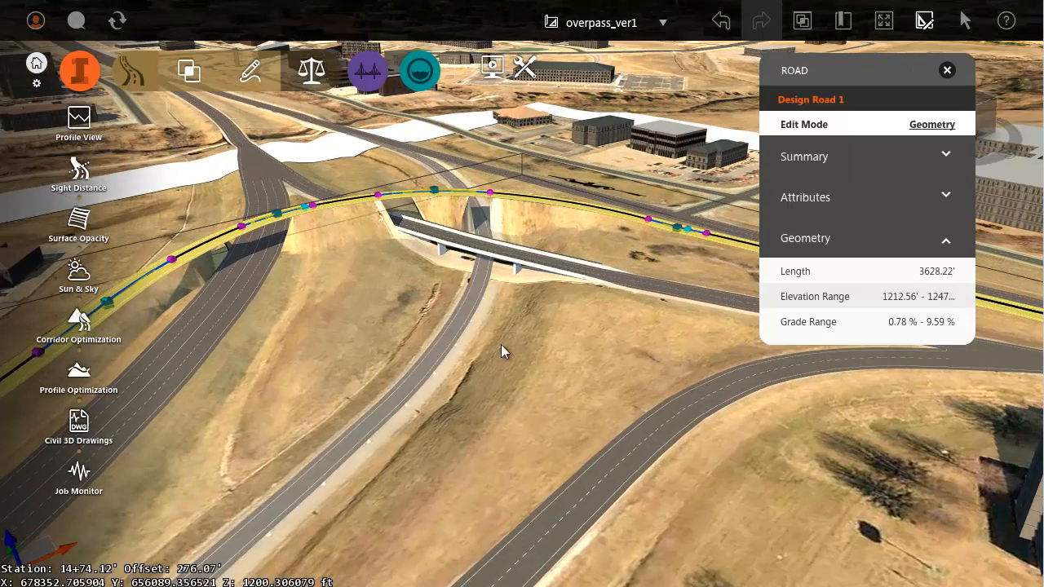
pyautogui.moveTo(382, 290); pyautogui.dragTo(541, 371, button='middle')
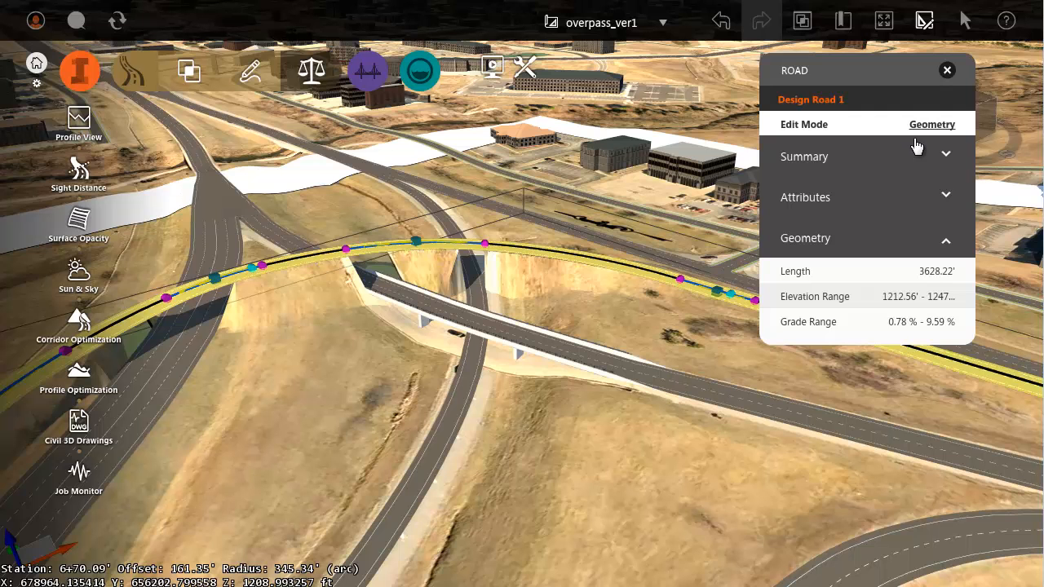
pyautogui.rightClick(638, 276)
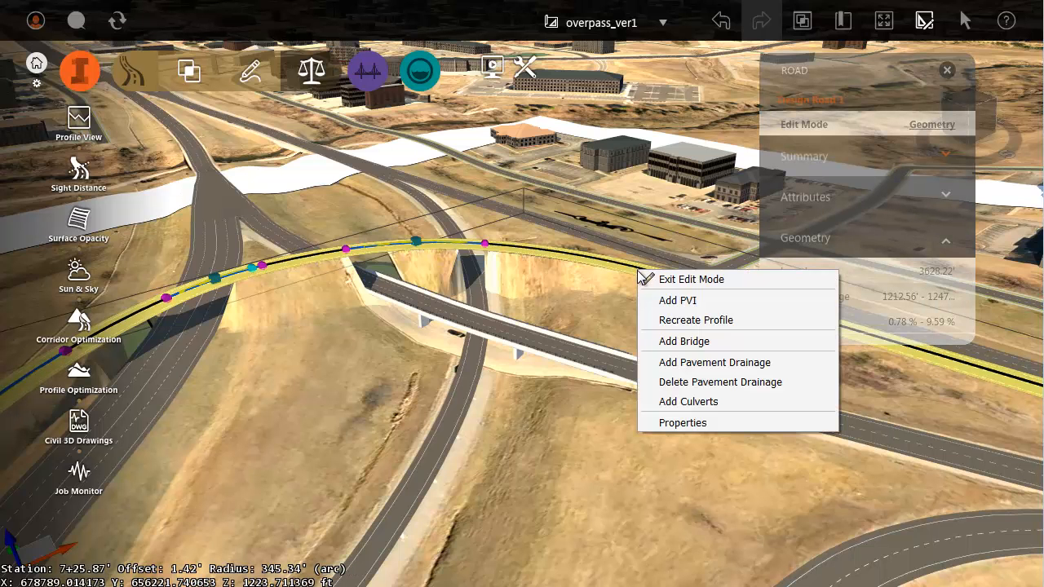
pyautogui.click(664, 342)
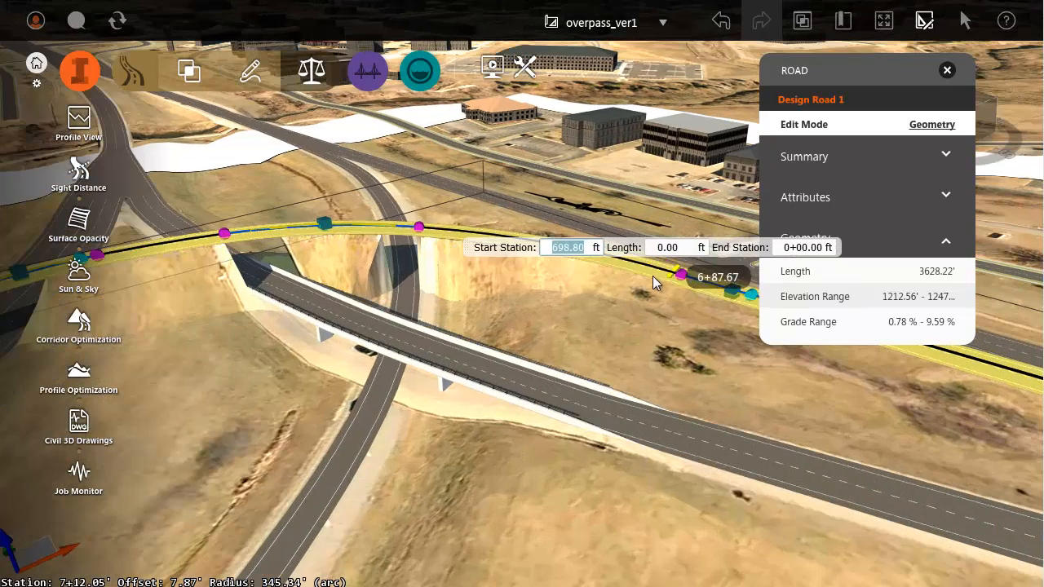
pyautogui.click(653, 275)
pyautogui.scroll(-3, 590, 259)
pyautogui.click(223, 359)
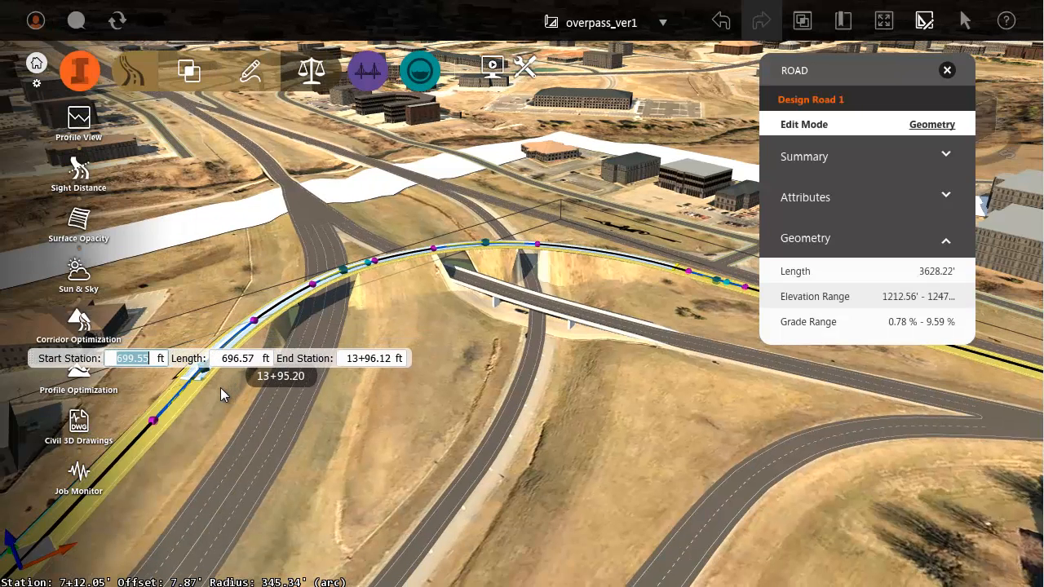
pyautogui.click(220, 388)
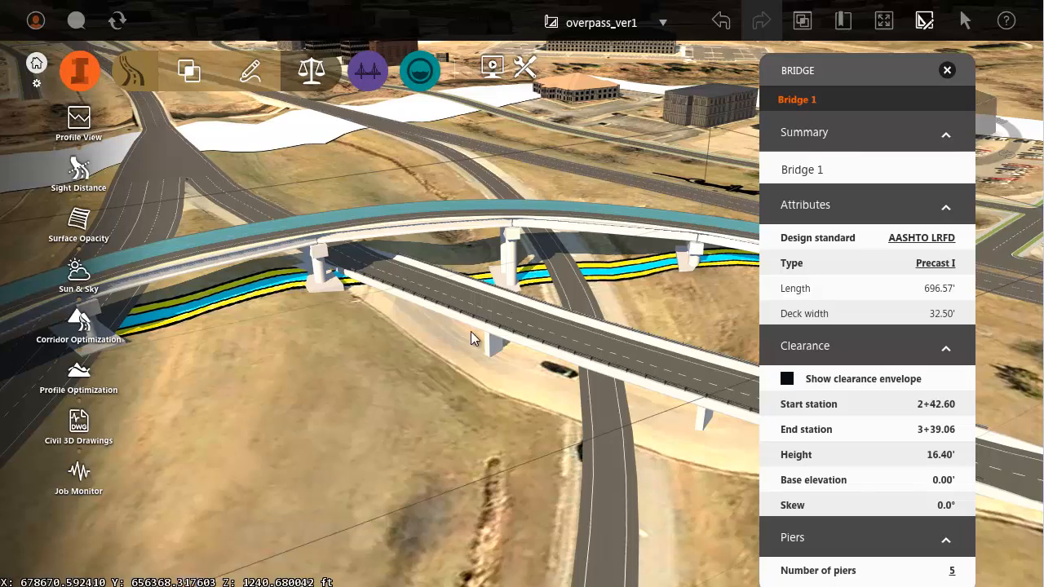
pyautogui.click(947, 70)
# Select the whole flyover bridge and change its type to Steel Plate
pyautogui.moveTo(687, 286); pyautogui.dragTo(609, 262)
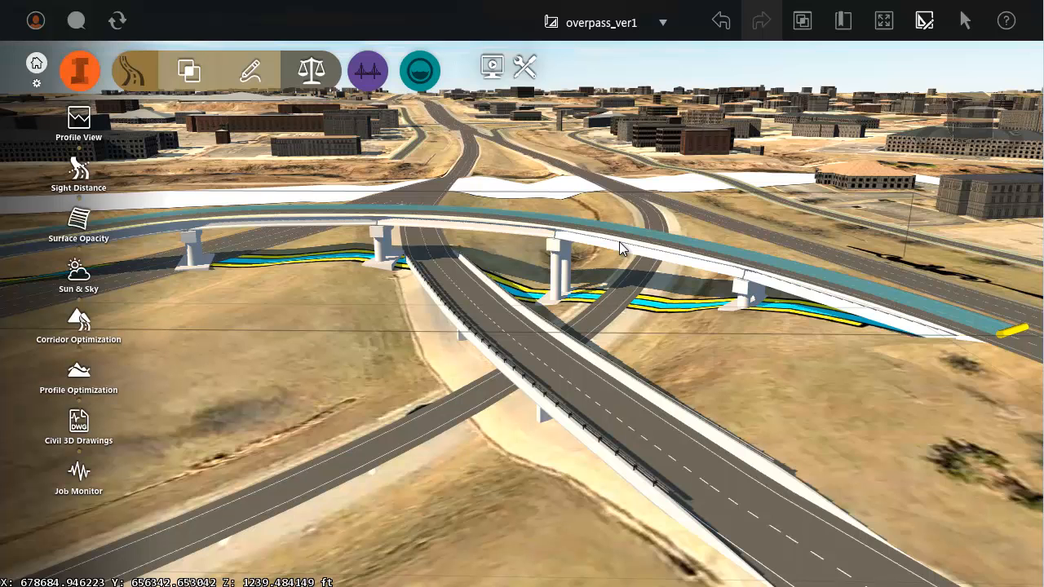
pyautogui.click(619, 241)
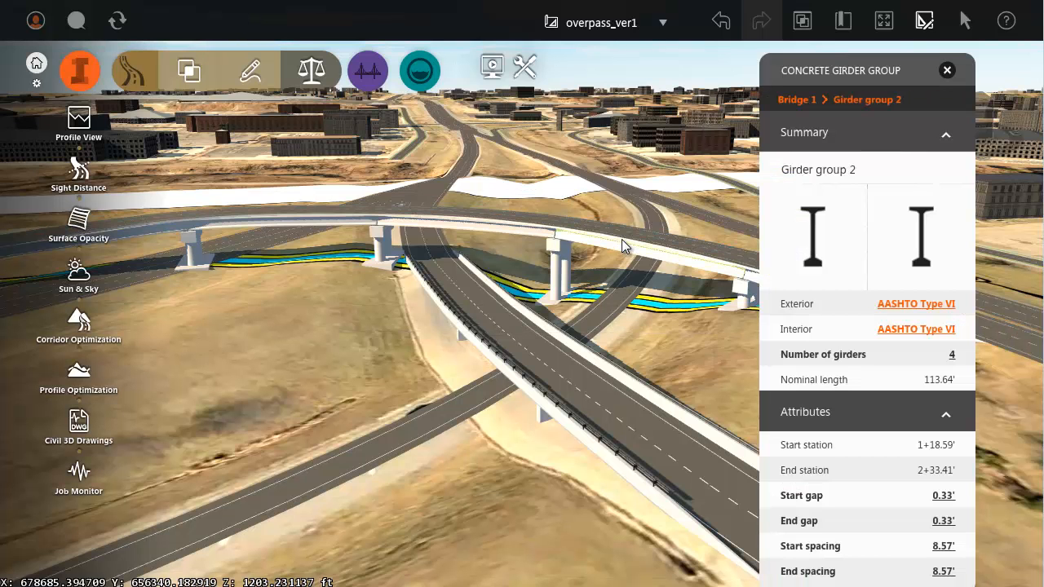
pyautogui.click(621, 241)
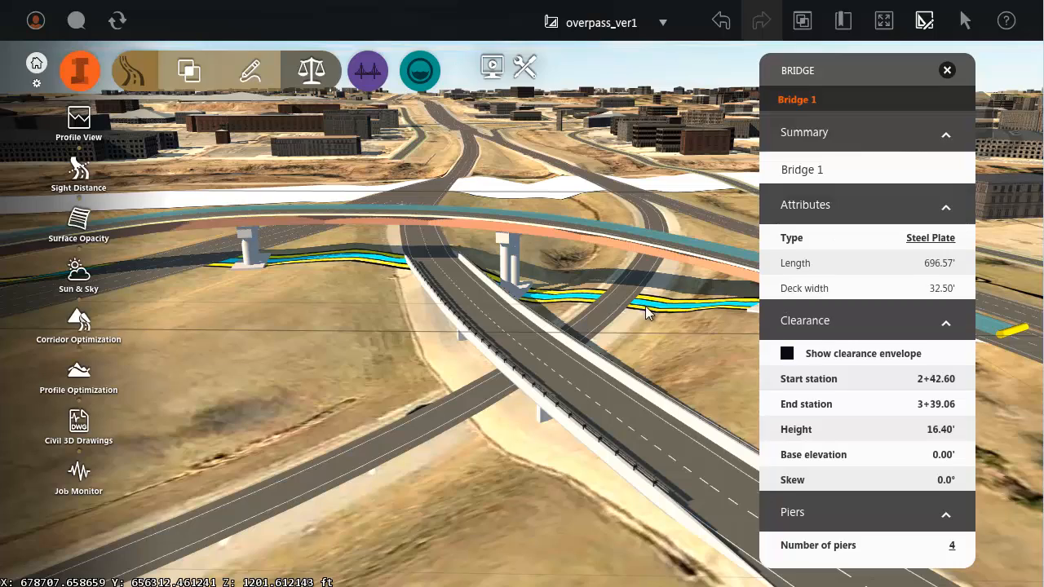
pyautogui.press('Escape')
# Rotate the bridge pier on the far side of the highway lanes by -55 degrees to align it with the traffic
pyautogui.moveTo(678, 310); pyautogui.dragTo(310, 299)
pyautogui.scroll(5, 310, 298)
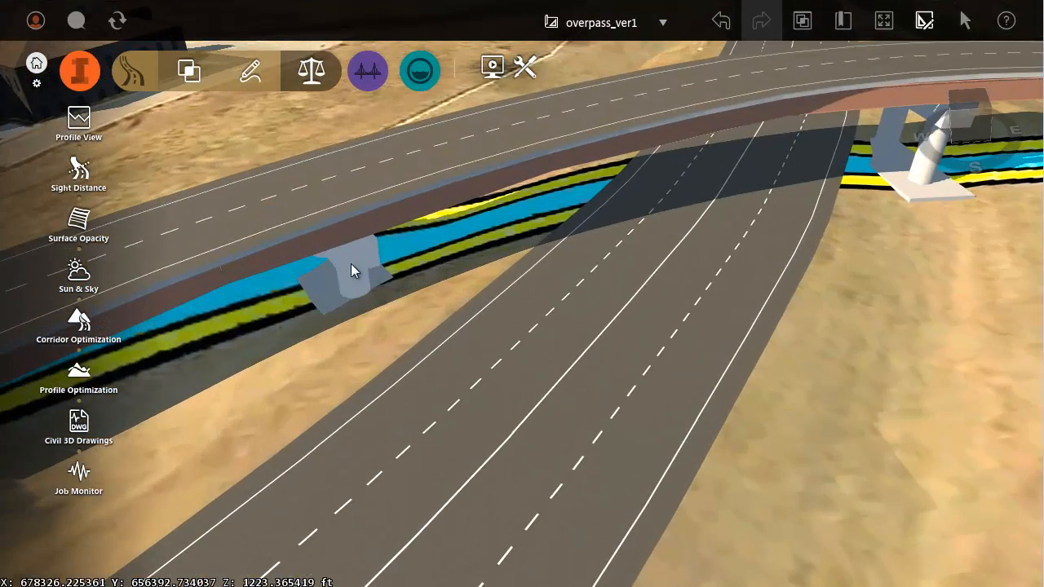
pyautogui.click(356, 268)
pyautogui.click(355, 250)
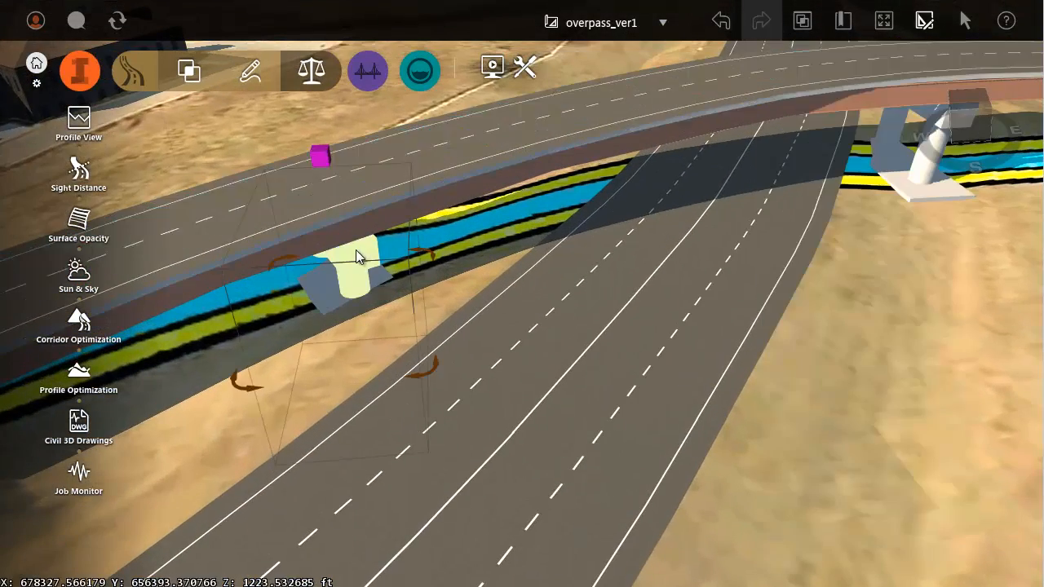
pyautogui.moveTo(436, 373); pyautogui.dragTo(359, 400)
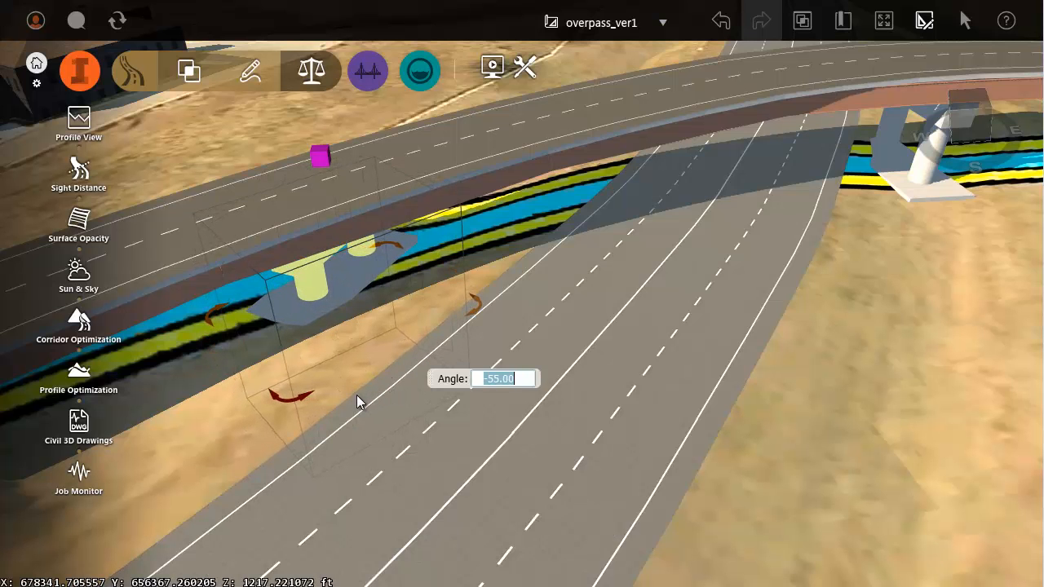
pyautogui.press('Return')
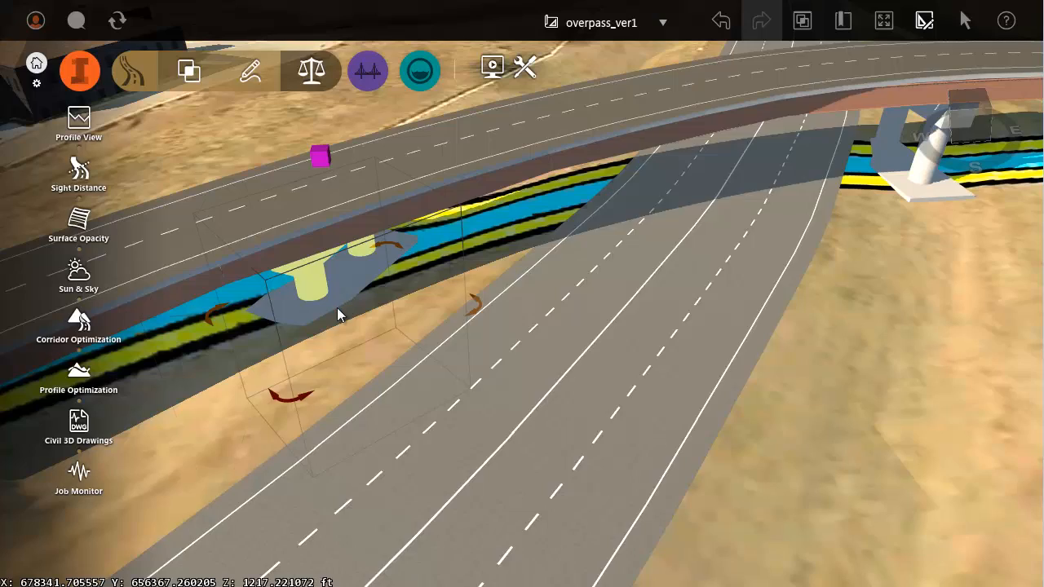
# Rotate the pier on the near side of the highway lanes to line up with the roadway, and deselect it
pyautogui.scroll(3, 336, 343)
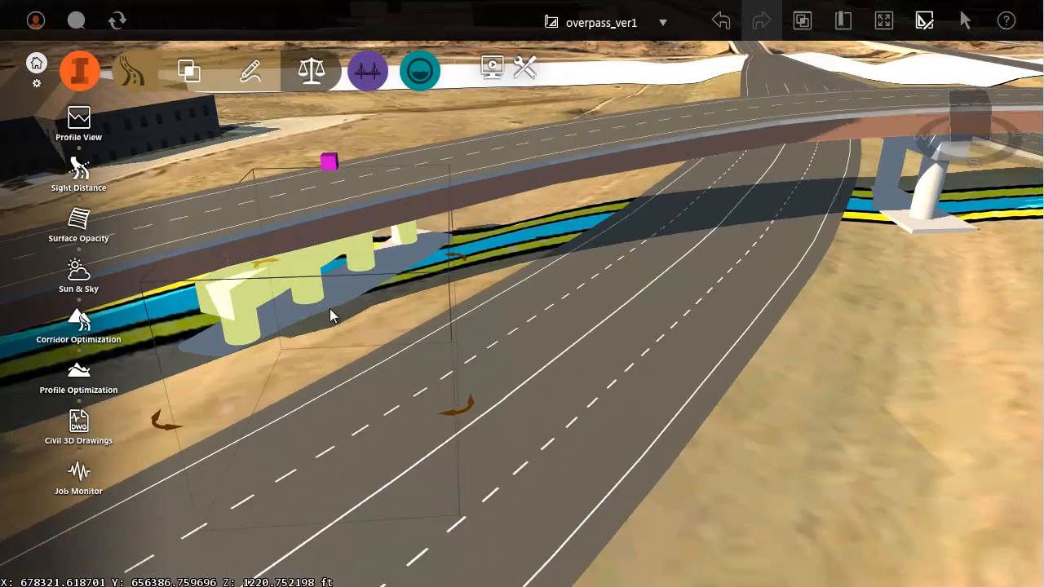
pyautogui.moveTo(329, 331); pyautogui.dragTo(842, 340, button='middle')
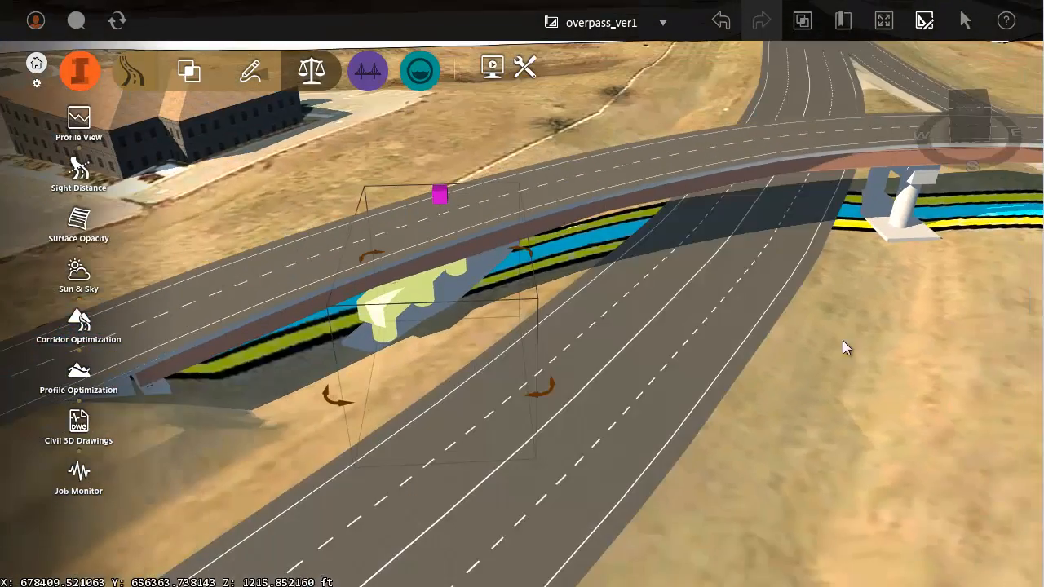
pyautogui.moveTo(699, 370); pyautogui.dragTo(529, 294, button='middle')
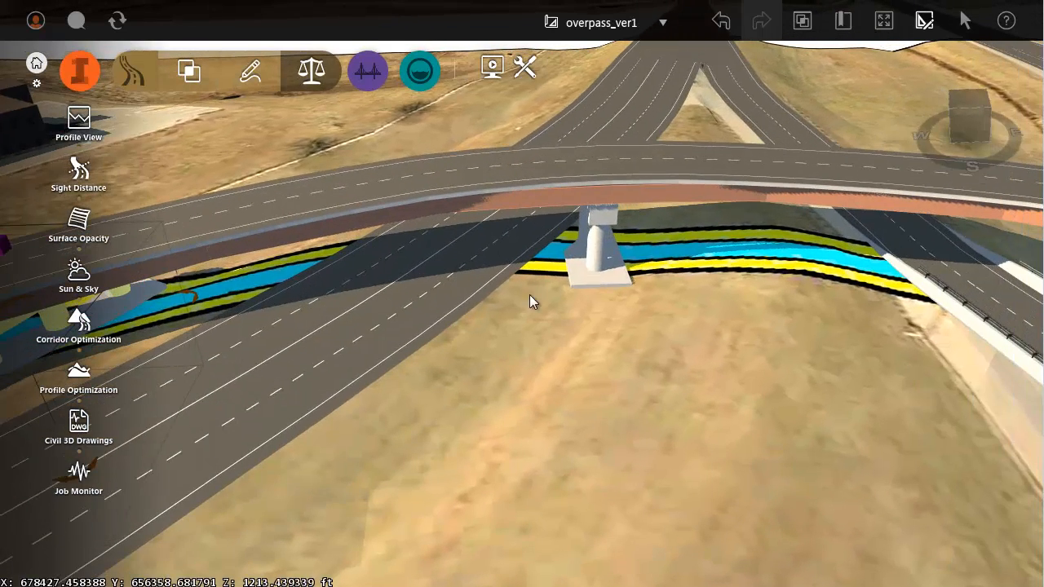
pyautogui.click(596, 248)
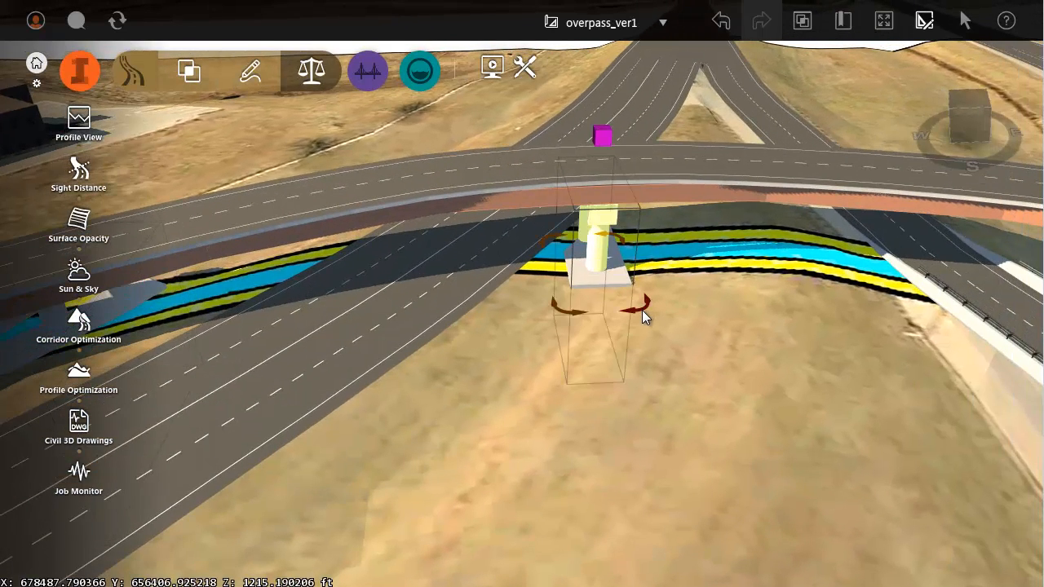
pyautogui.moveTo(643, 309); pyautogui.dragTo(622, 354, button='middle')
pyautogui.moveTo(604, 335); pyautogui.dragTo(592, 340)
pyautogui.moveTo(615, 359); pyautogui.dragTo(225, 338, button='middle')
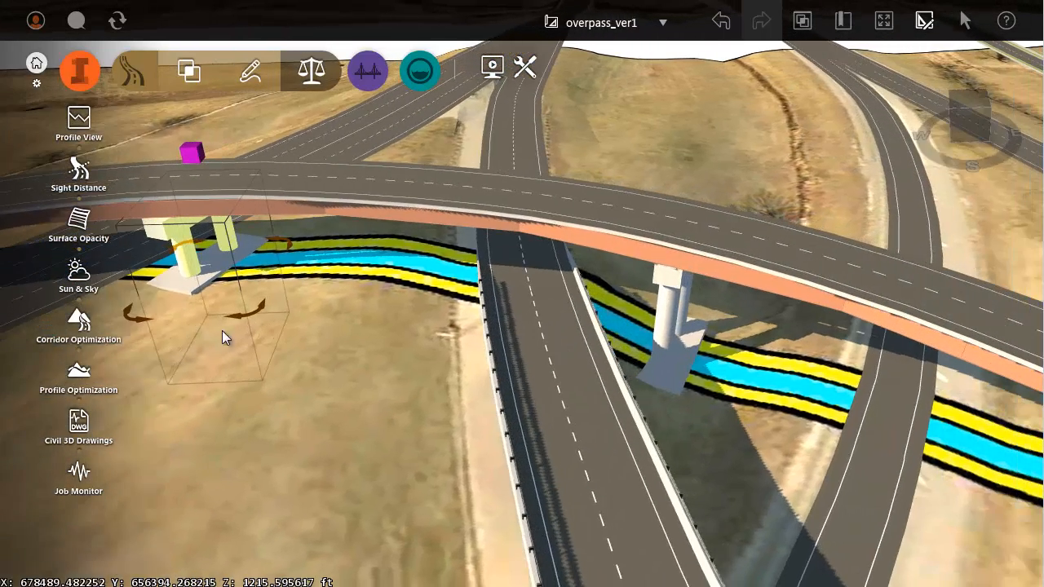
pyautogui.moveTo(619, 368); pyautogui.dragTo(370, 389, button='middle')
pyautogui.scroll(-5, 529, 359)
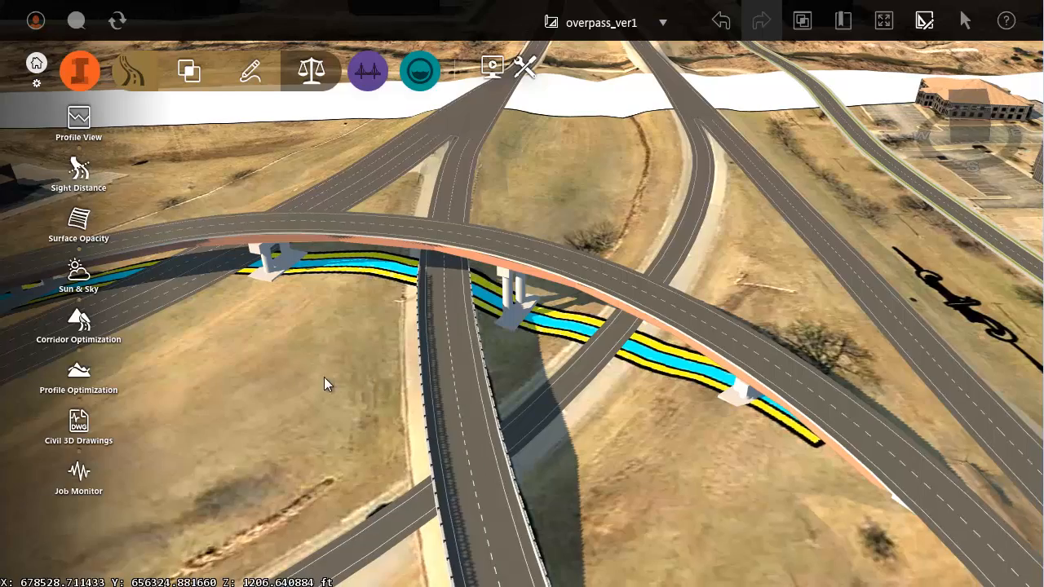
# Switch the flyover road to style editing and start a new style zone with a bridge style from the Street/Interstate catalog
pyautogui.keyDown('shift'); pyautogui.moveTo(282, 376); pyautogui.dragTo(522, 301, button='middle'); pyautogui.keyUp('shift')
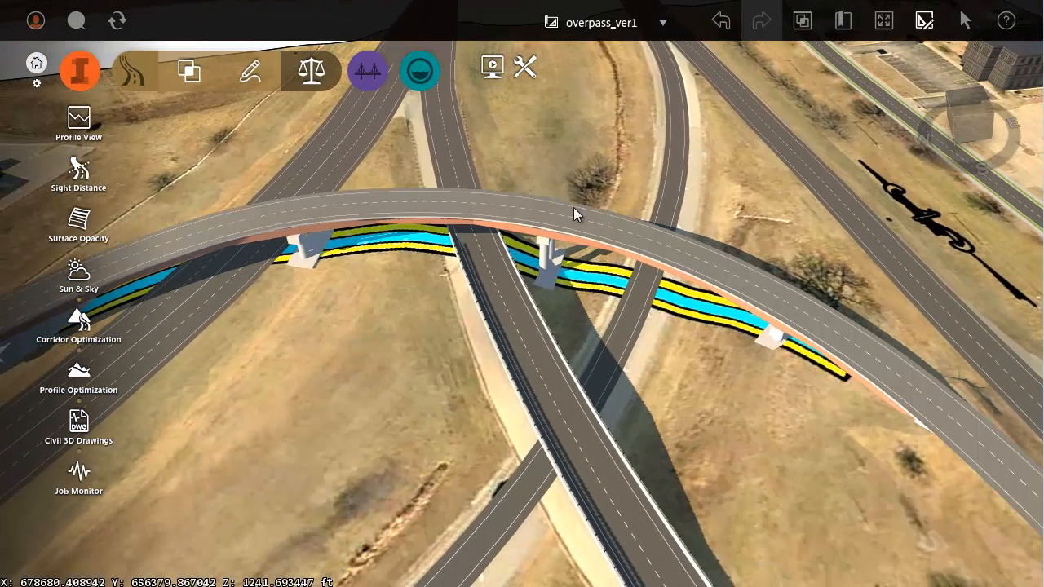
pyautogui.keyDown('shift'); pyautogui.moveTo(575, 253); pyautogui.dragTo(649, 238, button='middle'); pyautogui.keyUp('shift')
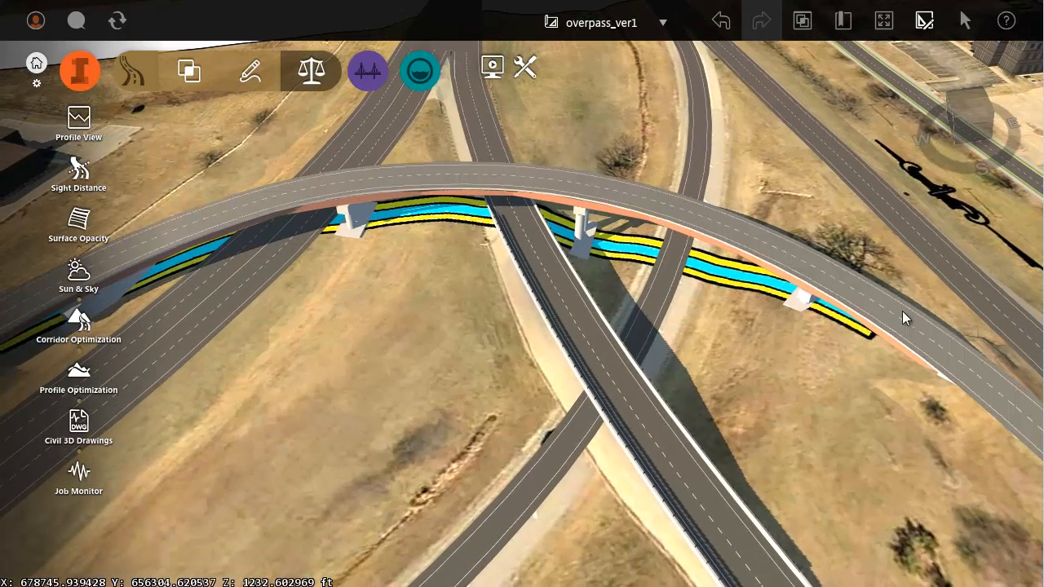
pyautogui.click(755, 237)
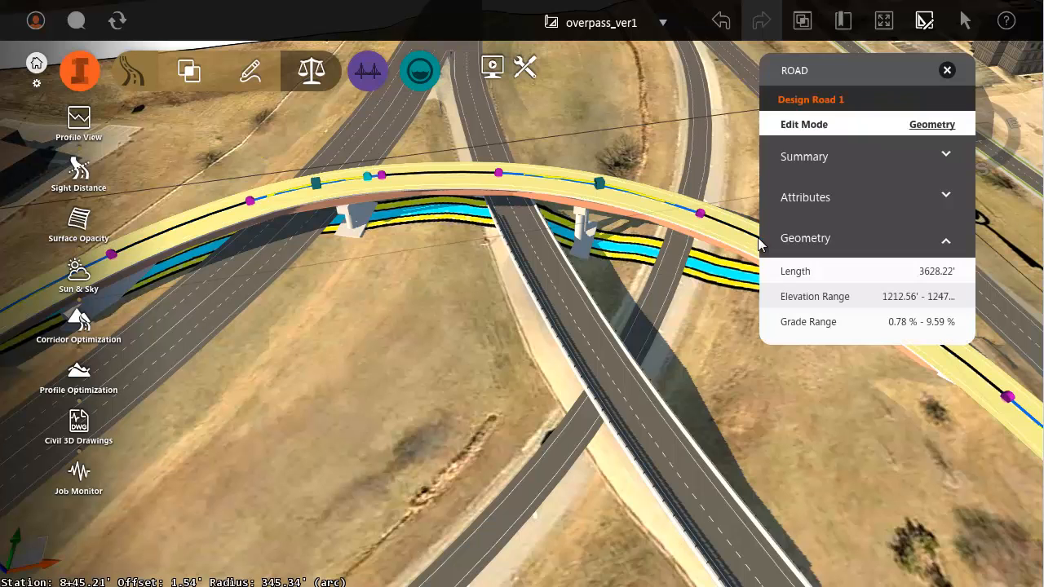
pyautogui.click(934, 125)
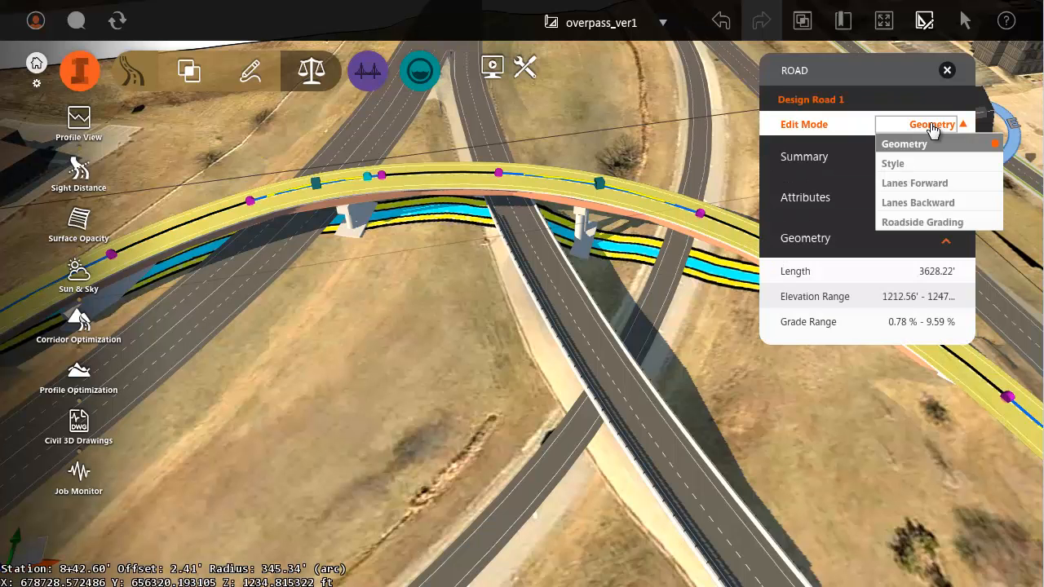
pyautogui.click(894, 163)
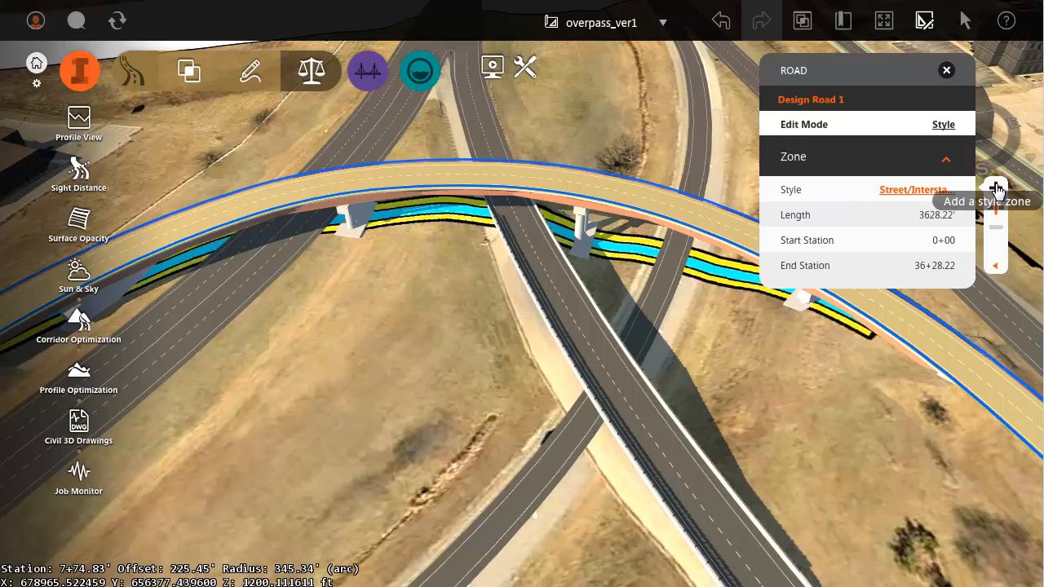
pyautogui.click(996, 188)
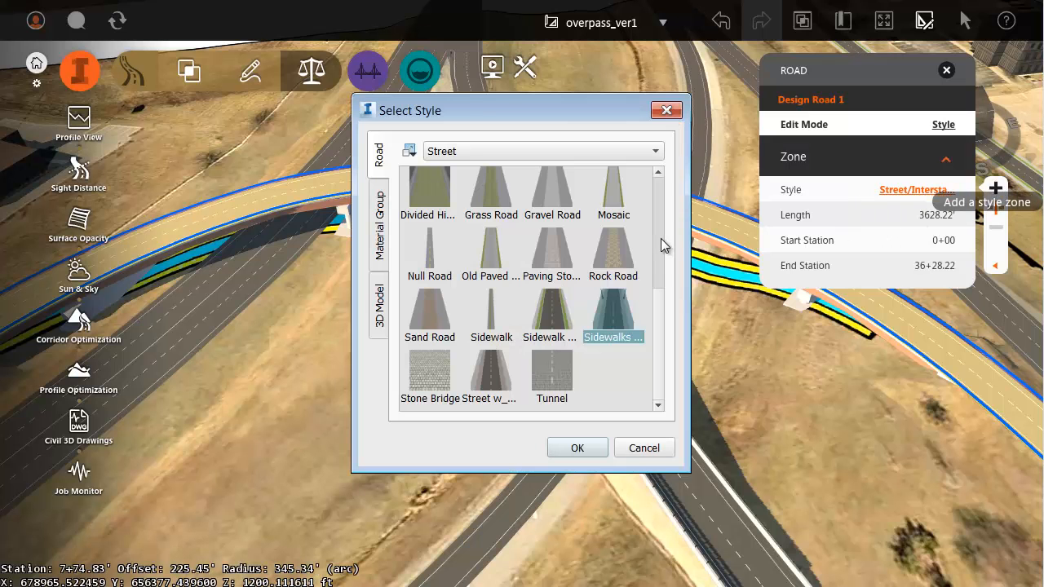
pyautogui.moveTo(659, 306); pyautogui.dragTo(676, 183)
pyautogui.doubleClick(432, 184)
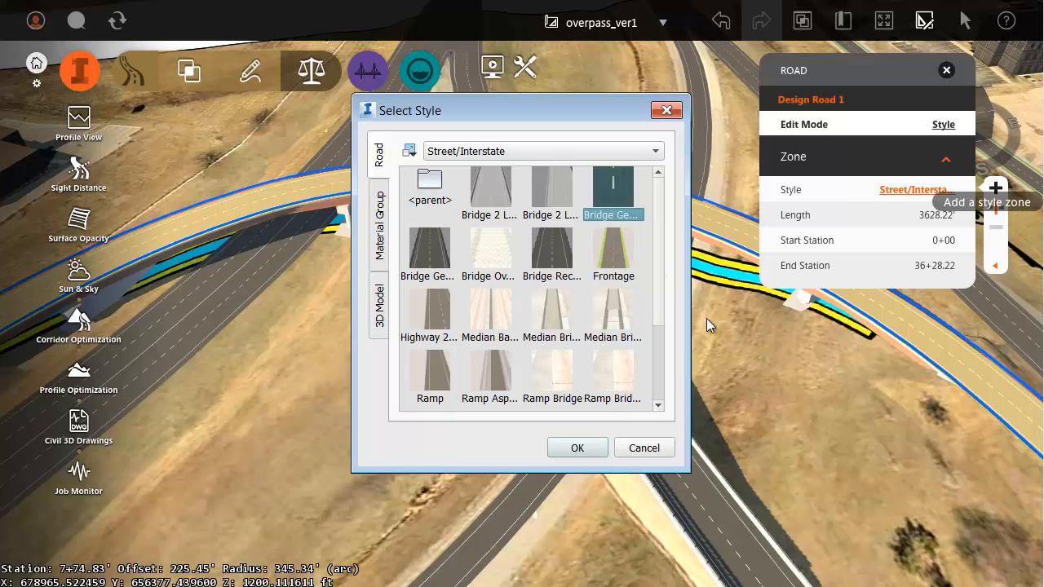
pyautogui.click(573, 448)
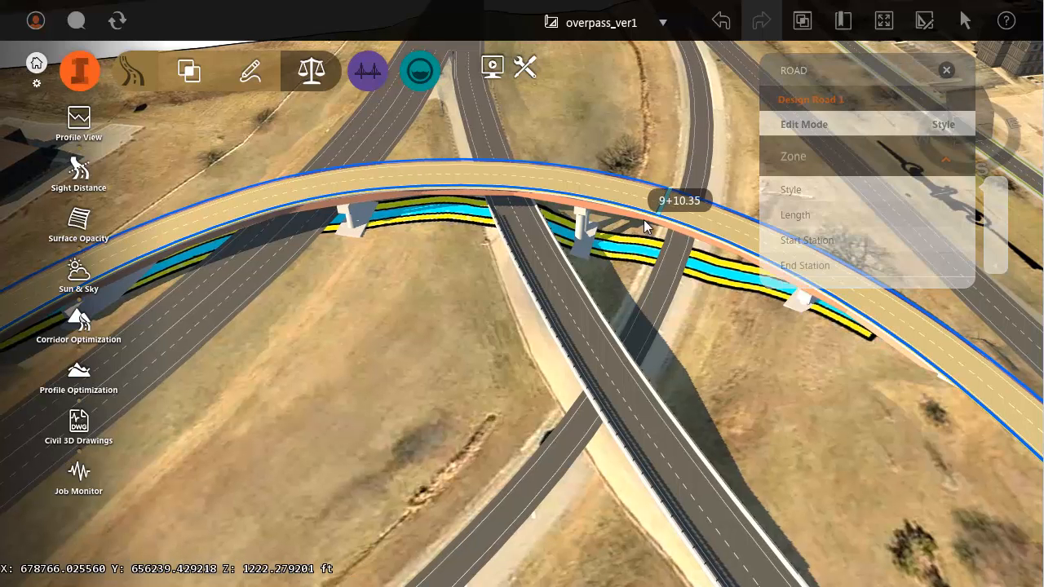
# Place the style zone over the bridge span, about 680 ft long and starting at station 7+52.19, and deselect the road
pyautogui.scroll(-2, 593, 245)
pyautogui.moveTo(405, 224); pyautogui.dragTo(539, 189, button='middle')
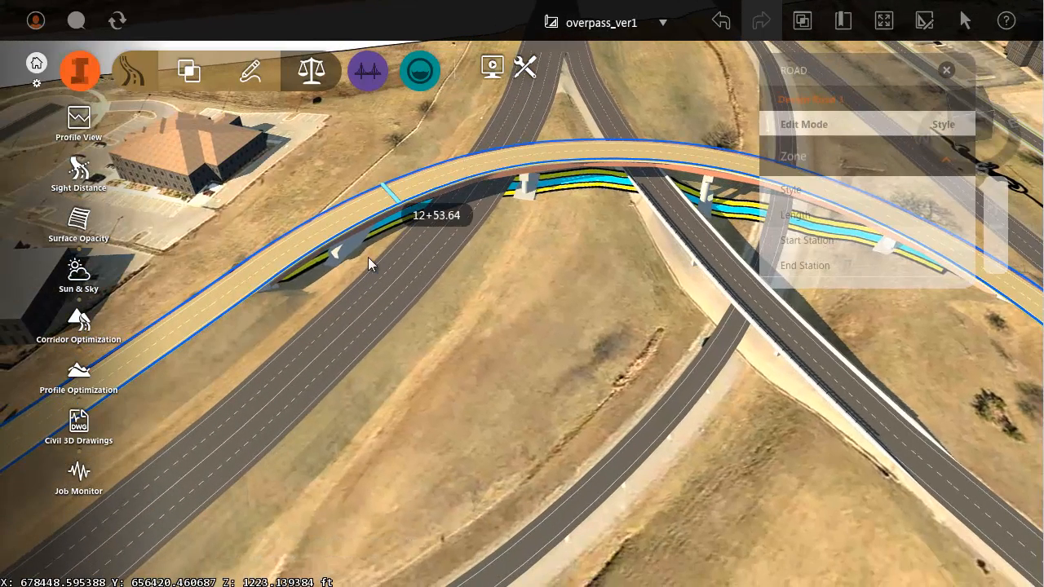
pyautogui.click(283, 297)
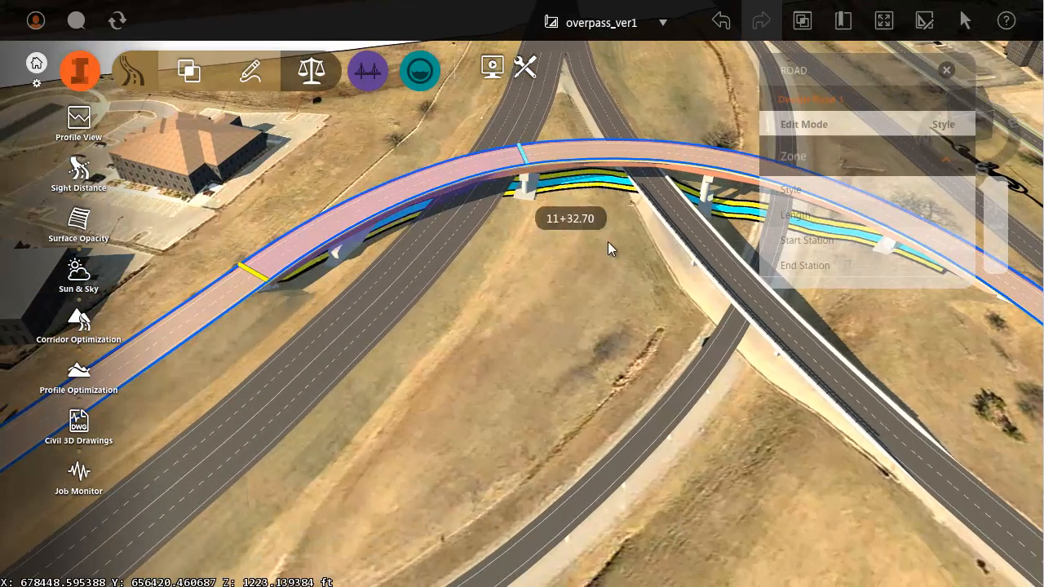
pyautogui.click(894, 321)
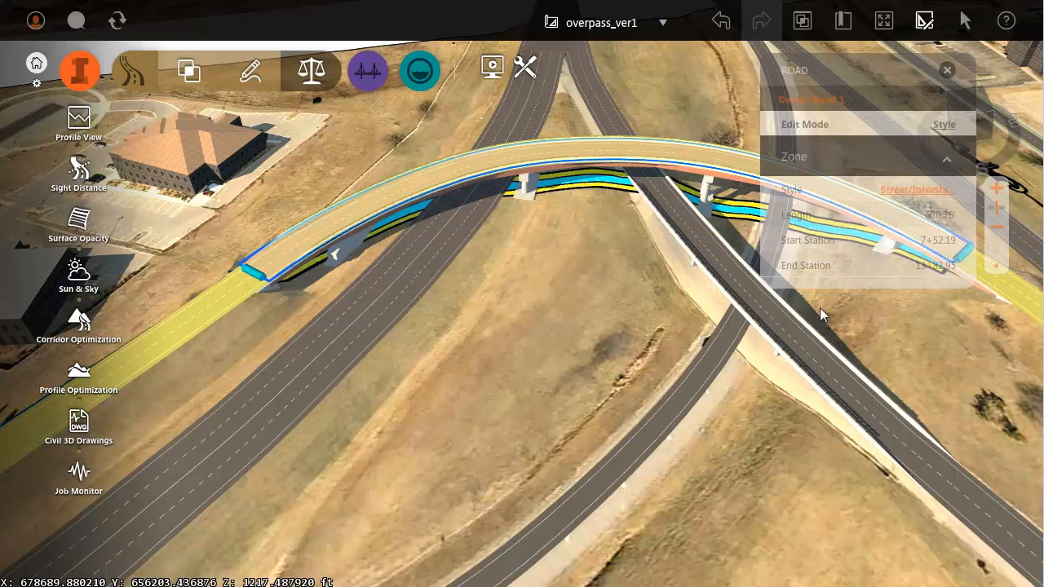
pyautogui.press('Escape')
# Turn off the Hwy71Flyover.tif ground imagery in the surface layers and apply the change
pyautogui.scroll(2, 569, 280)
pyautogui.moveTo(569, 280); pyautogui.dragTo(571, 242)
pyautogui.moveTo(422, 260); pyautogui.dragTo(646, 354)
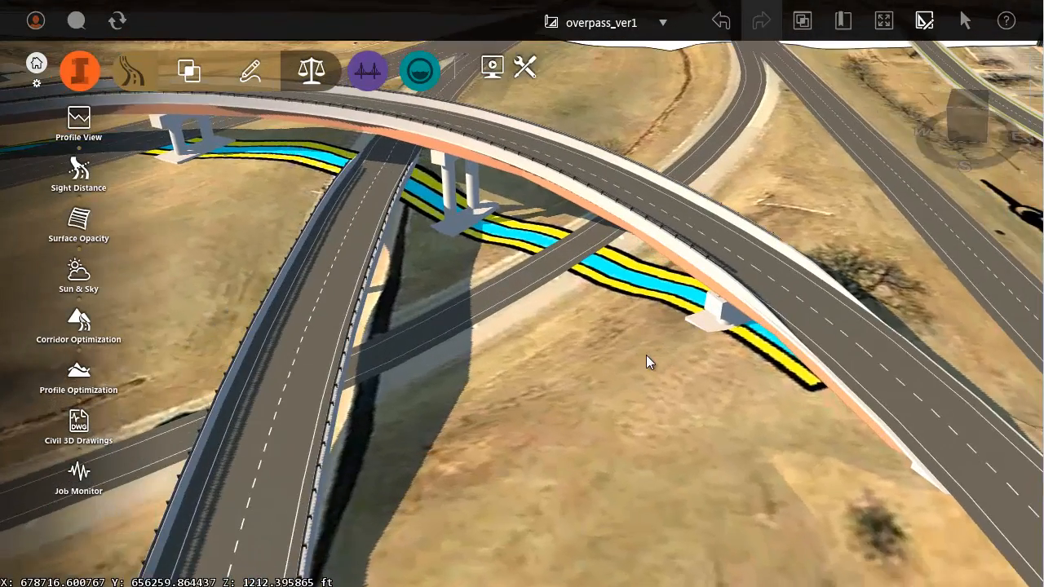
pyautogui.scroll(-1, 639, 346)
pyautogui.scroll(-2, 637, 346)
pyautogui.scroll(3, 391, 229)
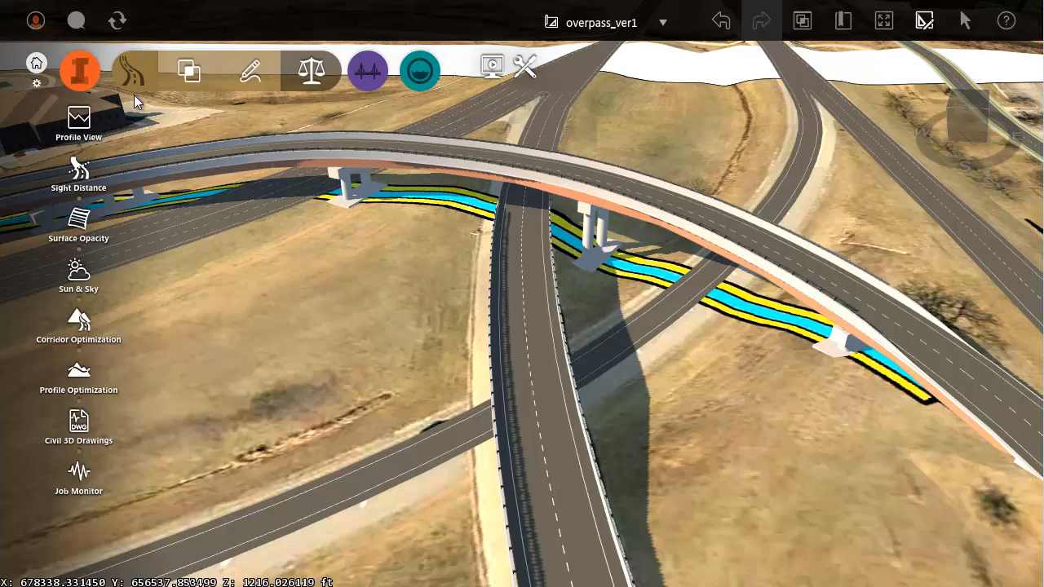
pyautogui.click(80, 75)
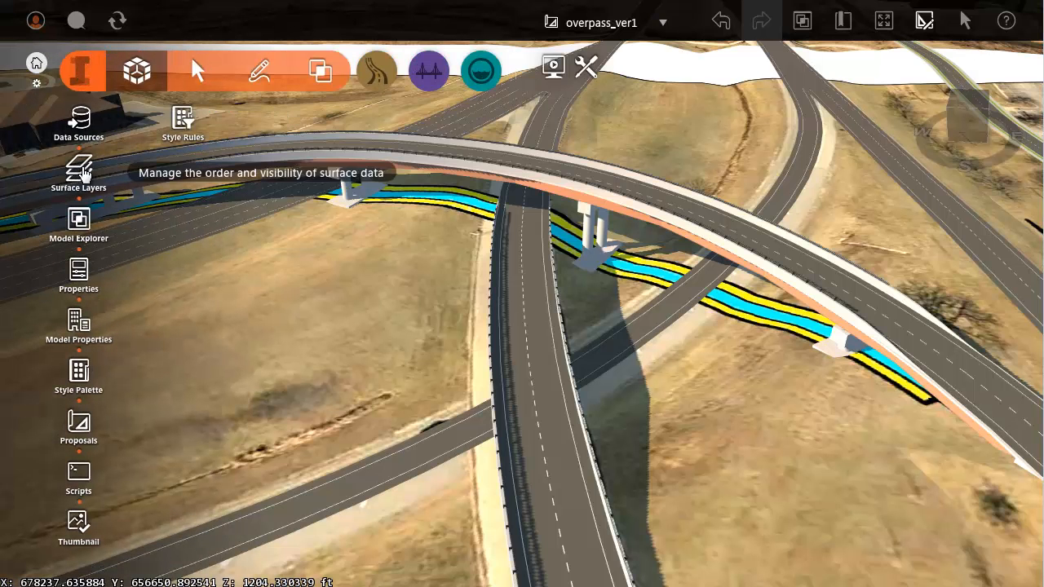
pyautogui.click(80, 170)
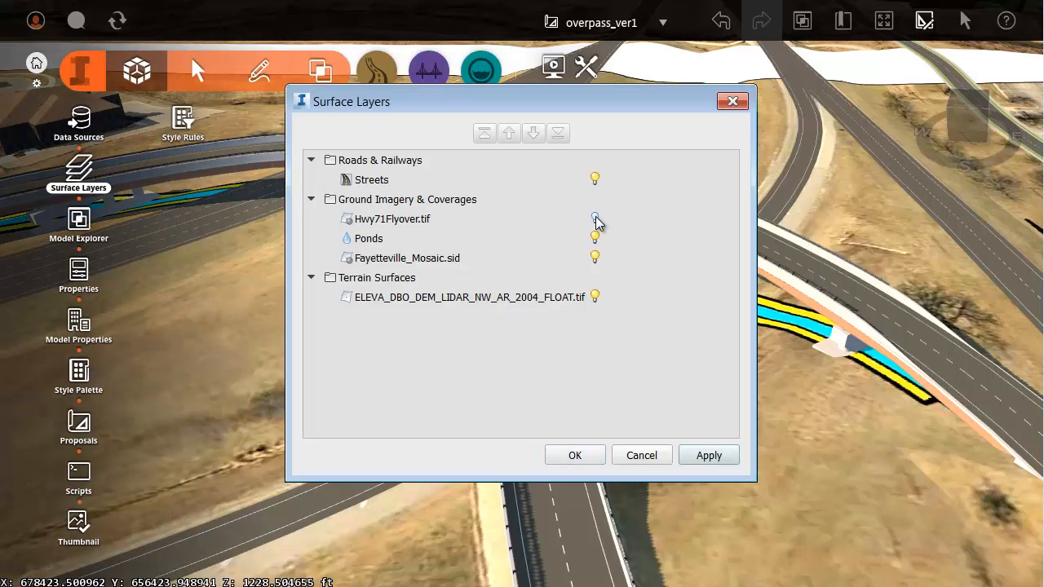
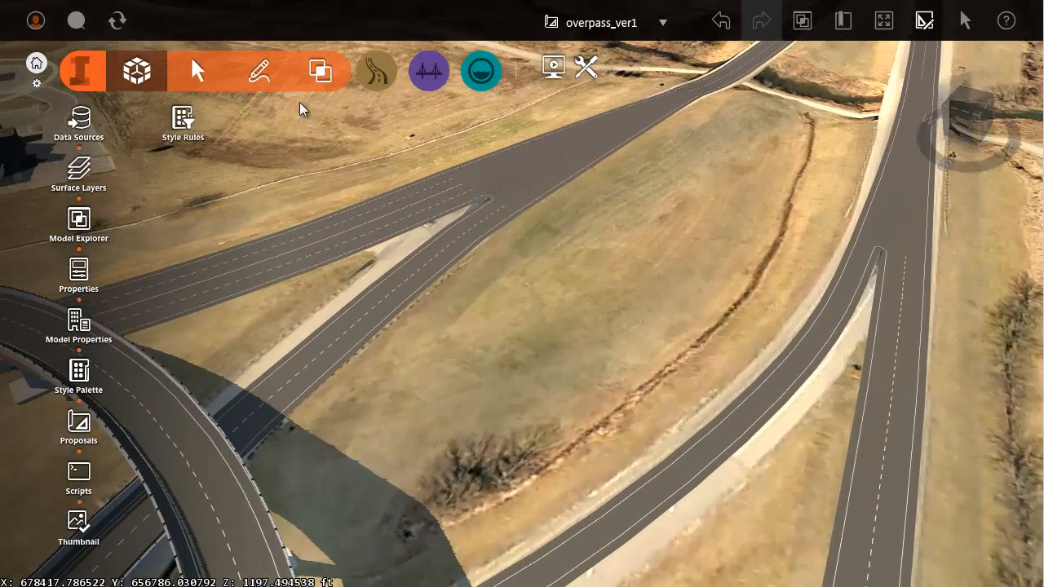
# Draw a pond of about 15,900 sq ft as a water area on the grass between the merging roads, and deselect it
pyautogui.click(258, 75)
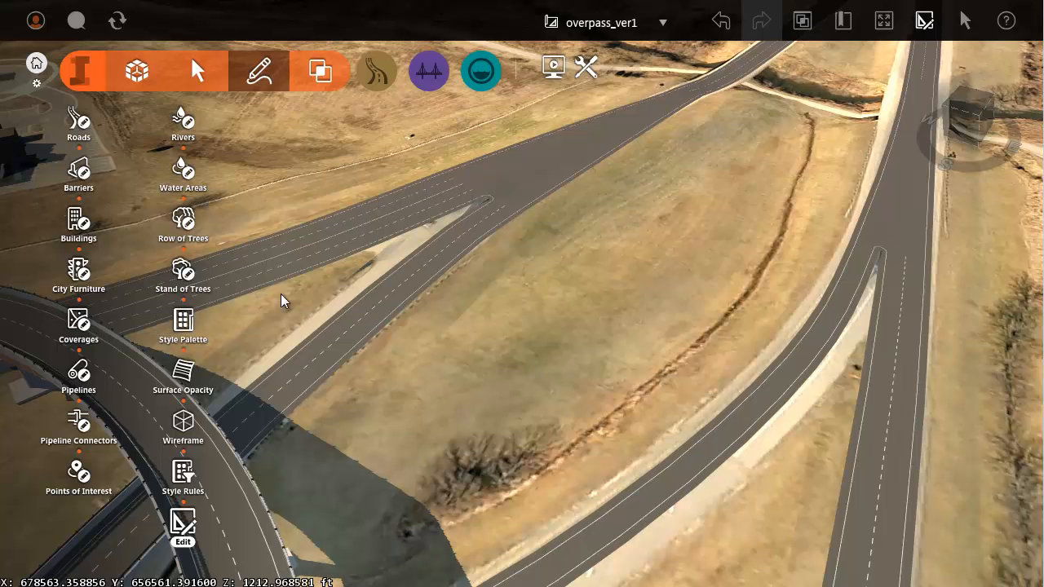
pyautogui.click(188, 174)
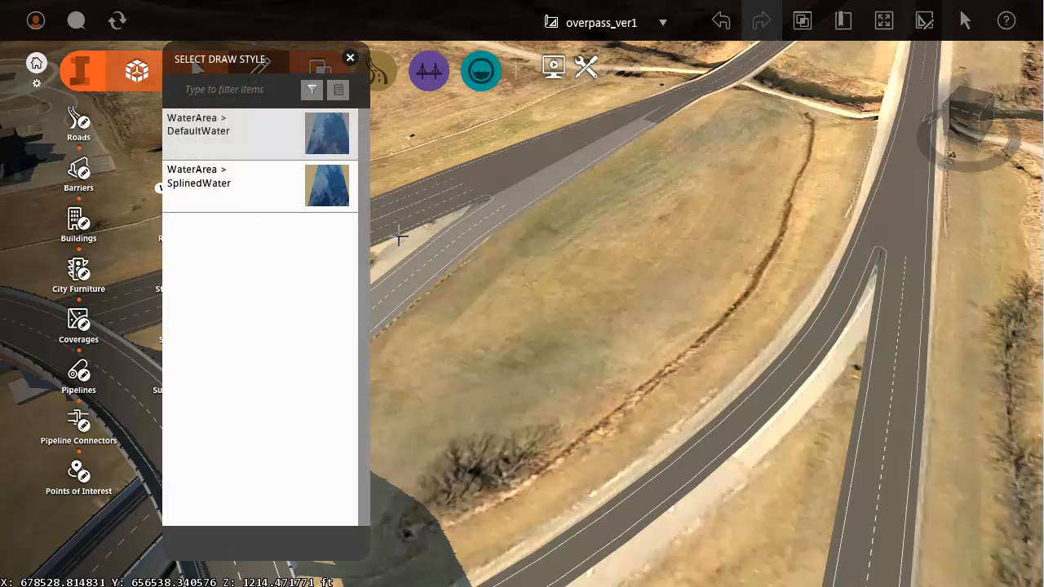
pyautogui.click(778, 168)
pyautogui.click(780, 203)
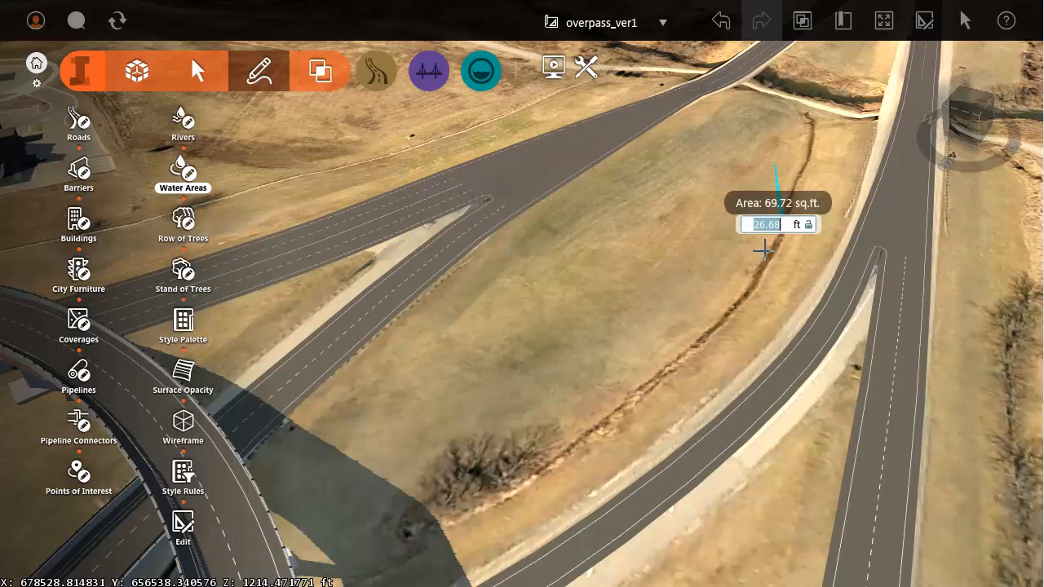
pyautogui.click(748, 300)
pyautogui.click(657, 359)
pyautogui.click(583, 339)
pyautogui.click(576, 319)
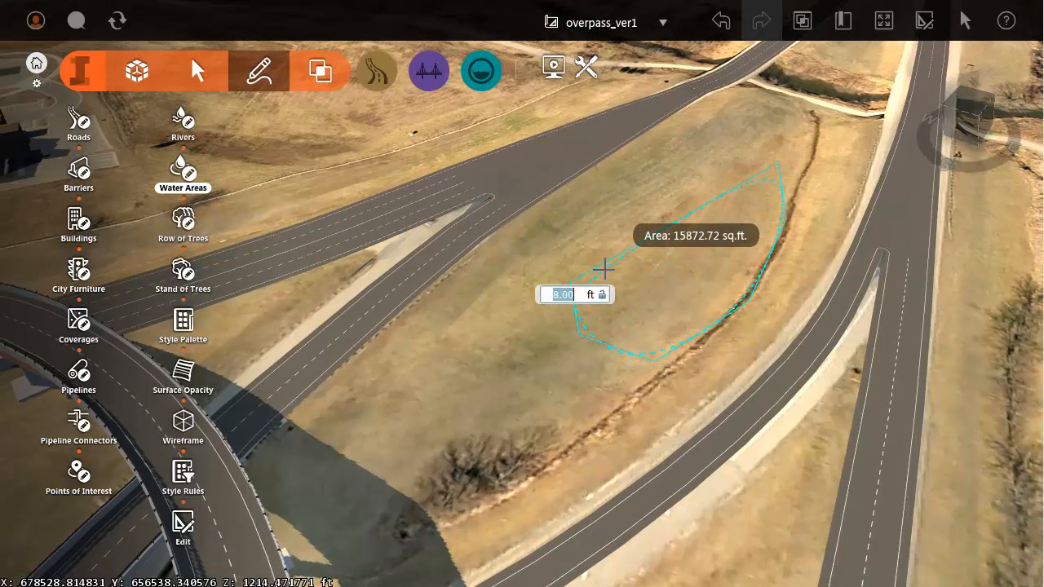
pyautogui.doubleClick(694, 225)
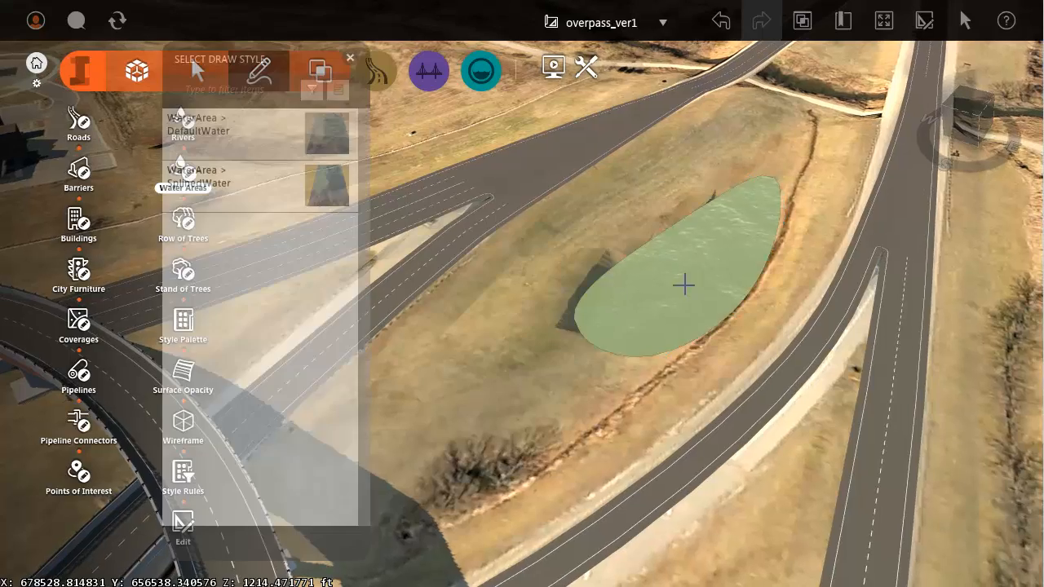
pyautogui.scroll(3, 682, 285)
pyautogui.moveTo(601, 418); pyautogui.dragTo(352, 320, button='middle')
pyautogui.click(625, 274)
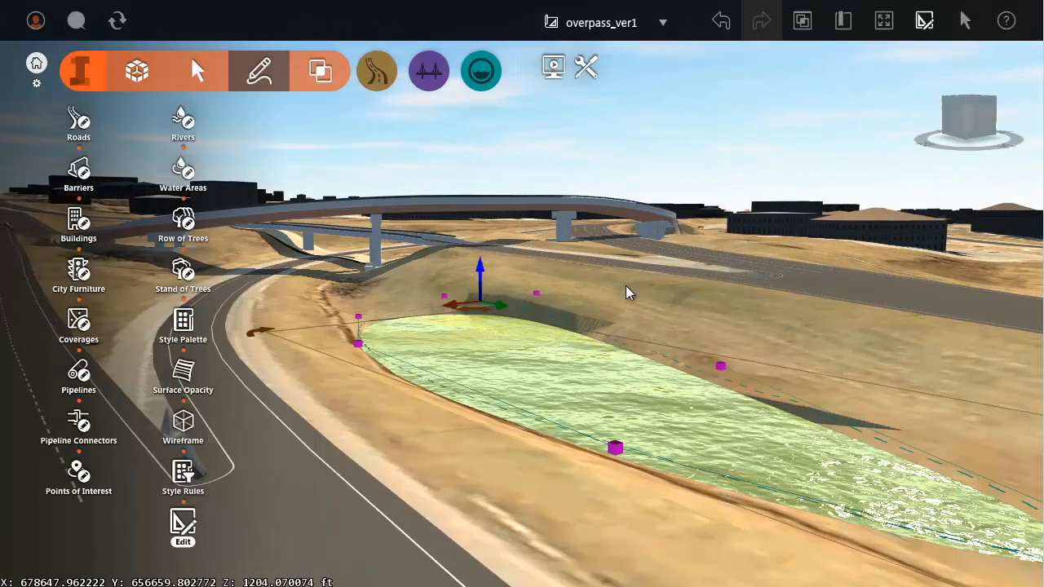
pyautogui.moveTo(639, 308); pyautogui.dragTo(676, 366, button='middle')
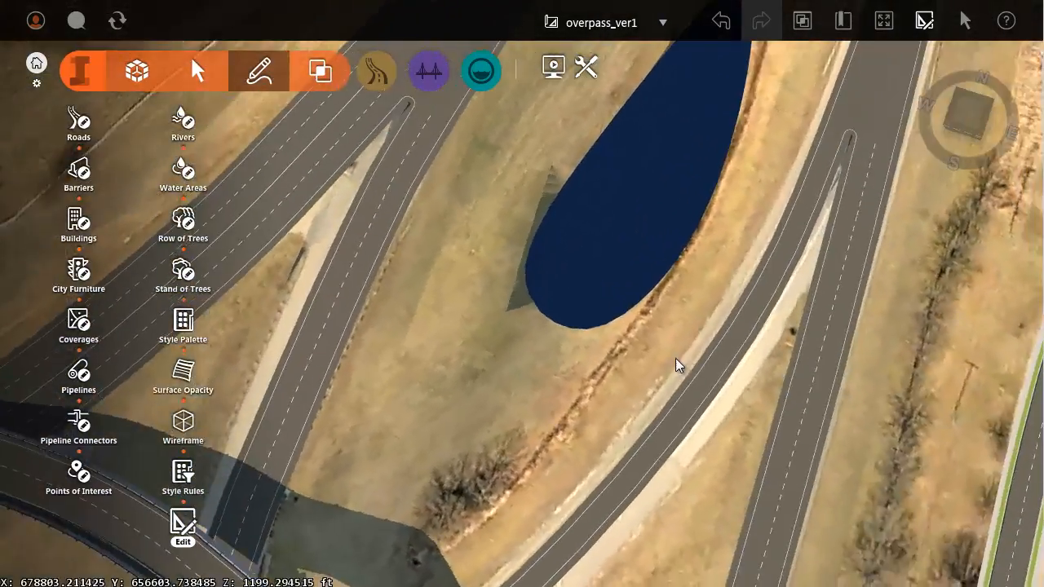
# Draw a stand of T02-V02 Light Green trees, about 13,000 sq ft, over the brush between the ramp roads south of the flyover
pyautogui.scroll(-6, 649, 378)
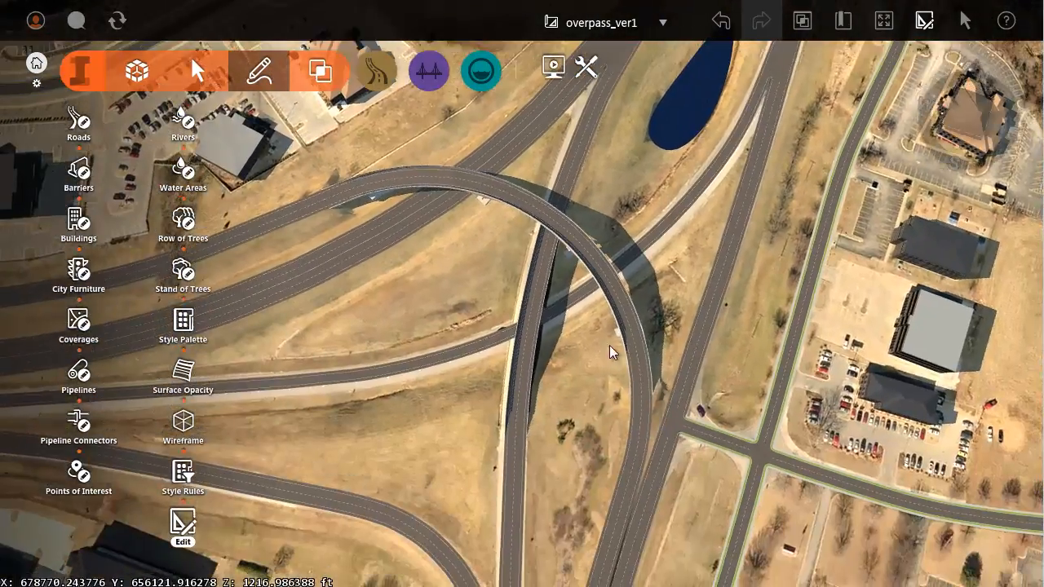
pyautogui.scroll(5, 579, 370)
pyautogui.moveTo(578, 371); pyautogui.dragTo(577, 234, button='middle')
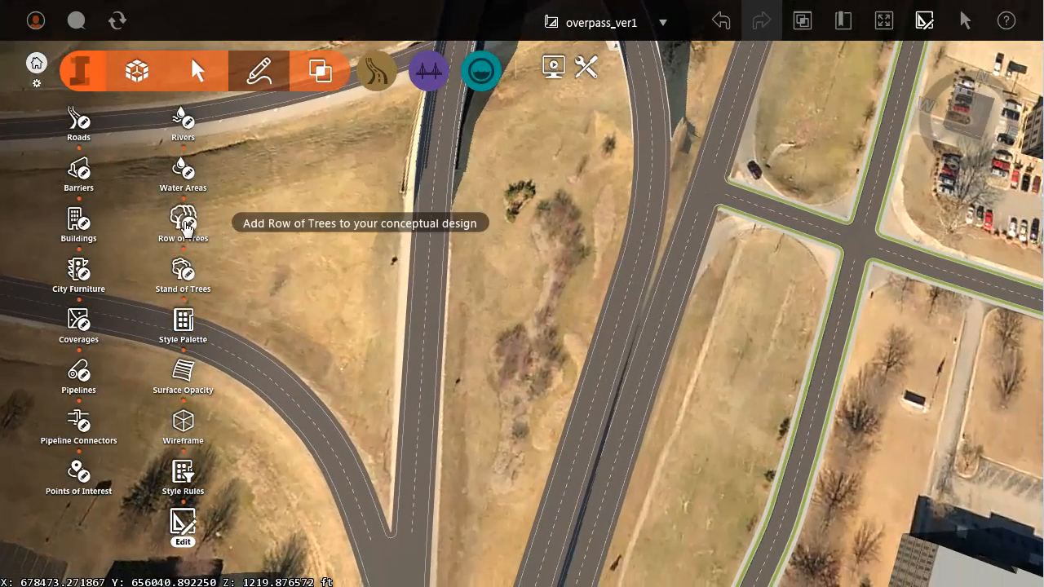
pyautogui.click(183, 269)
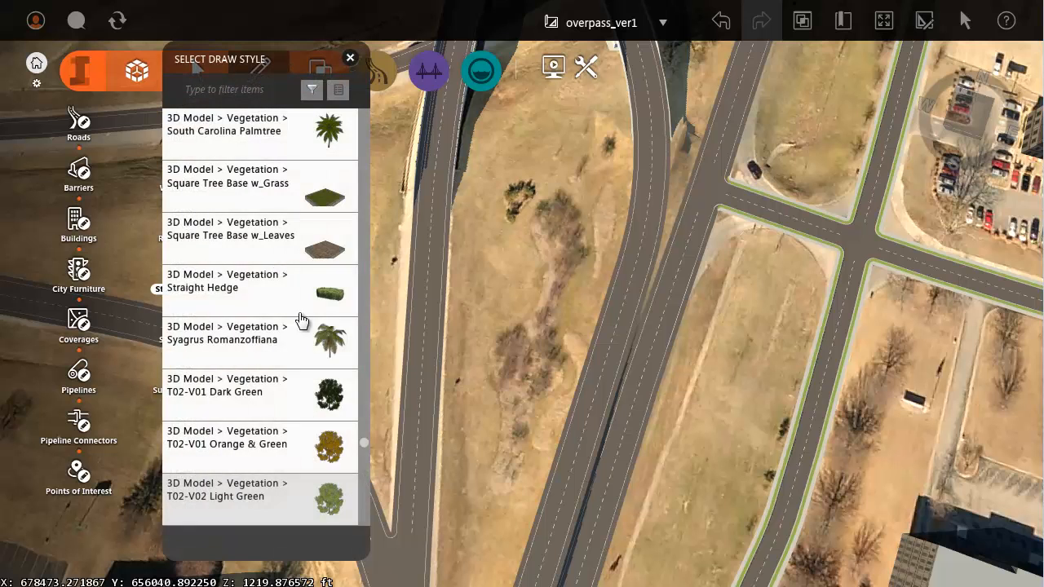
pyautogui.click(555, 181)
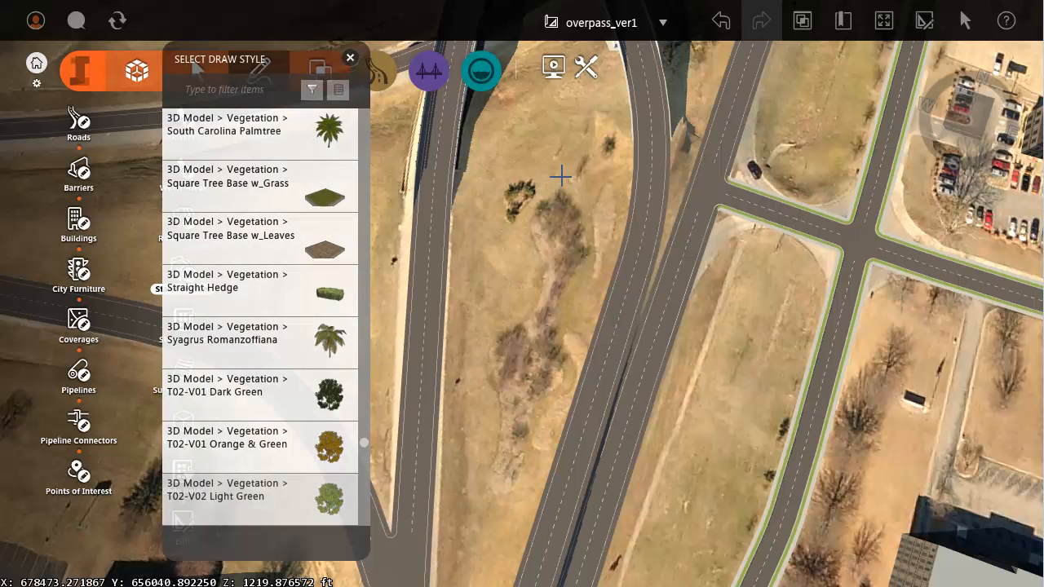
pyautogui.click(581, 189)
pyautogui.click(585, 248)
pyautogui.click(562, 308)
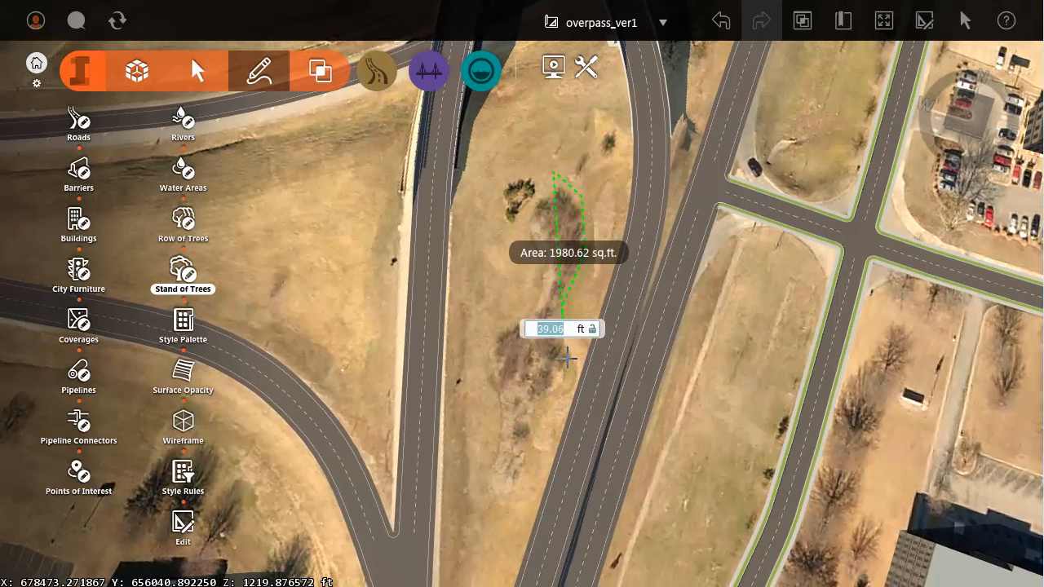
pyautogui.click(565, 359)
pyautogui.click(524, 483)
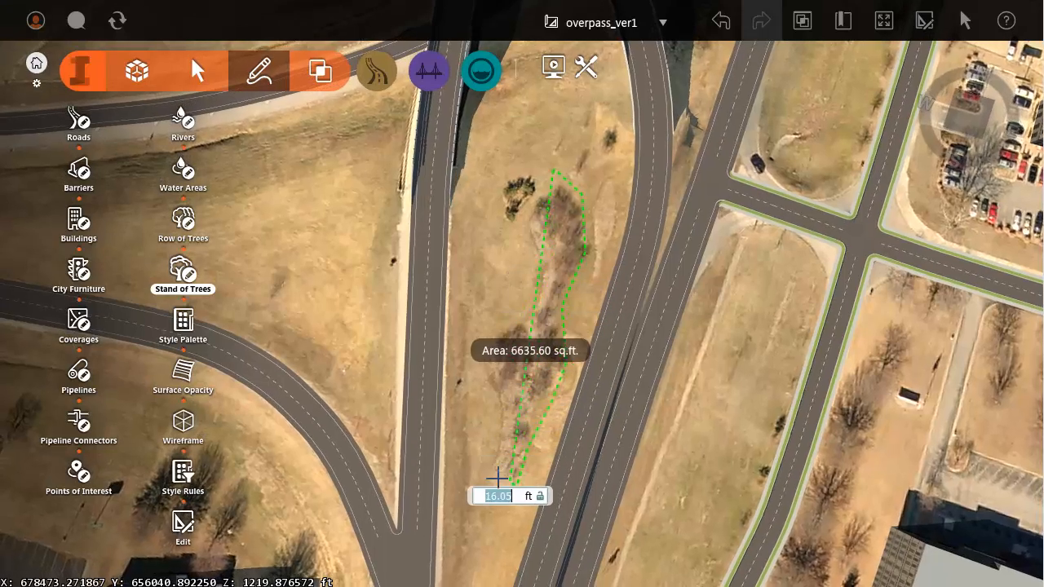
pyautogui.click(498, 472)
pyautogui.click(488, 349)
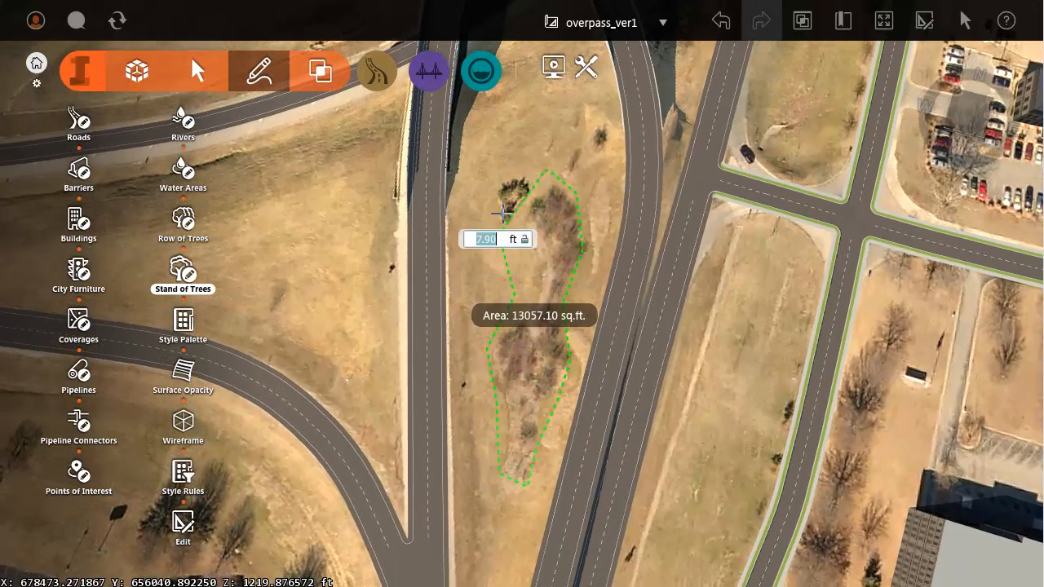
pyautogui.doubleClick(519, 263)
# Adjust the density of the tree stand between the ramps, make its trees taller, and deselect it
pyautogui.moveTo(524, 388); pyautogui.dragTo(538, 310, button='middle')
pyautogui.click(538, 308)
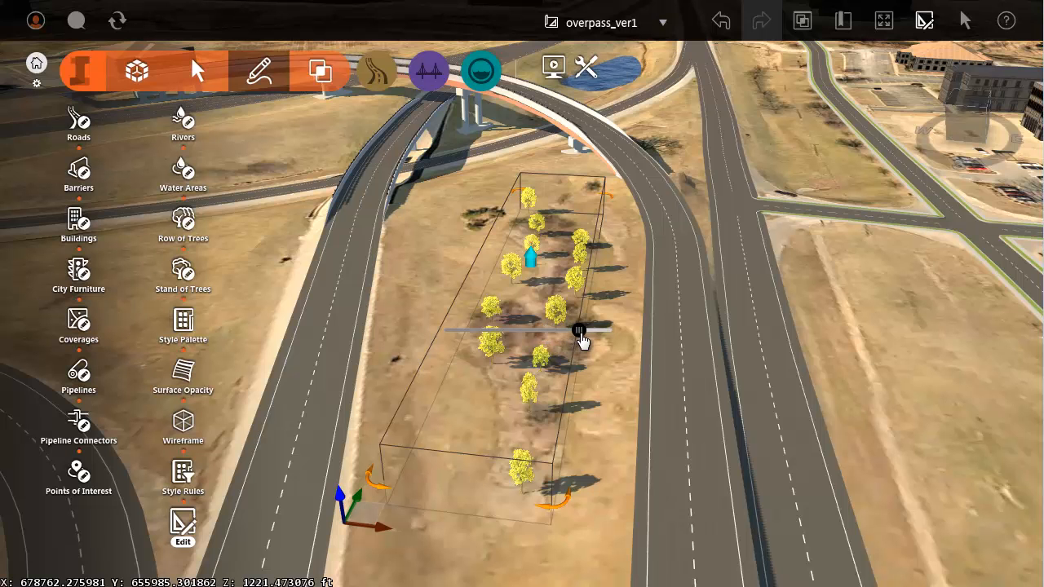
pyautogui.moveTo(579, 338); pyautogui.dragTo(579, 356)
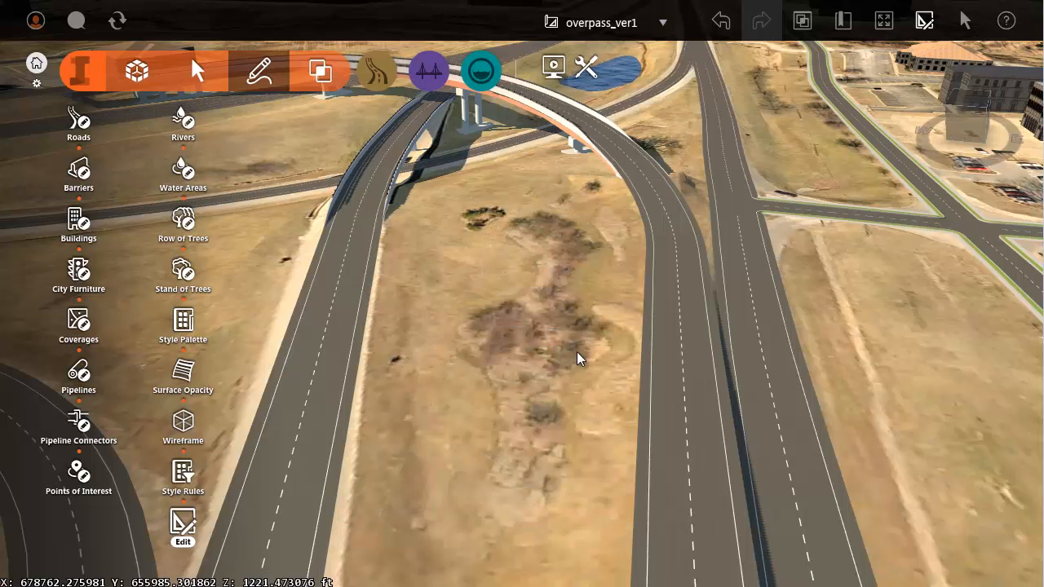
pyautogui.moveTo(530, 258); pyautogui.dragTo(528, 231)
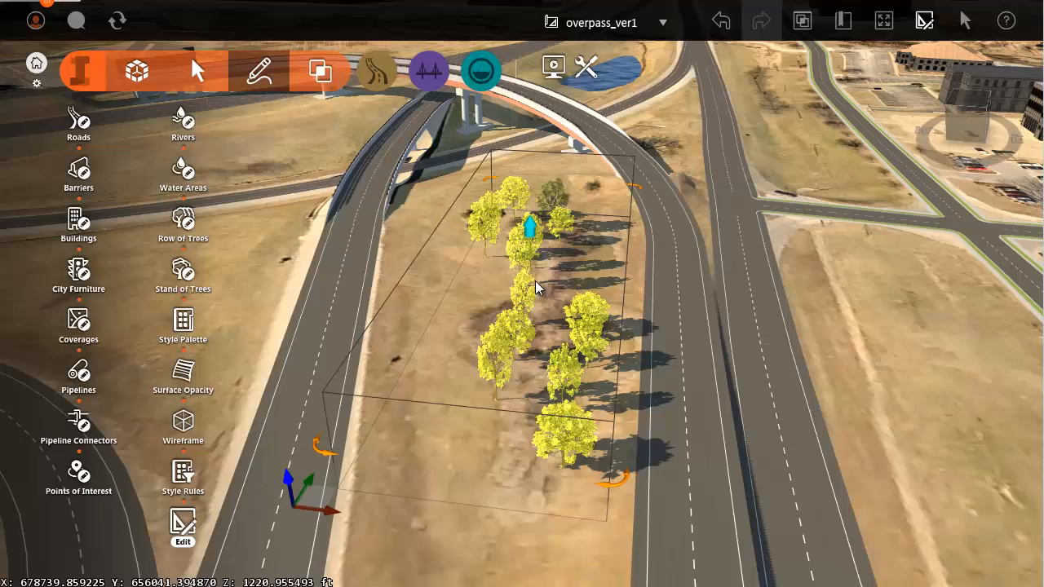
pyautogui.press('Escape')
# Draw a straight row of T02-V02 Light Green trees between the gray-roofed building and the flyover approach road
pyautogui.scroll(-3, 504, 293)
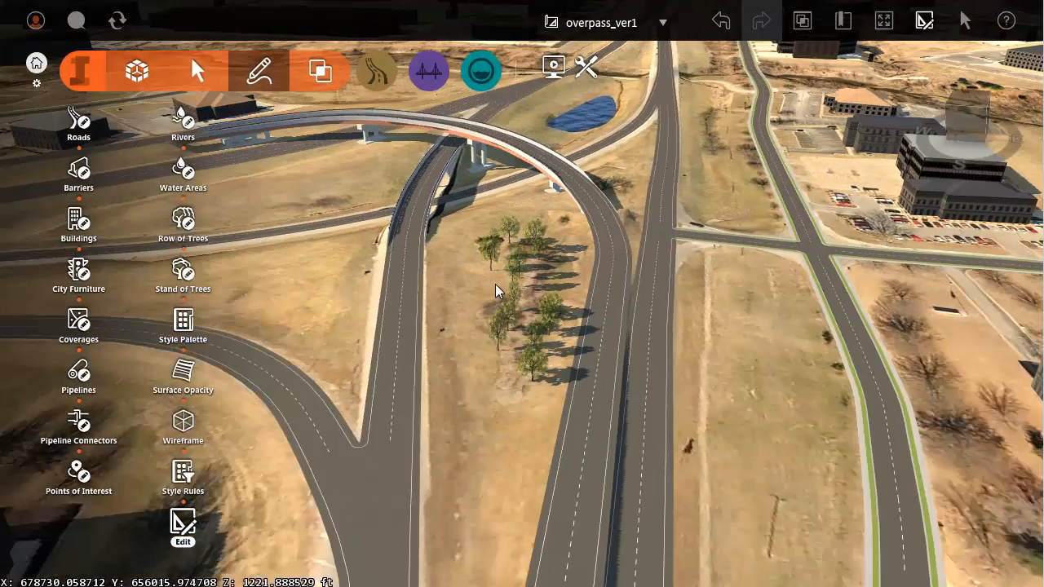
pyautogui.moveTo(495, 284); pyautogui.dragTo(533, 334)
pyautogui.scroll(3, 322, 315)
pyautogui.scroll(-3, 408, 318)
pyautogui.moveTo(408, 317); pyautogui.dragTo(365, 247, button='middle')
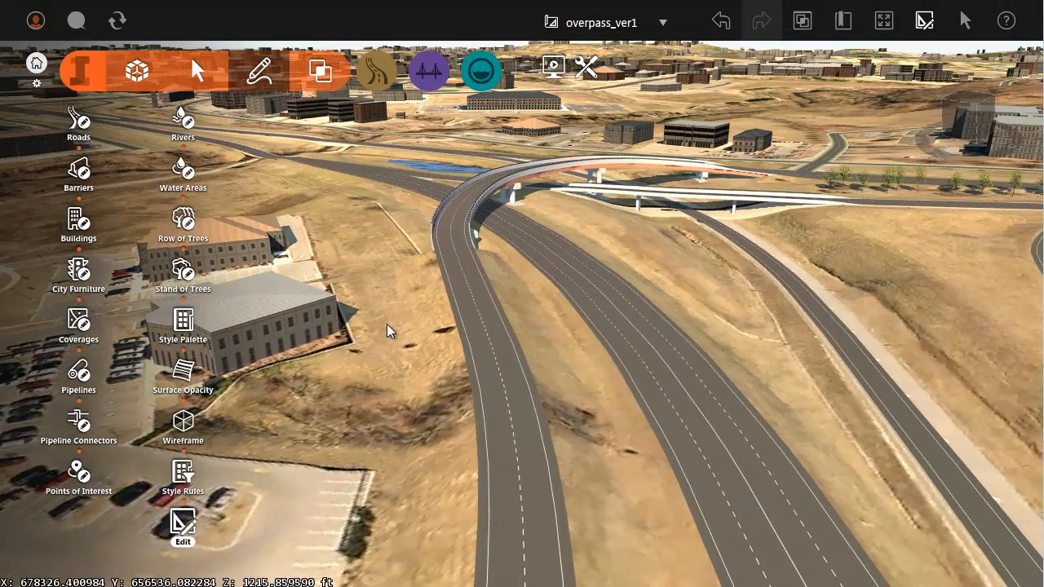
pyautogui.click(183, 219)
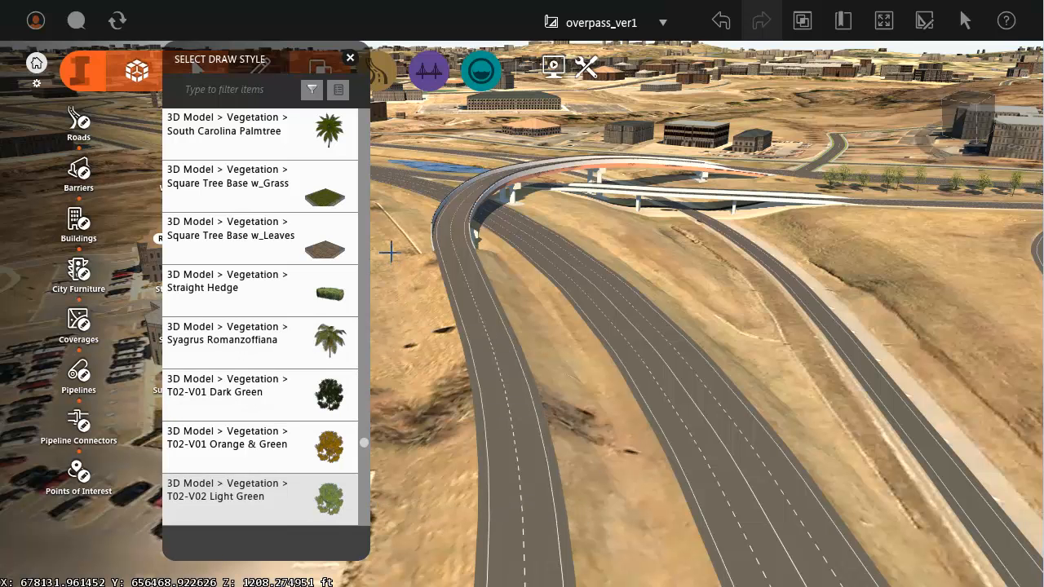
pyautogui.click(383, 238)
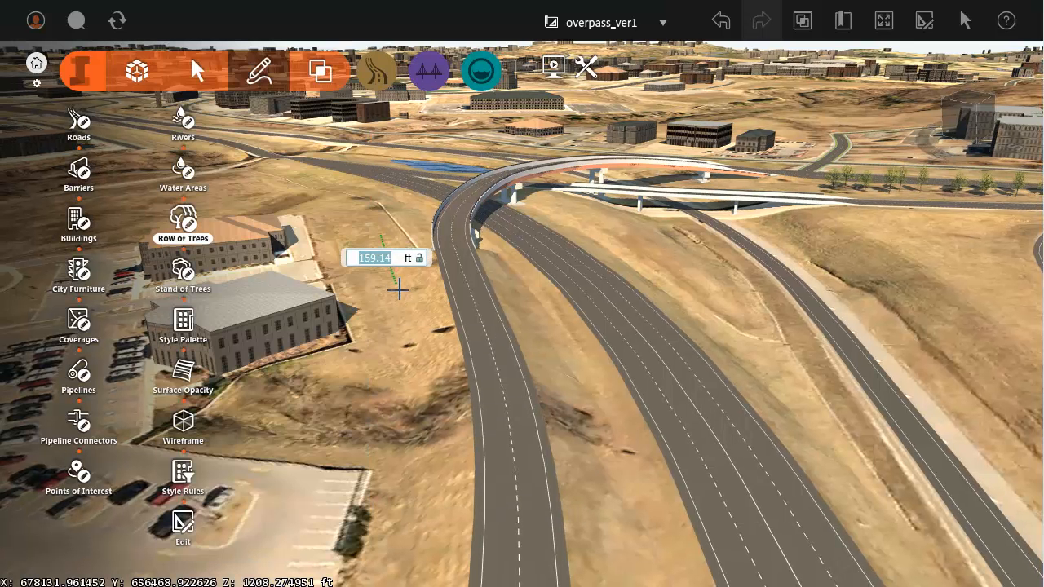
pyautogui.doubleClick(398, 334)
pyautogui.scroll(5, 411, 320)
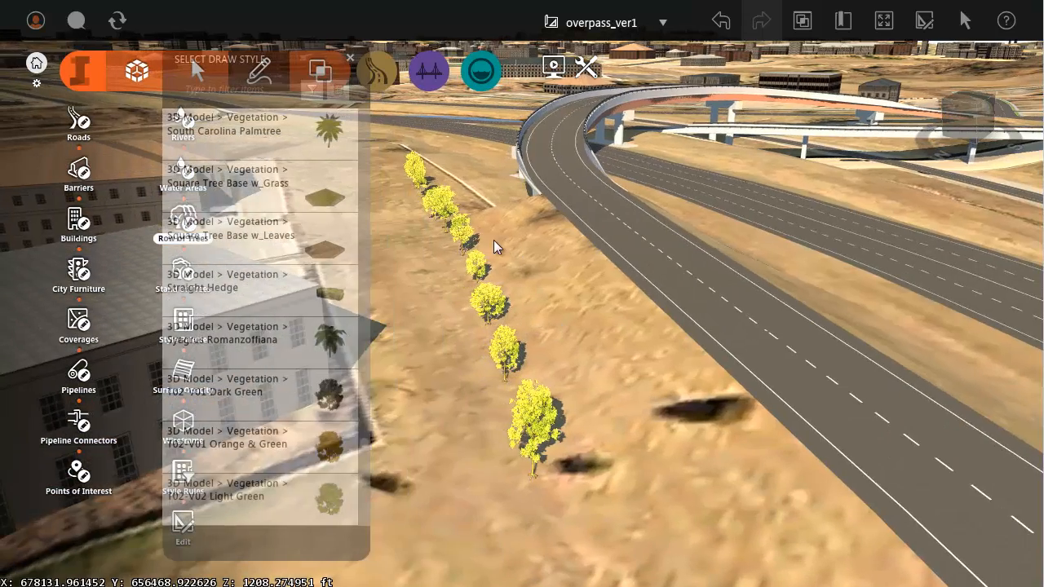
# Raise the height of the tree row beside the building to about 36 ft and deselect it
pyautogui.click(477, 238)
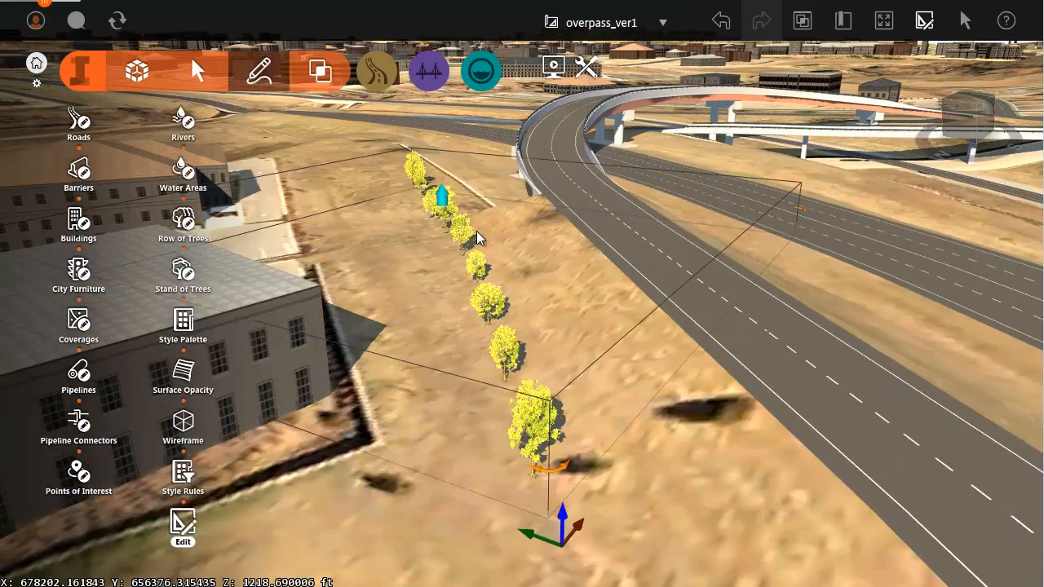
pyautogui.moveTo(444, 178); pyautogui.dragTo(456, 173)
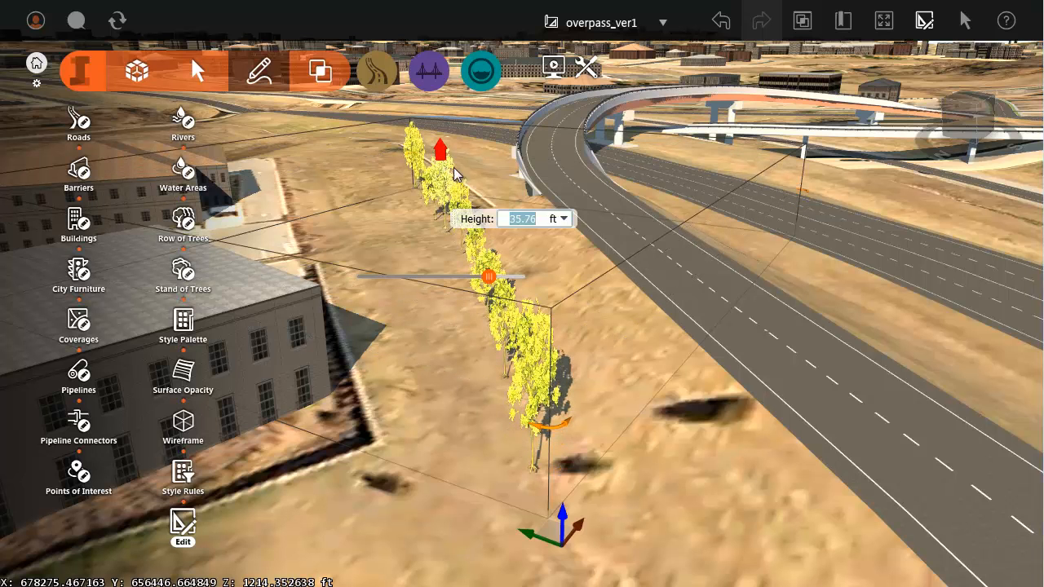
pyautogui.click(553, 281)
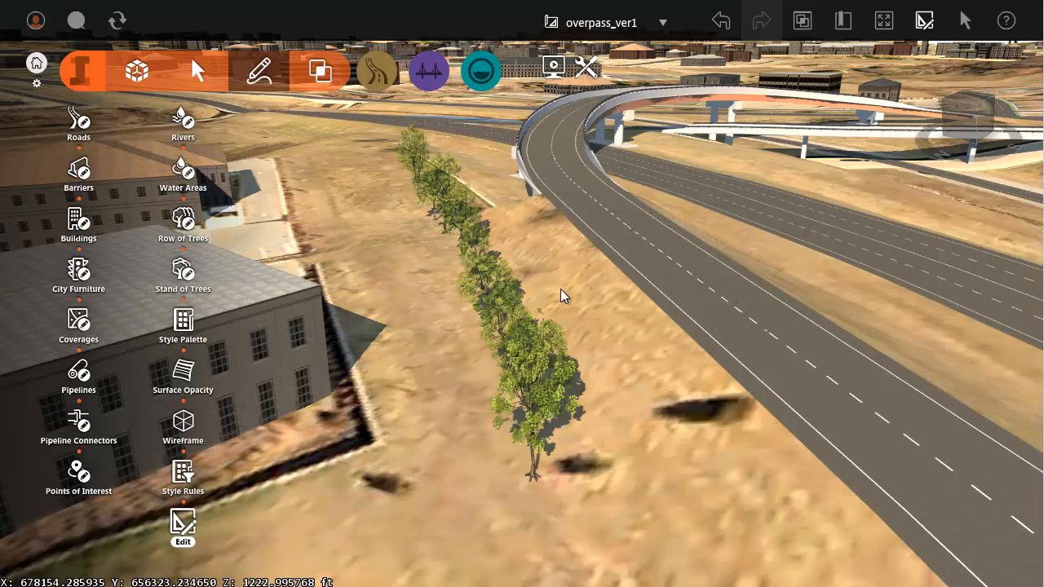
# Place a Blue Compact Car from the vehicle models in the outer lane of the flyover approach road
pyautogui.scroll(-1, 568, 303)
pyautogui.moveTo(504, 347); pyautogui.dragTo(282, 217)
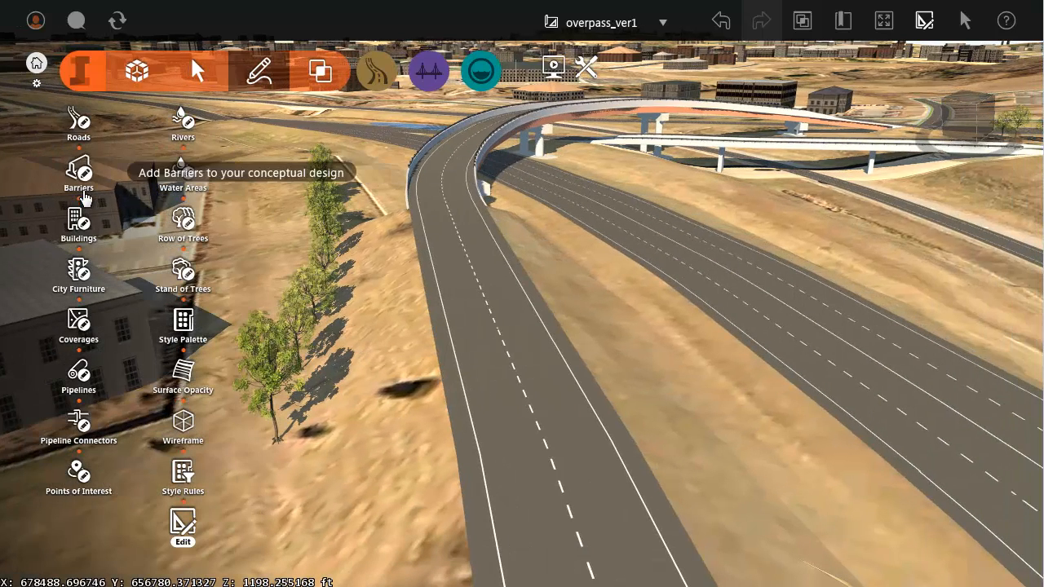
pyautogui.click(79, 269)
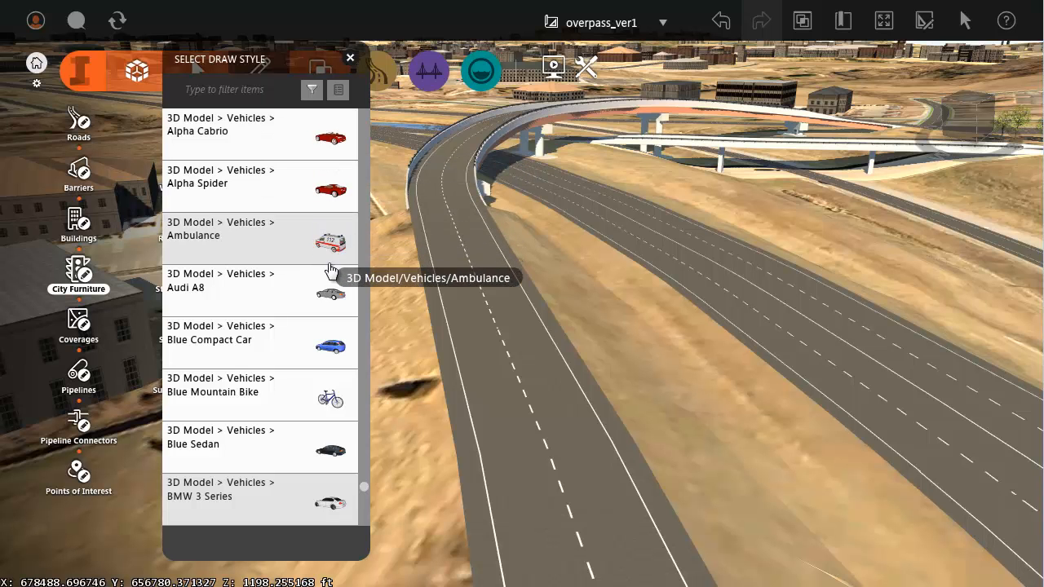
pyautogui.click(328, 352)
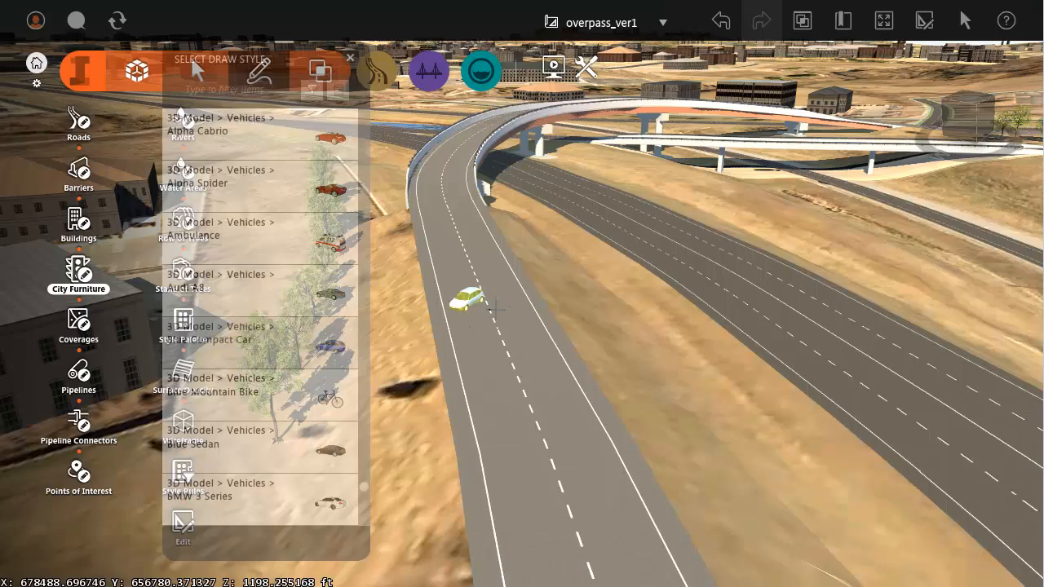
pyautogui.scroll(3, 495, 308)
pyautogui.scroll(2, 506, 319)
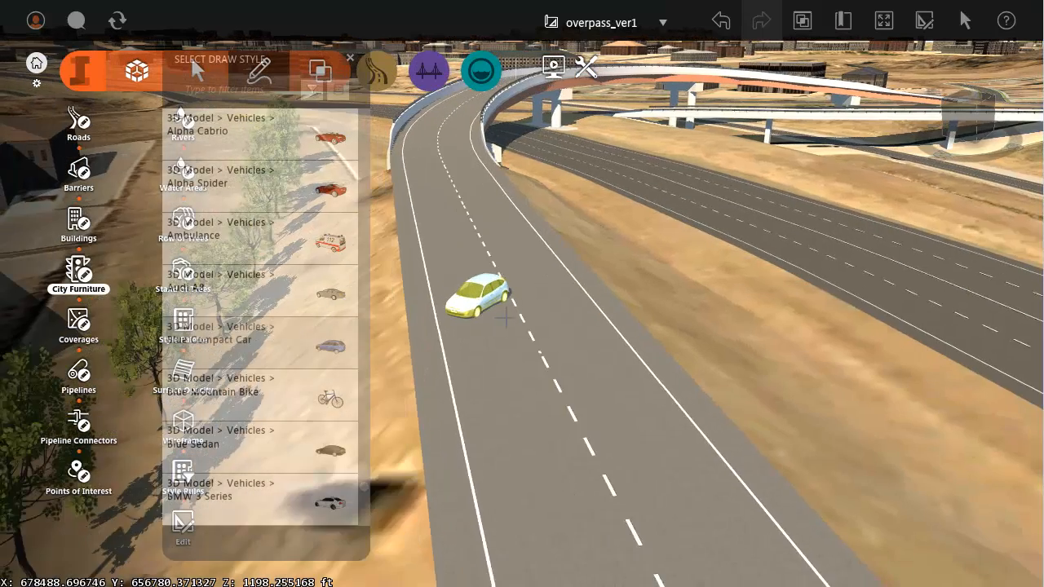
pyautogui.click(536, 309)
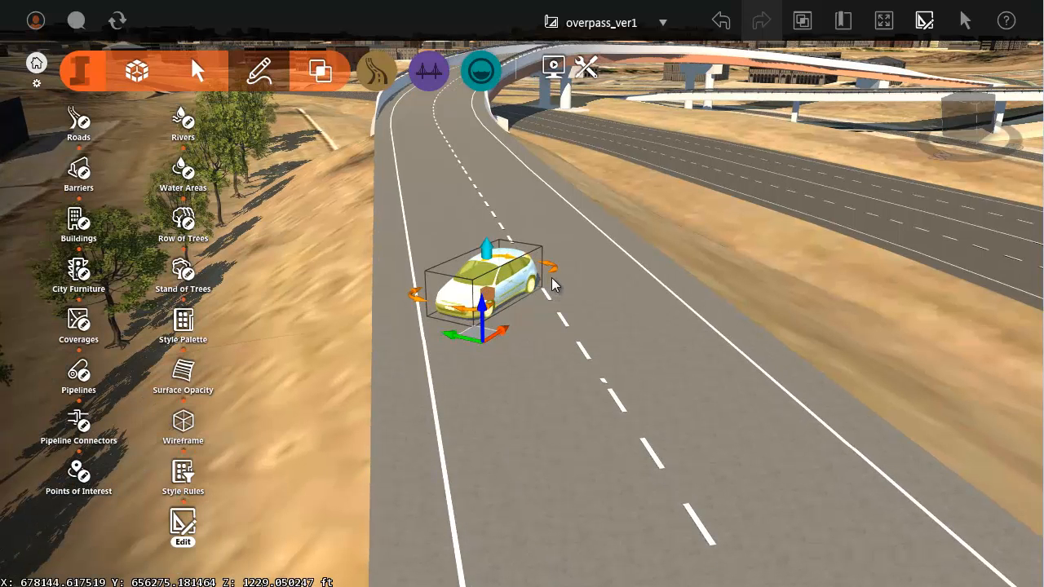
# Rotate the blue car to line up with its lane on the flyover approach, and deselect it
pyautogui.moveTo(551, 270); pyautogui.dragTo(500, 278)
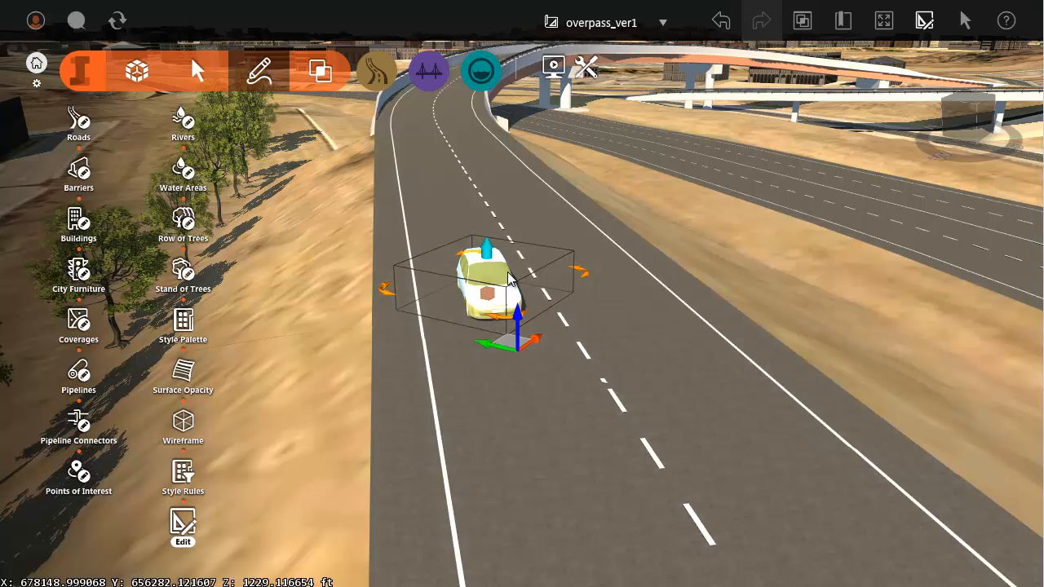
pyautogui.moveTo(516, 277); pyautogui.dragTo(671, 265, button='middle')
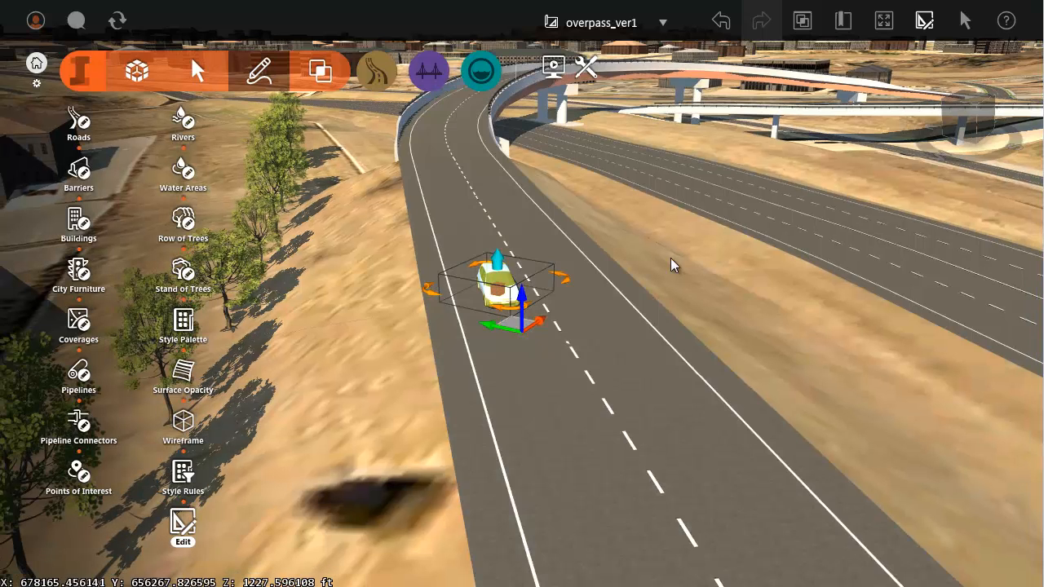
pyautogui.click(673, 260)
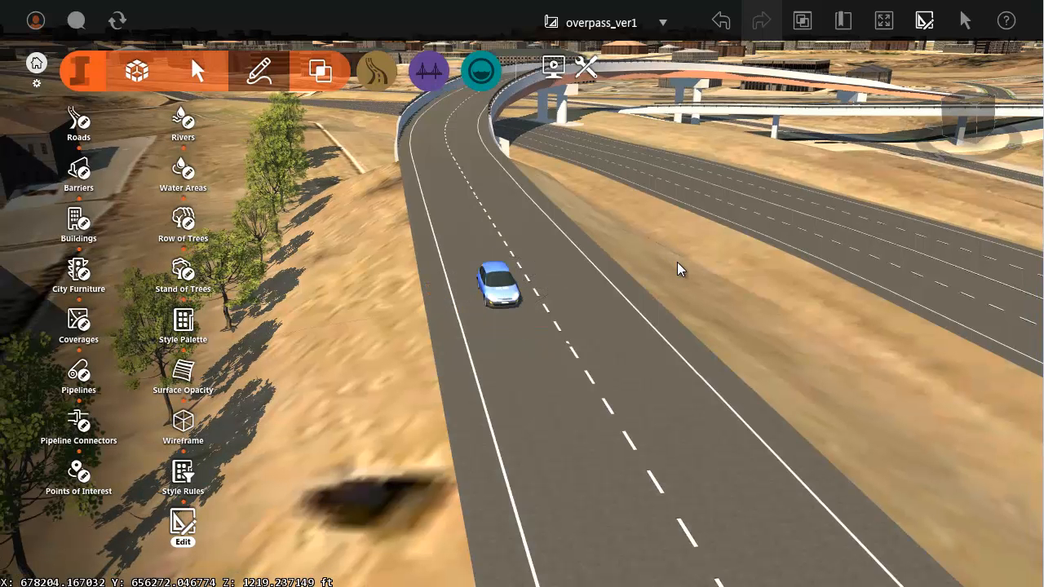
# Paste a copy of the blue car onto the near lane of the adjacent highway
pyautogui.hotkey('ctrl', 'v')
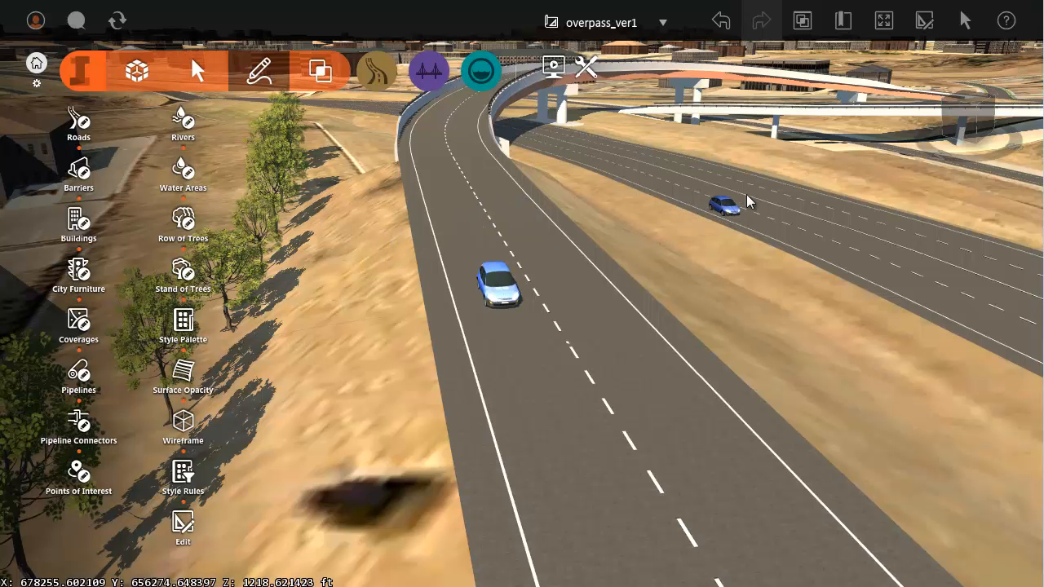
pyautogui.scroll(5, 748, 195)
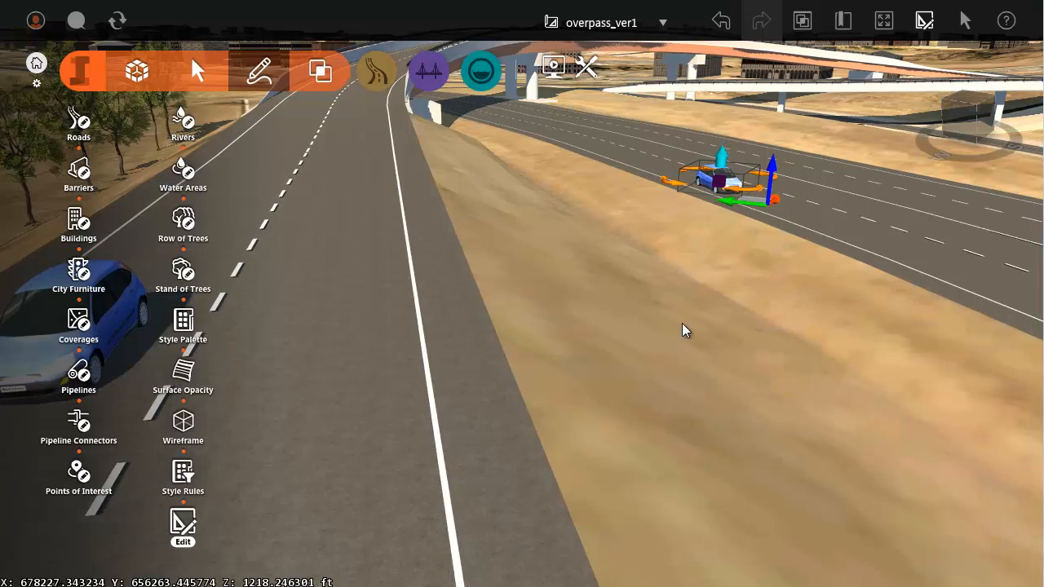
# Rotate the copied blue car to line up with its lane on the adjacent highway, and deselect it
pyautogui.scroll(5, 671, 196)
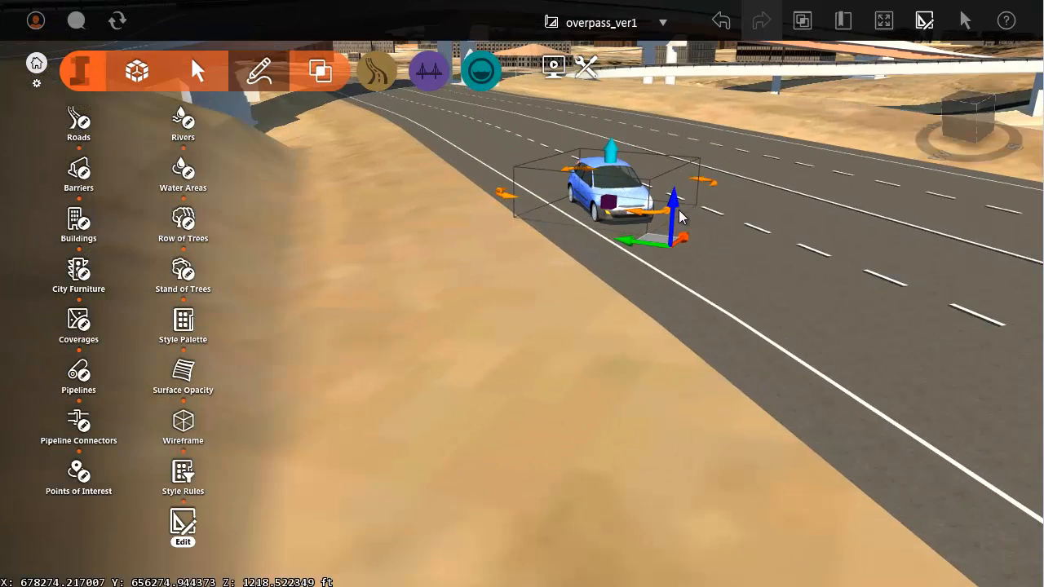
pyautogui.click(705, 189)
pyautogui.click(628, 200)
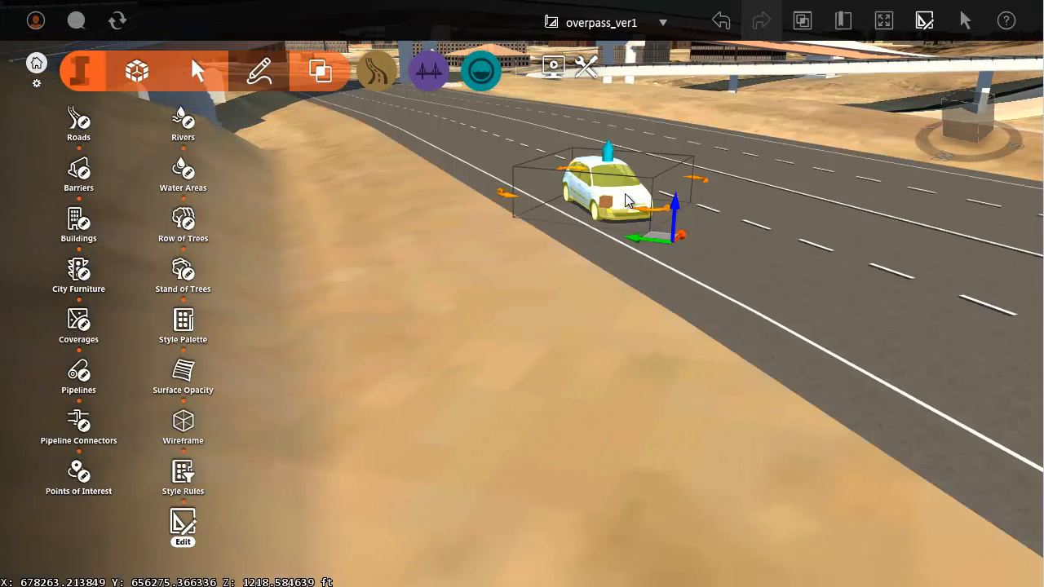
pyautogui.moveTo(501, 195); pyautogui.dragTo(518, 199)
pyautogui.click(454, 276)
# Examine the flyover interchange from above, with both placed cars, the tree rows and the pond in view
pyautogui.scroll(-3, 455, 278)
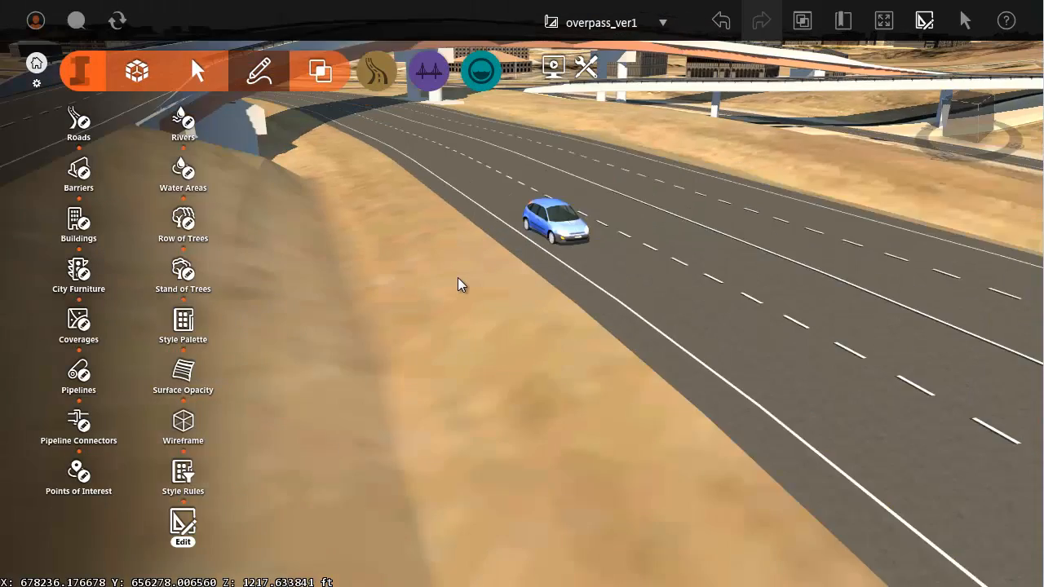
pyautogui.scroll(-5, 458, 277)
pyautogui.scroll(-3, 429, 342)
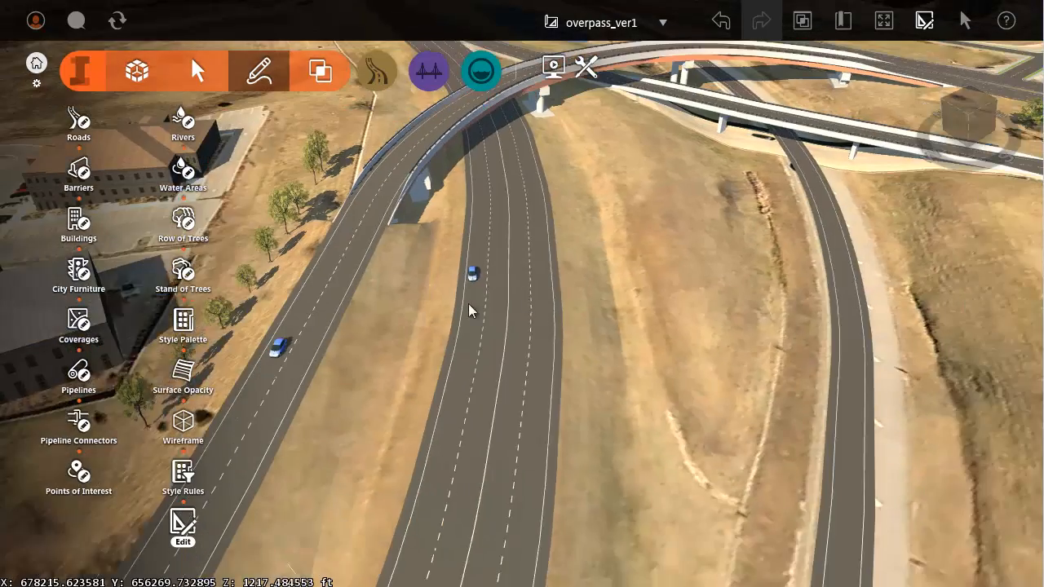
pyautogui.scroll(-3, 571, 302)
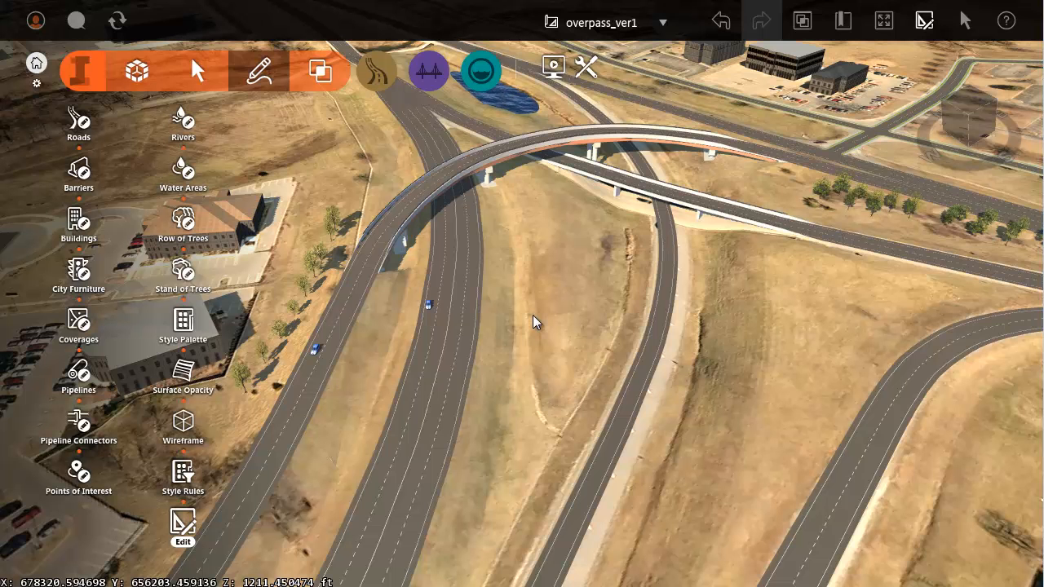
pyautogui.moveTo(535, 231); pyautogui.dragTo(554, 261)
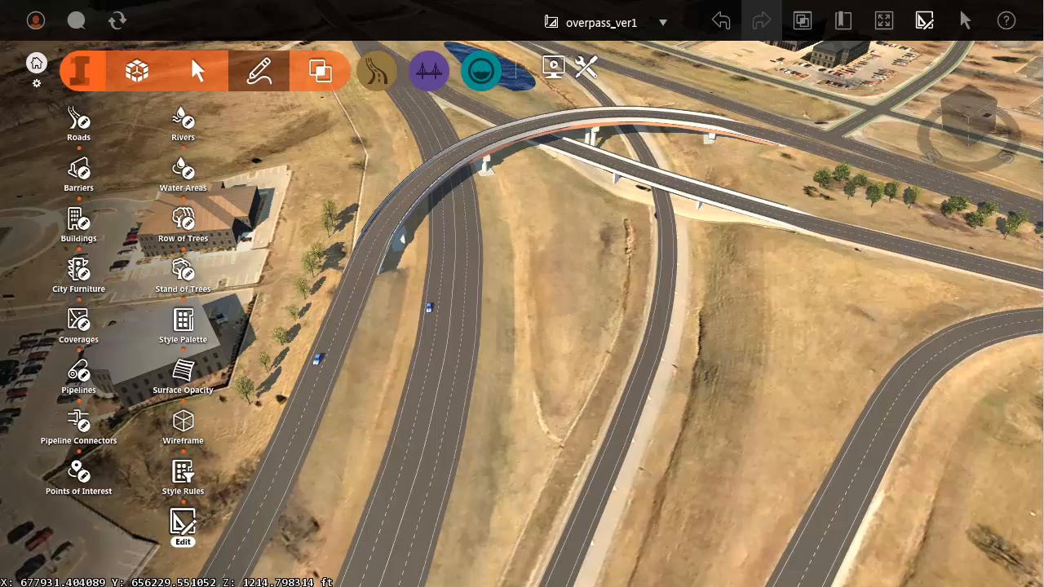
# Return to the model list and download the cloud model Utah sample into C:/Infraworks models/ under its existing name
pyautogui.click(36, 63)
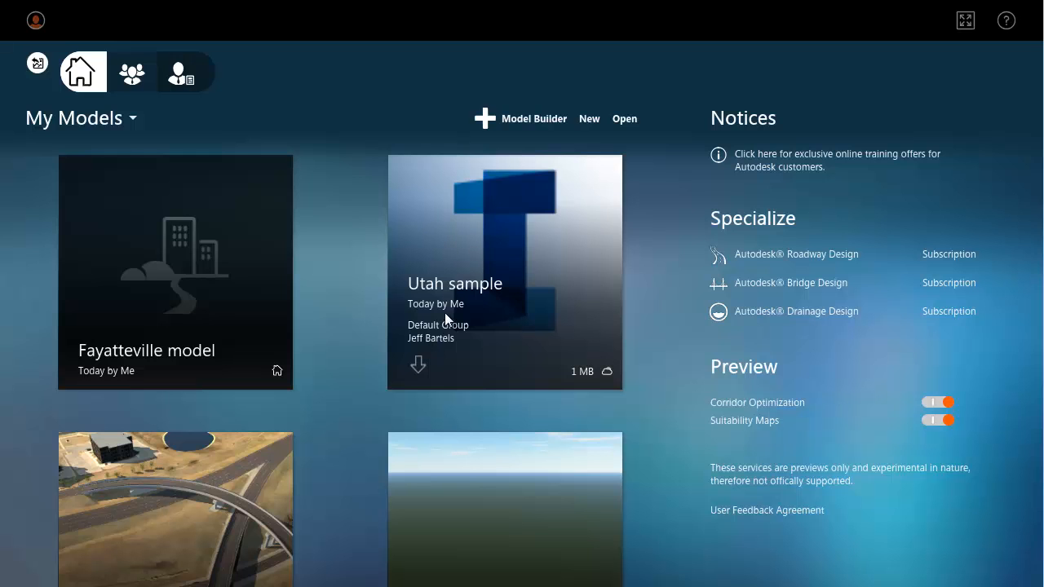
pyautogui.click(419, 367)
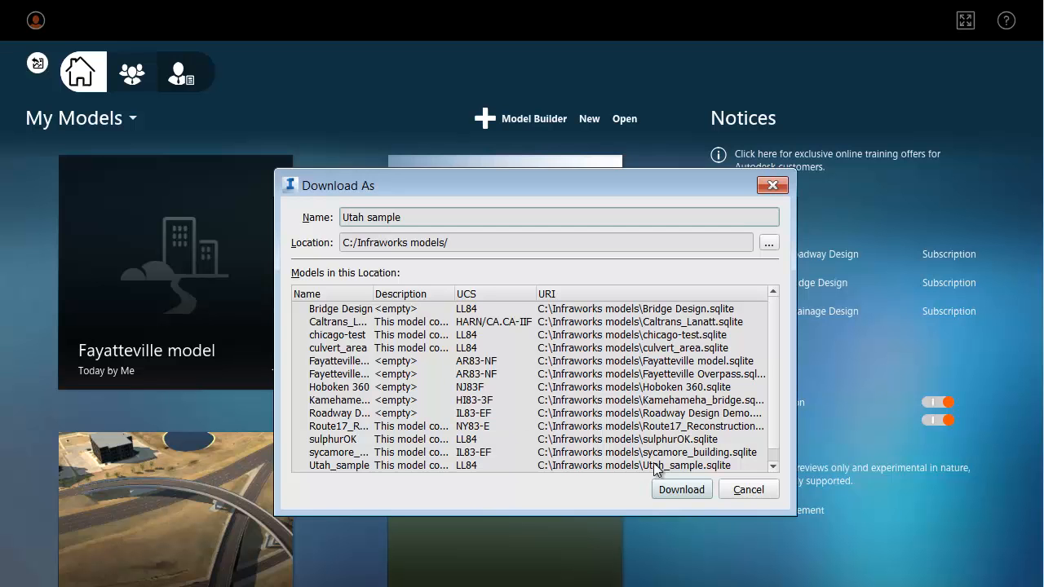
pyautogui.click(675, 488)
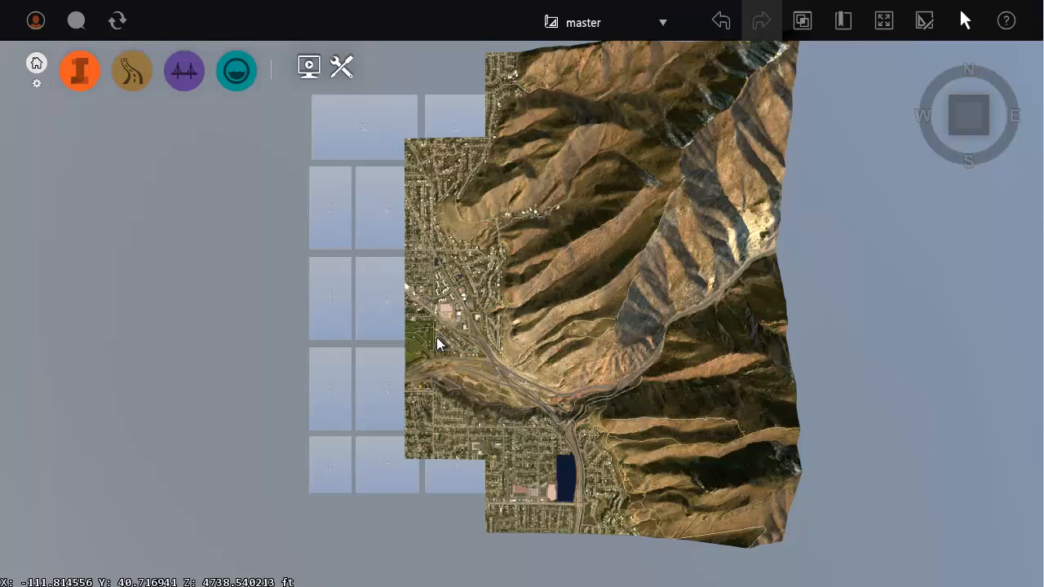
# Examine the Utah model's highway interchange, golf course, residential streets and commercial buildings from several angles, and check the name of a residential street
pyautogui.scroll(6, 437, 337)
pyautogui.moveTo(489, 374); pyautogui.dragTo(607, 346, button='middle')
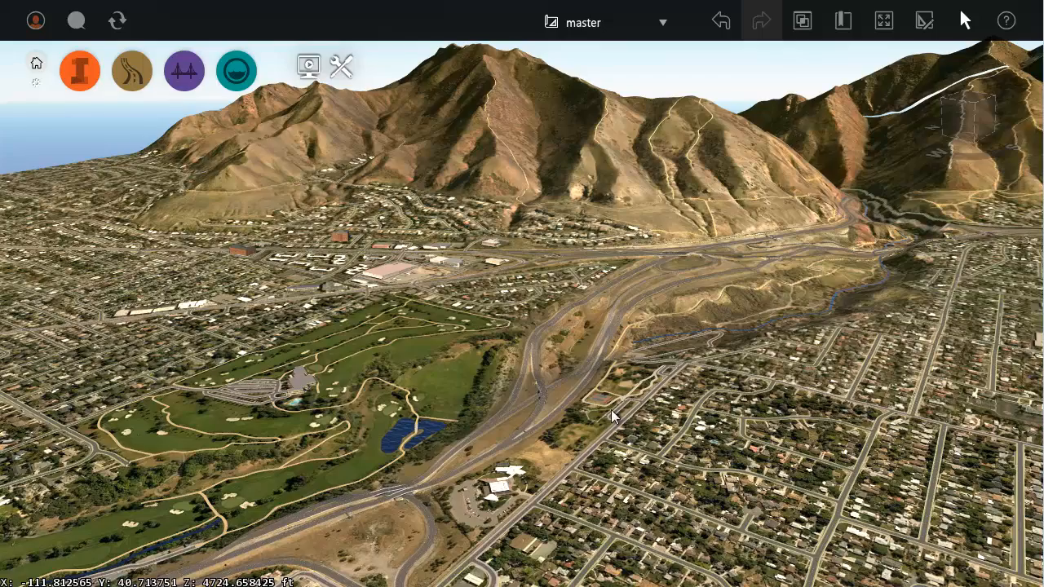
pyautogui.scroll(5, 611, 424)
pyautogui.moveTo(603, 449); pyautogui.dragTo(589, 499, button='middle')
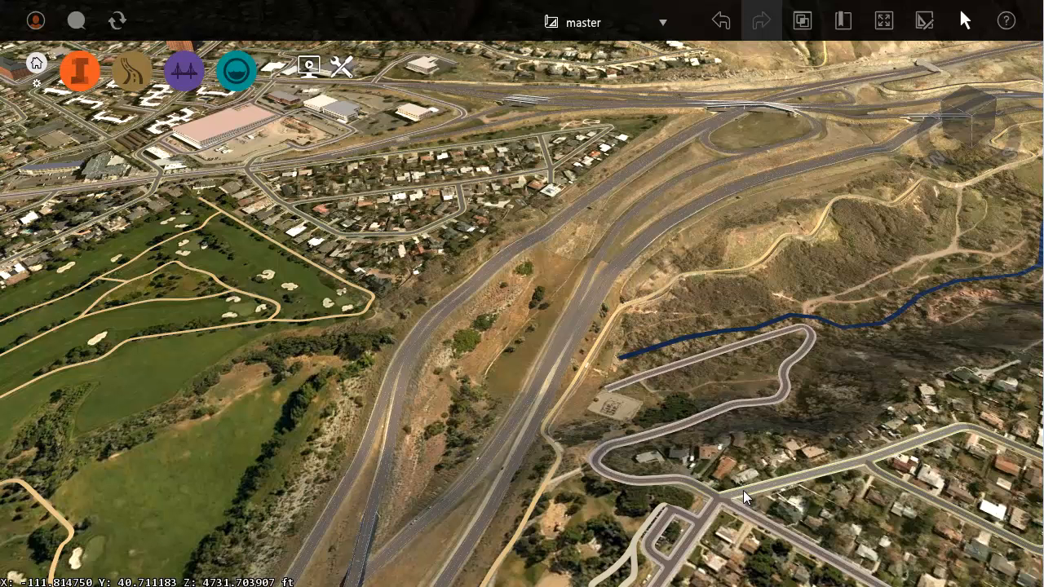
pyautogui.moveTo(743, 490)
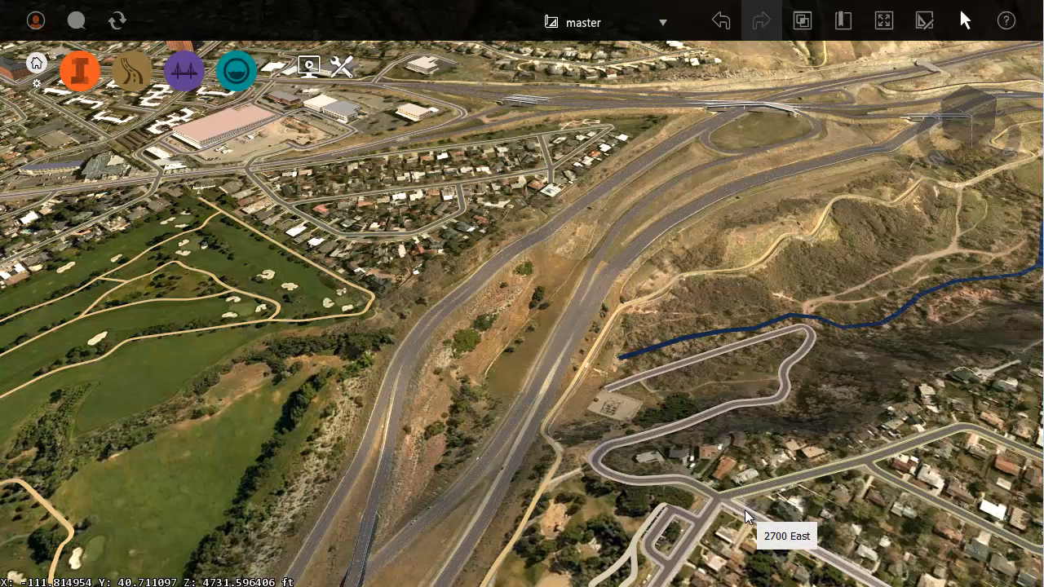
pyautogui.scroll(-3, 745, 509)
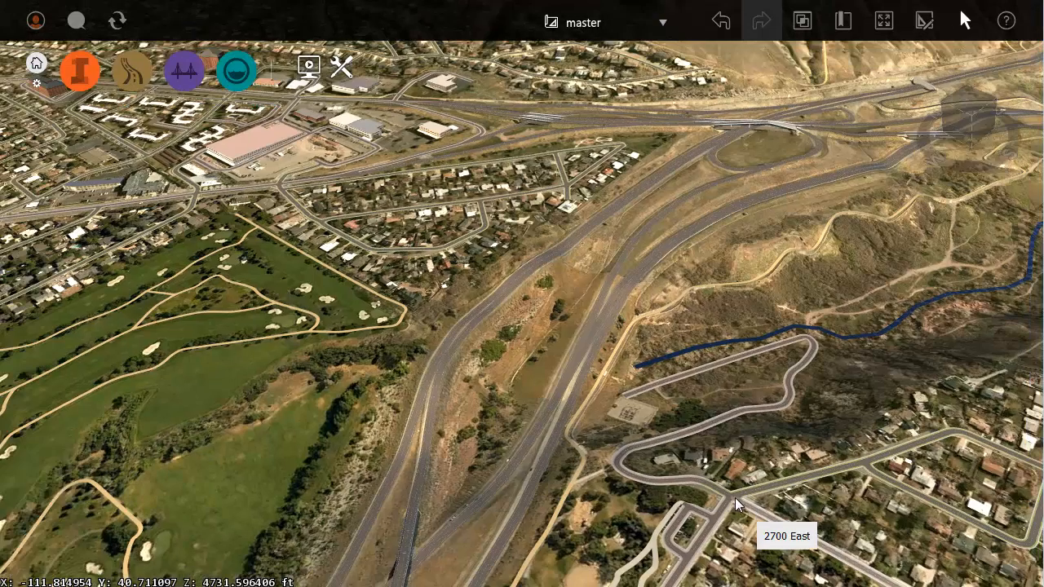
pyautogui.scroll(3, 710, 219)
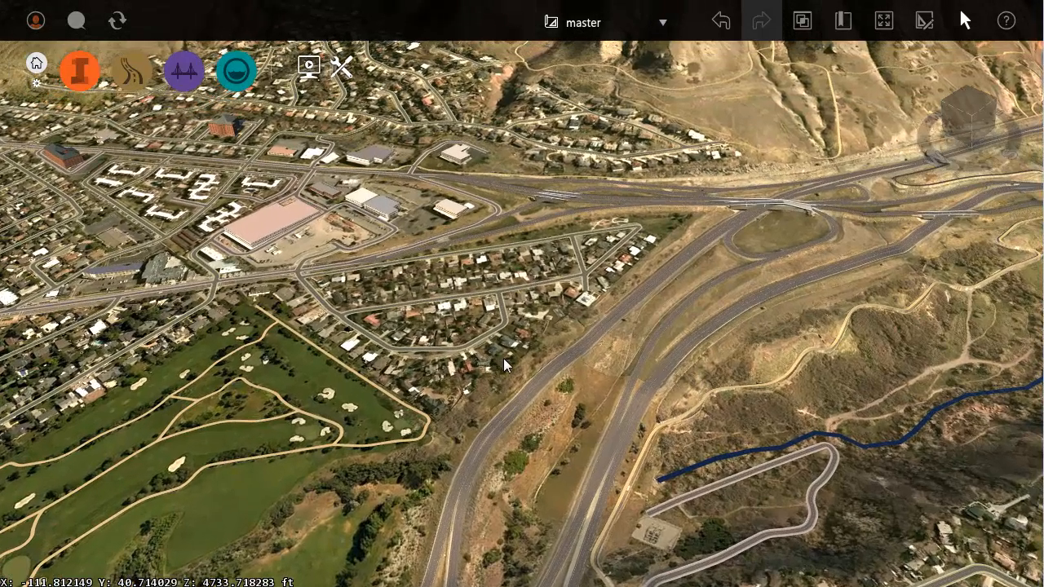
pyautogui.moveTo(503, 358); pyautogui.dragTo(691, 305, button='middle')
pyautogui.moveTo(235, 391); pyautogui.dragTo(330, 359, button='middle')
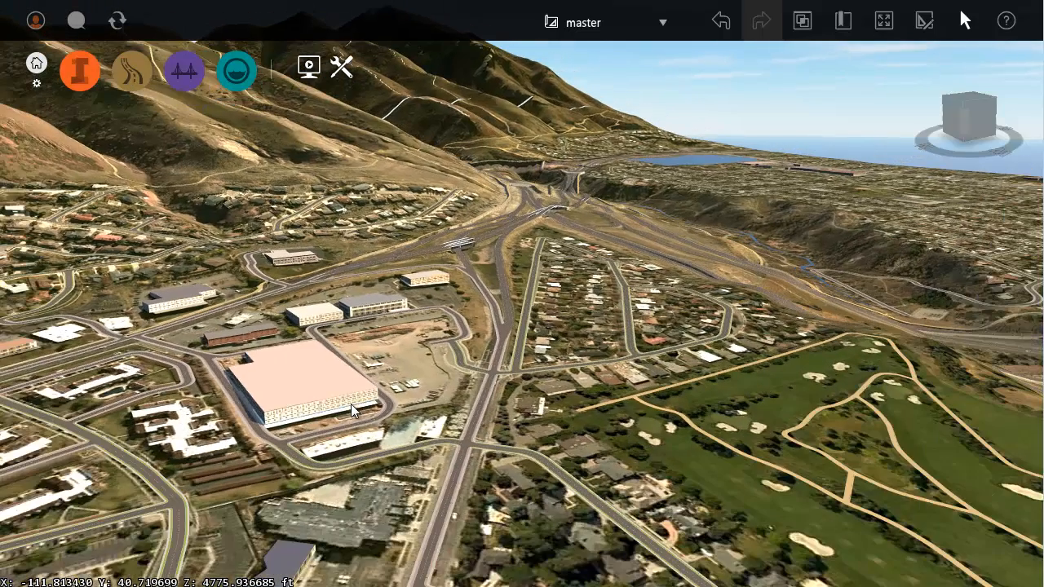
pyautogui.moveTo(381, 436); pyautogui.dragTo(525, 337, button='middle')
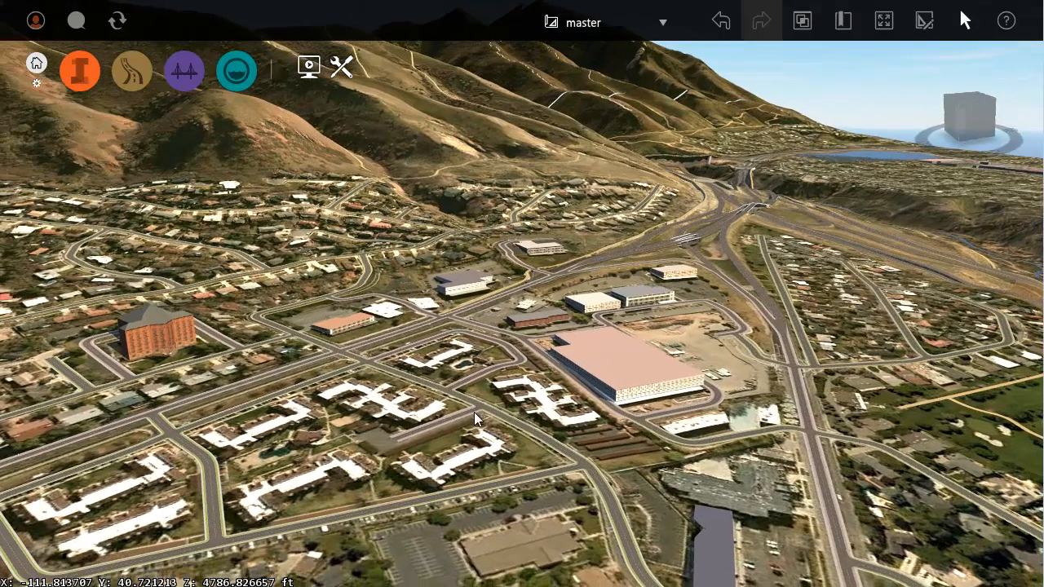
pyautogui.moveTo(476, 417); pyautogui.dragTo(232, 407, button='middle')
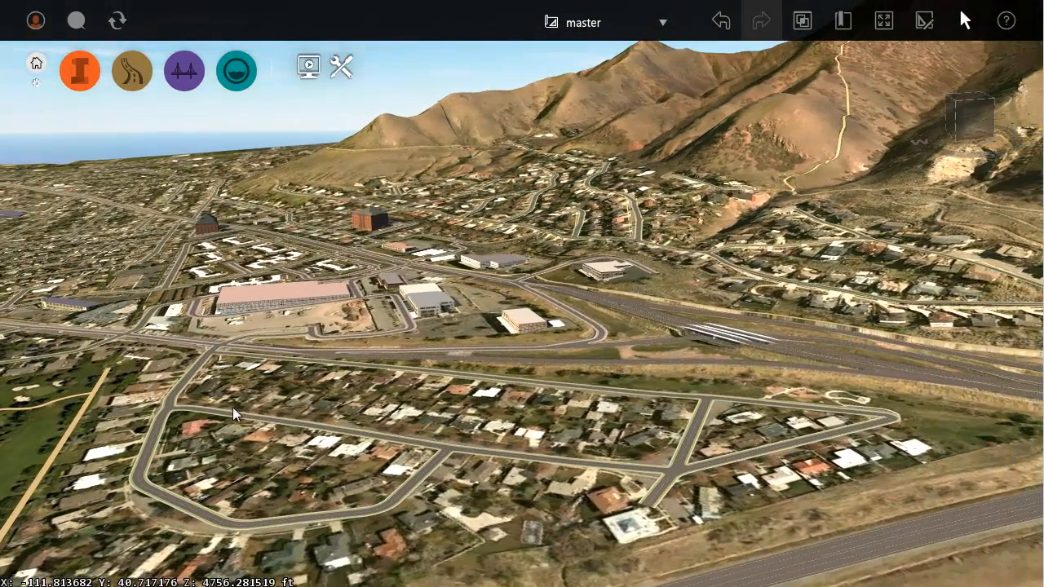